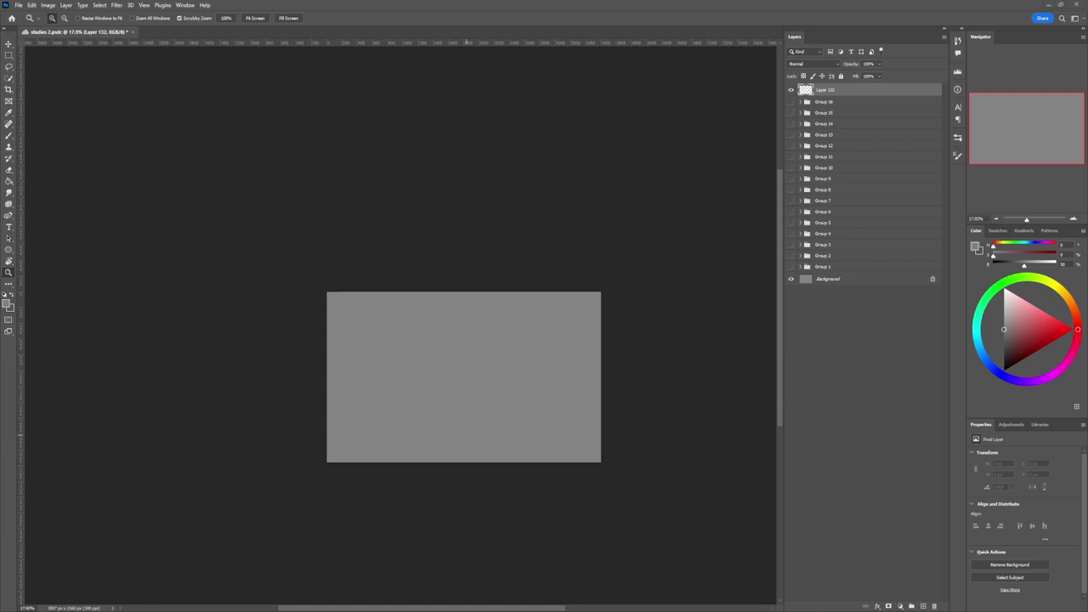
Step: Set the foreground colour to a dark grey at 11% brightness for painting with the Brush tool
{"action": "left_click_drag", "start_coordinate": [519, 406], "coordinate": [555, 322]}
{"action": "key", "text": "d"}
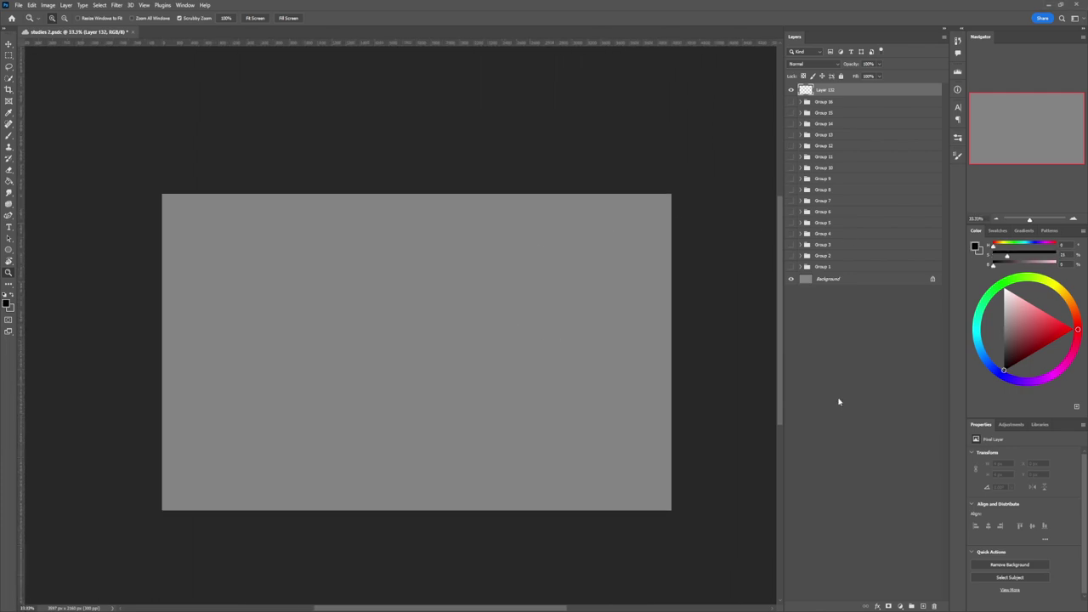
{"action": "left_click_drag", "start_coordinate": [993, 367], "coordinate": [998, 356]}
{"action": "key", "text": "b"}
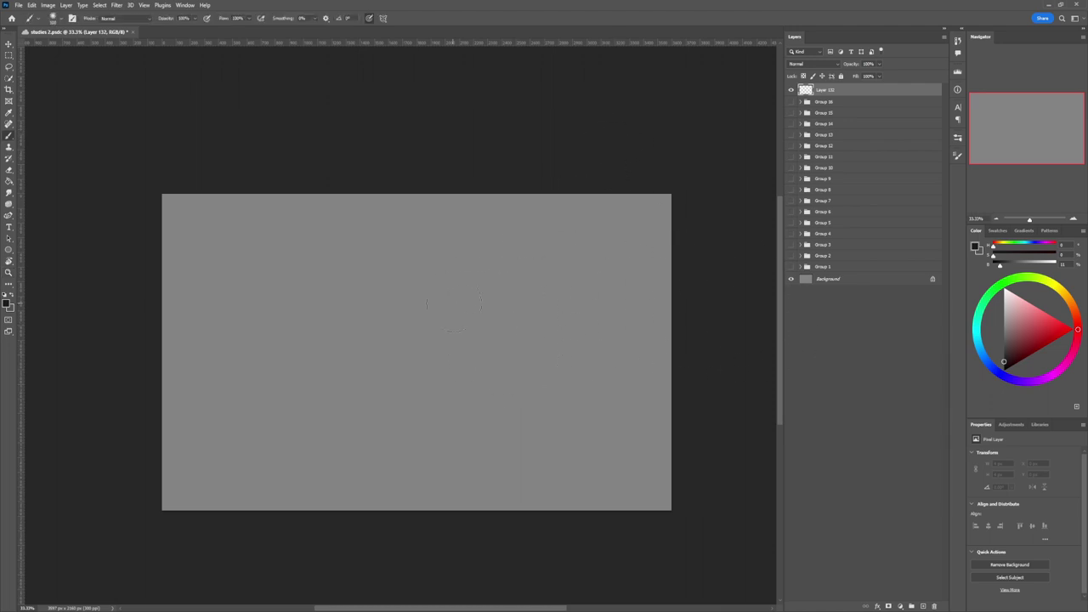
{"action": "mouse_move", "coordinate": [443, 303]}
{"action": "left_mouse_down"}
{"action": "mouse_move", "coordinate": [459, 314]}
{"action": "mouse_move", "coordinate": [327, 455]}
{"action": "left_mouse_up"}
{"action": "key", "text": "ctrl+z"}
{"action": "left_click_drag", "start_coordinate": [371, 399], "coordinate": [450, 306]}
{"action": "left_click_drag", "start_coordinate": [400, 425], "coordinate": [476, 287]}
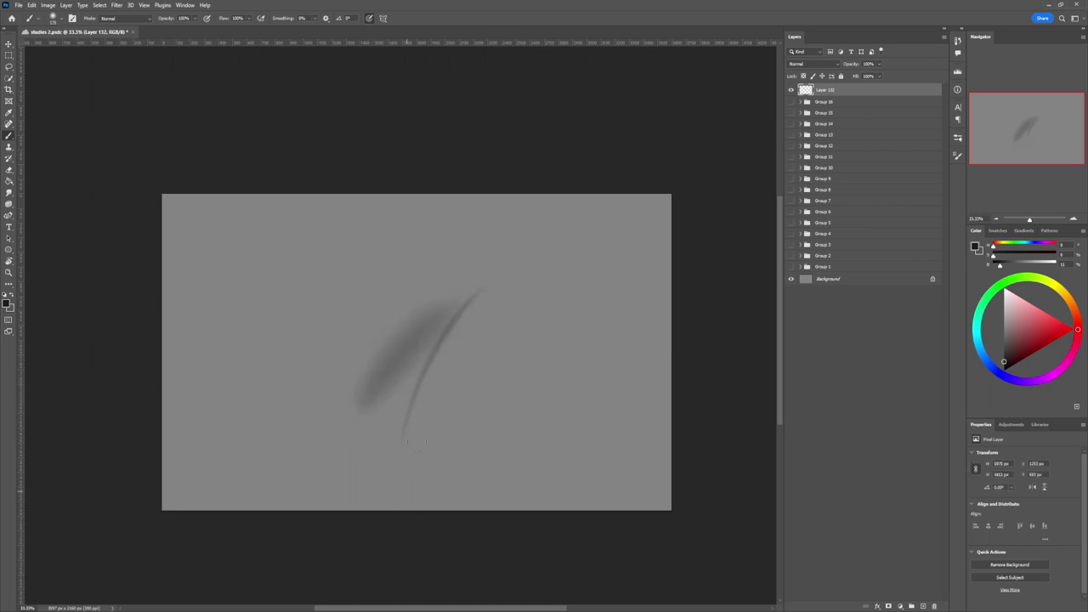
{"action": "key", "text": "ctrl+z"}
{"action": "key", "text": "ctrl+z"}
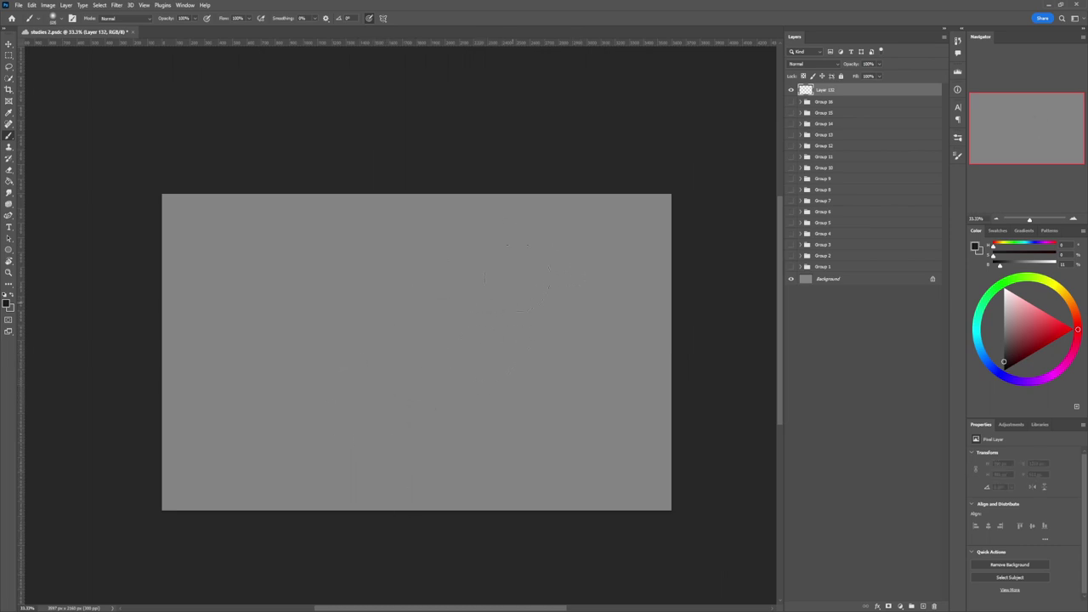
Step: Paint a soft, blurry silhouette of a figure's head, torso and hips in the middle of the canvas
{"action": "mouse_move", "coordinate": [423, 284]}
{"action": "left_mouse_down"}
{"action": "mouse_move", "coordinate": [413, 256]}
{"action": "mouse_move", "coordinate": [417, 274]}
{"action": "mouse_move", "coordinate": [448, 283]}
{"action": "left_mouse_up"}
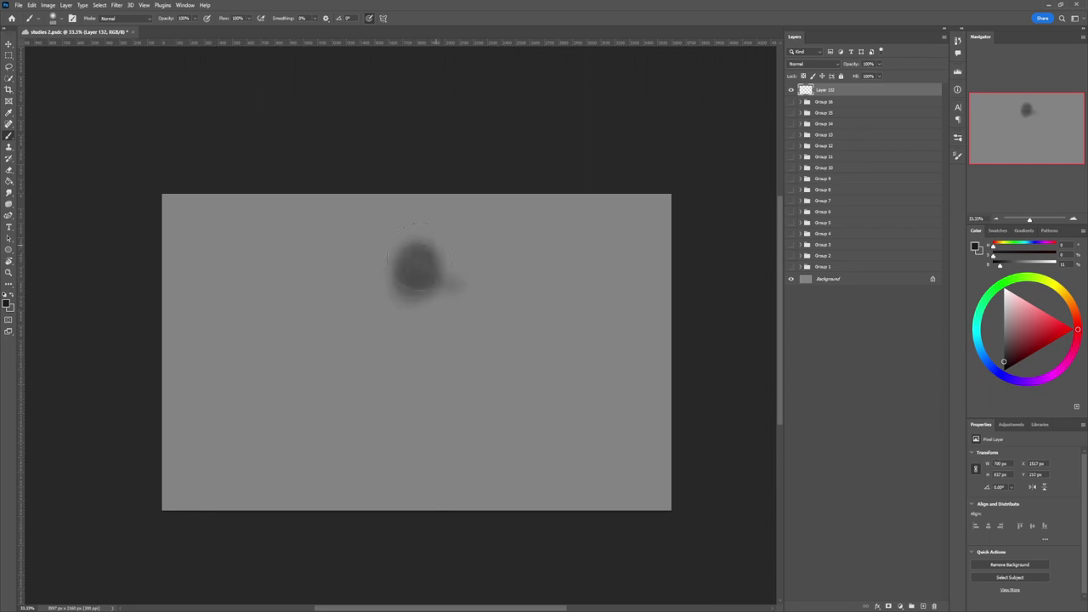
{"action": "left_click_drag", "start_coordinate": [408, 312], "coordinate": [406, 304]}
{"action": "left_click_drag", "start_coordinate": [425, 350], "coordinate": [405, 356]}
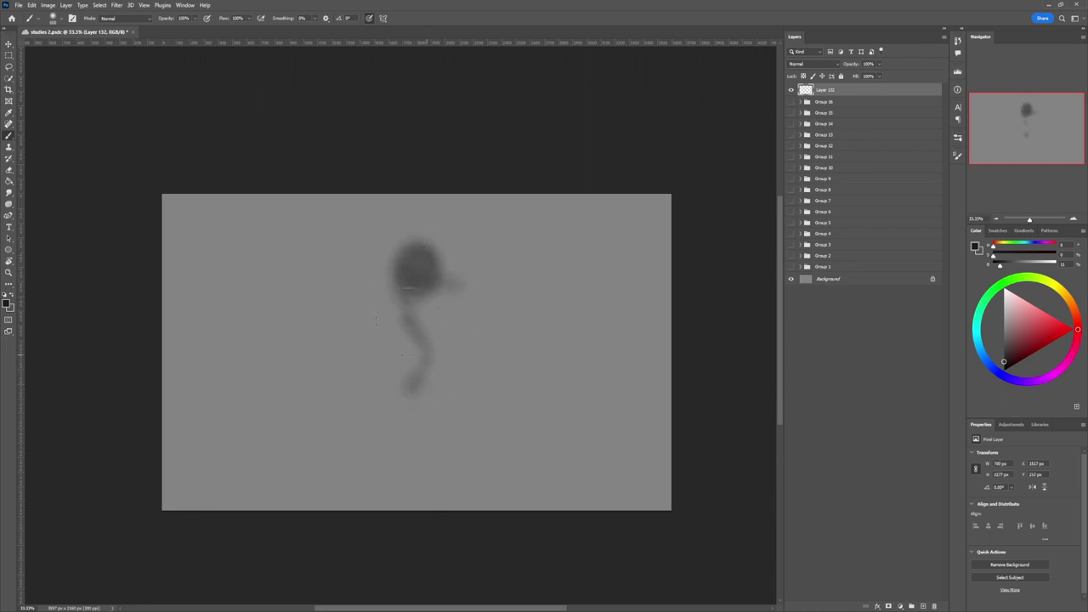
{"action": "mouse_move", "coordinate": [439, 312]}
{"action": "left_mouse_down"}
{"action": "mouse_move", "coordinate": [431, 383]}
{"action": "mouse_move", "coordinate": [429, 344]}
{"action": "mouse_move", "coordinate": [413, 394]}
{"action": "mouse_move", "coordinate": [426, 379]}
{"action": "mouse_move", "coordinate": [414, 302]}
{"action": "mouse_move", "coordinate": [458, 369]}
{"action": "mouse_move", "coordinate": [404, 325]}
{"action": "mouse_move", "coordinate": [446, 367]}
{"action": "mouse_move", "coordinate": [411, 315]}
{"action": "mouse_move", "coordinate": [462, 365]}
{"action": "mouse_move", "coordinate": [447, 322]}
{"action": "mouse_move", "coordinate": [452, 379]}
{"action": "mouse_move", "coordinate": [445, 358]}
{"action": "mouse_move", "coordinate": [458, 345]}
{"action": "mouse_move", "coordinate": [391, 422]}
{"action": "mouse_move", "coordinate": [452, 406]}
{"action": "mouse_move", "coordinate": [456, 379]}
{"action": "mouse_move", "coordinate": [421, 384]}
{"action": "left_mouse_up"}
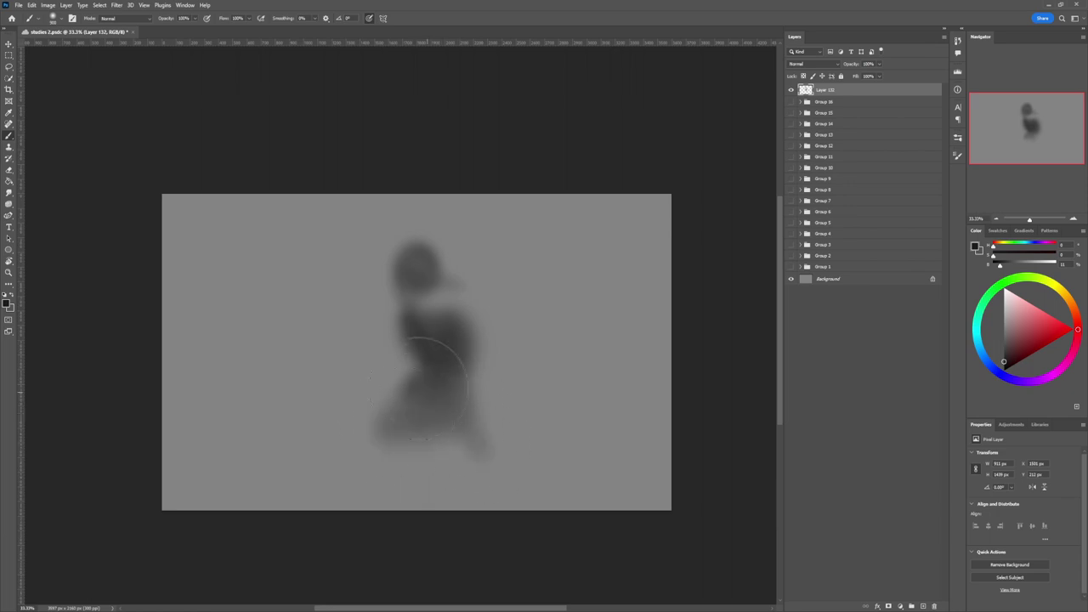
{"action": "mouse_move", "coordinate": [411, 425]}
{"action": "left_mouse_down"}
{"action": "mouse_move", "coordinate": [443, 441]}
{"action": "mouse_move", "coordinate": [417, 396]}
{"action": "mouse_move", "coordinate": [450, 425]}
{"action": "left_mouse_up"}
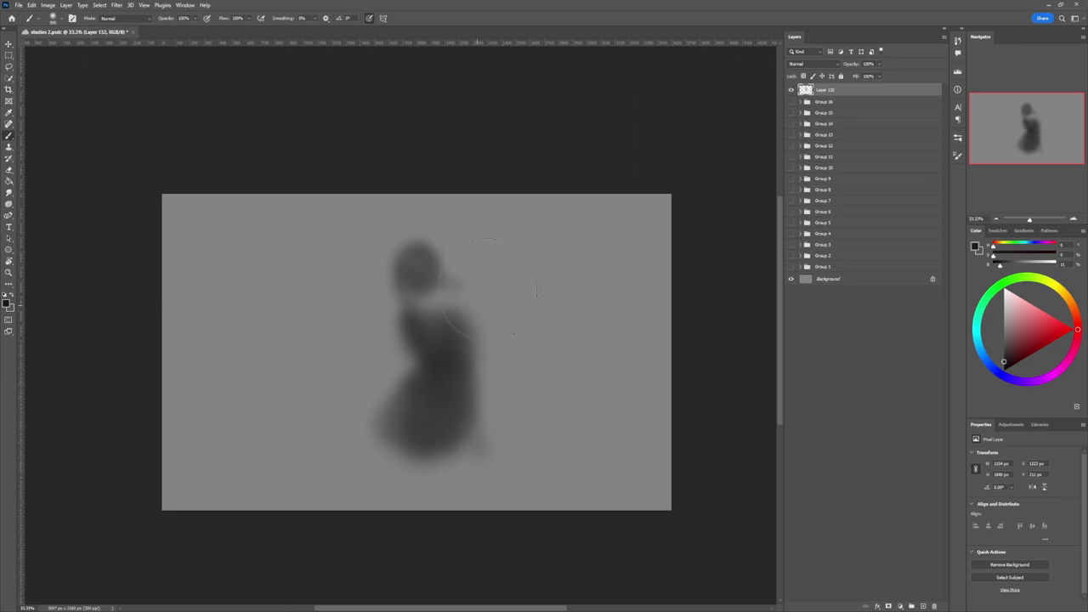
Step: Scale the painted silhouette down to about 77% and move it up near the canvas's upper edge
{"action": "key", "text": "ctrl+t"}
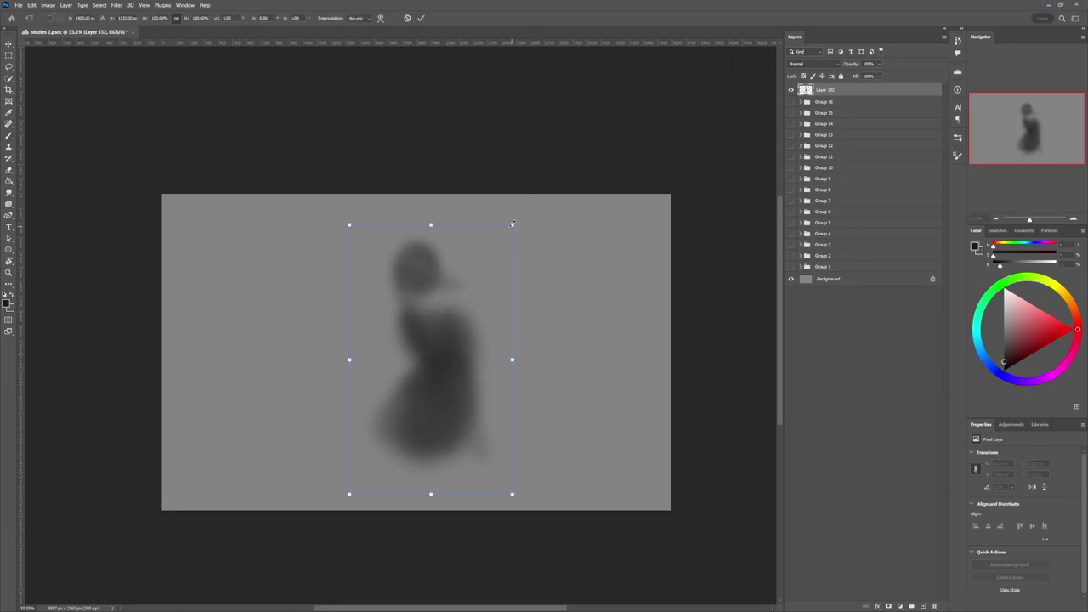
{"action": "left_click_drag", "start_coordinate": [511, 223], "coordinate": [473, 284]}
{"action": "left_click_drag", "start_coordinate": [442, 323], "coordinate": [460, 267]}
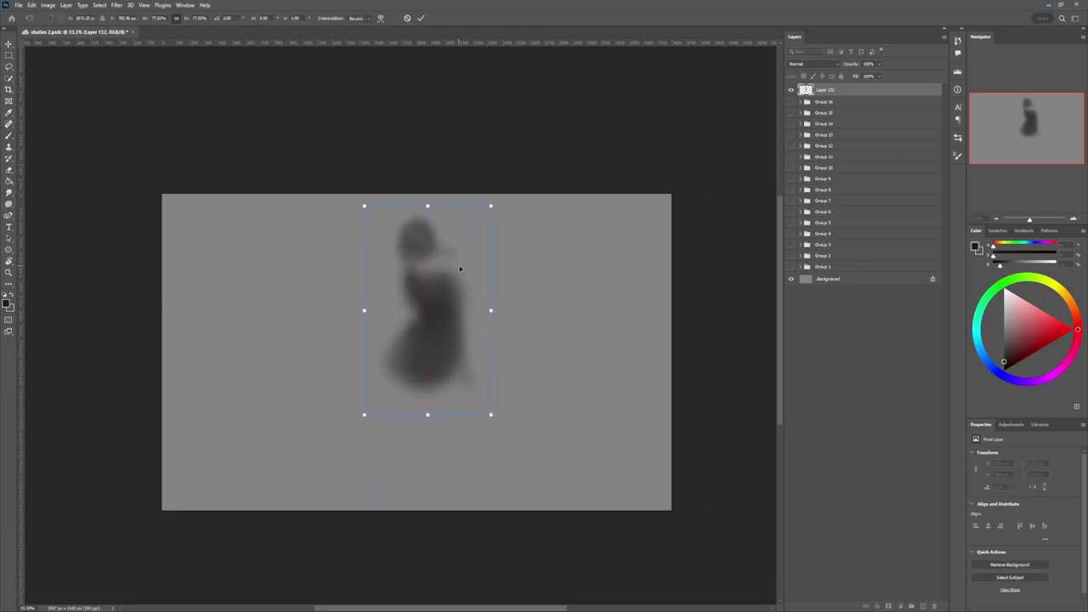
{"action": "key", "text": "Return"}
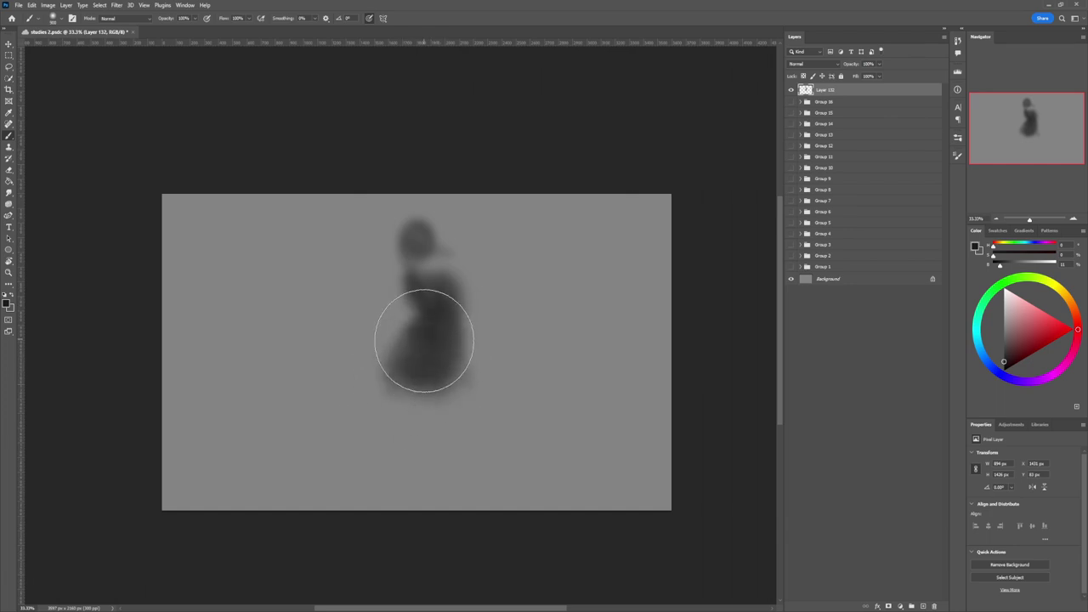
Step: Darken the torso with soft brushwork and erase the excess paint along the left side of the chest
{"action": "mouse_move", "coordinate": [417, 315]}
{"action": "left_mouse_down"}
{"action": "mouse_move", "coordinate": [409, 283]}
{"action": "mouse_move", "coordinate": [426, 277]}
{"action": "mouse_move", "coordinate": [412, 282]}
{"action": "mouse_move", "coordinate": [433, 313]}
{"action": "mouse_move", "coordinate": [410, 372]}
{"action": "mouse_move", "coordinate": [428, 323]}
{"action": "left_mouse_up"}
{"action": "key", "text": "e"}
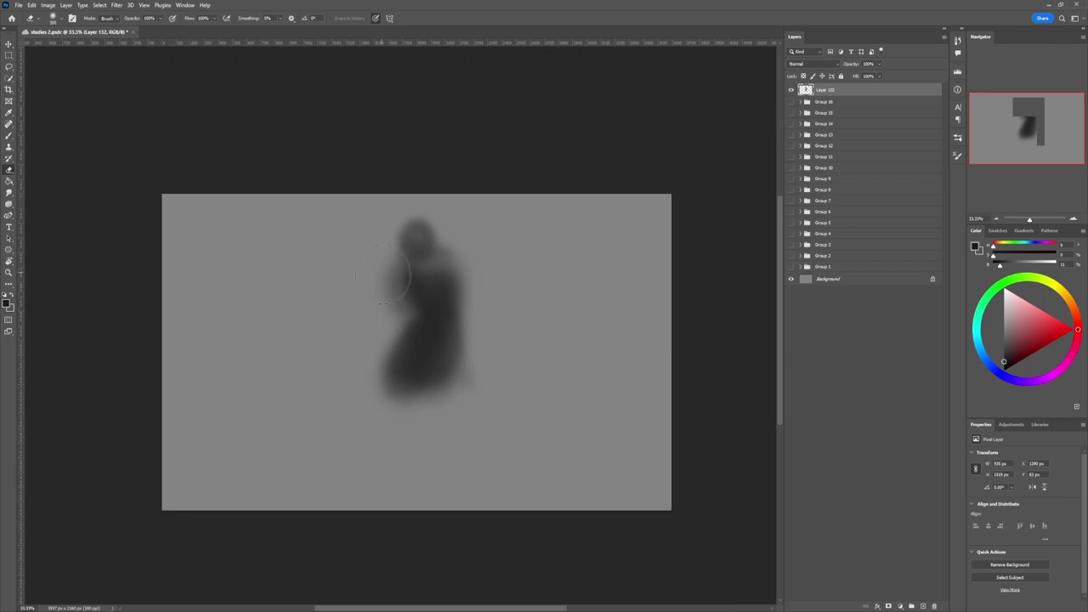
{"action": "left_click_drag", "start_coordinate": [392, 274], "coordinate": [395, 297]}
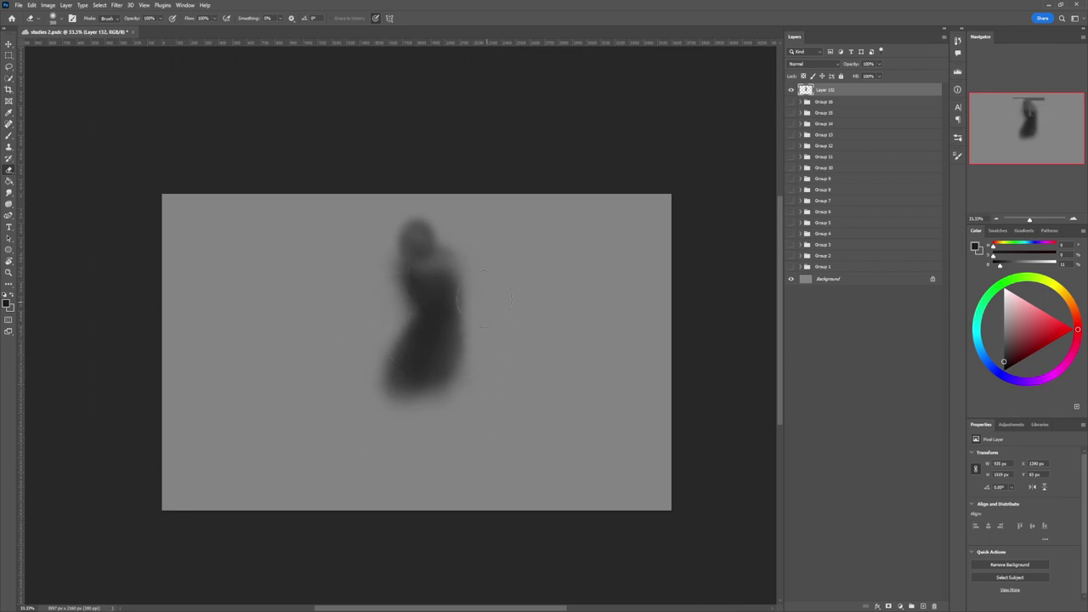
Step: Paint two spread legs below the hips and deepen the tone of the upper body
{"action": "key", "text": "b"}
{"action": "left_click_drag", "start_coordinate": [440, 330], "coordinate": [457, 360]}
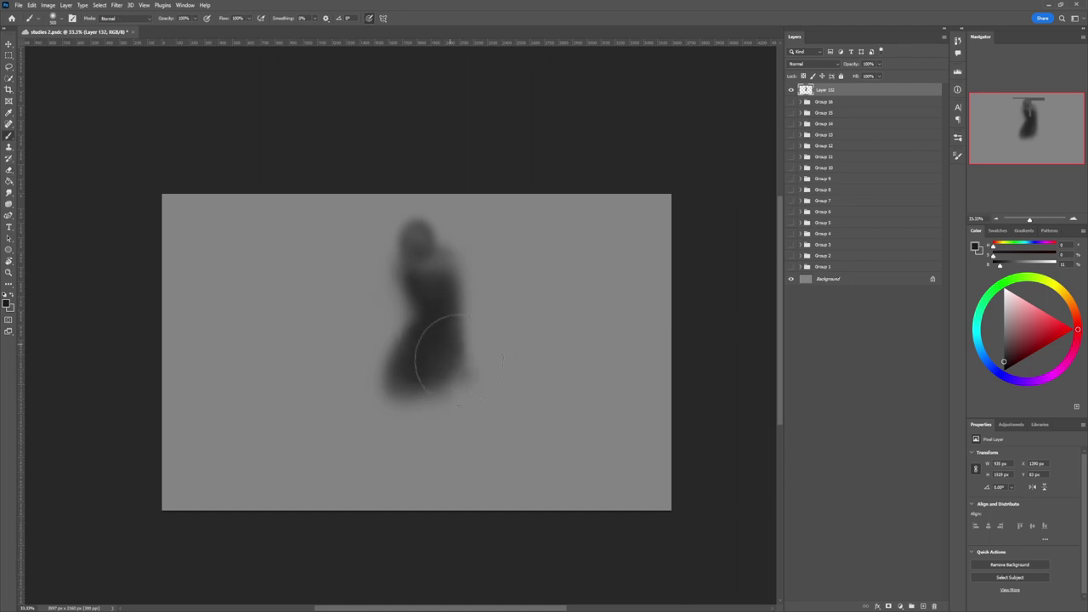
{"action": "mouse_move", "coordinate": [448, 317]}
{"action": "left_mouse_down"}
{"action": "mouse_move", "coordinate": [438, 353]}
{"action": "mouse_move", "coordinate": [476, 415]}
{"action": "mouse_move", "coordinate": [450, 371]}
{"action": "mouse_move", "coordinate": [482, 472]}
{"action": "mouse_move", "coordinate": [414, 378]}
{"action": "mouse_move", "coordinate": [415, 363]}
{"action": "mouse_move", "coordinate": [393, 447]}
{"action": "mouse_move", "coordinate": [419, 325]}
{"action": "mouse_move", "coordinate": [393, 444]}
{"action": "mouse_move", "coordinate": [395, 391]}
{"action": "mouse_move", "coordinate": [450, 367]}
{"action": "mouse_move", "coordinate": [457, 406]}
{"action": "mouse_move", "coordinate": [445, 355]}
{"action": "mouse_move", "coordinate": [479, 454]}
{"action": "left_mouse_up"}
{"action": "mouse_move", "coordinate": [417, 371]}
{"action": "left_mouse_down"}
{"action": "mouse_move", "coordinate": [391, 448]}
{"action": "mouse_move", "coordinate": [406, 372]}
{"action": "mouse_move", "coordinate": [449, 366]}
{"action": "mouse_move", "coordinate": [459, 417]}
{"action": "mouse_move", "coordinate": [453, 372]}
{"action": "mouse_move", "coordinate": [466, 379]}
{"action": "mouse_move", "coordinate": [469, 437]}
{"action": "mouse_move", "coordinate": [422, 347]}
{"action": "mouse_move", "coordinate": [393, 414]}
{"action": "mouse_move", "coordinate": [399, 380]}
{"action": "mouse_move", "coordinate": [446, 334]}
{"action": "mouse_move", "coordinate": [443, 370]}
{"action": "mouse_move", "coordinate": [452, 324]}
{"action": "mouse_move", "coordinate": [444, 354]}
{"action": "mouse_move", "coordinate": [452, 334]}
{"action": "mouse_move", "coordinate": [450, 318]}
{"action": "mouse_move", "coordinate": [449, 349]}
{"action": "mouse_move", "coordinate": [430, 277]}
{"action": "mouse_move", "coordinate": [441, 276]}
{"action": "mouse_move", "coordinate": [437, 298]}
{"action": "mouse_move", "coordinate": [425, 293]}
{"action": "mouse_move", "coordinate": [433, 248]}
{"action": "mouse_move", "coordinate": [419, 294]}
{"action": "mouse_move", "coordinate": [410, 263]}
{"action": "mouse_move", "coordinate": [461, 286]}
{"action": "left_mouse_up"}
Step: Scale the whole silhouette down slightly and move it lower, leaving room above for the head
{"action": "key", "text": "ctrl+t"}
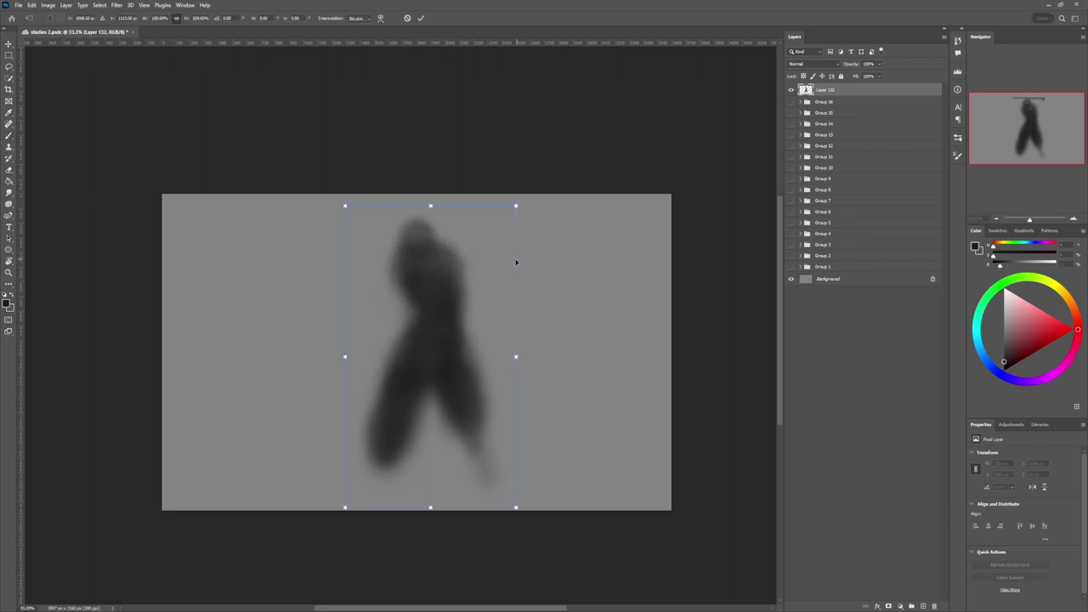
{"action": "left_click_drag", "start_coordinate": [510, 210], "coordinate": [466, 278]}
{"action": "left_click_drag", "start_coordinate": [459, 323], "coordinate": [481, 371]}
{"action": "left_click_drag", "start_coordinate": [428, 328], "coordinate": [430, 244]}
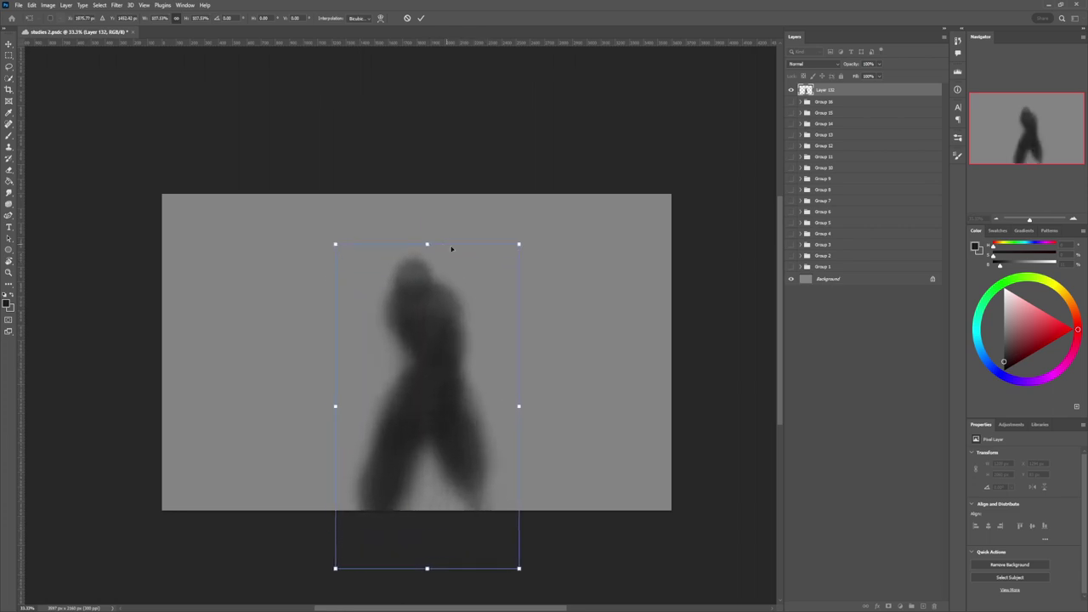
{"action": "left_click_drag", "start_coordinate": [501, 333], "coordinate": [503, 306]}
{"action": "left_click_drag", "start_coordinate": [427, 224], "coordinate": [428, 249]}
{"action": "left_click_drag", "start_coordinate": [448, 330], "coordinate": [452, 309]}
{"action": "left_click_drag", "start_coordinate": [432, 228], "coordinate": [430, 240]}
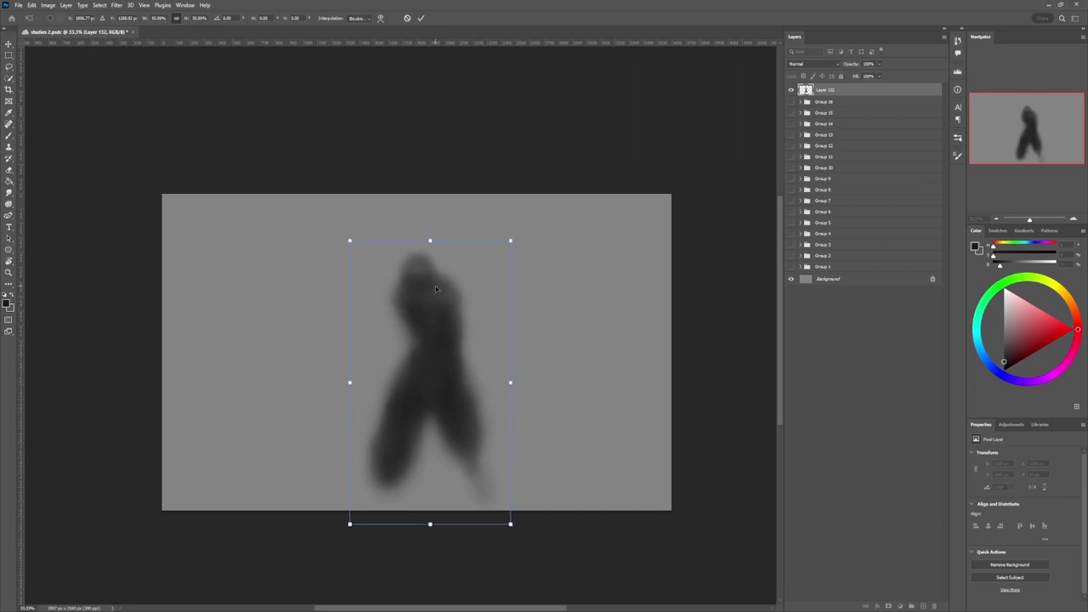
{"action": "left_click_drag", "start_coordinate": [435, 285], "coordinate": [425, 282]}
{"action": "key", "text": "Return"}
Step: Paint a rounded head above the silhouette's shoulders with a smaller soft brush
{"action": "key", "text": "b"}
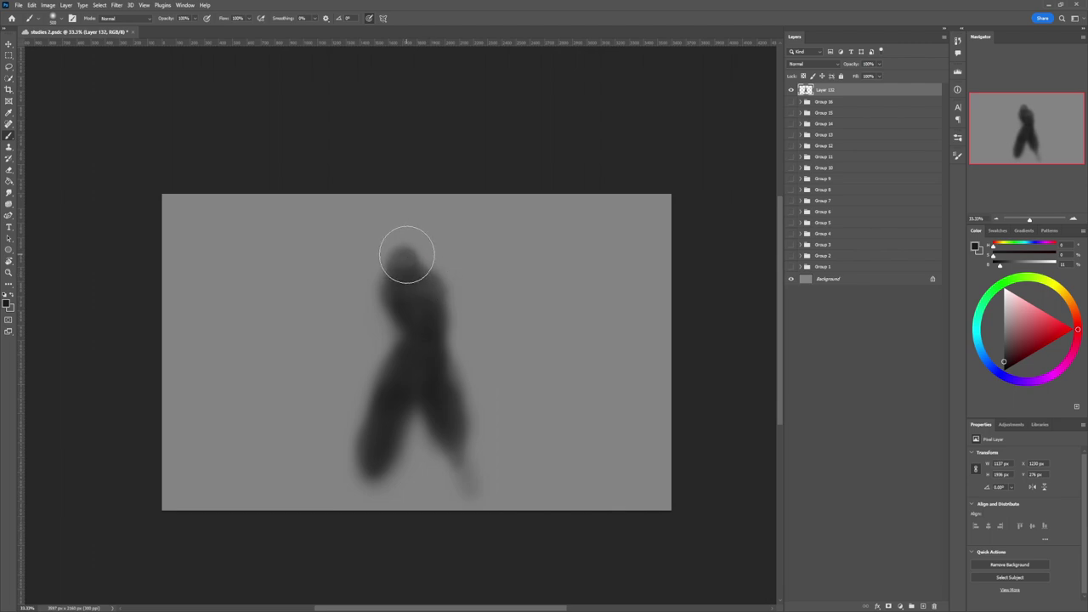
{"action": "key", "text": "bracketleft"}
{"action": "key", "text": "bracketleft"}
{"action": "key", "text": "bracketleft"}
{"action": "key", "text": "bracketleft"}
{"action": "mouse_move", "coordinate": [409, 249]}
{"action": "left_mouse_down"}
{"action": "mouse_move", "coordinate": [406, 218]}
{"action": "mouse_move", "coordinate": [404, 256]}
{"action": "mouse_move", "coordinate": [401, 213]}
{"action": "mouse_move", "coordinate": [400, 252]}
{"action": "mouse_move", "coordinate": [418, 233]}
{"action": "left_mouse_up"}
Step: Paint the shoulders and both arms, hanging the left one down and bending the right one outward with a forearm
{"action": "key", "text": "bracketright"}
{"action": "key", "text": "bracketright"}
{"action": "key", "text": "bracketright"}
{"action": "key", "text": "bracketright"}
{"action": "key", "text": "bracketright"}
{"action": "key", "text": "bracketright"}
{"action": "key", "text": "bracketright"}
{"action": "key", "text": "bracketright"}
{"action": "key", "text": "bracketright"}
{"action": "key", "text": "bracketright"}
{"action": "mouse_move", "coordinate": [401, 285]}
{"action": "left_mouse_down"}
{"action": "mouse_move", "coordinate": [381, 301]}
{"action": "mouse_move", "coordinate": [374, 350]}
{"action": "mouse_move", "coordinate": [387, 287]}
{"action": "mouse_move", "coordinate": [371, 293]}
{"action": "mouse_move", "coordinate": [391, 282]}
{"action": "mouse_move", "coordinate": [371, 310]}
{"action": "mouse_move", "coordinate": [390, 351]}
{"action": "mouse_move", "coordinate": [431, 281]}
{"action": "mouse_move", "coordinate": [459, 280]}
{"action": "mouse_move", "coordinate": [455, 292]}
{"action": "mouse_move", "coordinate": [441, 279]}
{"action": "mouse_move", "coordinate": [461, 291]}
{"action": "mouse_move", "coordinate": [441, 285]}
{"action": "mouse_move", "coordinate": [501, 324]}
{"action": "mouse_move", "coordinate": [468, 304]}
{"action": "mouse_move", "coordinate": [499, 322]}
{"action": "mouse_move", "coordinate": [470, 315]}
{"action": "left_mouse_up"}
{"action": "key", "text": "bracketleft"}
{"action": "key", "text": "bracketleft"}
{"action": "key", "text": "bracketleft"}
{"action": "key", "text": "bracketleft"}
{"action": "key", "text": "bracketleft"}
{"action": "key", "text": "bracketleft"}
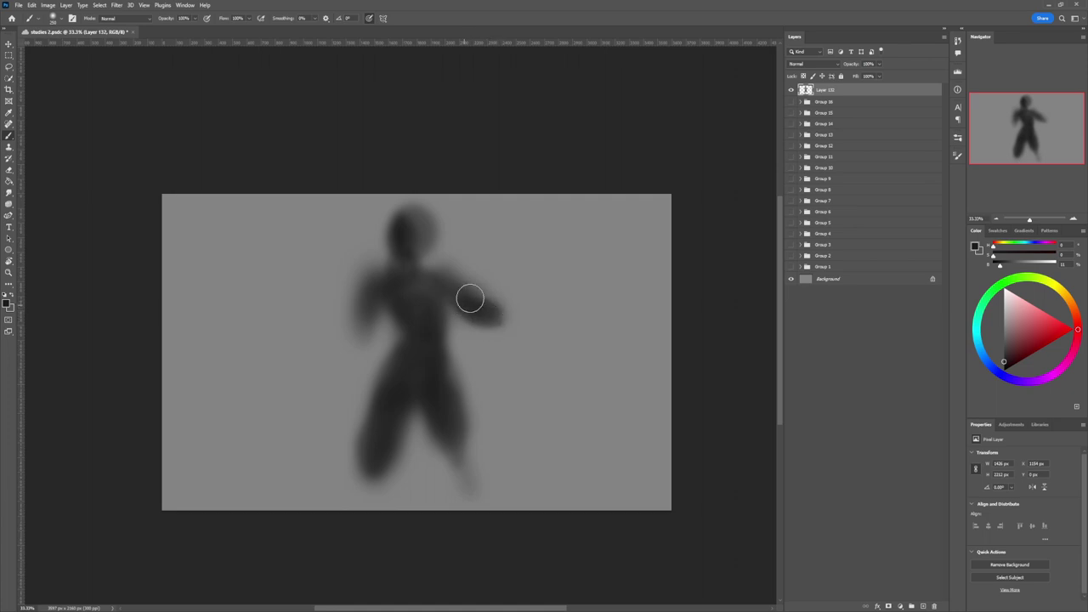
Step: Extend both legs with lower legs that run down past the canvas's bottom edge
{"action": "key", "text": "bracketright"}
{"action": "key", "text": "bracketright"}
{"action": "key", "text": "bracketright"}
{"action": "key", "text": "bracketright"}
{"action": "key", "text": "bracketright"}
{"action": "key", "text": "bracketright"}
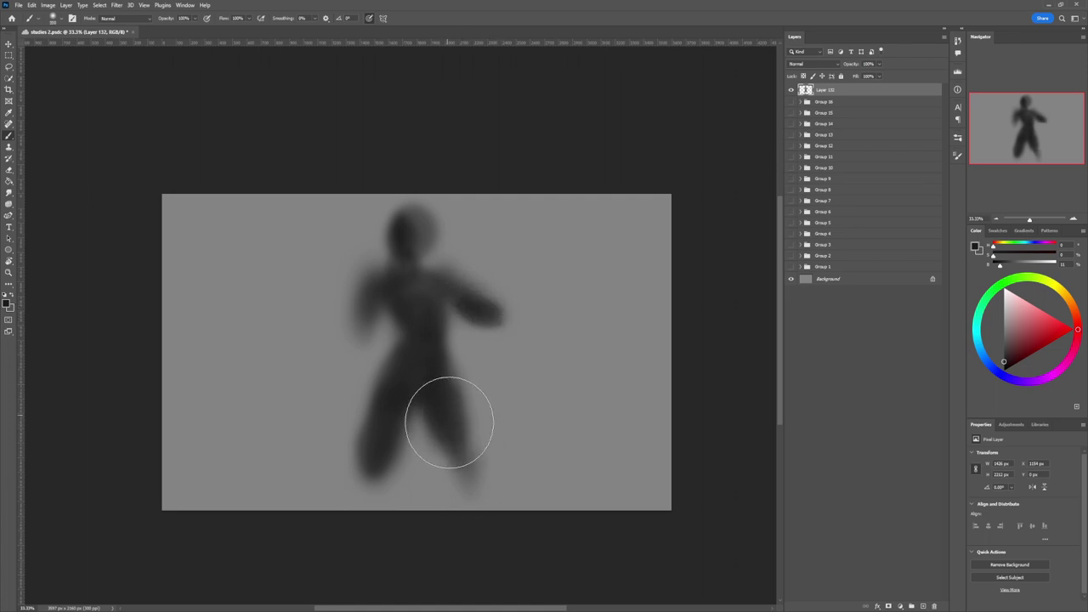
{"action": "mouse_move", "coordinate": [449, 422]}
{"action": "left_mouse_down"}
{"action": "mouse_move", "coordinate": [457, 513]}
{"action": "mouse_move", "coordinate": [476, 486]}
{"action": "mouse_move", "coordinate": [467, 521]}
{"action": "mouse_move", "coordinate": [464, 483]}
{"action": "mouse_move", "coordinate": [464, 523]}
{"action": "mouse_move", "coordinate": [462, 489]}
{"action": "mouse_move", "coordinate": [471, 535]}
{"action": "mouse_move", "coordinate": [444, 435]}
{"action": "mouse_move", "coordinate": [461, 440]}
{"action": "mouse_move", "coordinate": [477, 474]}
{"action": "mouse_move", "coordinate": [478, 520]}
{"action": "mouse_move", "coordinate": [465, 522]}
{"action": "mouse_move", "coordinate": [483, 502]}
{"action": "left_mouse_up"}
{"action": "key", "text": "bracketleft"}
{"action": "key", "text": "bracketleft"}
{"action": "key", "text": "bracketleft"}
{"action": "mouse_move", "coordinate": [369, 449]}
{"action": "left_mouse_down"}
{"action": "mouse_move", "coordinate": [385, 428]}
{"action": "mouse_move", "coordinate": [374, 500]}
{"action": "mouse_move", "coordinate": [365, 480]}
{"action": "mouse_move", "coordinate": [346, 520]}
{"action": "mouse_move", "coordinate": [358, 509]}
{"action": "mouse_move", "coordinate": [358, 549]}
{"action": "mouse_move", "coordinate": [366, 511]}
{"action": "mouse_move", "coordinate": [343, 525]}
{"action": "mouse_move", "coordinate": [355, 495]}
{"action": "mouse_move", "coordinate": [359, 549]}
{"action": "left_mouse_up"}
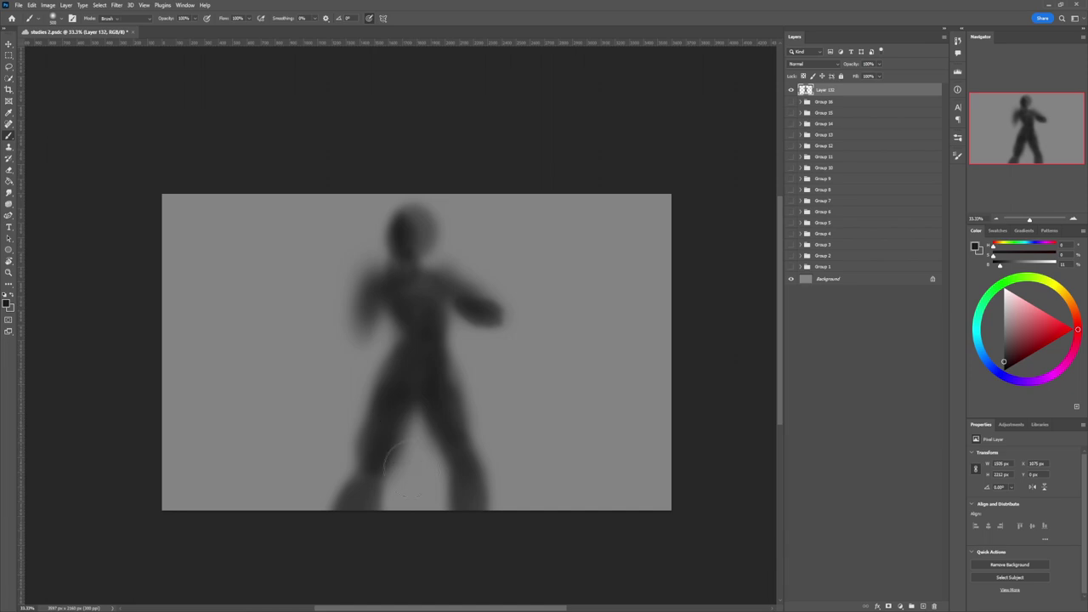
Step: Erase the excess paint outside the left lower leg and sharpen the gap between the legs
{"action": "key", "text": "e"}
{"action": "left_click_drag", "start_coordinate": [327, 499], "coordinate": [326, 534]}
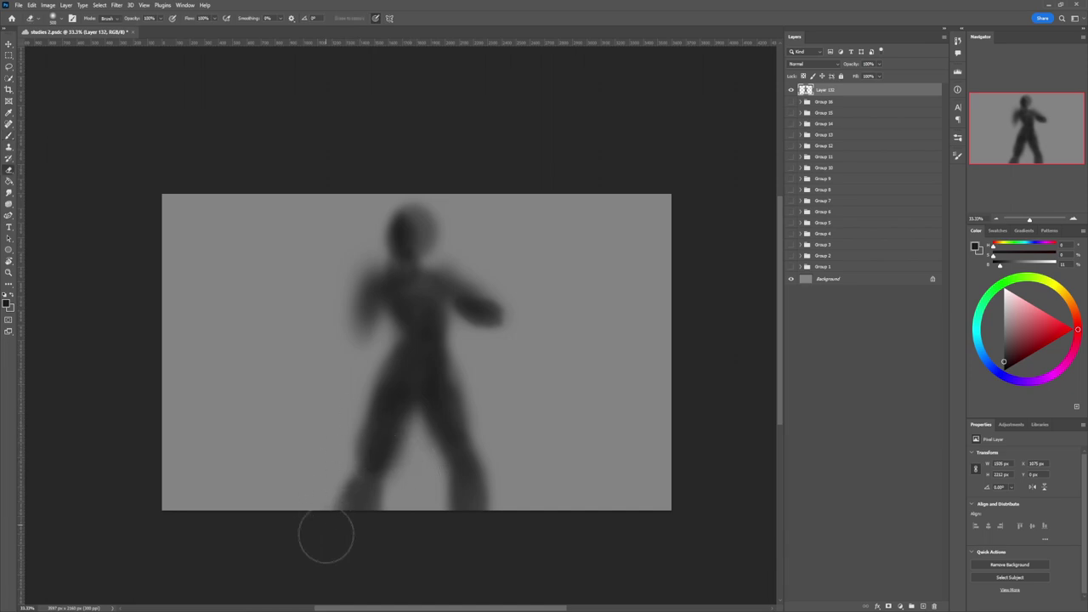
{"action": "key", "text": "bracketleft"}
{"action": "key", "text": "bracketleft"}
{"action": "key", "text": "bracketleft"}
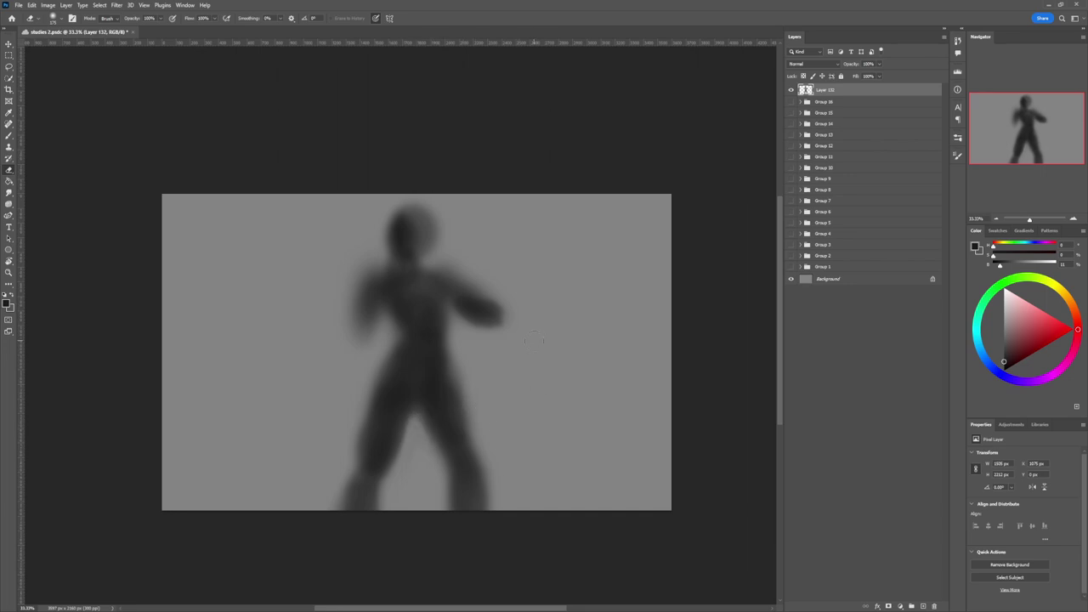
Step: Lower the silhouette layer's opacity and add a new empty layer above it for line work
{"action": "key", "text": "b"}
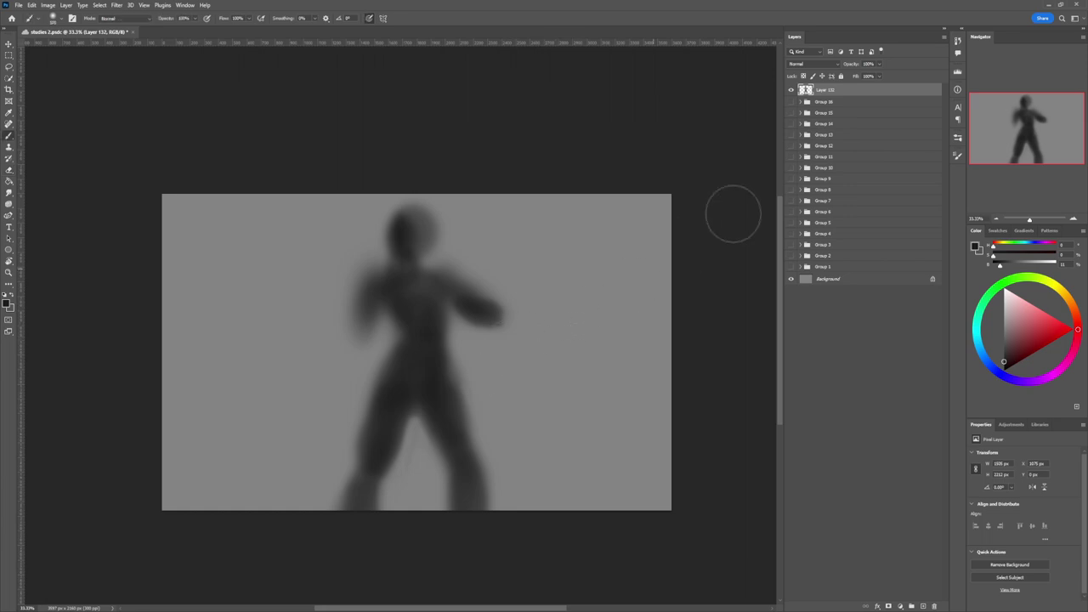
{"action": "left_click_drag", "start_coordinate": [850, 66], "coordinate": [847, 66]}
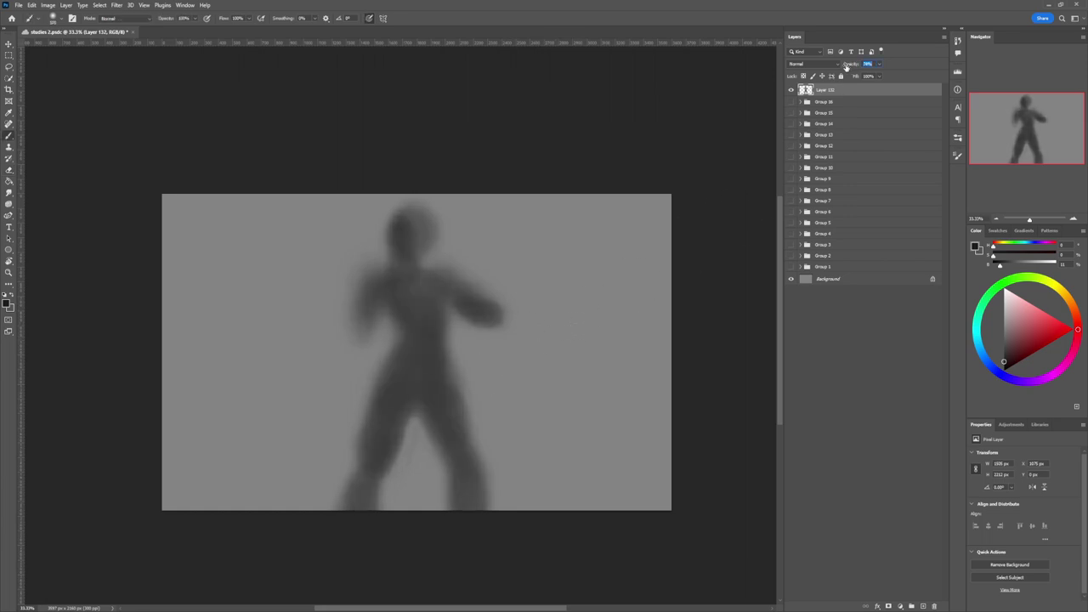
{"action": "key", "text": "ctrl+shift+alt+n"}
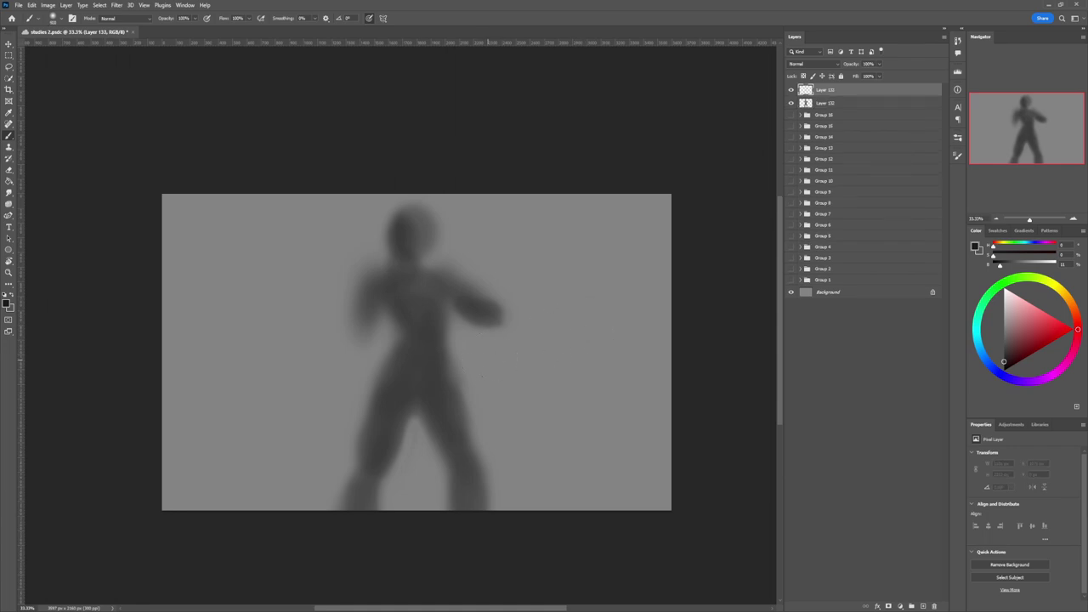
{"action": "mouse_move", "coordinate": [527, 415]}
{"action": "left_mouse_down"}
{"action": "mouse_move", "coordinate": [518, 491]}
{"action": "mouse_move", "coordinate": [594, 335]}
{"action": "left_mouse_up"}
{"action": "key", "text": "ctrl+z"}
{"action": "key", "text": "ctrl+z"}
Step: Refine the thin line sketch of the head, shaping the jaw and the outline of the skull
{"action": "key", "text": "e"}
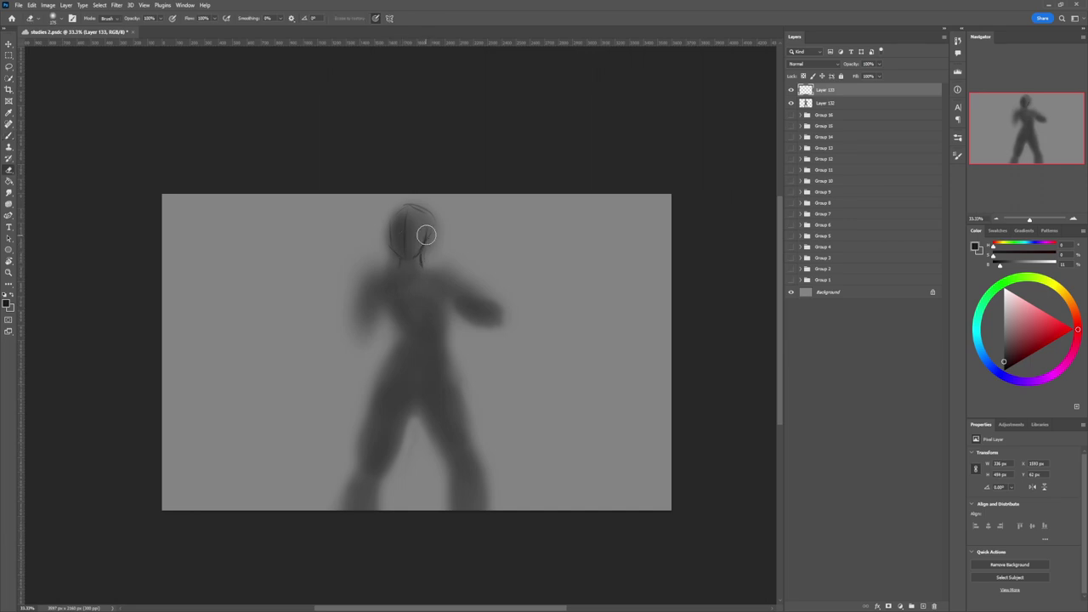
{"action": "key", "text": "b"}
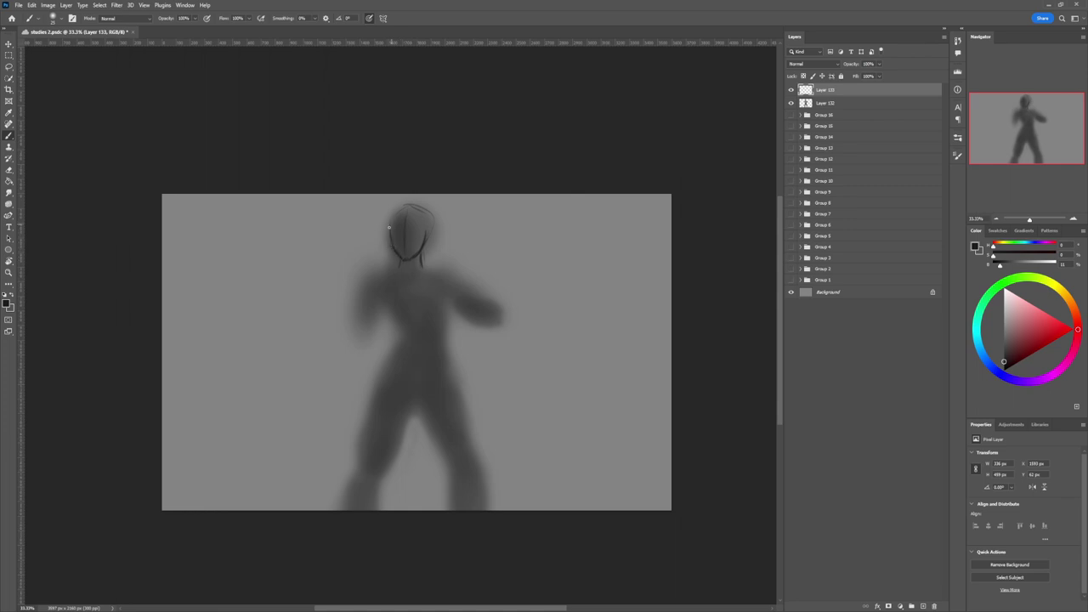
{"action": "mouse_move", "coordinate": [400, 203]}
{"action": "left_mouse_down"}
{"action": "mouse_move", "coordinate": [426, 209]}
{"action": "mouse_move", "coordinate": [430, 222]}
{"action": "mouse_move", "coordinate": [429, 209]}
{"action": "mouse_move", "coordinate": [434, 238]}
{"action": "left_mouse_up"}
Step: Sketch the torso's centre line, a curved line across the hips and the contours of the thighs
{"action": "left_click_drag", "start_coordinate": [427, 353], "coordinate": [427, 370]}
{"action": "left_click_drag", "start_coordinate": [365, 415], "coordinate": [370, 407]}
{"action": "key", "text": "ctrl+z"}
{"action": "mouse_move", "coordinate": [357, 413]}
{"action": "left_mouse_down"}
{"action": "mouse_move", "coordinate": [398, 397]}
{"action": "mouse_move", "coordinate": [379, 400]}
{"action": "mouse_move", "coordinate": [464, 424]}
{"action": "left_mouse_up"}
{"action": "mouse_move", "coordinate": [426, 433]}
{"action": "left_mouse_down"}
{"action": "mouse_move", "coordinate": [410, 403]}
{"action": "mouse_move", "coordinate": [395, 460]}
{"action": "left_mouse_up"}
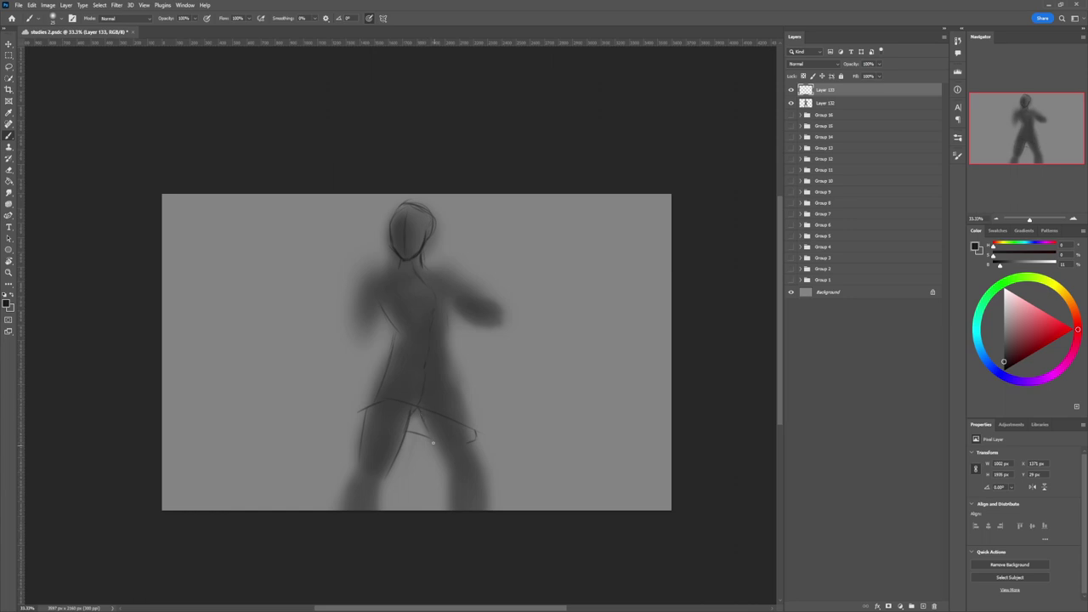
{"action": "left_click_drag", "start_coordinate": [432, 442], "coordinate": [452, 471]}
{"action": "left_click_drag", "start_coordinate": [467, 431], "coordinate": [475, 450]}
Step: Lasso the right thigh's sketch lines, then rotate them slightly clockwise and reposition them over the silhouette's leg
{"action": "key", "text": "z"}
{"action": "left_click_drag", "start_coordinate": [460, 414], "coordinate": [382, 415]}
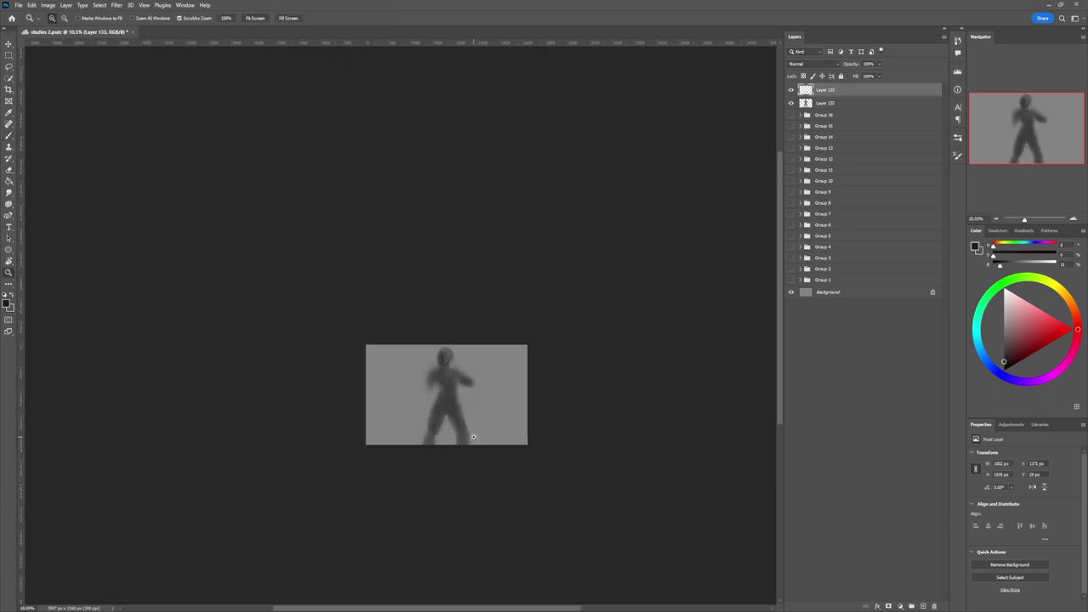
{"action": "left_click_drag", "start_coordinate": [473, 437], "coordinate": [504, 444]}
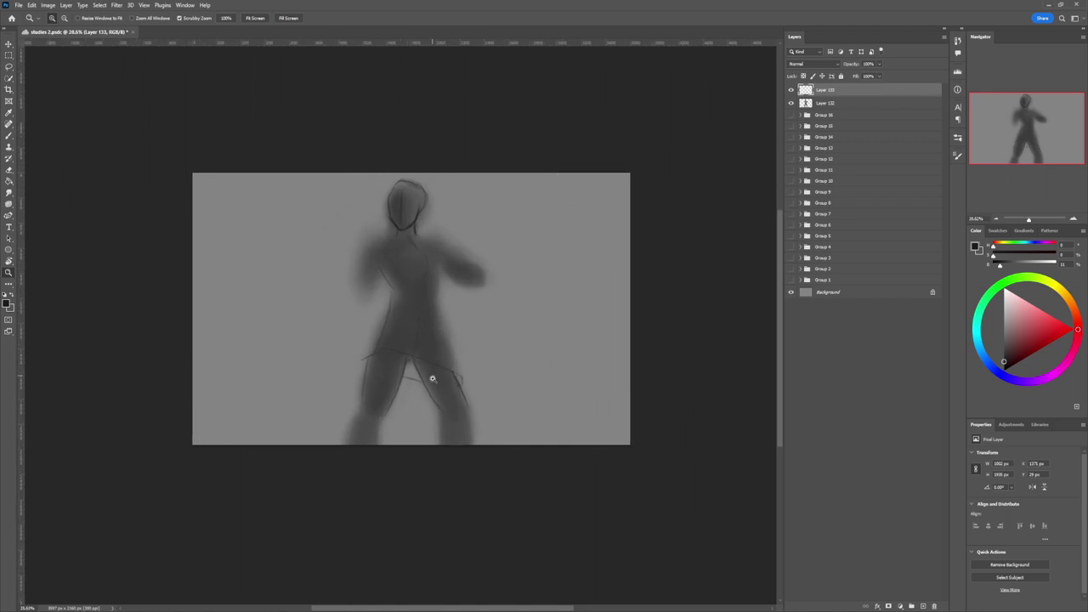
{"action": "key", "text": "l"}
{"action": "mouse_move", "coordinate": [399, 404]}
{"action": "left_mouse_down"}
{"action": "mouse_move", "coordinate": [414, 359]}
{"action": "mouse_move", "coordinate": [366, 364]}
{"action": "mouse_move", "coordinate": [422, 442]}
{"action": "left_mouse_up"}
{"action": "key", "text": "ctrl+t"}
{"action": "left_click_drag", "start_coordinate": [495, 405], "coordinate": [493, 421]}
{"action": "mouse_move", "coordinate": [411, 397]}
{"action": "left_mouse_down"}
{"action": "mouse_move", "coordinate": [441, 370]}
{"action": "mouse_move", "coordinate": [493, 402]}
{"action": "mouse_move", "coordinate": [428, 443]}
{"action": "left_mouse_up"}
{"action": "key", "text": "Return"}
{"action": "key", "text": "ctrl+t"}
{"action": "left_click_drag", "start_coordinate": [510, 347], "coordinate": [521, 364]}
{"action": "left_click_drag", "start_coordinate": [467, 429], "coordinate": [462, 432]}
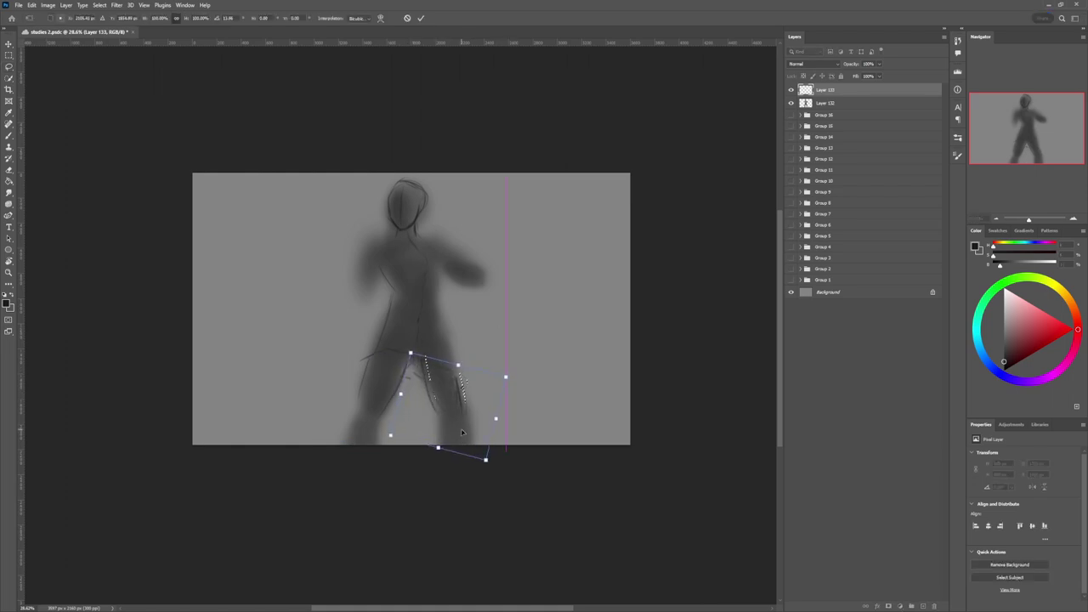
{"action": "key", "text": "Return"}
Step: Erase the stray marks between the thighs and redraw the inner thigh lines where they meet at the crotch
{"action": "key", "text": "b"}
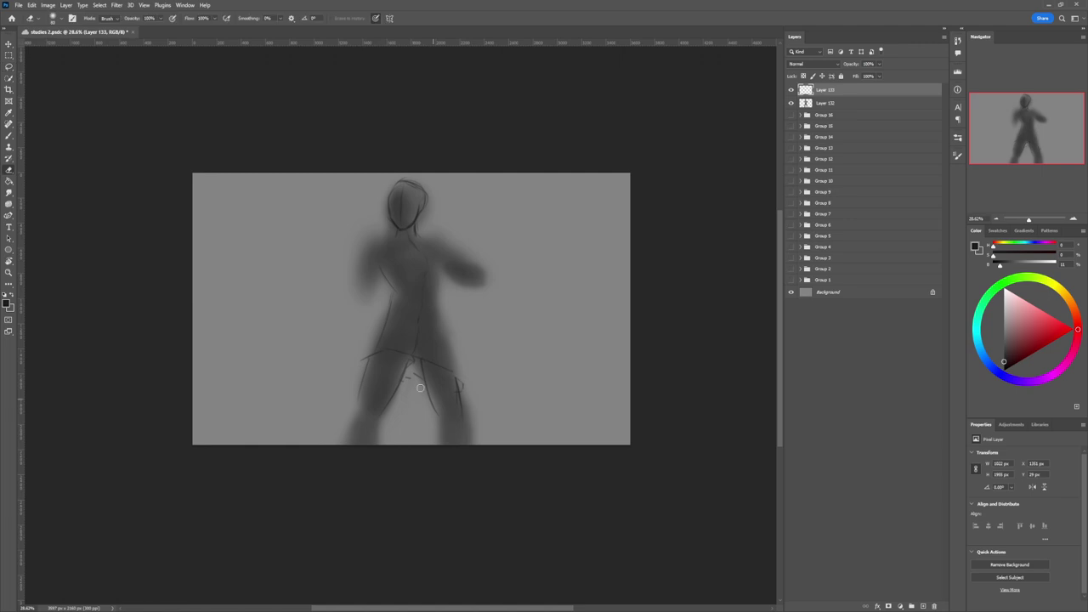
{"action": "key", "text": "b"}
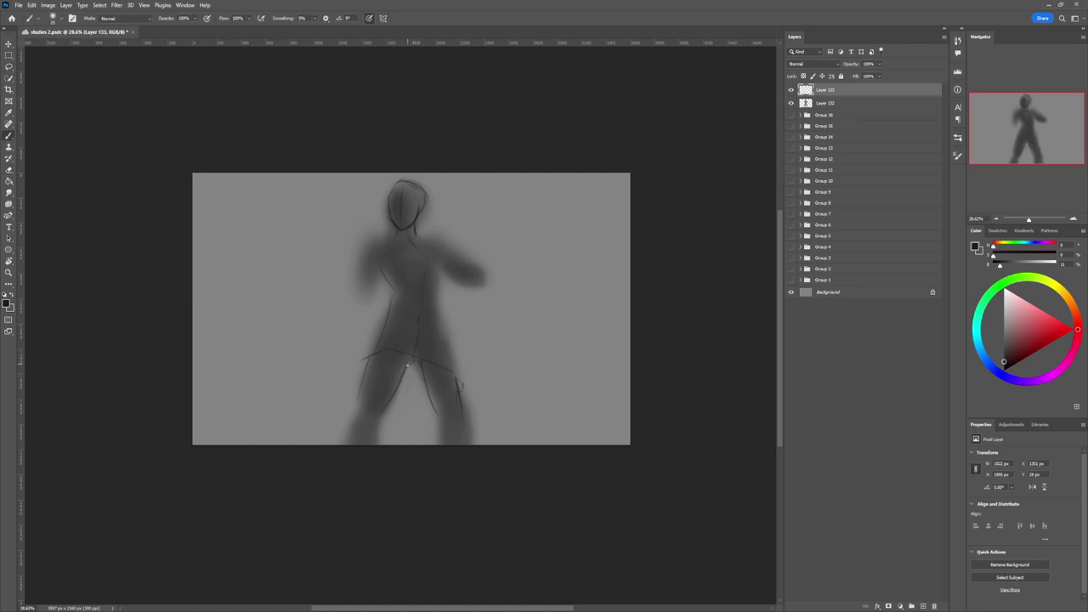
{"action": "key", "text": "e"}
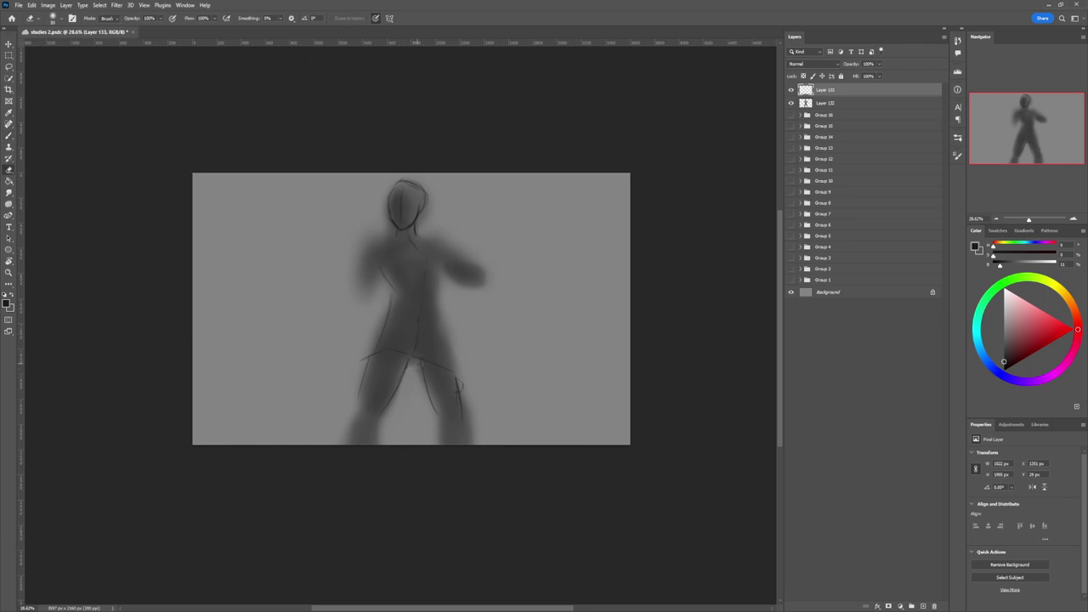
{"action": "key", "text": "b"}
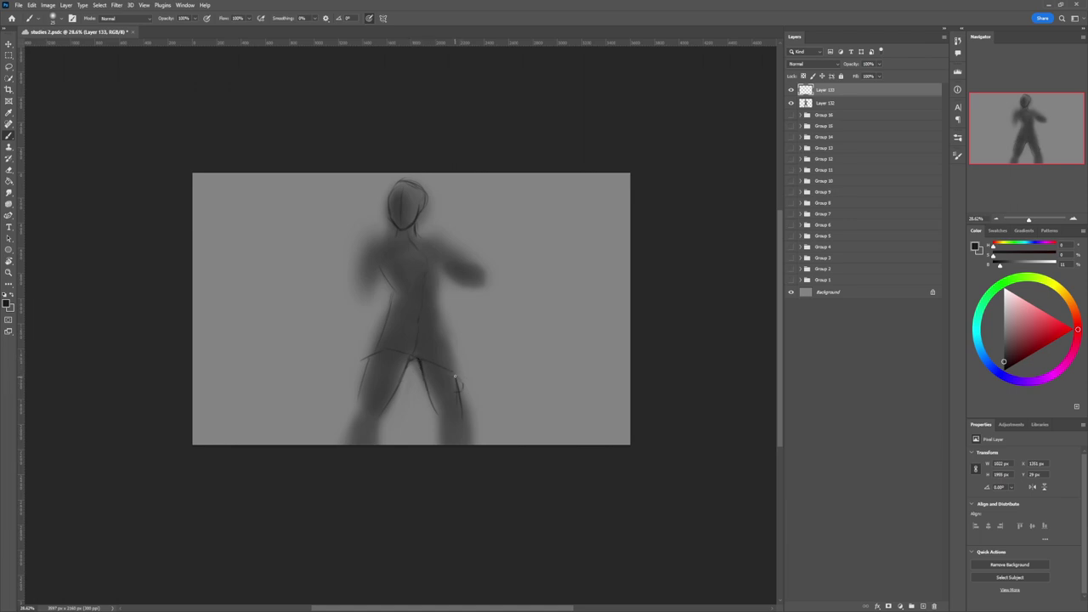
Step: Darken the right thigh's contours and extend the leg past the knee to the canvas edge, erasing excess lines
{"action": "left_click_drag", "start_coordinate": [455, 375], "coordinate": [461, 406]}
{"action": "left_click_drag", "start_coordinate": [420, 368], "coordinate": [449, 453]}
{"action": "key", "text": "e"}
{"action": "key", "text": "b"}
{"action": "left_click_drag", "start_coordinate": [464, 408], "coordinate": [472, 444]}
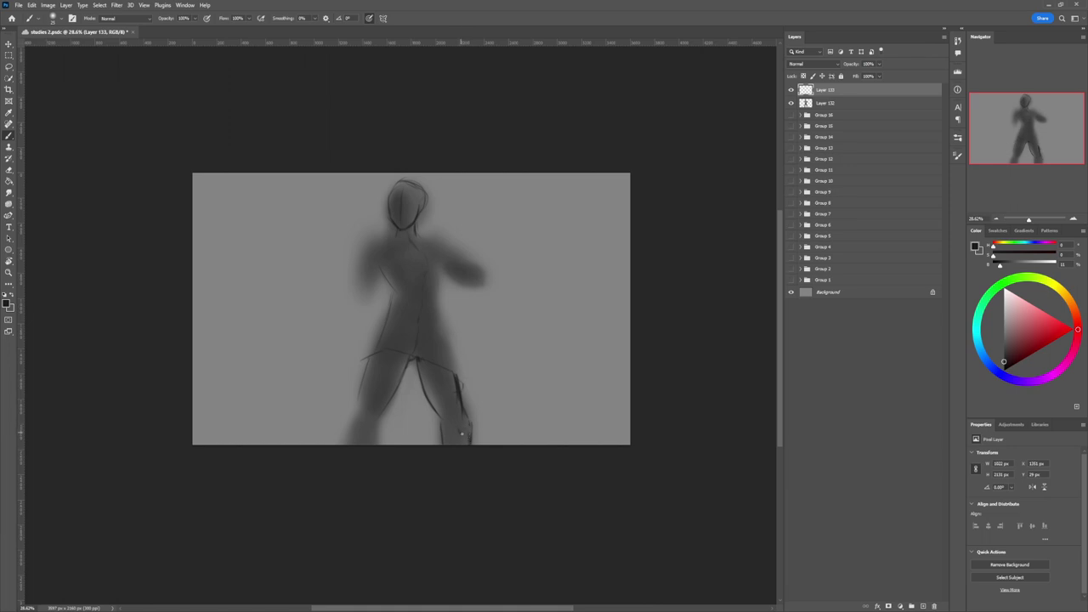
{"action": "key", "text": "e"}
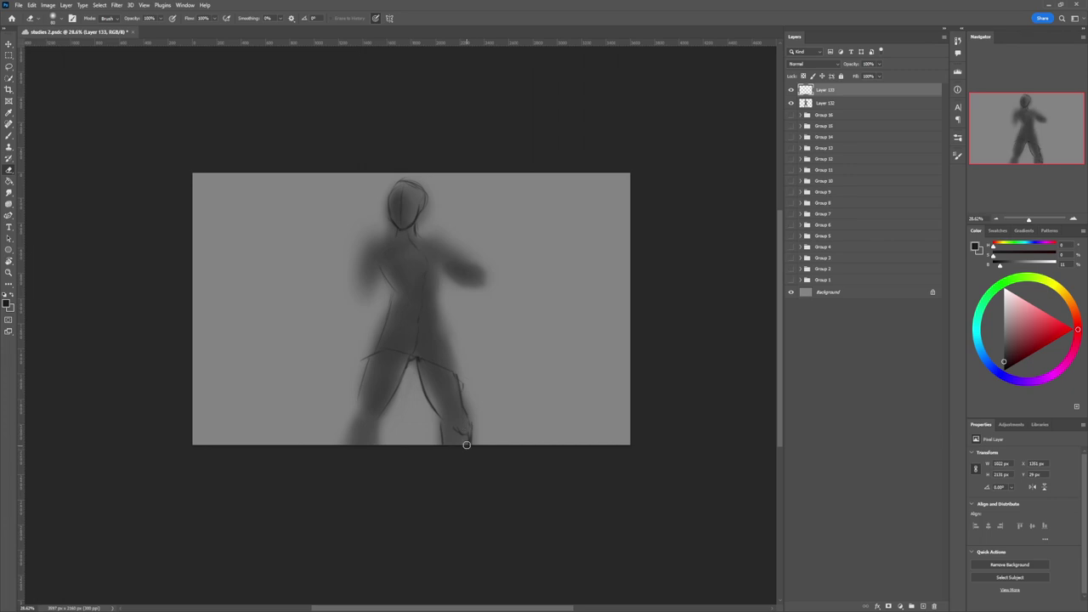
Step: Sketch the left leg's outer and inner contours from the hip past the knee to the canvas edge
{"action": "key", "text": "b"}
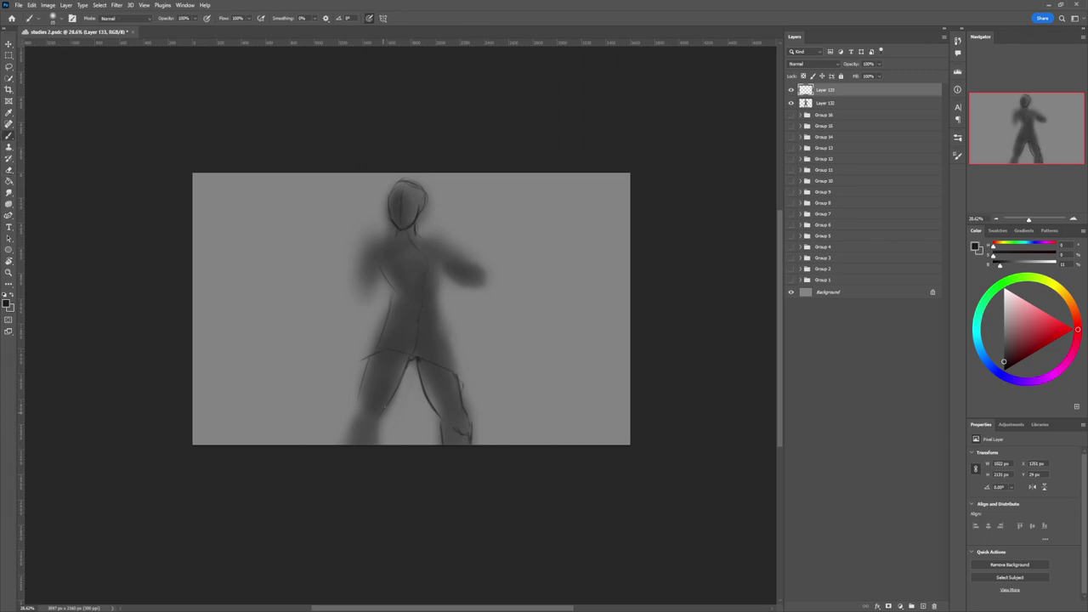
{"action": "left_click_drag", "start_coordinate": [369, 356], "coordinate": [356, 412]}
{"action": "left_click_drag", "start_coordinate": [352, 416], "coordinate": [345, 459]}
{"action": "key", "text": "e"}
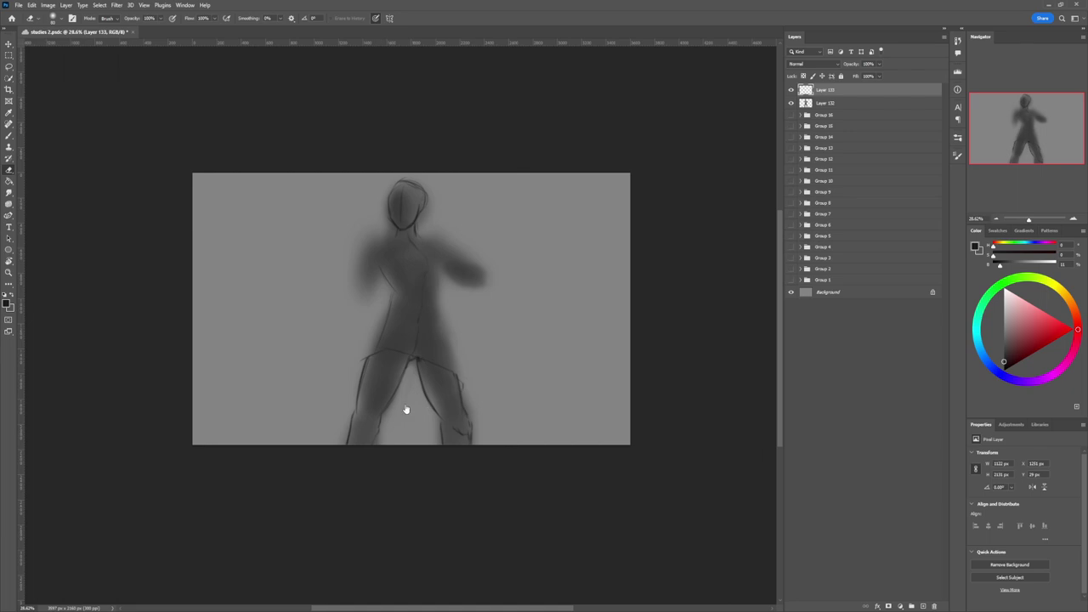
{"action": "key", "text": "b"}
{"action": "left_click_drag", "start_coordinate": [375, 432], "coordinate": [374, 446]}
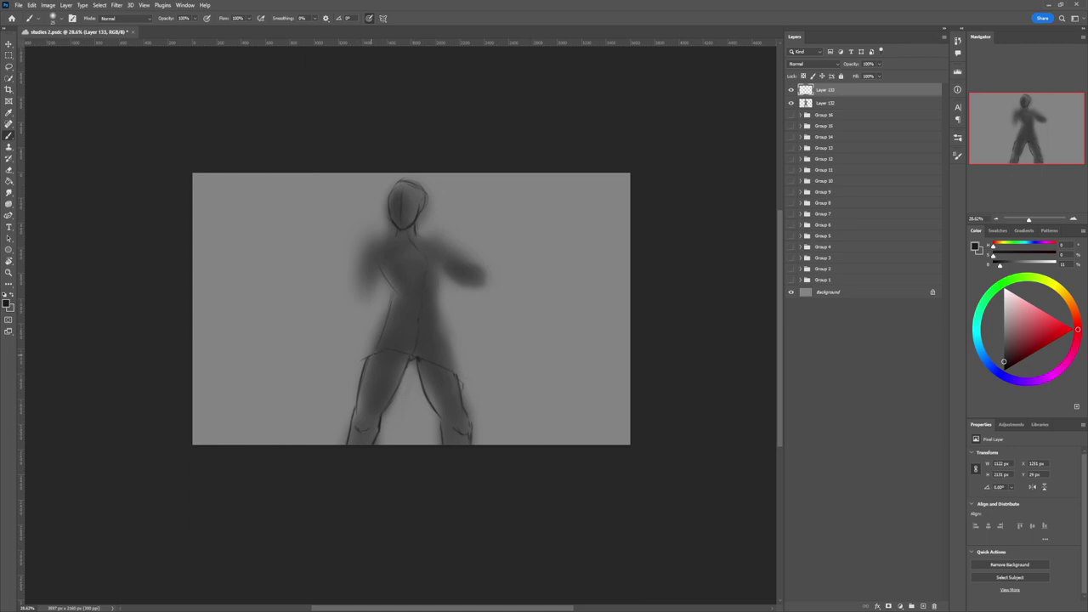
Step: Draw a flared coat over the torso, with hem corners at both hips, a back hem between the legs and fitted sides
{"action": "mouse_move", "coordinate": [375, 335]}
{"action": "left_mouse_down"}
{"action": "mouse_move", "coordinate": [362, 361]}
{"action": "mouse_move", "coordinate": [368, 350]}
{"action": "left_mouse_up"}
{"action": "left_click_drag", "start_coordinate": [452, 372], "coordinate": [464, 382]}
{"action": "mouse_move", "coordinate": [450, 343]}
{"action": "left_mouse_down"}
{"action": "mouse_move", "coordinate": [464, 379]}
{"action": "mouse_move", "coordinate": [416, 381]}
{"action": "left_mouse_up"}
{"action": "left_click_drag", "start_coordinate": [451, 343], "coordinate": [440, 289]}
{"action": "key", "text": "e"}
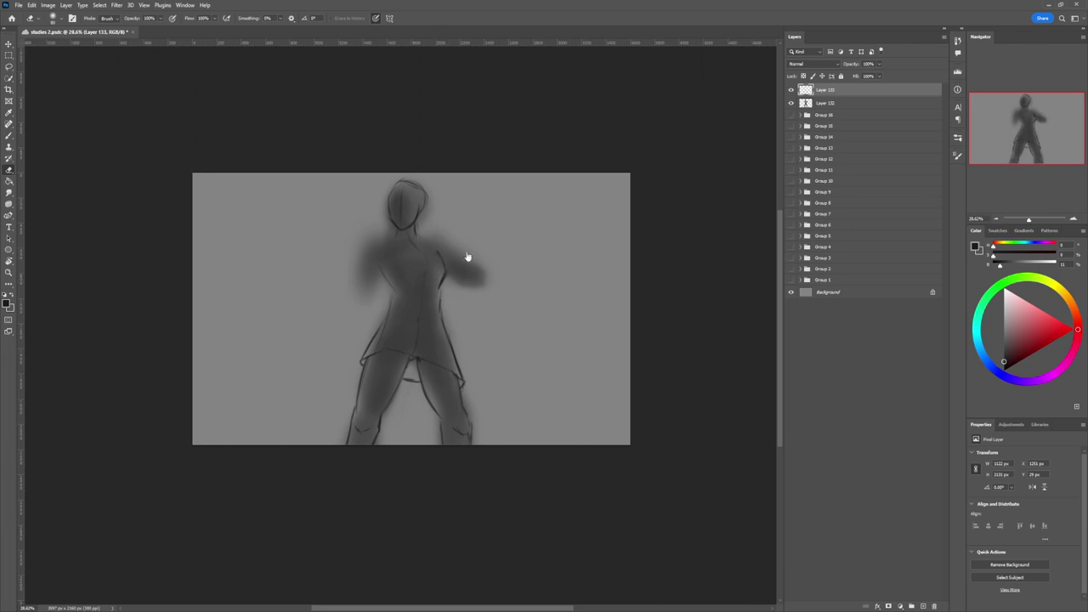
Step: Sketch a scalloped fur collar around the neck and a shoulder line running down the right arm
{"action": "key", "text": "b"}
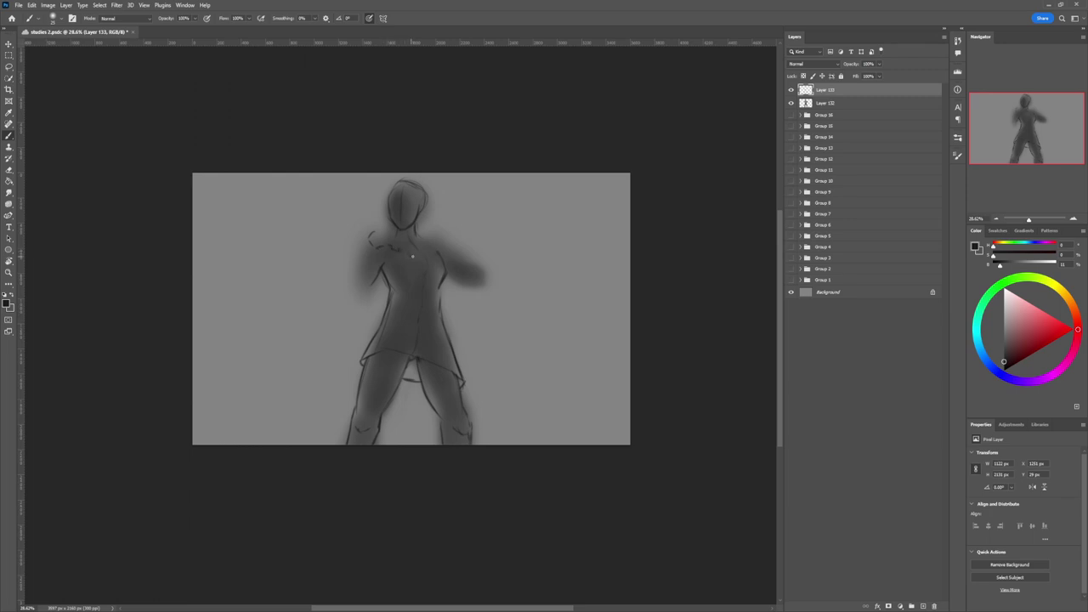
{"action": "left_click_drag", "start_coordinate": [399, 232], "coordinate": [394, 230]}
{"action": "left_click_drag", "start_coordinate": [424, 254], "coordinate": [425, 242]}
{"action": "left_click_drag", "start_coordinate": [437, 243], "coordinate": [439, 236]}
{"action": "key", "text": "e"}
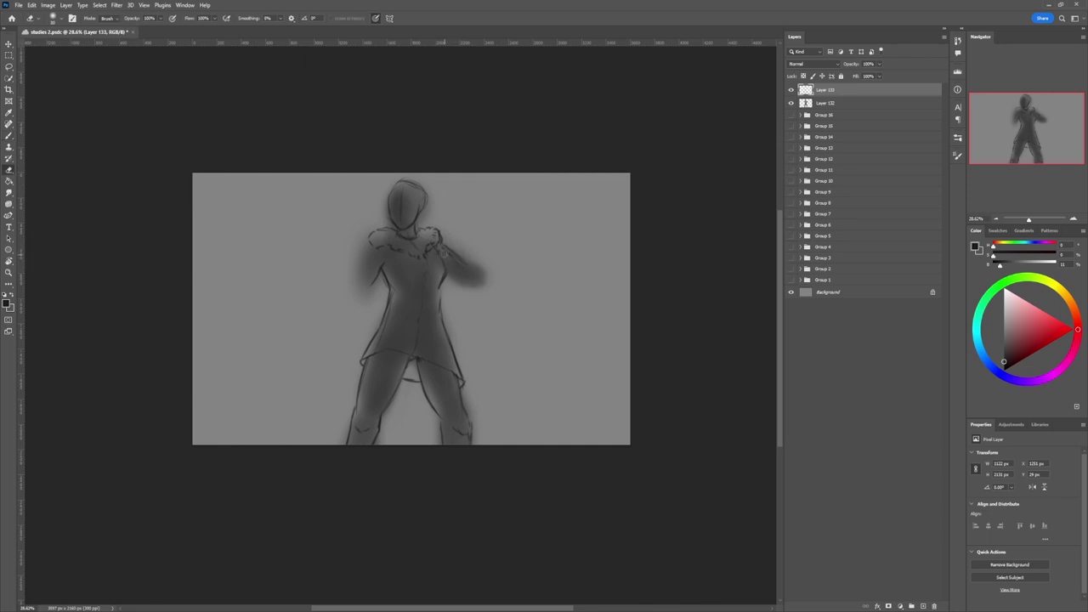
{"action": "key", "text": "b"}
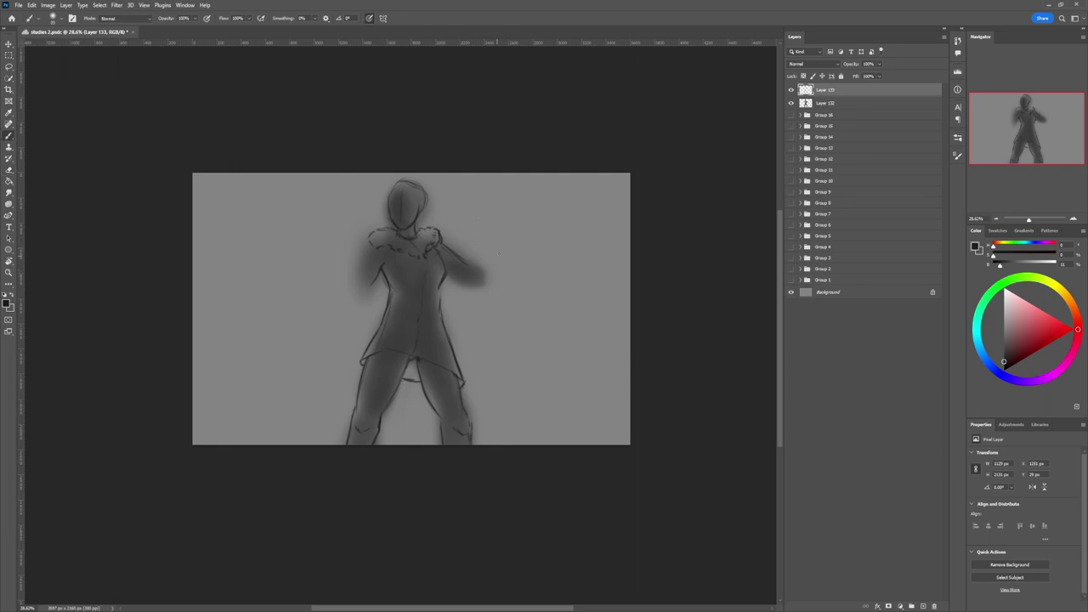
{"action": "left_click_drag", "start_coordinate": [310, 336], "coordinate": [491, 255]}
{"action": "key", "text": "ctrl+z"}
{"action": "left_click_drag", "start_coordinate": [492, 250], "coordinate": [472, 260]}
{"action": "left_click_drag", "start_coordinate": [412, 285], "coordinate": [301, 333]}
{"action": "key", "text": "ctrl+z"}
{"action": "left_click_drag", "start_coordinate": [495, 247], "coordinate": [321, 324]}
{"action": "key", "text": "ctrl+z"}
{"action": "left_click_drag", "start_coordinate": [489, 243], "coordinate": [326, 339]}
{"action": "key", "text": "ctrl+z"}
{"action": "left_click_drag", "start_coordinate": [479, 252], "coordinate": [337, 333]}
{"action": "key", "text": "ctrl+z"}
{"action": "left_click_drag", "start_coordinate": [466, 272], "coordinate": [440, 287]}
{"action": "key", "text": "ctrl+z"}
Step: Draw a long diagonal line across the figure from above the right hand to below the left hip as the rifle's axis
{"action": "left_click_drag", "start_coordinate": [491, 249], "coordinate": [413, 306]}
{"action": "left_click_drag", "start_coordinate": [371, 337], "coordinate": [313, 381]}
{"action": "left_click_drag", "start_coordinate": [500, 242], "coordinate": [475, 259]}
{"action": "left_click_drag", "start_coordinate": [371, 340], "coordinate": [328, 372]}
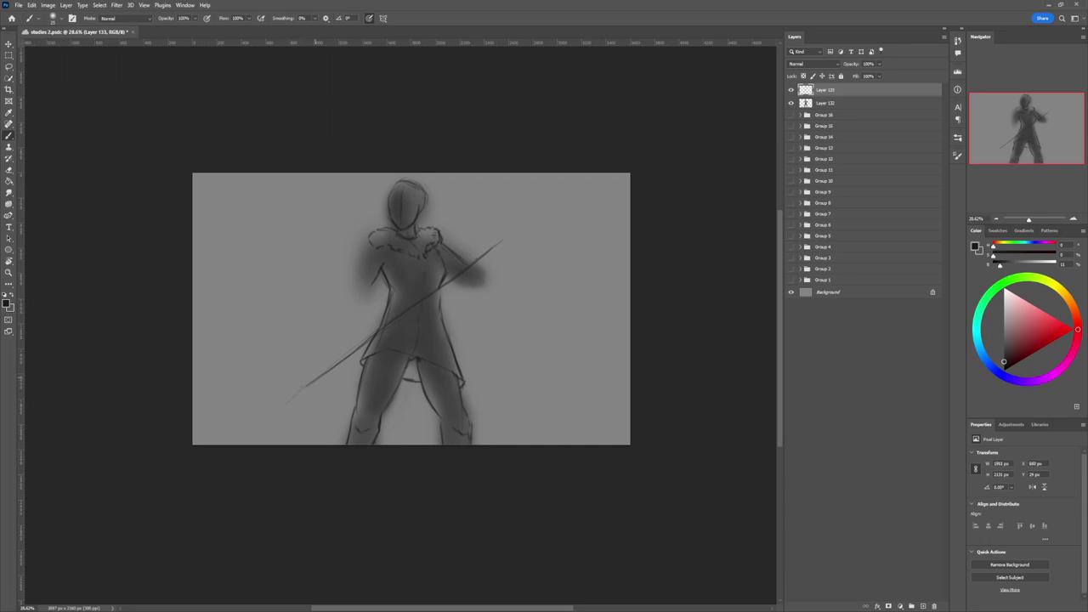
Step: Build the rifle's barrel and cylindrical muzzle along the diagonal line, thickening the barrel with a larger brush
{"action": "mouse_move", "coordinate": [298, 393]}
{"action": "left_mouse_down"}
{"action": "mouse_move", "coordinate": [266, 425]}
{"action": "mouse_move", "coordinate": [283, 414]}
{"action": "mouse_move", "coordinate": [256, 415]}
{"action": "mouse_move", "coordinate": [270, 421]}
{"action": "mouse_move", "coordinate": [360, 345]}
{"action": "mouse_move", "coordinate": [354, 362]}
{"action": "left_mouse_up"}
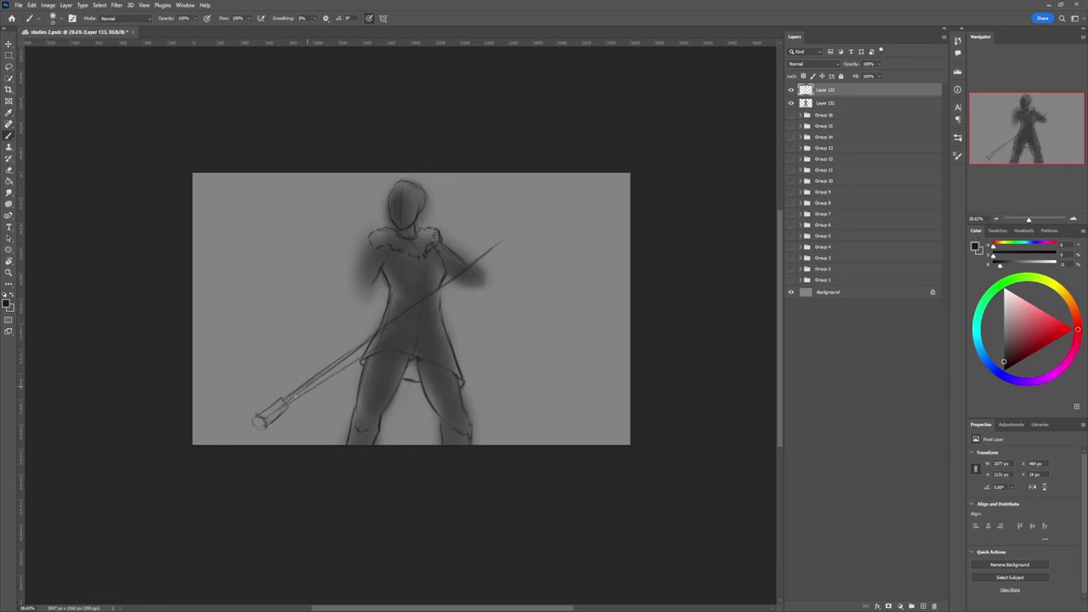
{"action": "key", "text": "ctrl+z"}
{"action": "left_click_drag", "start_coordinate": [314, 384], "coordinate": [336, 369]}
{"action": "key", "text": "bracketright"}
{"action": "mouse_move", "coordinate": [286, 405]}
{"action": "left_mouse_down"}
{"action": "mouse_move", "coordinate": [380, 335]}
{"action": "mouse_move", "coordinate": [344, 363]}
{"action": "mouse_move", "coordinate": [374, 341]}
{"action": "left_mouse_up"}
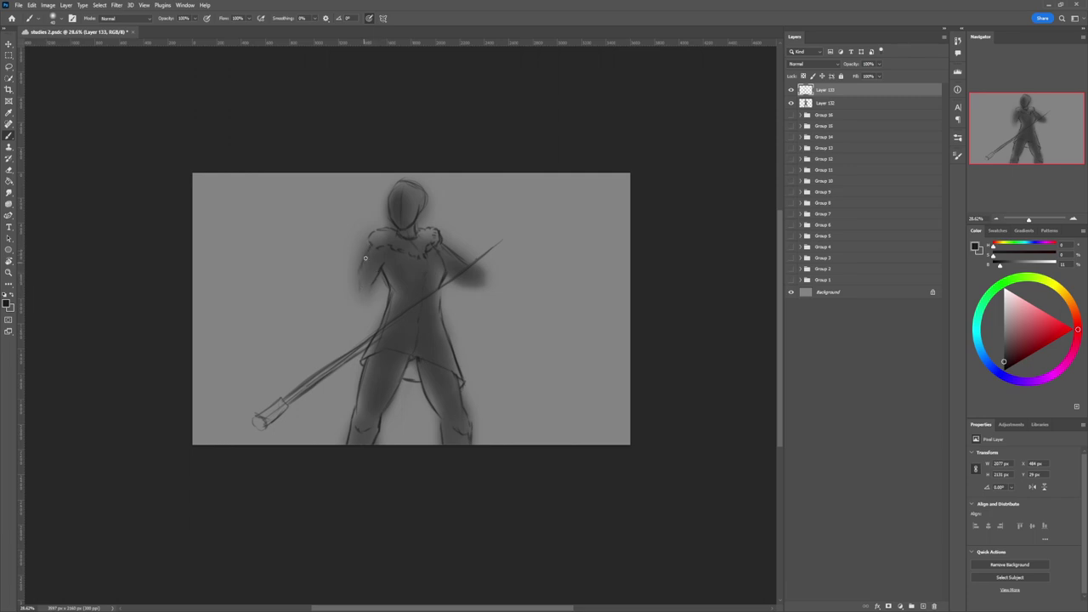
Step: Sketch the left arm from shoulder to wrist and the hand gripping the rifle barrel
{"action": "left_click_drag", "start_coordinate": [364, 259], "coordinate": [353, 309]}
{"action": "left_click_drag", "start_coordinate": [379, 273], "coordinate": [364, 305]}
{"action": "mouse_move", "coordinate": [367, 308]}
{"action": "left_mouse_down"}
{"action": "mouse_move", "coordinate": [357, 331]}
{"action": "mouse_move", "coordinate": [347, 301]}
{"action": "mouse_move", "coordinate": [348, 344]}
{"action": "mouse_move", "coordinate": [333, 353]}
{"action": "mouse_move", "coordinate": [355, 349]}
{"action": "mouse_move", "coordinate": [333, 343]}
{"action": "mouse_move", "coordinate": [333, 356]}
{"action": "left_mouse_up"}
{"action": "mouse_move", "coordinate": [333, 361]}
{"action": "left_mouse_down"}
{"action": "mouse_move", "coordinate": [350, 349]}
{"action": "mouse_move", "coordinate": [315, 393]}
{"action": "mouse_move", "coordinate": [372, 349]}
{"action": "mouse_move", "coordinate": [374, 333]}
{"action": "mouse_move", "coordinate": [355, 344]}
{"action": "mouse_move", "coordinate": [382, 322]}
{"action": "left_mouse_up"}
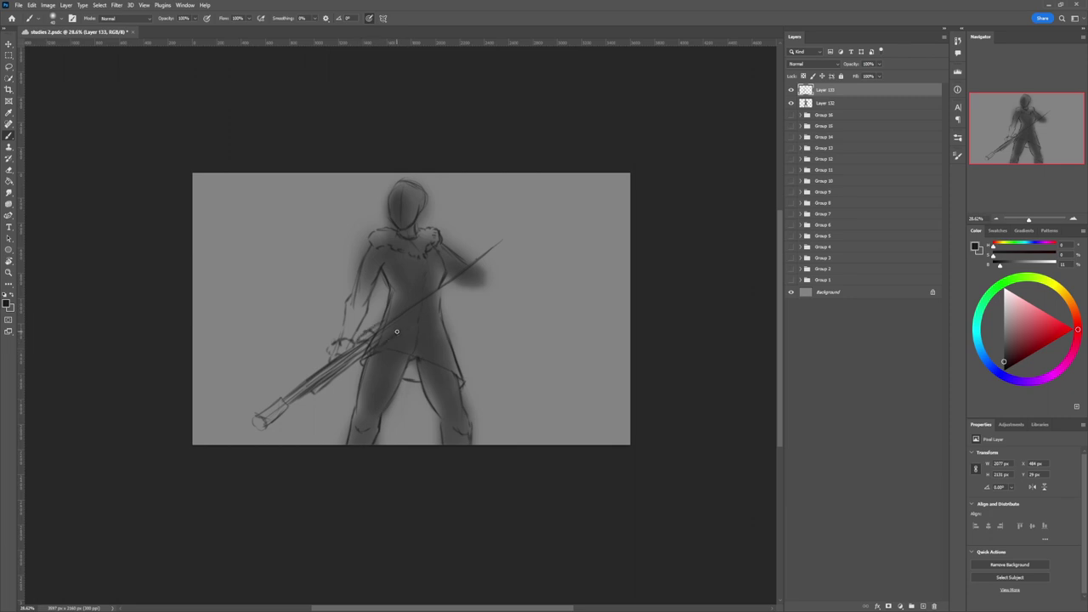
Step: Sketch the rifle's midsection across the waist and a dark ring beside the forearm, saving the document in between
{"action": "left_click_drag", "start_coordinate": [388, 318], "coordinate": [366, 334]}
{"action": "key", "text": "ctrl+s"}
{"action": "left_click_drag", "start_coordinate": [359, 304], "coordinate": [373, 327]}
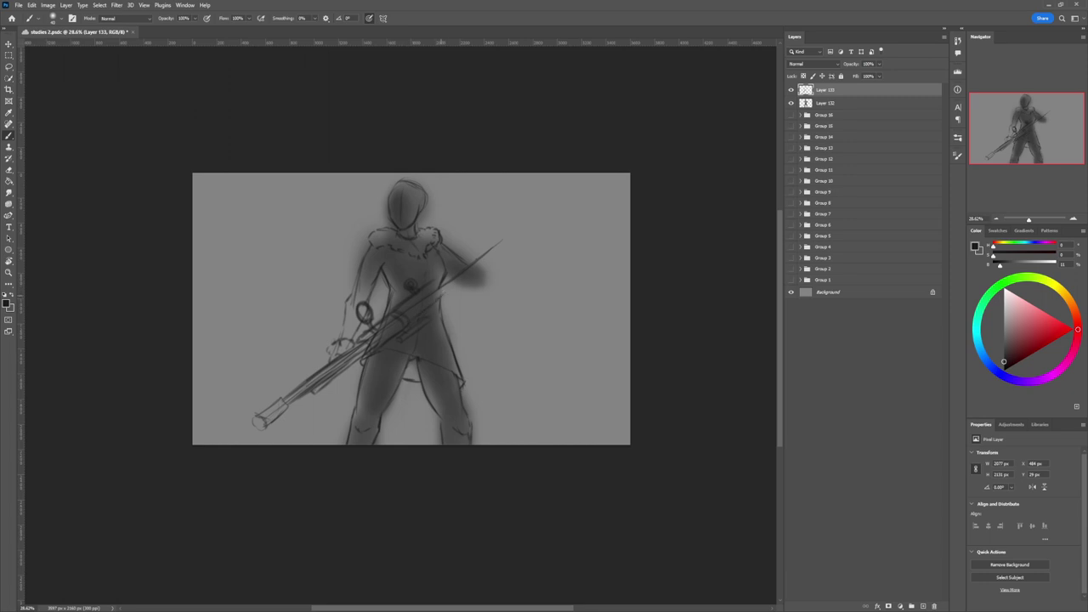
Step: Draw the upper and lower edges of the rifle's rear section across the chest towards the right hand
{"action": "left_click_drag", "start_coordinate": [439, 296], "coordinate": [450, 292]}
{"action": "left_click_drag", "start_coordinate": [432, 279], "coordinate": [452, 268]}
{"action": "left_click_drag", "start_coordinate": [415, 322], "coordinate": [445, 300]}
Step: Sketch the right hand gripping the rifle and the angular stock extending beyond it
{"action": "mouse_move", "coordinate": [474, 265]}
{"action": "left_mouse_down"}
{"action": "mouse_move", "coordinate": [478, 277]}
{"action": "mouse_move", "coordinate": [461, 280]}
{"action": "mouse_move", "coordinate": [476, 261]}
{"action": "mouse_move", "coordinate": [462, 285]}
{"action": "mouse_move", "coordinate": [474, 274]}
{"action": "left_mouse_up"}
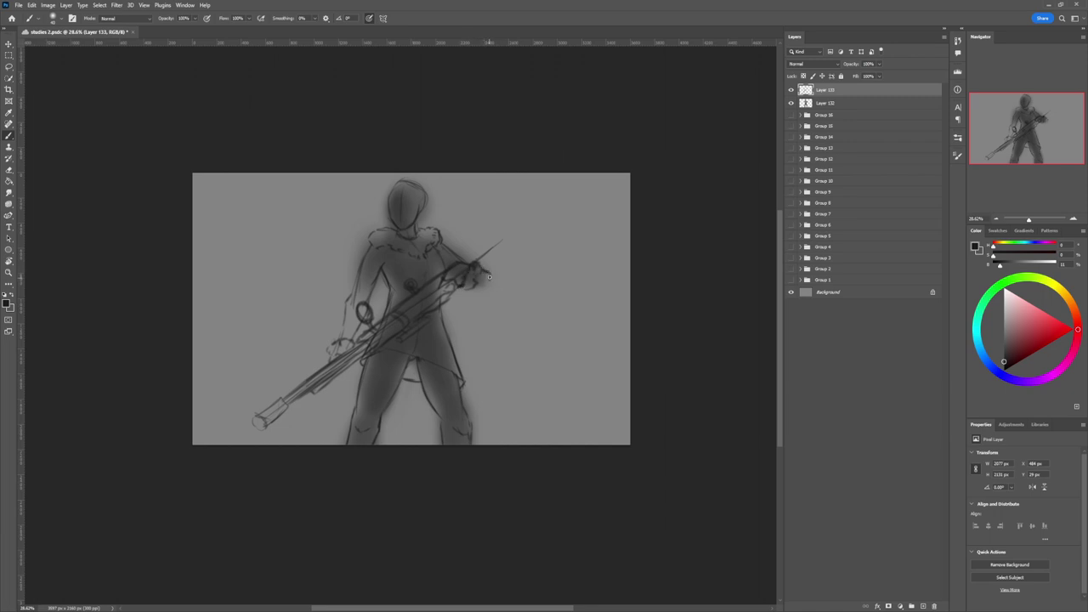
{"action": "left_click_drag", "start_coordinate": [491, 283], "coordinate": [474, 292]}
{"action": "mouse_move", "coordinate": [496, 238]}
{"action": "left_mouse_down"}
{"action": "mouse_move", "coordinate": [504, 230]}
{"action": "mouse_move", "coordinate": [513, 258]}
{"action": "mouse_move", "coordinate": [484, 270]}
{"action": "left_mouse_up"}
Step: Scale the silhouette and line layers together to about 95% and shift them down to leave room above the head
{"action": "key", "text": "z"}
{"action": "left_click_drag", "start_coordinate": [458, 301], "coordinate": [439, 245]}
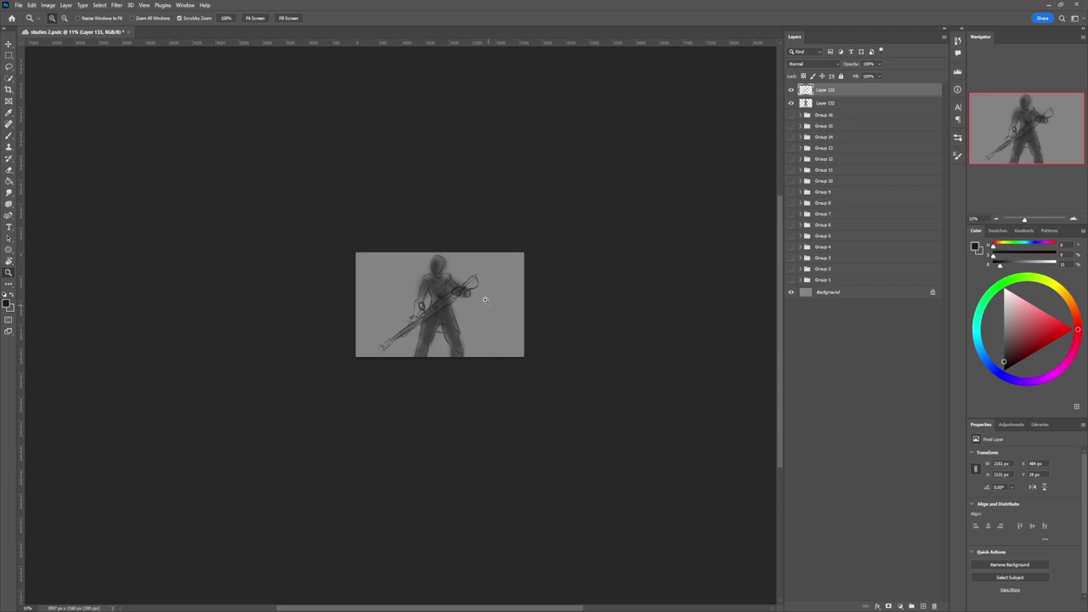
{"action": "left_click", "coordinate": [443, 262]}
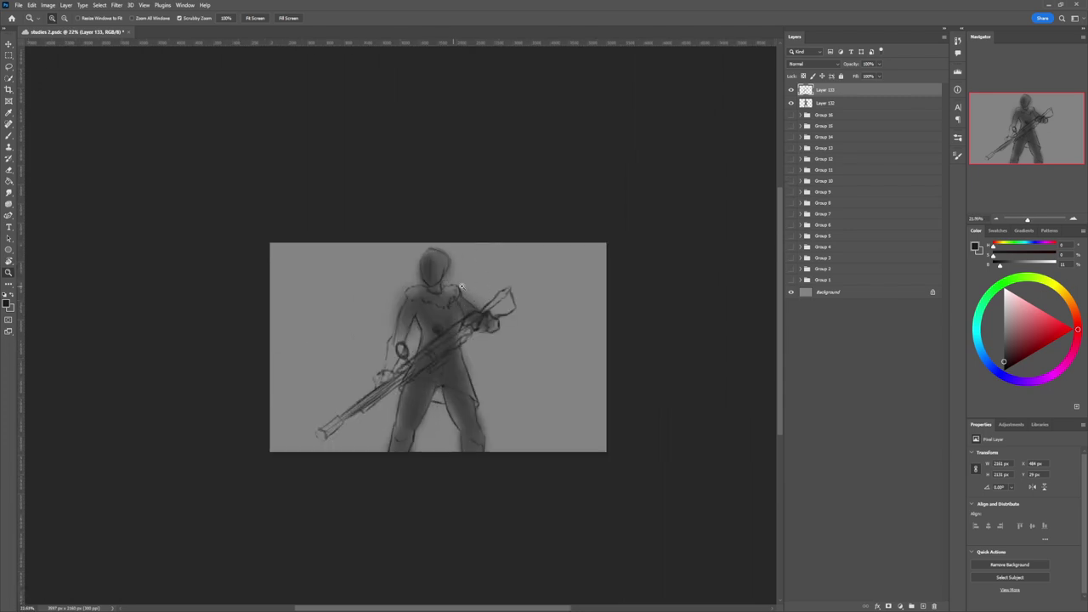
{"action": "left_click_drag", "start_coordinate": [454, 288], "coordinate": [487, 279]}
{"action": "left_click_drag", "start_coordinate": [500, 379], "coordinate": [625, 295]}
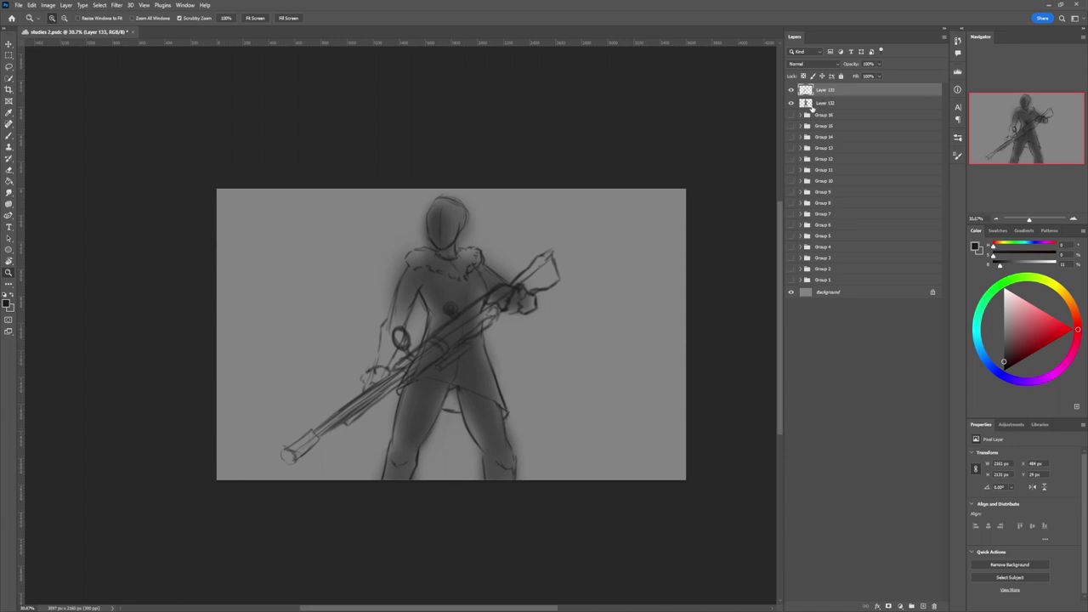
{"action": "left_click", "coordinate": [826, 104], "text": "shift"}
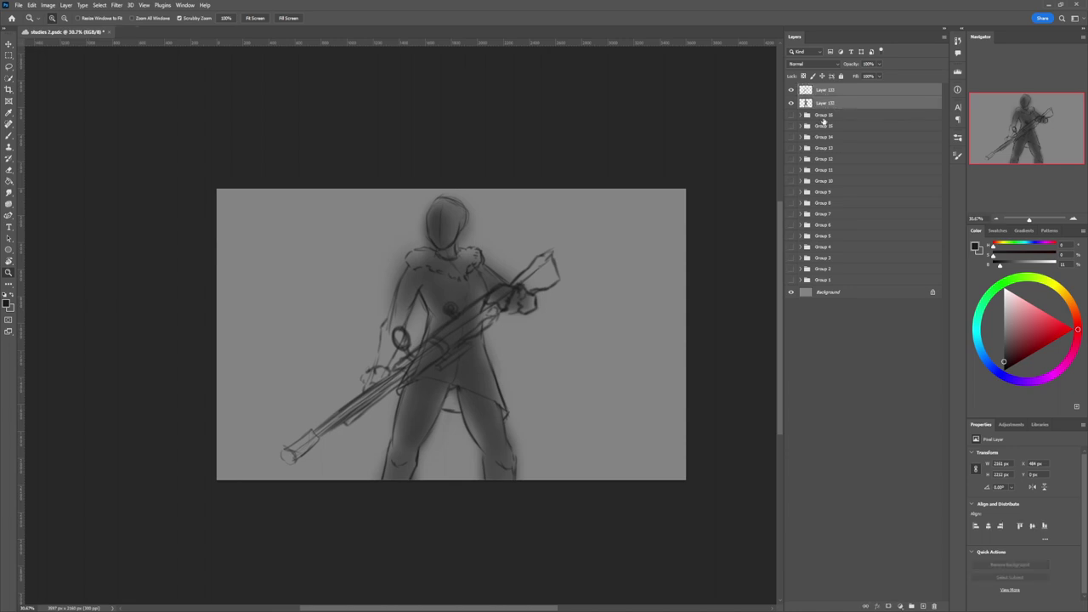
{"action": "key", "text": "ctrl+t"}
{"action": "left_click_drag", "start_coordinate": [433, 195], "coordinate": [432, 220]}
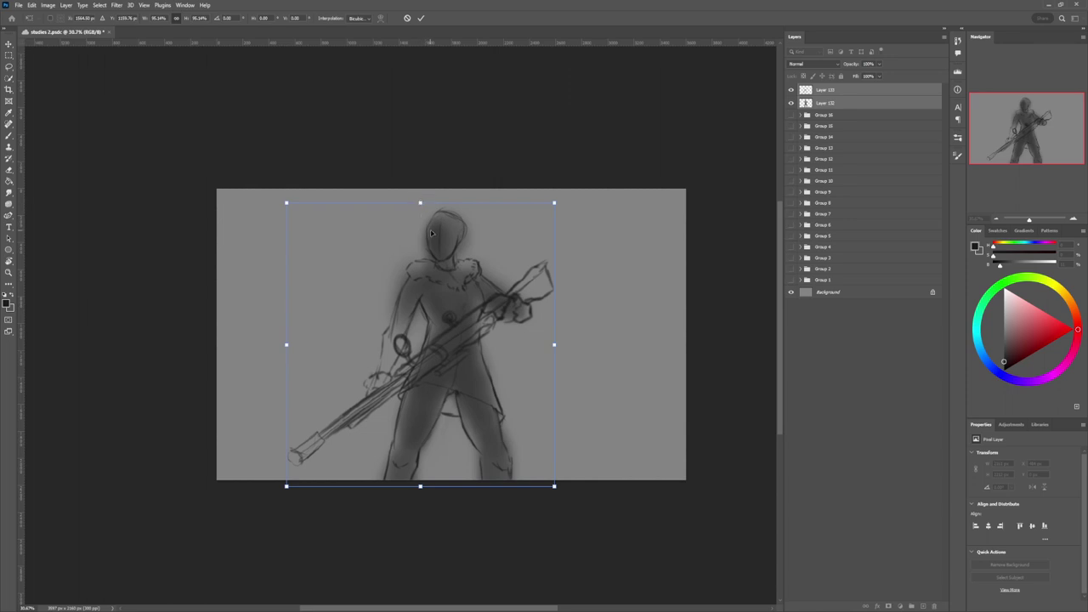
{"action": "key", "text": "Return"}
Step: Draw a fur hat with side flaps around the head on the line layer and clean up its edges
{"action": "left_click", "coordinate": [831, 90]}
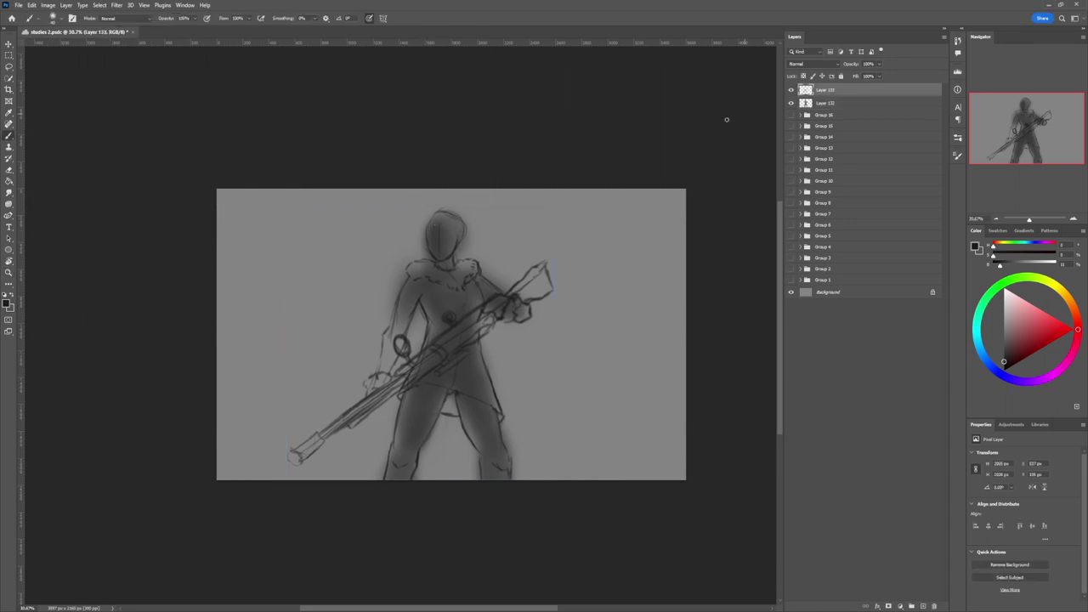
{"action": "mouse_move", "coordinate": [421, 225]}
{"action": "left_mouse_down"}
{"action": "mouse_move", "coordinate": [447, 221]}
{"action": "mouse_move", "coordinate": [464, 236]}
{"action": "mouse_move", "coordinate": [469, 218]}
{"action": "mouse_move", "coordinate": [473, 227]}
{"action": "mouse_move", "coordinate": [465, 239]}
{"action": "mouse_move", "coordinate": [474, 219]}
{"action": "mouse_move", "coordinate": [463, 210]}
{"action": "mouse_move", "coordinate": [425, 217]}
{"action": "mouse_move", "coordinate": [473, 208]}
{"action": "mouse_move", "coordinate": [471, 222]}
{"action": "mouse_move", "coordinate": [464, 205]}
{"action": "mouse_move", "coordinate": [456, 215]}
{"action": "mouse_move", "coordinate": [452, 201]}
{"action": "mouse_move", "coordinate": [427, 228]}
{"action": "left_mouse_up"}
{"action": "key", "text": "e"}
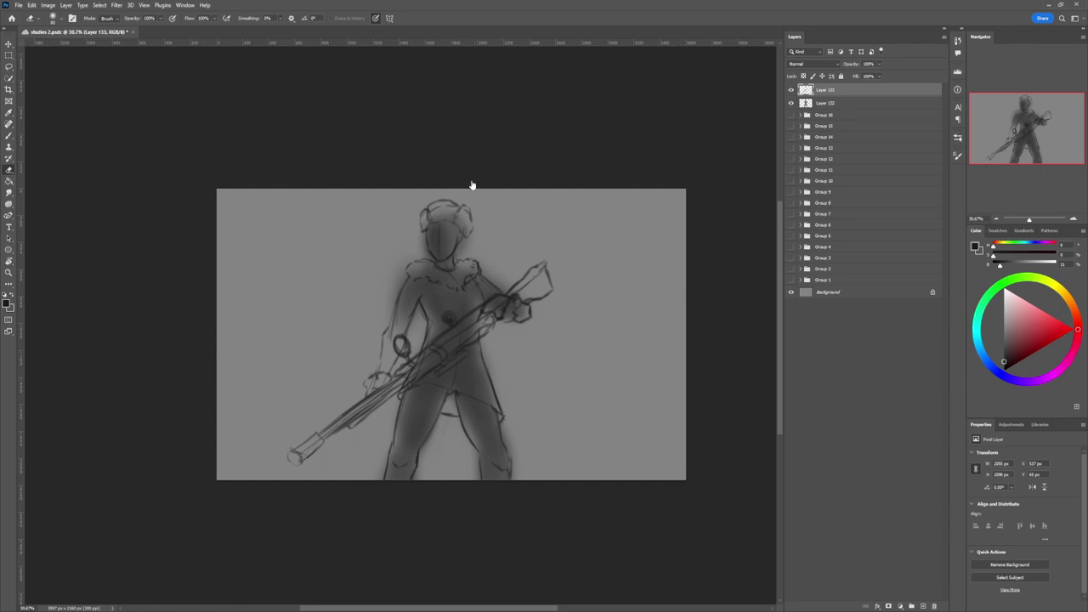
Step: Add hair framing the face and long loose strands blowing out to the right behind the shoulder
{"action": "key", "text": "b"}
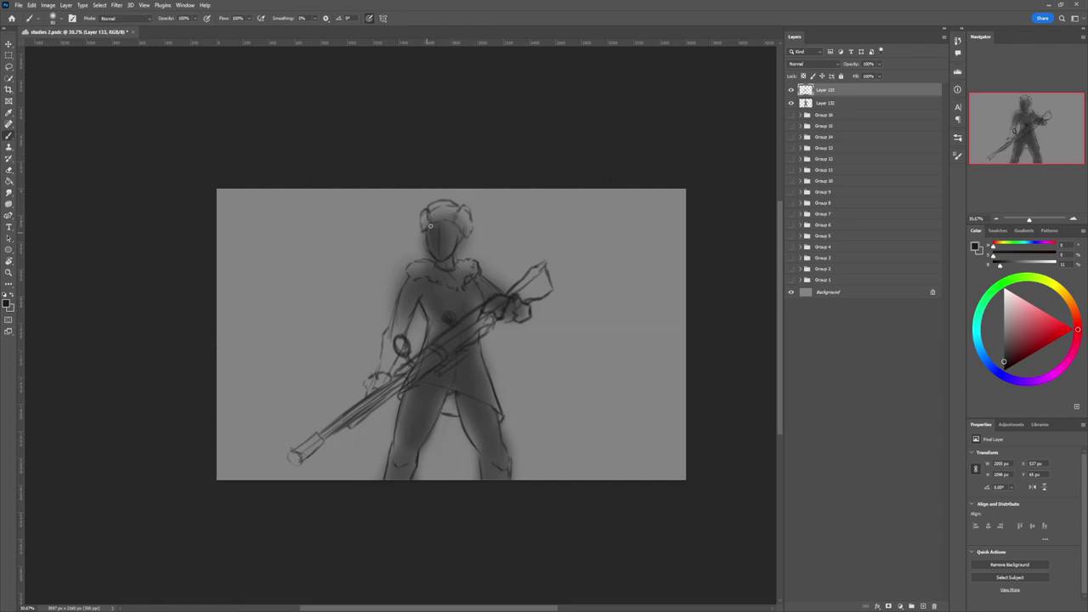
{"action": "mouse_move", "coordinate": [420, 237]}
{"action": "left_mouse_down"}
{"action": "mouse_move", "coordinate": [434, 263]}
{"action": "mouse_move", "coordinate": [489, 262]}
{"action": "mouse_move", "coordinate": [483, 254]}
{"action": "mouse_move", "coordinate": [518, 246]}
{"action": "mouse_move", "coordinate": [527, 268]}
{"action": "left_mouse_up"}
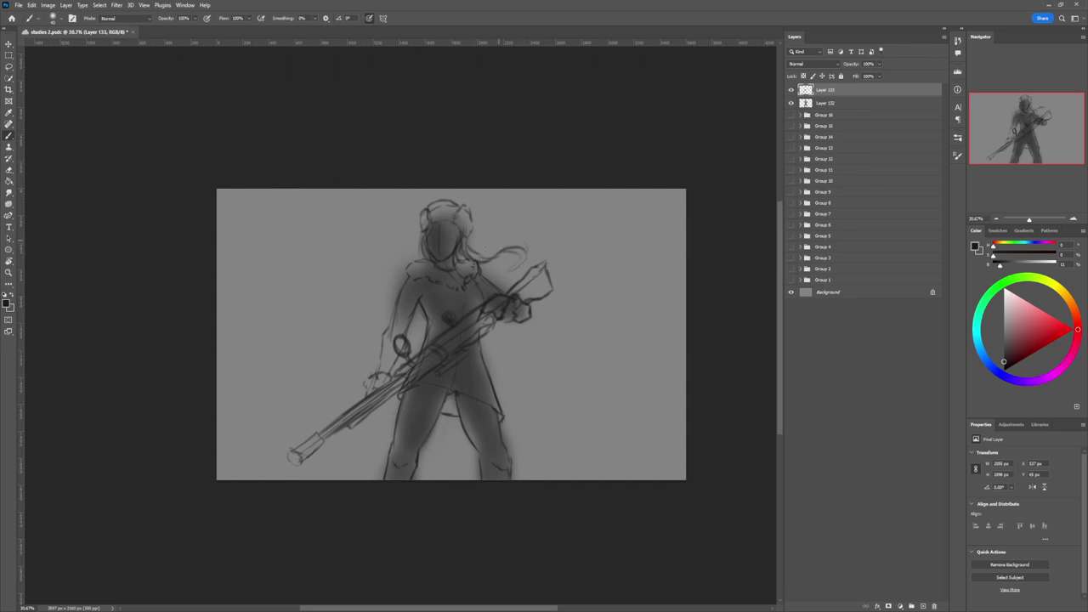
{"action": "mouse_move", "coordinate": [466, 242]}
{"action": "left_mouse_down"}
{"action": "mouse_move", "coordinate": [527, 261]}
{"action": "mouse_move", "coordinate": [494, 272]}
{"action": "left_mouse_up"}
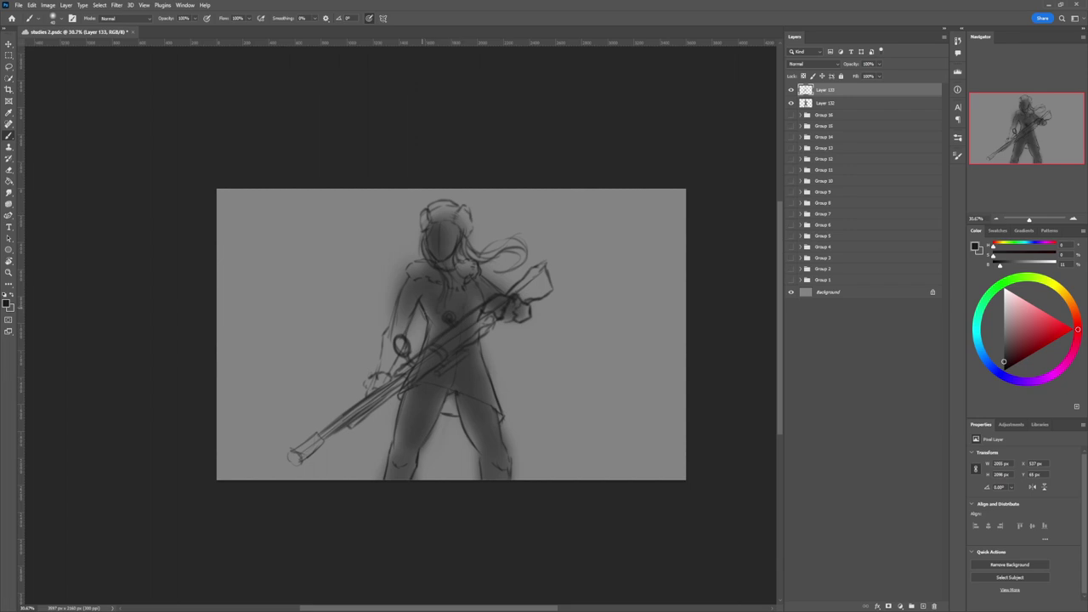
Step: Rework the coat's contour between the left arm and the waist by redrawing and erasing its lines
{"action": "left_click_drag", "start_coordinate": [424, 312], "coordinate": [428, 322]}
{"action": "key", "text": "e"}
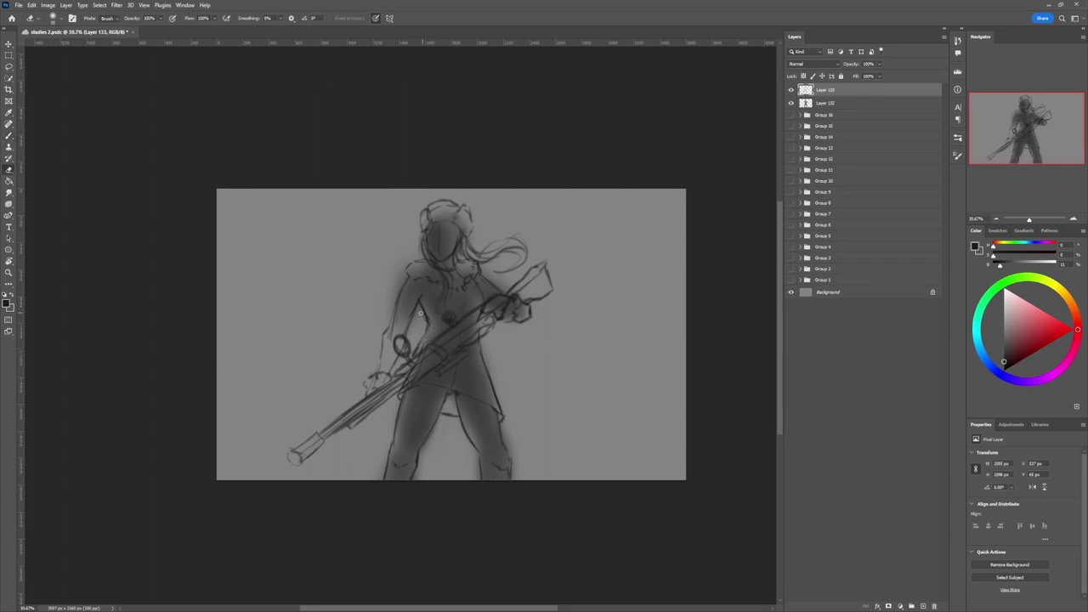
{"action": "key", "text": "b"}
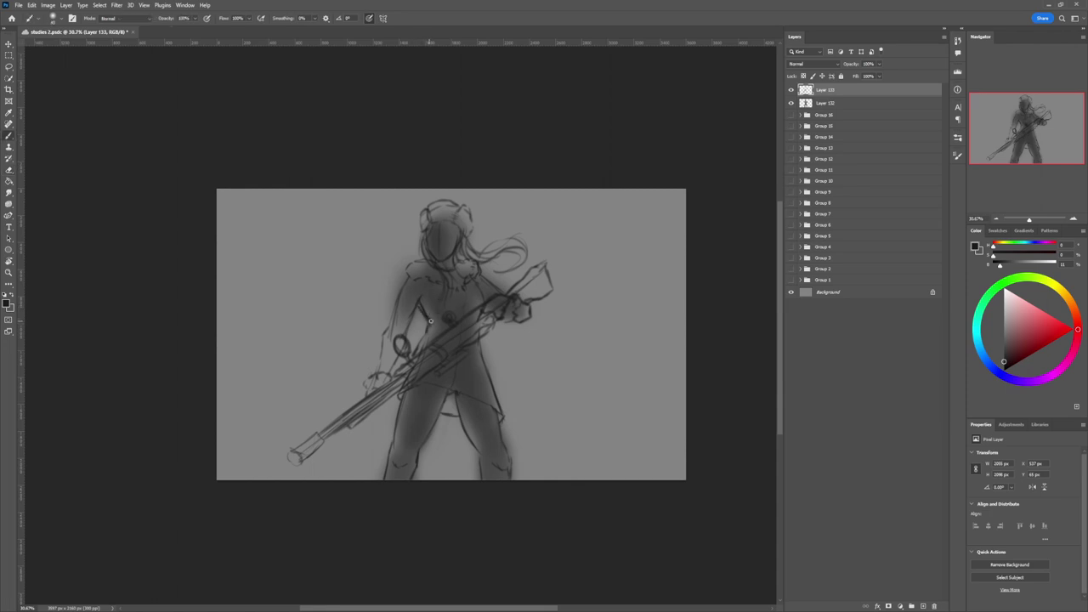
{"action": "key", "text": "e"}
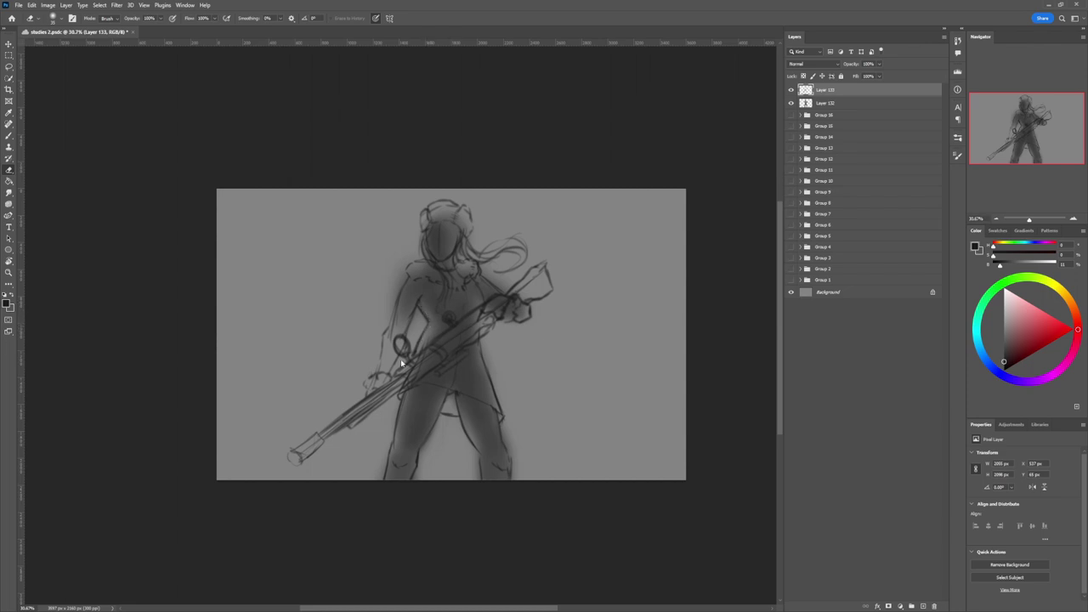
Step: Sketch a wolf-like animal head with an open snout, facing the figure, in the lower right of the canvas on the line layer
{"action": "key", "text": "z"}
{"action": "scroll", "coordinate": [447, 378], "scroll_direction": "down", "scroll_amount": 2}
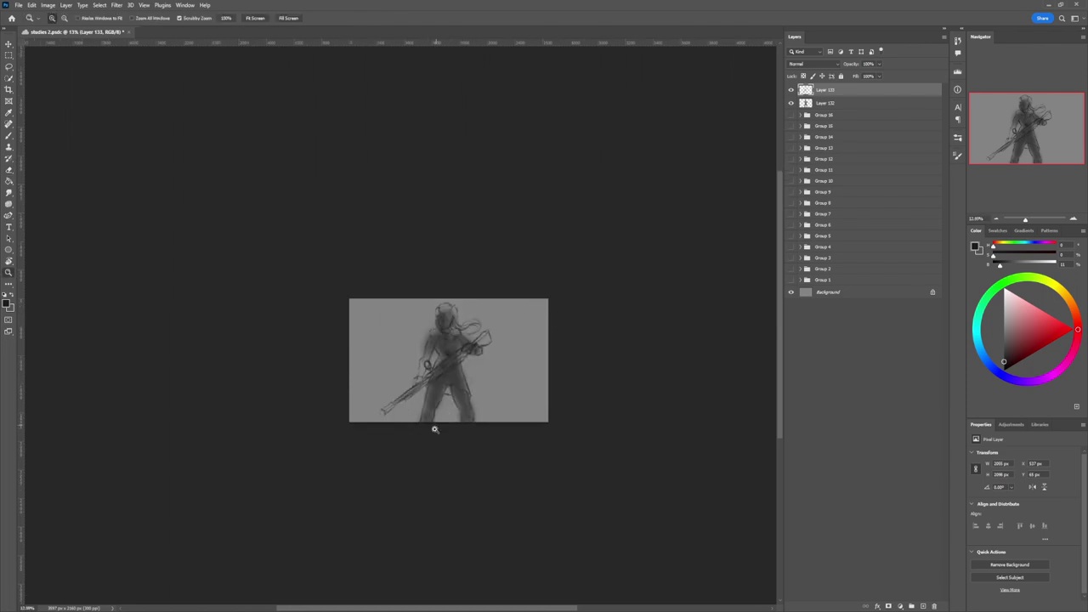
{"action": "scroll", "coordinate": [450, 406], "scroll_direction": "up", "scroll_amount": 2}
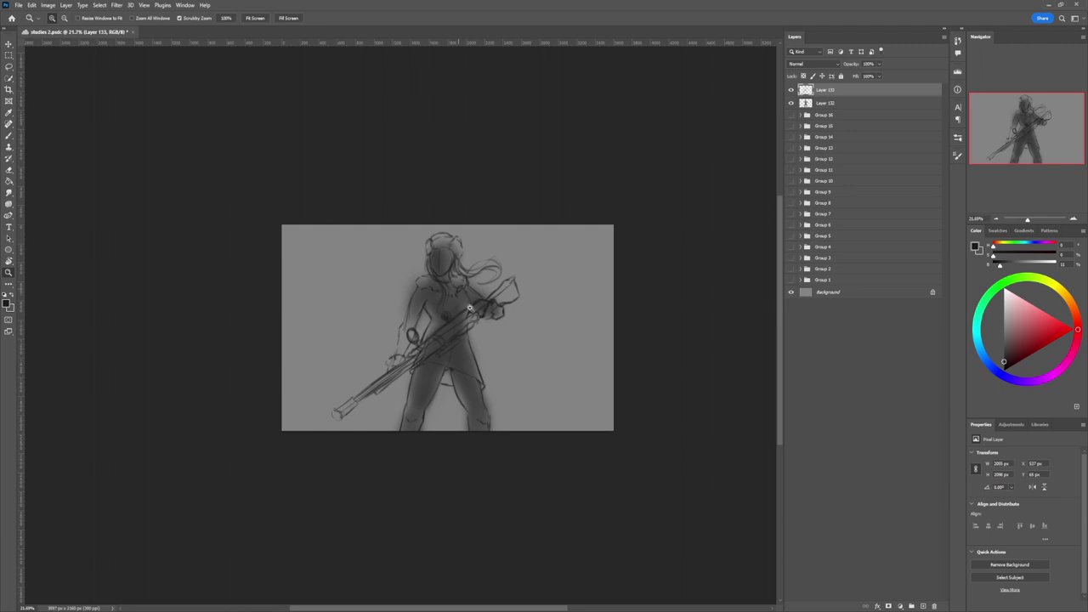
{"action": "scroll", "coordinate": [451, 380], "scroll_direction": "up", "scroll_amount": 1}
{"action": "key", "text": "b"}
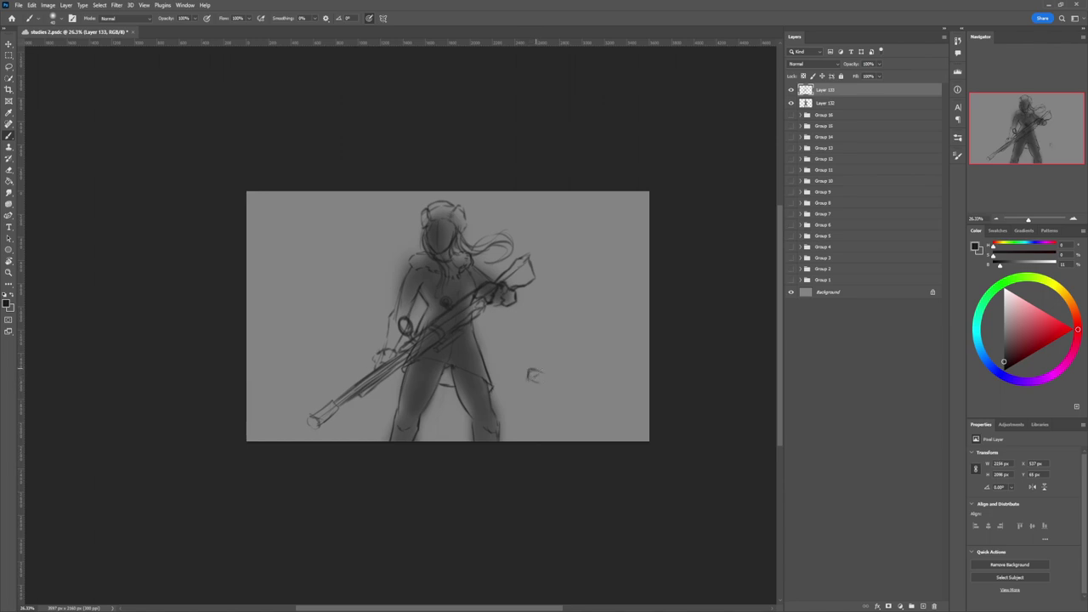
{"action": "left_click_drag", "start_coordinate": [529, 372], "coordinate": [587, 366]}
{"action": "mouse_move", "coordinate": [573, 350]}
{"action": "left_mouse_down"}
{"action": "mouse_move", "coordinate": [582, 389]}
{"action": "mouse_move", "coordinate": [609, 410]}
{"action": "mouse_move", "coordinate": [597, 430]}
{"action": "left_mouse_up"}
{"action": "left_click_drag", "start_coordinate": [539, 386], "coordinate": [547, 392]}
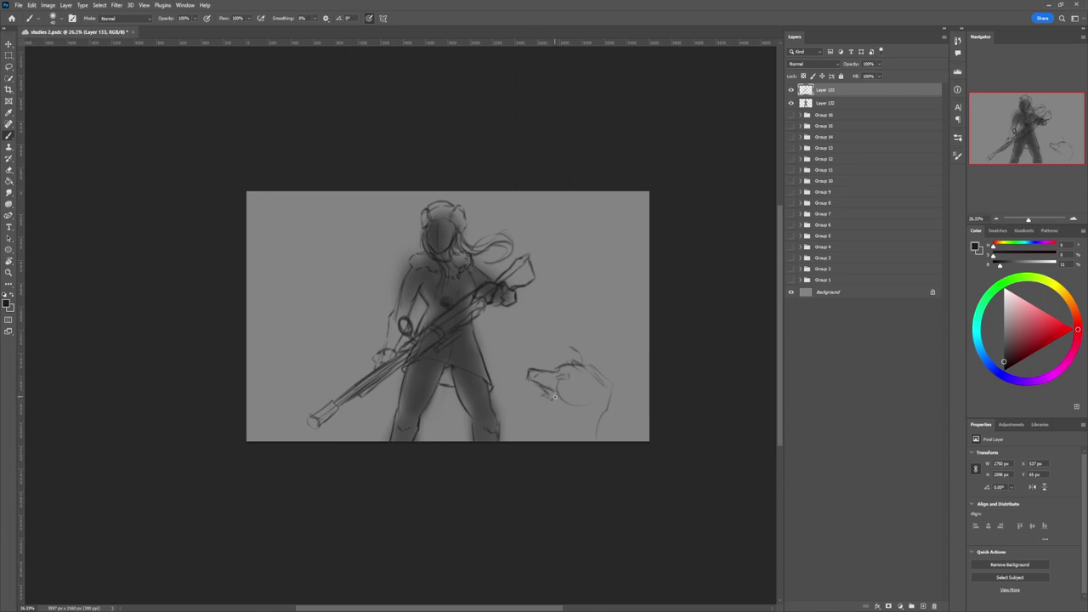
{"action": "mouse_move", "coordinate": [551, 397]}
{"action": "left_mouse_down"}
{"action": "mouse_move", "coordinate": [537, 396]}
{"action": "mouse_move", "coordinate": [568, 422]}
{"action": "mouse_move", "coordinate": [544, 439]}
{"action": "mouse_move", "coordinate": [520, 399]}
{"action": "left_mouse_up"}
Step: Lasso the animal head sketch, scale it down slightly and move it up
{"action": "key", "text": "l"}
{"action": "key", "text": "ctrl+t"}
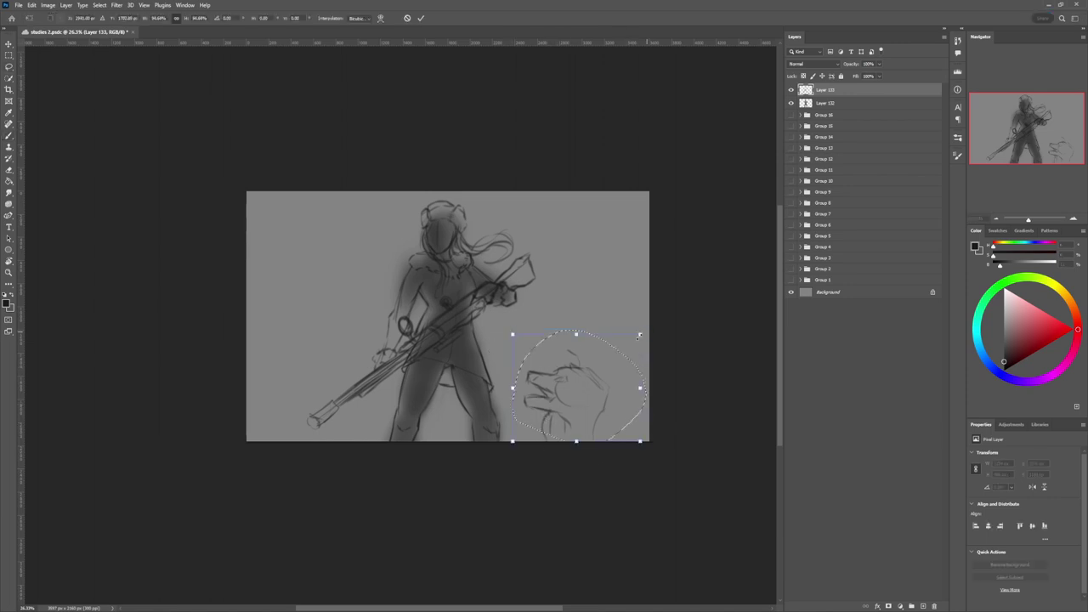
{"action": "left_click_drag", "start_coordinate": [631, 344], "coordinate": [621, 346]}
{"action": "left_click_drag", "start_coordinate": [601, 383], "coordinate": [613, 356]}
{"action": "key", "text": "Return"}
Step: Draw the animal's pointed ears and darken its nose, open jaws and eye
{"action": "key", "text": "b"}
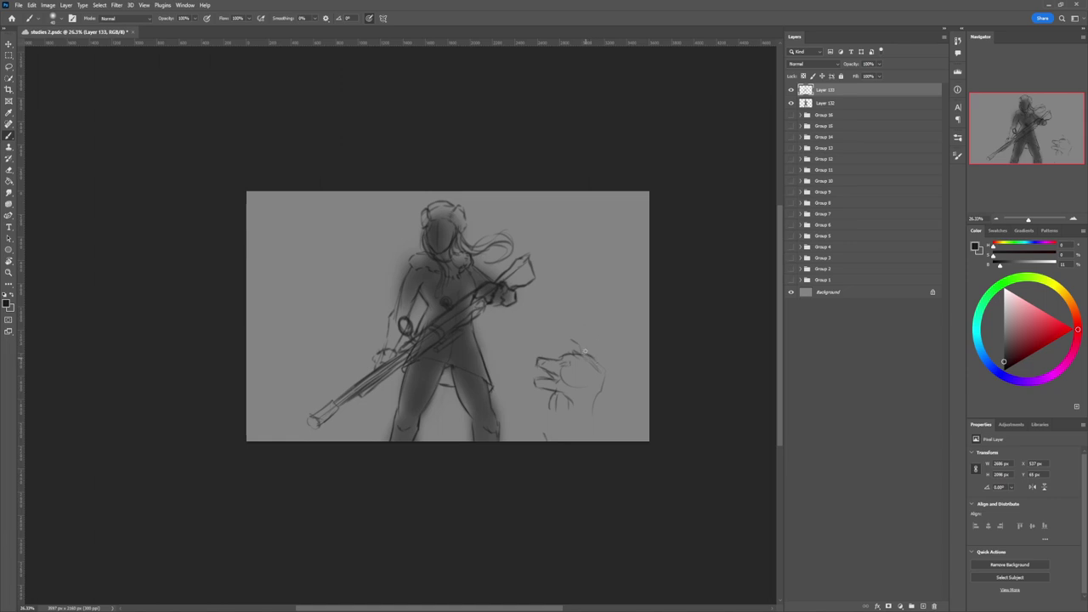
{"action": "mouse_move", "coordinate": [587, 360]}
{"action": "left_mouse_down"}
{"action": "mouse_move", "coordinate": [583, 338]}
{"action": "mouse_move", "coordinate": [599, 369]}
{"action": "mouse_move", "coordinate": [570, 342]}
{"action": "left_mouse_up"}
{"action": "mouse_move", "coordinate": [541, 380]}
{"action": "left_mouse_down"}
{"action": "mouse_move", "coordinate": [533, 390]}
{"action": "mouse_move", "coordinate": [535, 361]}
{"action": "left_mouse_up"}
{"action": "key", "text": "e"}
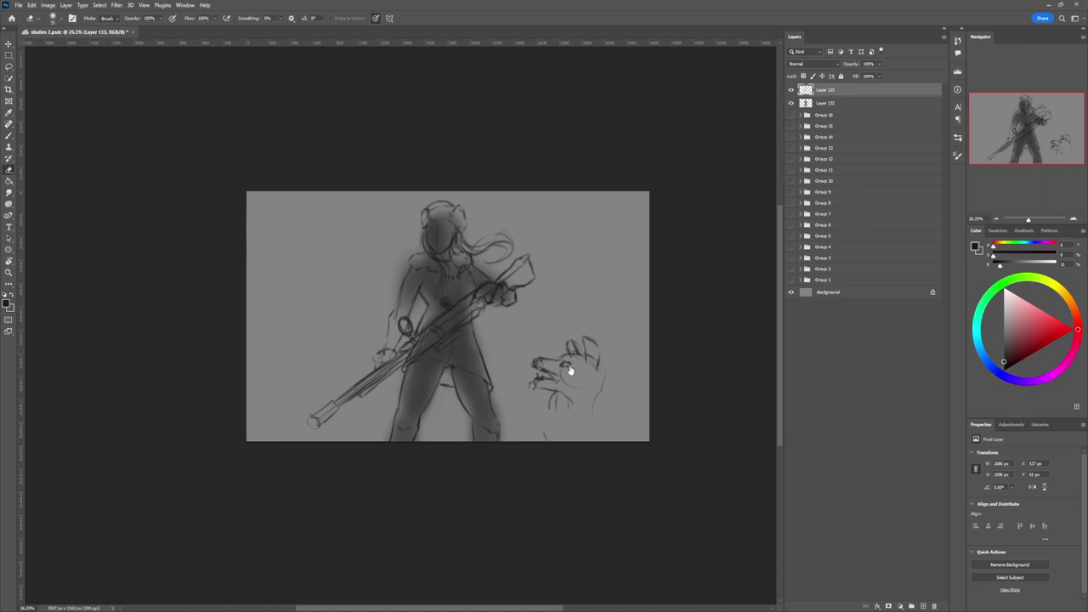
Step: Draw the animal's furry neck, chest and back down to the canvas's lower edge and clean up the stray lines
{"action": "key", "text": "b"}
{"action": "left_click_drag", "start_coordinate": [601, 363], "coordinate": [610, 410]}
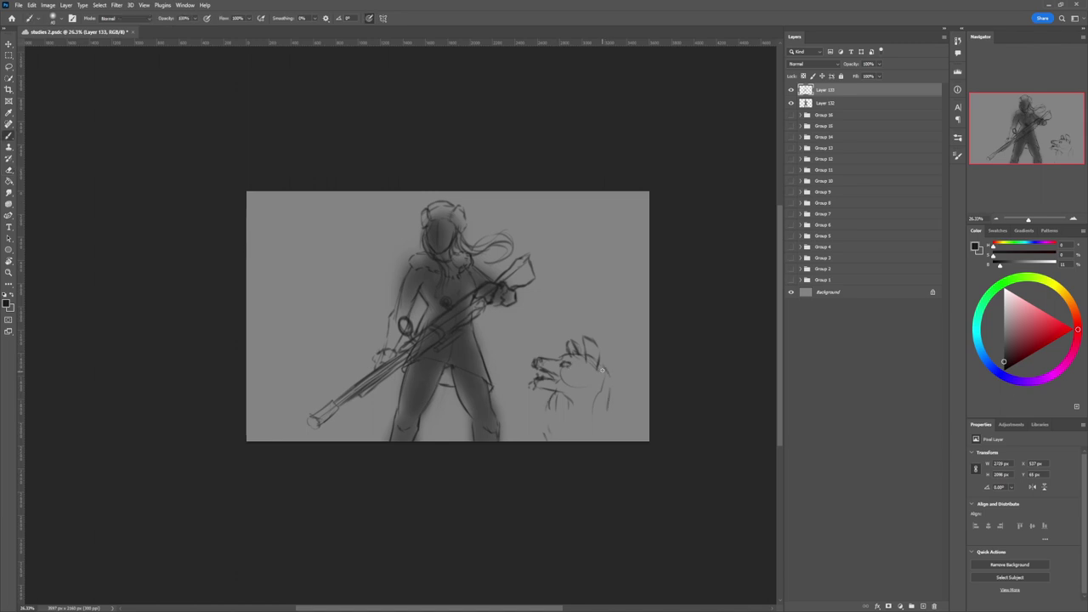
{"action": "mouse_move", "coordinate": [602, 364]}
{"action": "left_mouse_down"}
{"action": "mouse_move", "coordinate": [608, 406]}
{"action": "mouse_move", "coordinate": [609, 397]}
{"action": "mouse_move", "coordinate": [622, 451]}
{"action": "left_mouse_up"}
{"action": "left_click_drag", "start_coordinate": [547, 411], "coordinate": [543, 443]}
{"action": "left_click_drag", "start_coordinate": [613, 413], "coordinate": [608, 441]}
{"action": "key", "text": "e"}
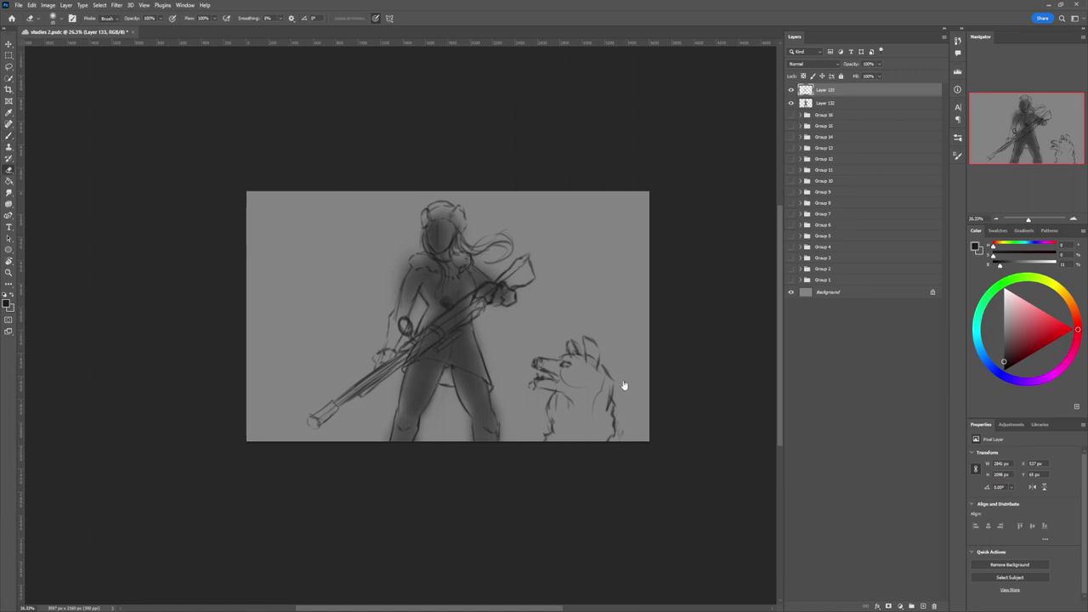
{"action": "key", "text": "b"}
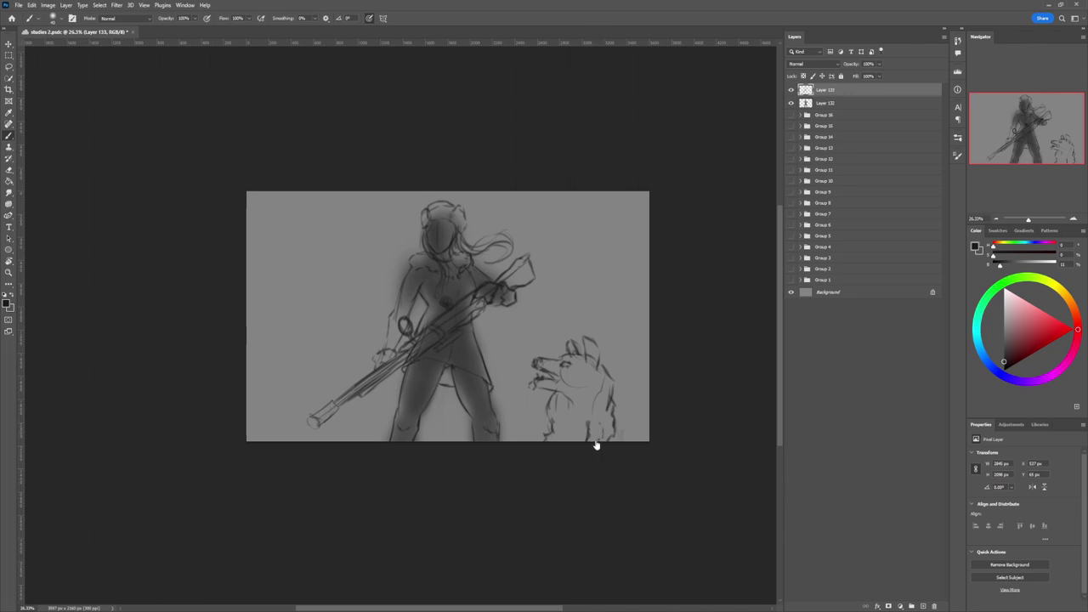
{"action": "key", "text": "e"}
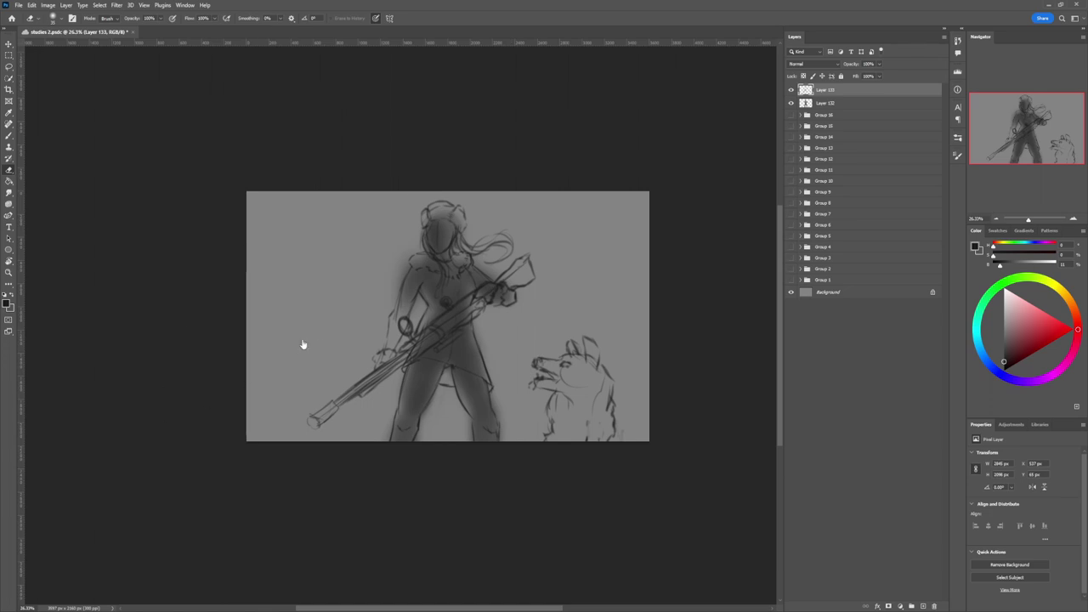
Step: Draw curved strap bands around the figure's thigh just below the rifle
{"action": "key", "text": "z"}
{"action": "left_click_drag", "start_coordinate": [311, 374], "coordinate": [279, 355]}
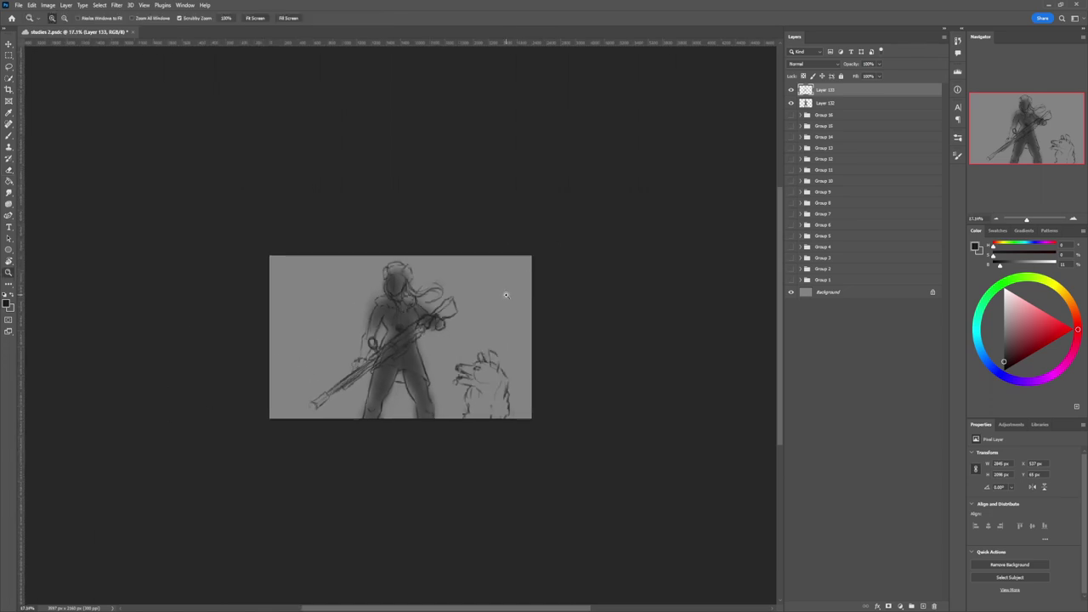
{"action": "scroll", "coordinate": [510, 291], "scroll_direction": "down", "scroll_amount": 2}
{"action": "scroll", "coordinate": [509, 294], "scroll_direction": "down", "scroll_amount": 1}
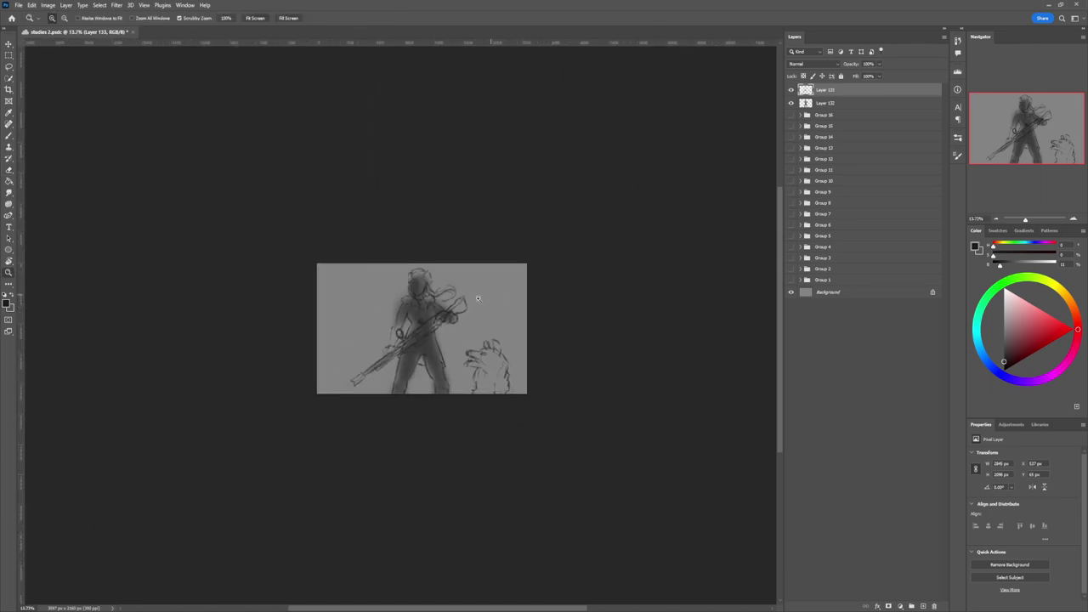
{"action": "scroll", "coordinate": [501, 293], "scroll_direction": "up", "scroll_amount": 4}
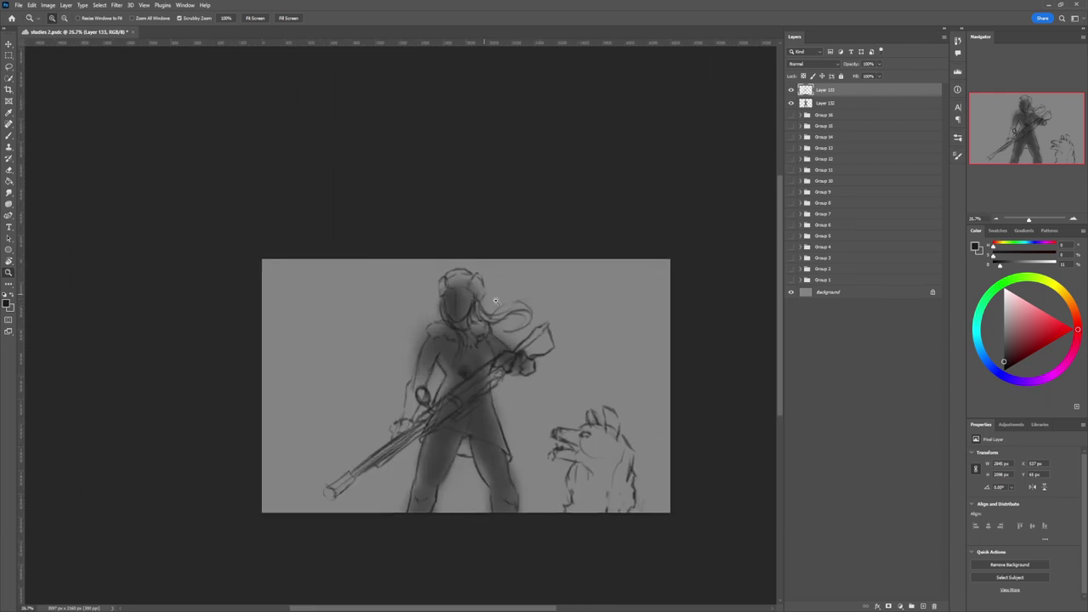
{"action": "scroll", "coordinate": [453, 466], "scroll_direction": "up", "scroll_amount": 4}
{"action": "key", "text": "b"}
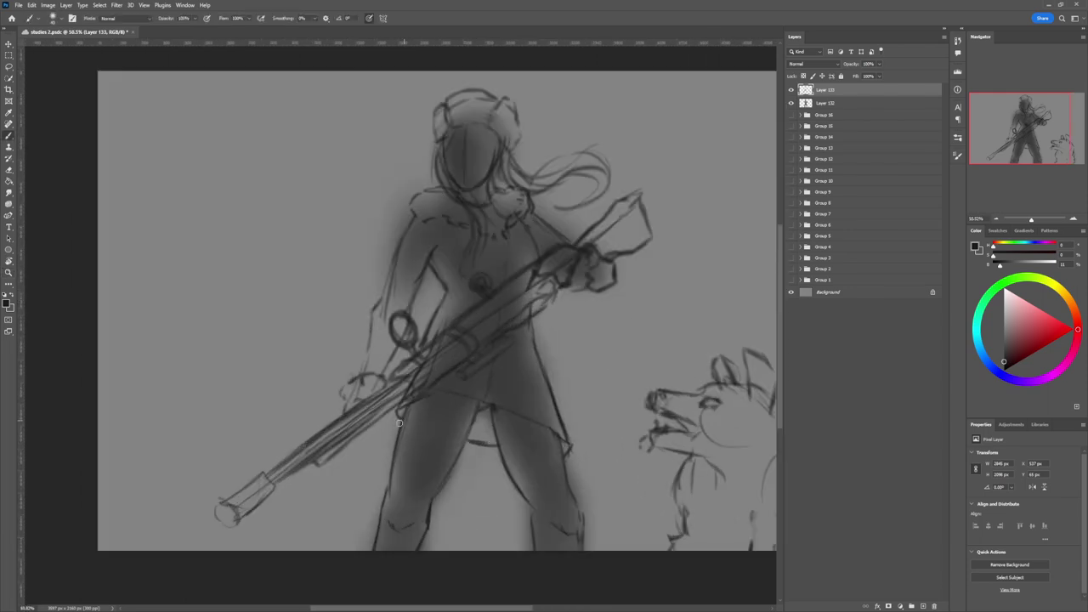
{"action": "mouse_move", "coordinate": [402, 417]}
{"action": "left_mouse_down"}
{"action": "mouse_move", "coordinate": [466, 434]}
{"action": "mouse_move", "coordinate": [450, 429]}
{"action": "left_mouse_up"}
{"action": "mouse_move", "coordinate": [395, 450]}
{"action": "left_mouse_down"}
{"action": "mouse_move", "coordinate": [457, 464]}
{"action": "mouse_move", "coordinate": [406, 453]}
{"action": "mouse_move", "coordinate": [445, 473]}
{"action": "left_mouse_up"}
Step: Add the front opening line and buttons to the figure's coat
{"action": "mouse_move", "coordinate": [511, 397]}
{"action": "left_mouse_down"}
{"action": "mouse_move", "coordinate": [512, 375]}
{"action": "mouse_move", "coordinate": [502, 388]}
{"action": "mouse_move", "coordinate": [513, 345]}
{"action": "left_mouse_up"}
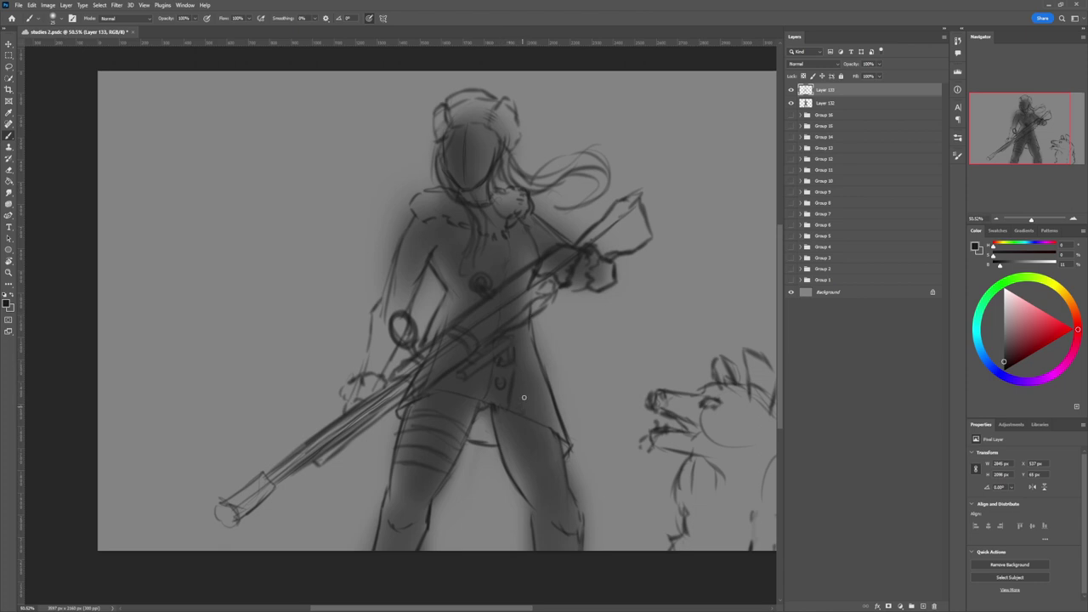
{"action": "left_click_drag", "start_coordinate": [528, 413], "coordinate": [522, 328]}
{"action": "mouse_move", "coordinate": [519, 276]}
{"action": "left_mouse_down"}
{"action": "mouse_move", "coordinate": [510, 225]}
{"action": "mouse_move", "coordinate": [514, 232]}
{"action": "mouse_move", "coordinate": [482, 204]}
{"action": "mouse_move", "coordinate": [511, 274]}
{"action": "mouse_move", "coordinate": [451, 299]}
{"action": "left_mouse_up"}
Step: Sketch a horizontal eye guide, both eyes and the base of the nose on the figure's face
{"action": "key", "text": "z"}
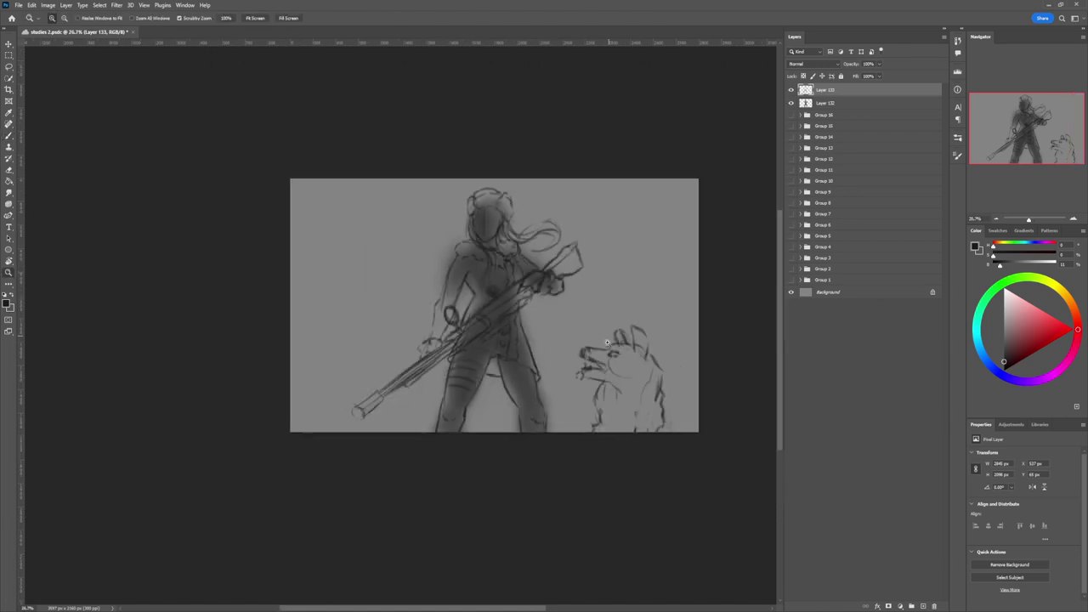
{"action": "left_click", "coordinate": [499, 196]}
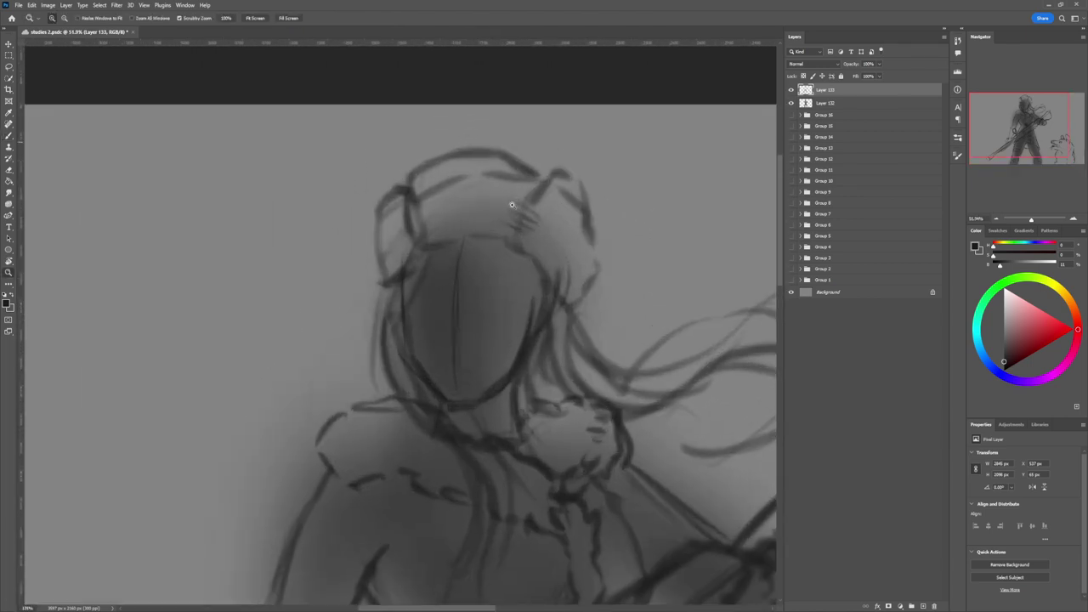
{"action": "key", "text": "b"}
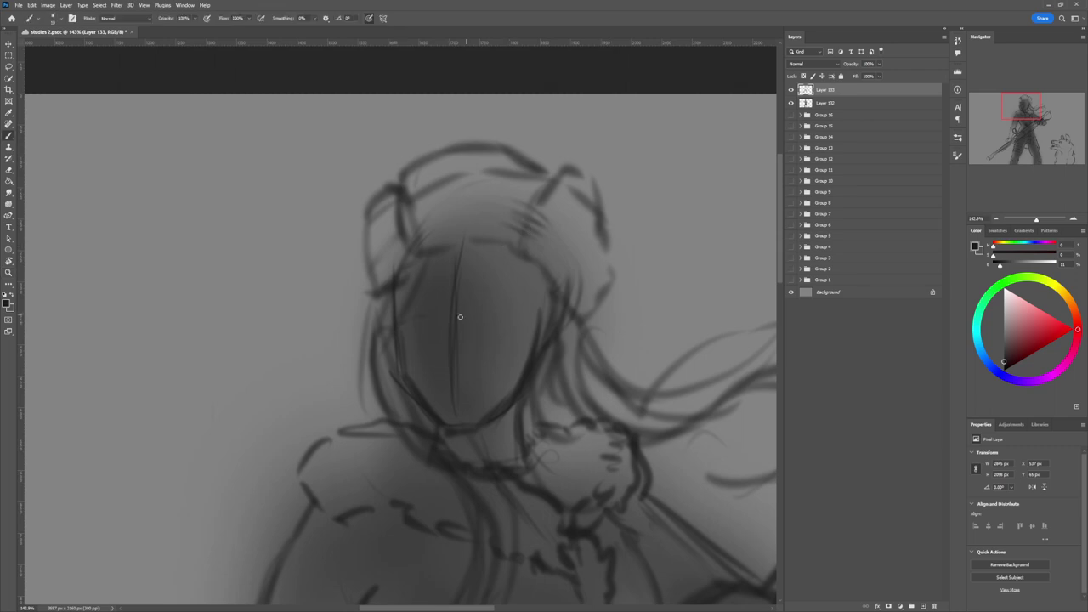
{"action": "mouse_move", "coordinate": [398, 321]}
{"action": "left_mouse_down"}
{"action": "mouse_move", "coordinate": [538, 327]}
{"action": "mouse_move", "coordinate": [498, 311]}
{"action": "left_mouse_up"}
{"action": "left_click_drag", "start_coordinate": [430, 311], "coordinate": [409, 314]}
{"action": "mouse_move", "coordinate": [473, 317]}
{"action": "left_mouse_down"}
{"action": "mouse_move", "coordinate": [519, 313]}
{"action": "mouse_move", "coordinate": [508, 312]}
{"action": "left_mouse_up"}
{"action": "left_click_drag", "start_coordinate": [407, 322], "coordinate": [426, 325]}
{"action": "left_click_drag", "start_coordinate": [440, 350], "coordinate": [435, 356]}
{"action": "key", "text": "e"}
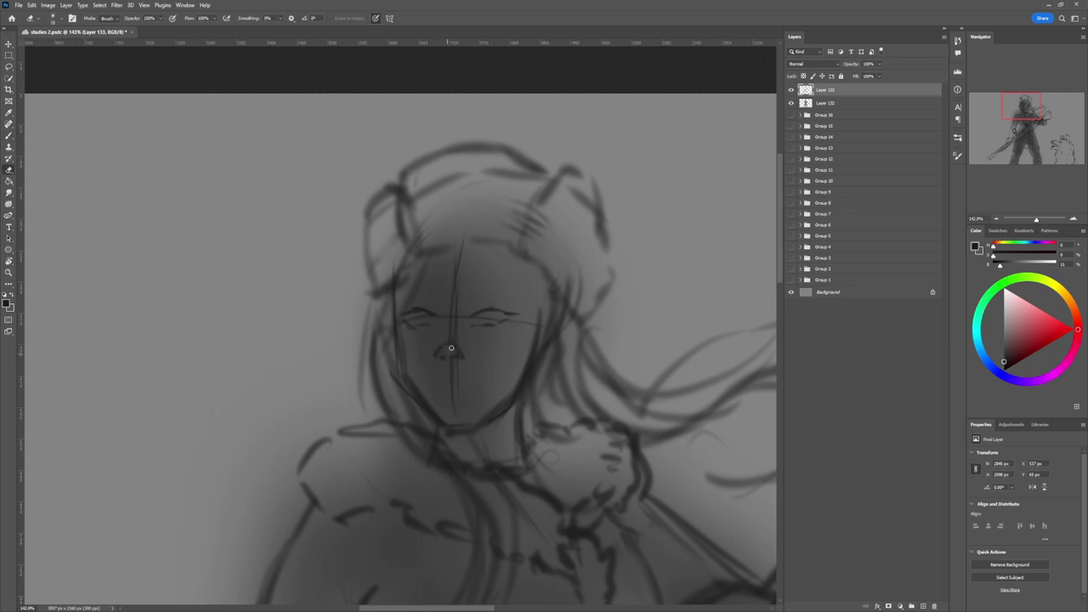
Step: Draw the mouth below the nose and define the chin and right jawline with darker, thinner lines
{"action": "key", "text": "b"}
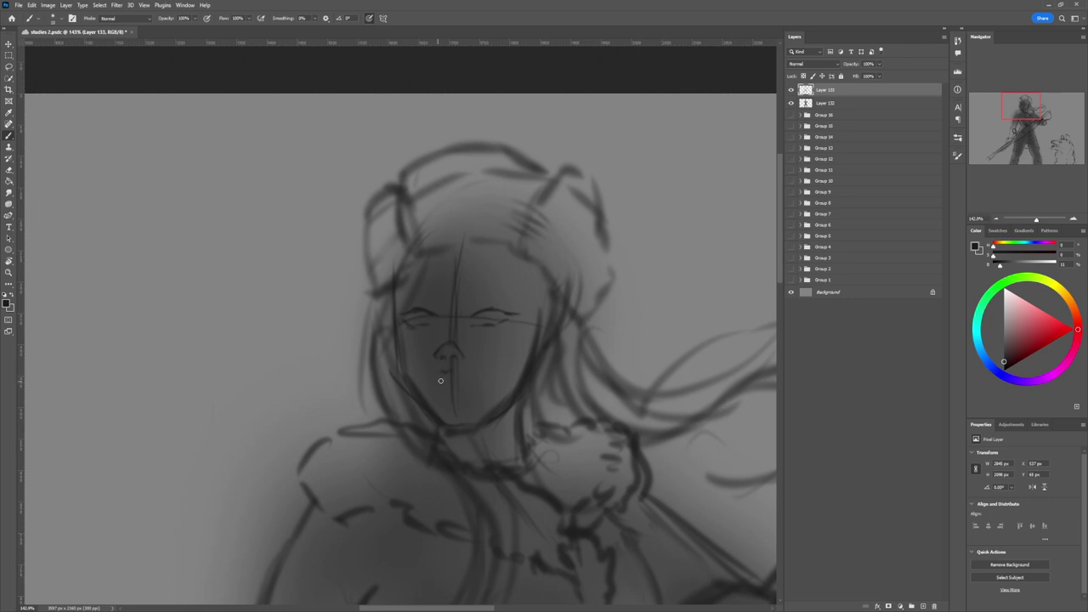
{"action": "left_click_drag", "start_coordinate": [432, 384], "coordinate": [467, 382]}
{"action": "left_click_drag", "start_coordinate": [466, 416], "coordinate": [515, 384]}
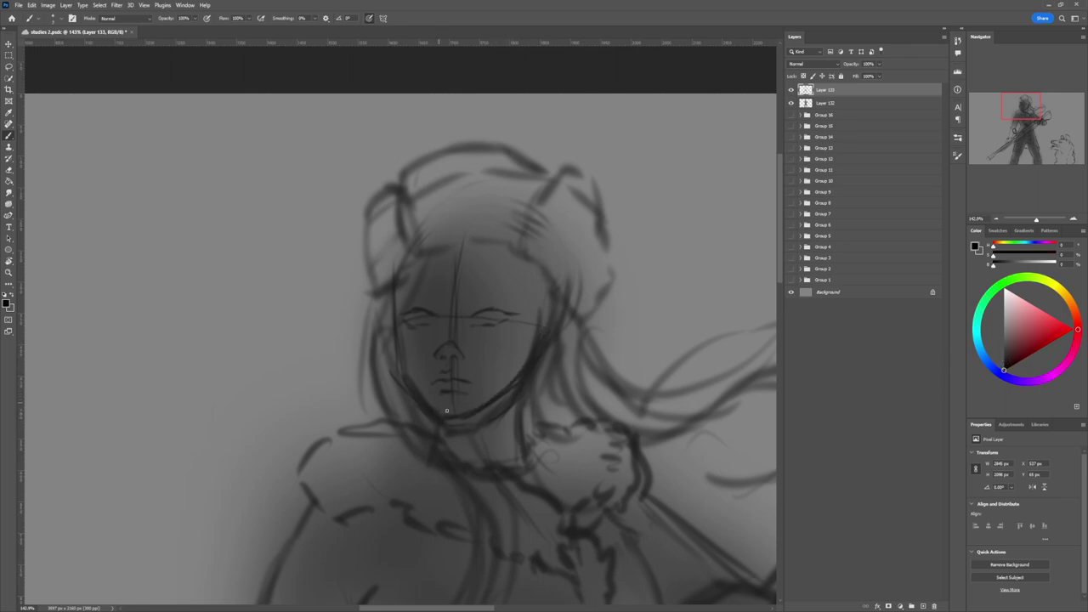
{"action": "left_click_drag", "start_coordinate": [442, 417], "coordinate": [470, 412]}
{"action": "left_click_drag", "start_coordinate": [532, 360], "coordinate": [551, 325]}
{"action": "mouse_move", "coordinate": [521, 365]}
{"action": "left_mouse_down"}
{"action": "mouse_move", "coordinate": [514, 386]}
{"action": "mouse_move", "coordinate": [472, 412]}
{"action": "left_mouse_up"}
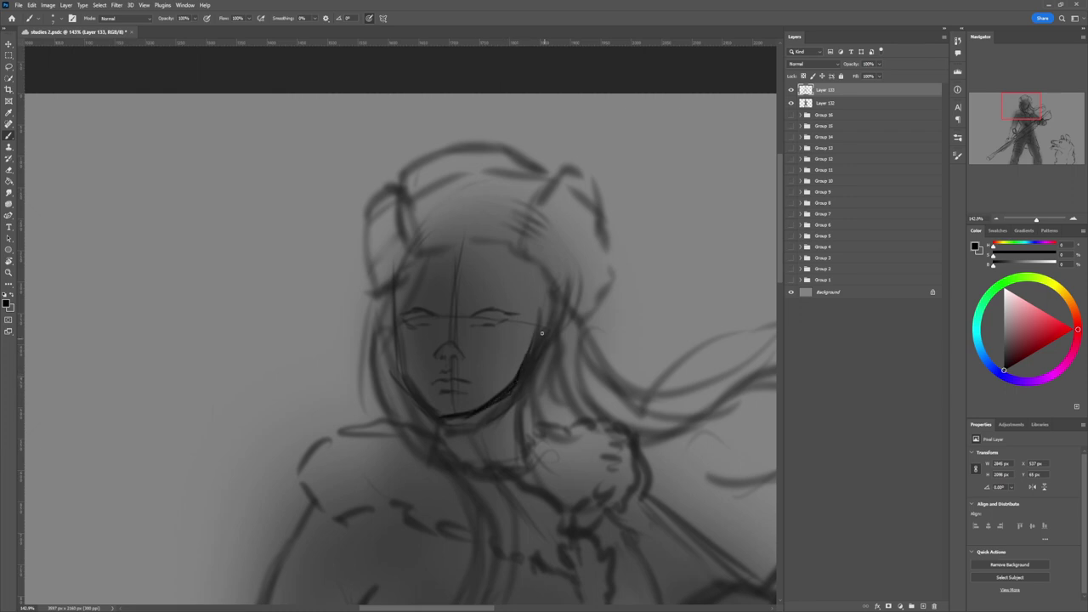
Step: Draw thin hair strands from the right side of the face, sweeping over the fur collar
{"action": "mouse_move", "coordinate": [534, 328]}
{"action": "left_mouse_down"}
{"action": "mouse_move", "coordinate": [525, 371]}
{"action": "mouse_move", "coordinate": [561, 443]}
{"action": "left_mouse_up"}
{"action": "mouse_move", "coordinate": [527, 400]}
{"action": "left_mouse_down"}
{"action": "mouse_move", "coordinate": [573, 407]}
{"action": "mouse_move", "coordinate": [594, 434]}
{"action": "left_mouse_up"}
{"action": "left_click_drag", "start_coordinate": [546, 414], "coordinate": [637, 430]}
{"action": "left_click_drag", "start_coordinate": [561, 430], "coordinate": [534, 340]}
{"action": "mouse_move", "coordinate": [540, 285]}
{"action": "left_mouse_down"}
{"action": "mouse_move", "coordinate": [531, 345]}
{"action": "mouse_move", "coordinate": [644, 420]}
{"action": "left_mouse_up"}
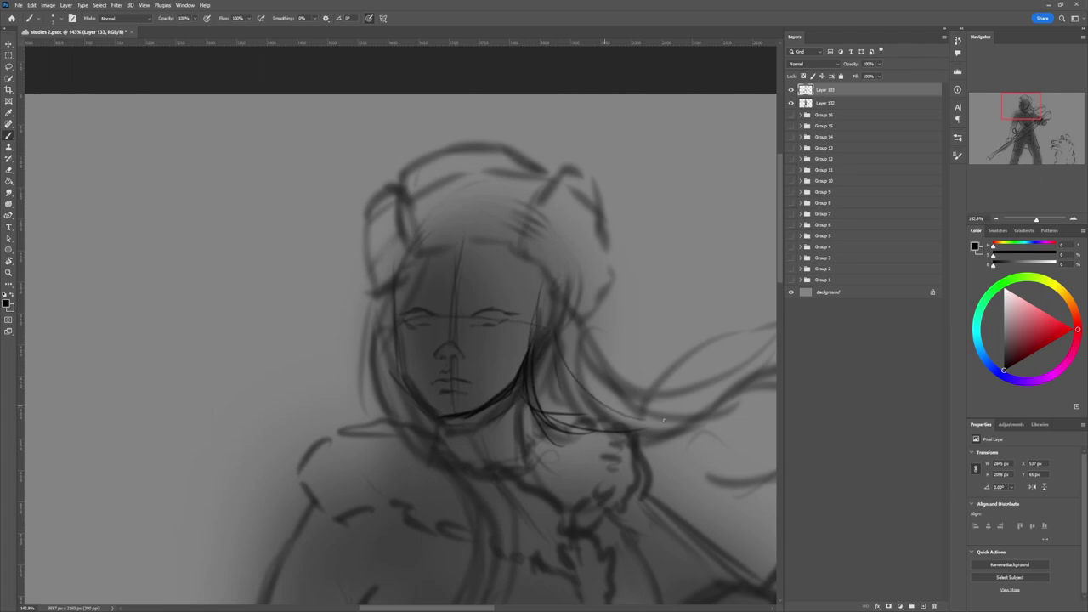
{"action": "left_click_drag", "start_coordinate": [563, 335], "coordinate": [604, 392]}
Step: Redraw the fur hat's brim, left flap and crown with thin dark lines
{"action": "mouse_move", "coordinate": [540, 272]}
{"action": "left_mouse_down"}
{"action": "mouse_move", "coordinate": [505, 241]}
{"action": "mouse_move", "coordinate": [419, 252]}
{"action": "mouse_move", "coordinate": [392, 195]}
{"action": "left_mouse_up"}
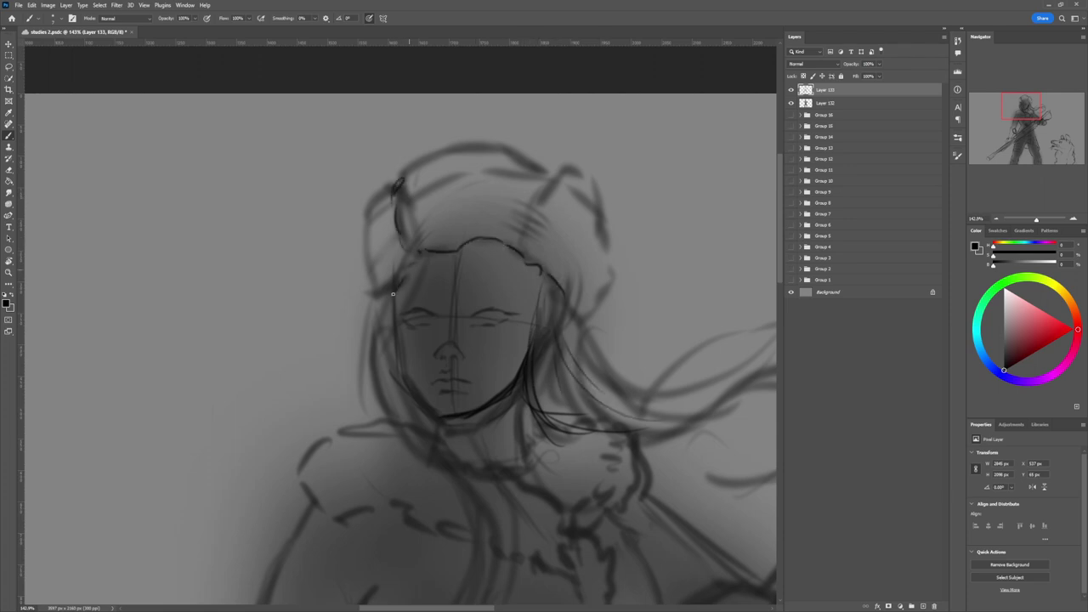
{"action": "mouse_move", "coordinate": [380, 293]}
{"action": "left_mouse_down"}
{"action": "mouse_move", "coordinate": [360, 202]}
{"action": "mouse_move", "coordinate": [429, 152]}
{"action": "mouse_move", "coordinate": [495, 147]}
{"action": "left_mouse_up"}
{"action": "left_click_drag", "start_coordinate": [537, 175], "coordinate": [544, 192]}
{"action": "left_click_drag", "start_coordinate": [540, 234], "coordinate": [522, 251]}
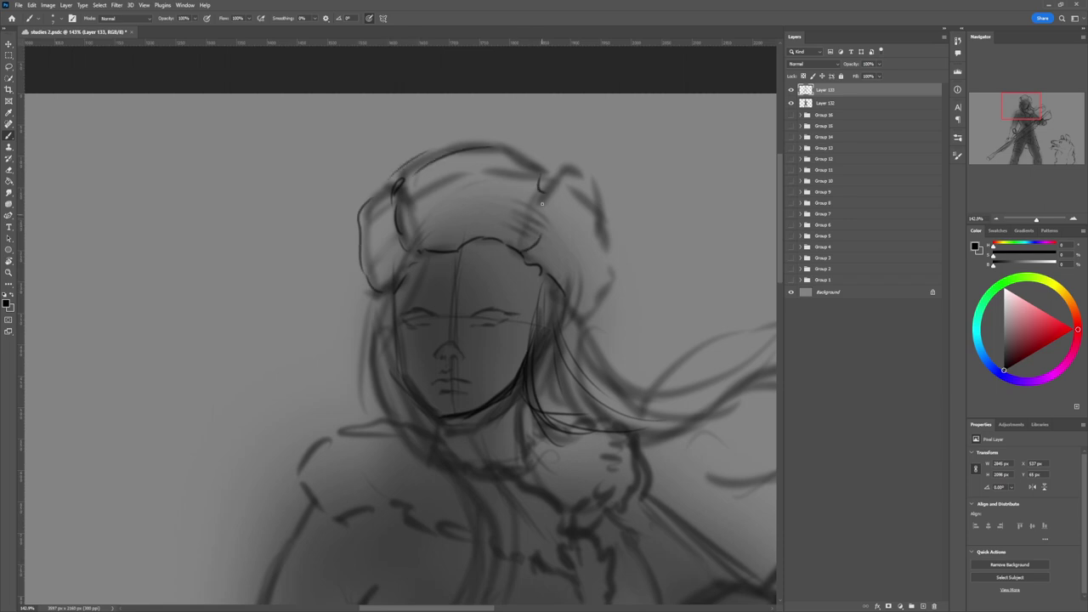
Step: Outline the hat's right flap with thin lines and erase the excess strokes along its outer edge
{"action": "left_click_drag", "start_coordinate": [541, 208], "coordinate": [539, 175]}
{"action": "left_click_drag", "start_coordinate": [564, 174], "coordinate": [623, 228]}
{"action": "left_click_drag", "start_coordinate": [602, 193], "coordinate": [570, 303]}
{"action": "left_click_drag", "start_coordinate": [593, 240], "coordinate": [578, 291]}
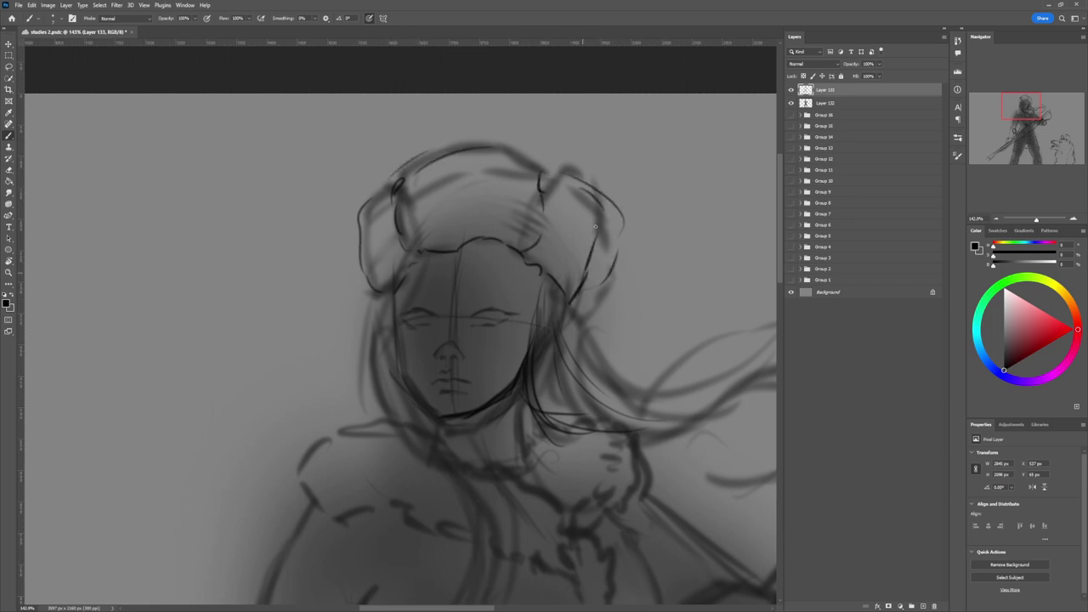
{"action": "left_click_drag", "start_coordinate": [557, 173], "coordinate": [597, 220]}
{"action": "key", "text": "e"}
{"action": "mouse_move", "coordinate": [609, 293]}
{"action": "left_mouse_down"}
{"action": "mouse_move", "coordinate": [605, 228]}
{"action": "mouse_move", "coordinate": [618, 196]}
{"action": "left_mouse_up"}
Step: Draw angled eyebrows above both eyes, refining their shape with the eraser
{"action": "key", "text": "b"}
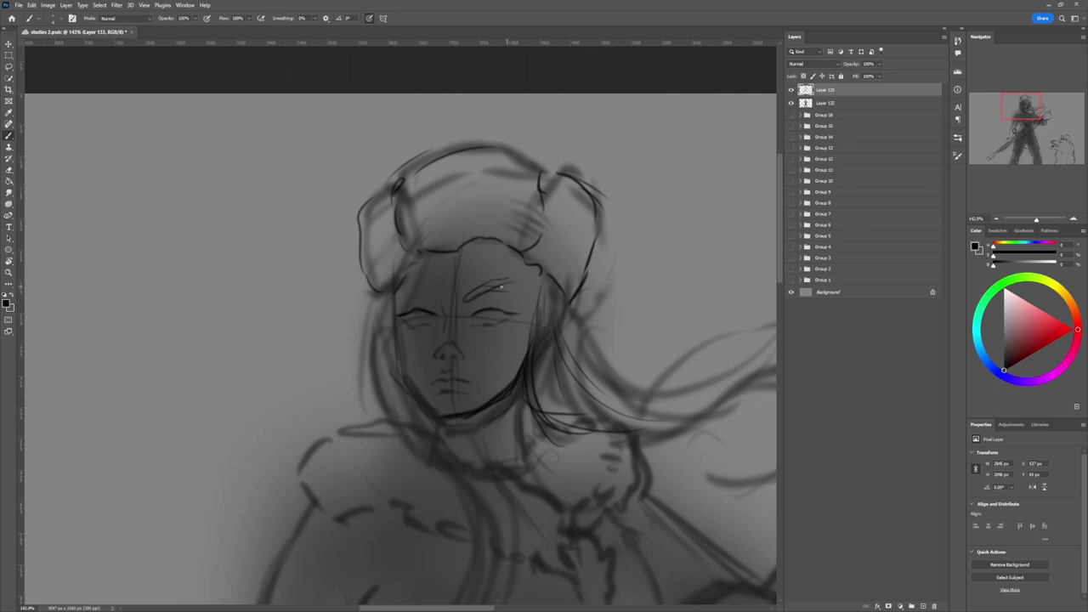
{"action": "key", "text": "e"}
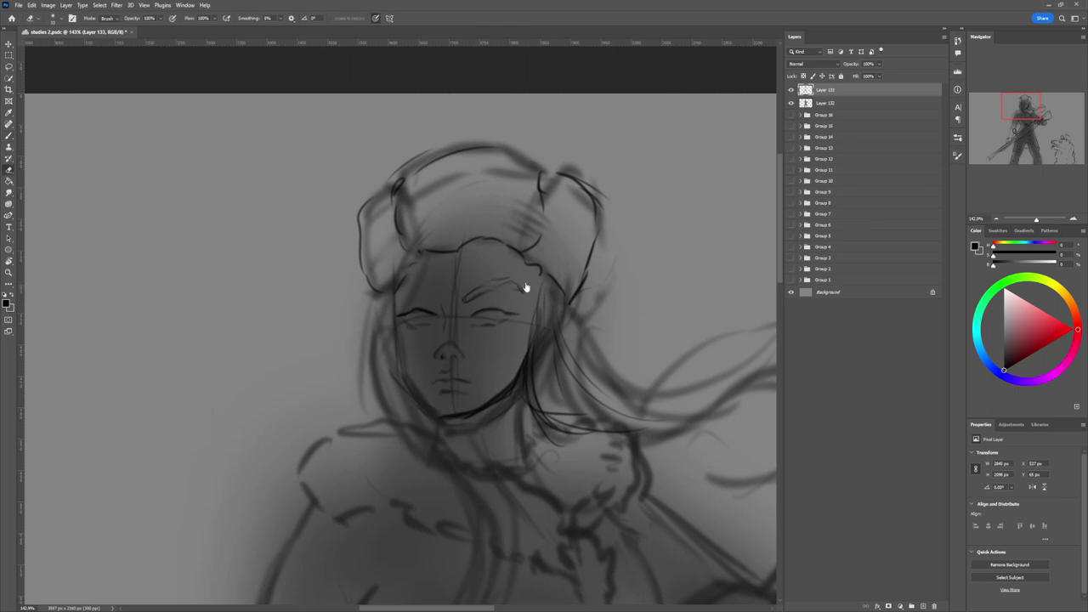
{"action": "key", "text": "b"}
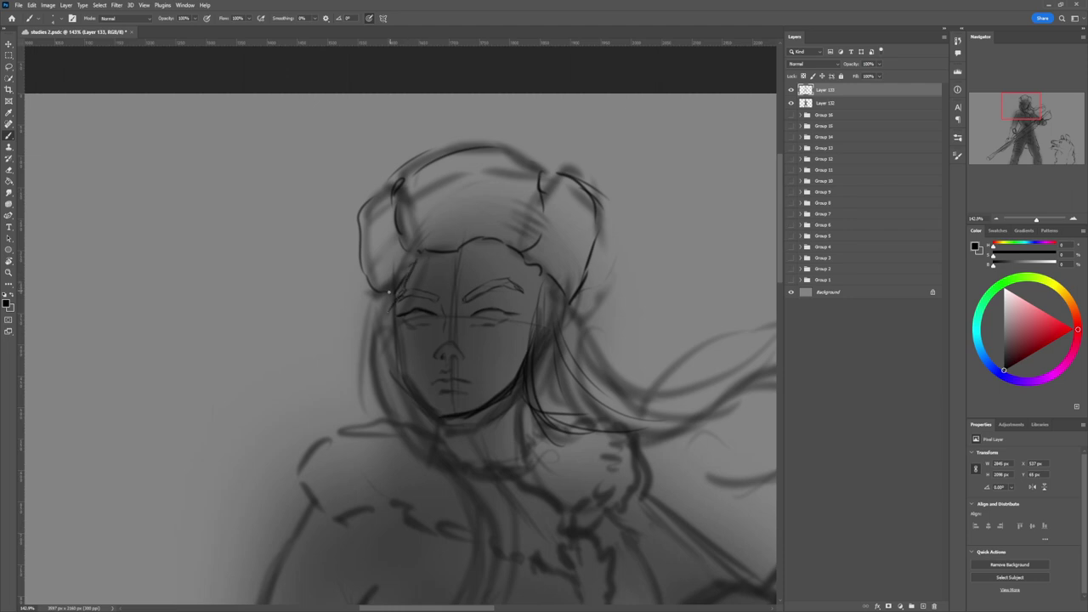
Step: Draw thin hair strands down the left side of the face, define the cheek contour and clean up stray lines
{"action": "mouse_move", "coordinate": [410, 274]}
{"action": "left_mouse_down"}
{"action": "mouse_move", "coordinate": [387, 325]}
{"action": "mouse_move", "coordinate": [377, 318]}
{"action": "mouse_move", "coordinate": [382, 363]}
{"action": "mouse_move", "coordinate": [379, 351]}
{"action": "mouse_move", "coordinate": [392, 393]}
{"action": "left_mouse_up"}
{"action": "left_click_drag", "start_coordinate": [388, 333], "coordinate": [413, 415]}
{"action": "left_click_drag", "start_coordinate": [371, 315], "coordinate": [369, 365]}
{"action": "left_click_drag", "start_coordinate": [420, 264], "coordinate": [393, 347]}
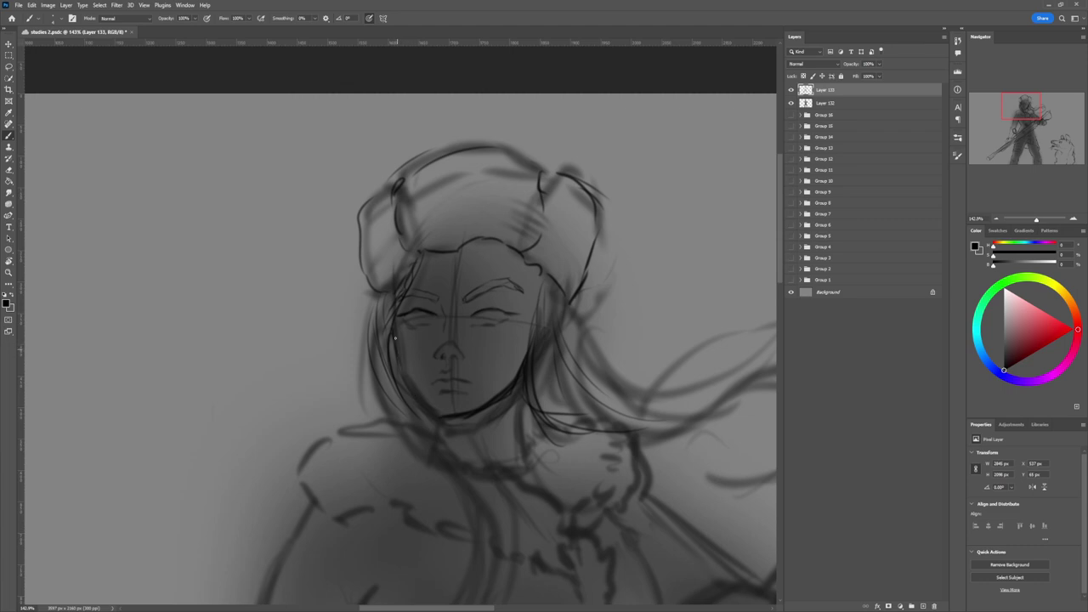
{"action": "left_click_drag", "start_coordinate": [396, 355], "coordinate": [408, 386]}
{"action": "key", "text": "e"}
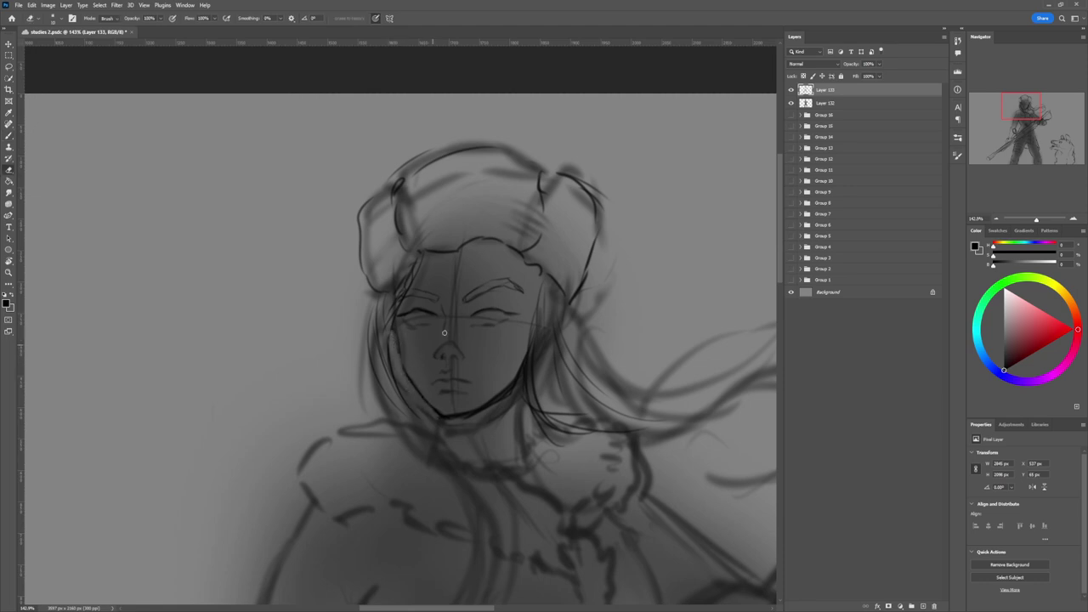
{"action": "left_click_drag", "start_coordinate": [468, 380], "coordinate": [400, 380]}
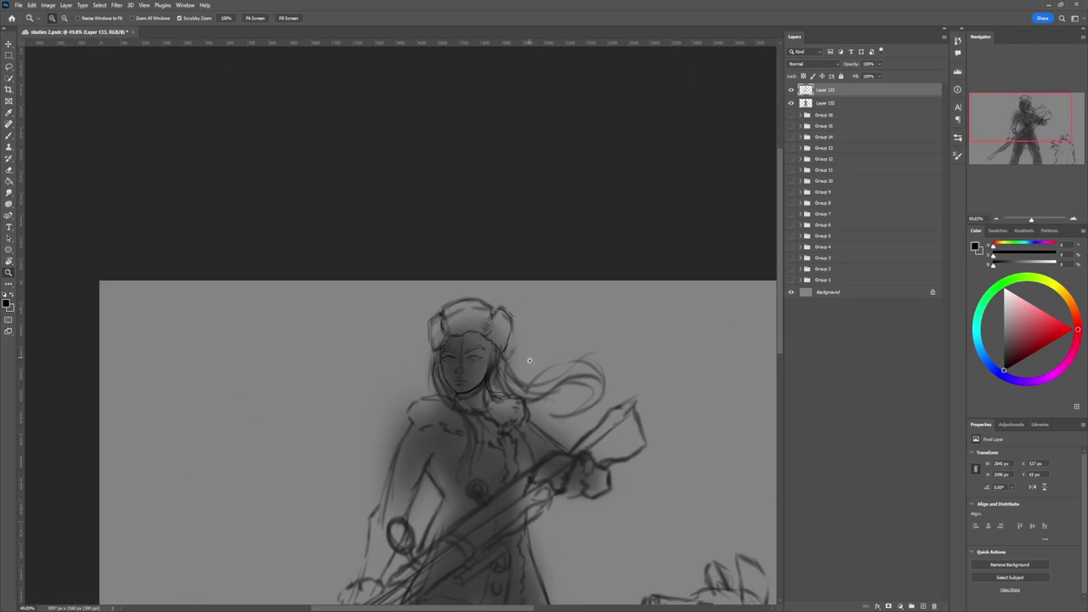
{"action": "left_click_drag", "start_coordinate": [527, 367], "coordinate": [398, 366]}
{"action": "left_click_drag", "start_coordinate": [528, 519], "coordinate": [574, 584]}
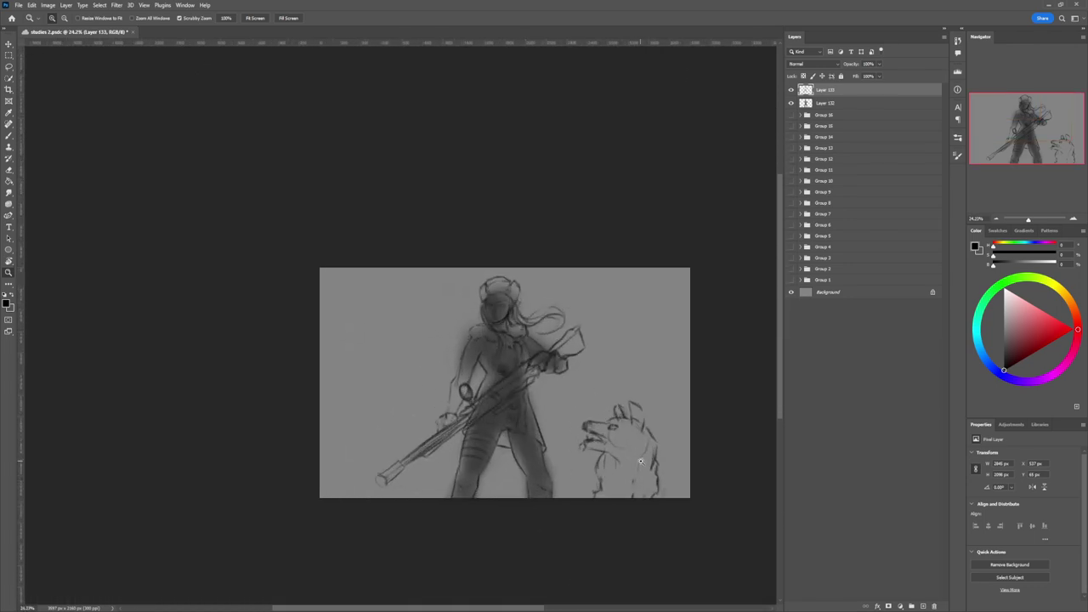
{"action": "left_click_drag", "start_coordinate": [506, 283], "coordinate": [592, 281]}
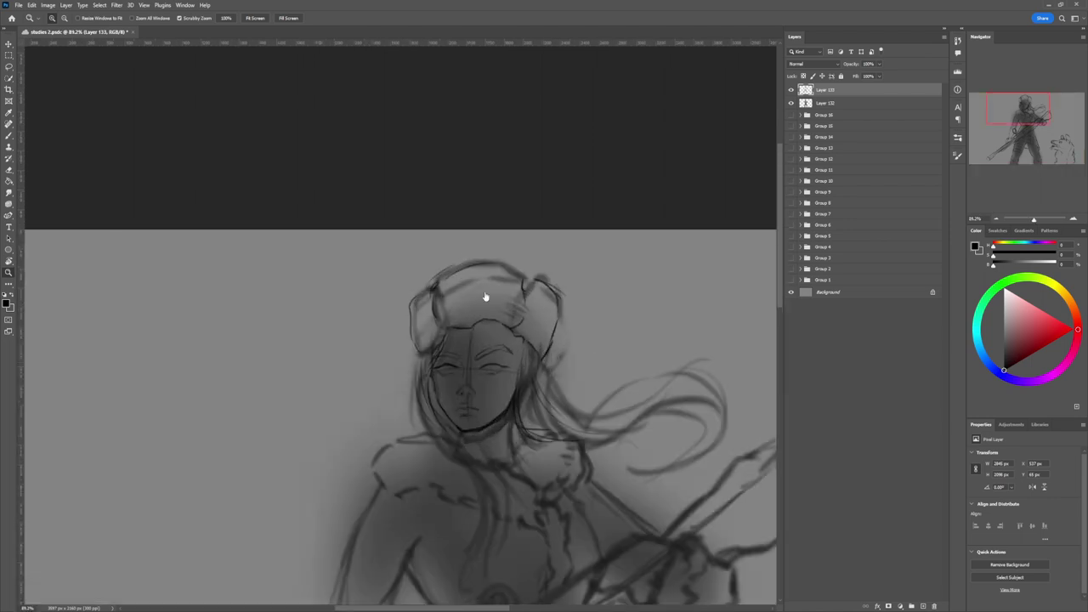
Step: Lasso the head and hat line work and scale it up slightly, to about 106%, above the collar
{"action": "key", "text": "l"}
{"action": "mouse_move", "coordinate": [557, 370]}
{"action": "left_mouse_down"}
{"action": "mouse_move", "coordinate": [397, 275]}
{"action": "mouse_move", "coordinate": [398, 382]}
{"action": "mouse_move", "coordinate": [457, 429]}
{"action": "mouse_move", "coordinate": [523, 429]}
{"action": "left_mouse_up"}
{"action": "key", "text": "ctrl+t"}
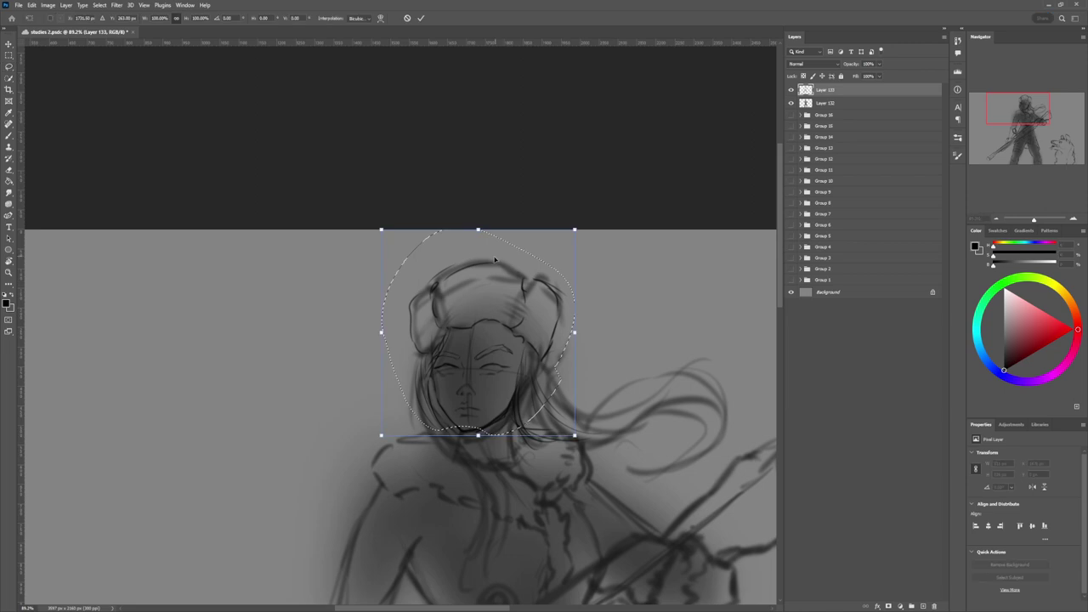
{"action": "left_click_drag", "start_coordinate": [478, 231], "coordinate": [477, 218]}
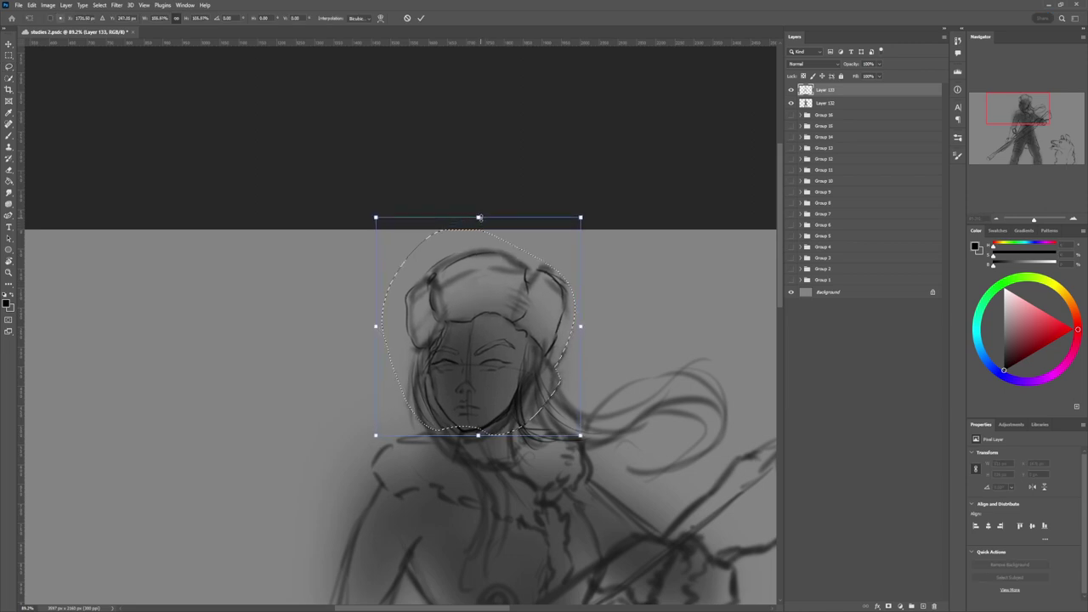
{"action": "key", "text": "Return"}
{"action": "key", "text": "ctrl+d"}
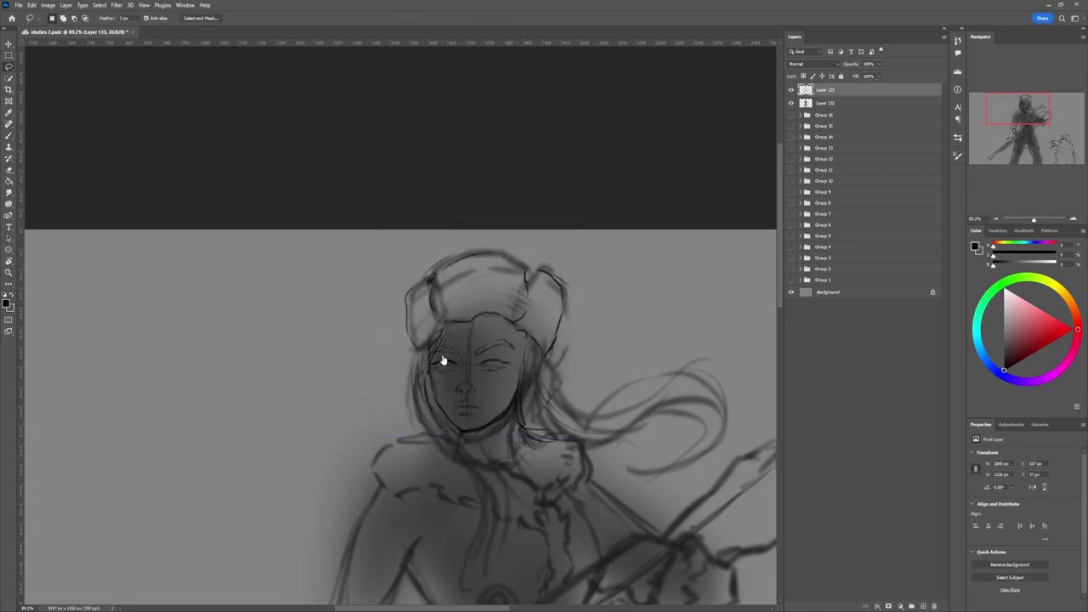
Step: On Layer 132, paint a soft dark gray tank-like mass behind the figure and wolf, with a barrel reaching the left canvas edge
{"action": "key", "text": "z"}
{"action": "left_click_drag", "start_coordinate": [516, 356], "coordinate": [438, 355]}
{"action": "scroll", "coordinate": [564, 465], "scroll_direction": "up", "scroll_amount": 3}
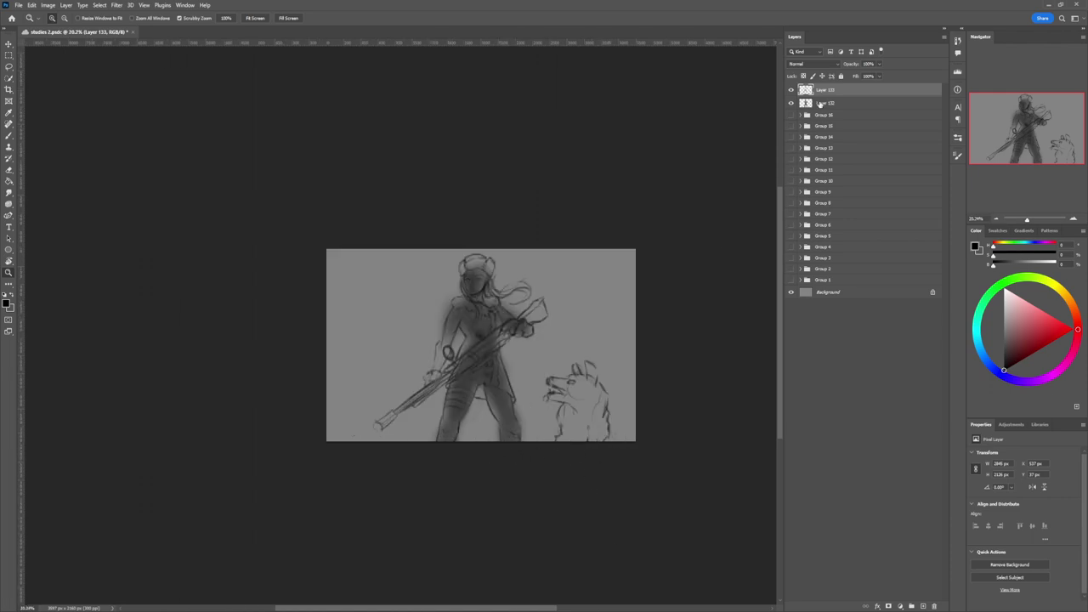
{"action": "left_click", "coordinate": [820, 104]}
{"action": "key", "text": "b"}
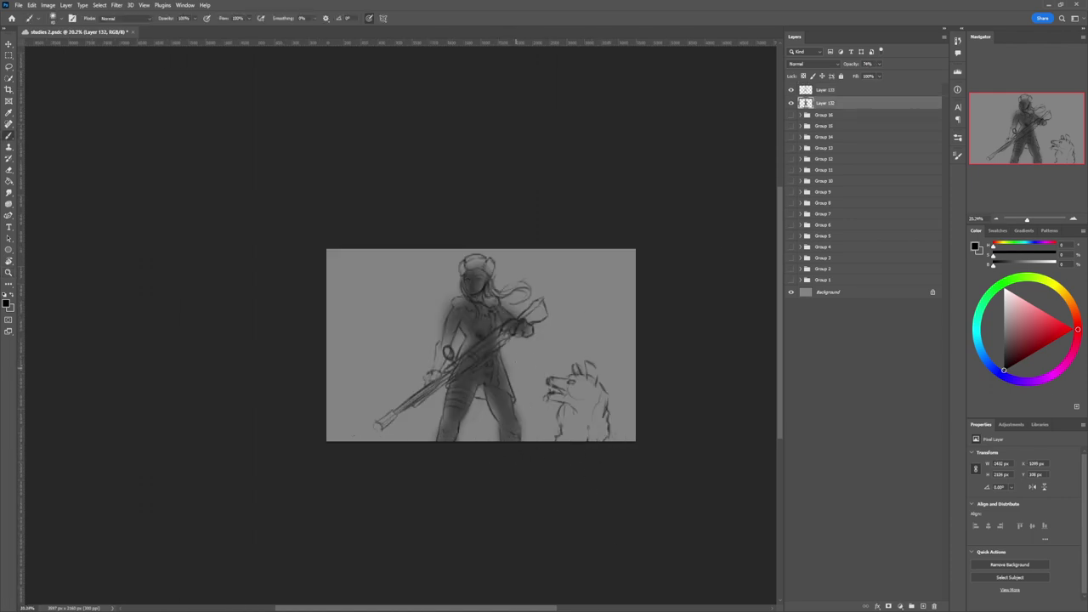
{"action": "left_click", "coordinate": [1005, 348]}
{"action": "left_click_drag", "start_coordinate": [1005, 349], "coordinate": [952, 357]}
{"action": "mouse_move", "coordinate": [425, 366]}
{"action": "left_mouse_down"}
{"action": "mouse_move", "coordinate": [450, 353]}
{"action": "mouse_move", "coordinate": [485, 357]}
{"action": "mouse_move", "coordinate": [488, 341]}
{"action": "mouse_move", "coordinate": [410, 374]}
{"action": "mouse_move", "coordinate": [447, 353]}
{"action": "mouse_move", "coordinate": [498, 349]}
{"action": "mouse_move", "coordinate": [471, 345]}
{"action": "mouse_move", "coordinate": [547, 347]}
{"action": "mouse_move", "coordinate": [577, 385]}
{"action": "mouse_move", "coordinate": [561, 372]}
{"action": "mouse_move", "coordinate": [459, 360]}
{"action": "mouse_move", "coordinate": [532, 354]}
{"action": "mouse_move", "coordinate": [592, 366]}
{"action": "mouse_move", "coordinate": [560, 352]}
{"action": "mouse_move", "coordinate": [575, 354]}
{"action": "mouse_move", "coordinate": [609, 394]}
{"action": "mouse_move", "coordinate": [538, 383]}
{"action": "mouse_move", "coordinate": [528, 371]}
{"action": "mouse_move", "coordinate": [548, 368]}
{"action": "mouse_move", "coordinate": [559, 375]}
{"action": "mouse_move", "coordinate": [436, 377]}
{"action": "mouse_move", "coordinate": [504, 358]}
{"action": "mouse_move", "coordinate": [465, 355]}
{"action": "mouse_move", "coordinate": [400, 380]}
{"action": "mouse_move", "coordinate": [436, 363]}
{"action": "mouse_move", "coordinate": [409, 369]}
{"action": "mouse_move", "coordinate": [391, 389]}
{"action": "mouse_move", "coordinate": [407, 374]}
{"action": "mouse_move", "coordinate": [397, 395]}
{"action": "mouse_move", "coordinate": [423, 410]}
{"action": "mouse_move", "coordinate": [416, 377]}
{"action": "mouse_move", "coordinate": [425, 393]}
{"action": "mouse_move", "coordinate": [396, 402]}
{"action": "mouse_move", "coordinate": [437, 414]}
{"action": "mouse_move", "coordinate": [472, 393]}
{"action": "mouse_move", "coordinate": [531, 397]}
{"action": "mouse_move", "coordinate": [452, 391]}
{"action": "mouse_move", "coordinate": [553, 391]}
{"action": "mouse_move", "coordinate": [585, 403]}
{"action": "mouse_move", "coordinate": [464, 398]}
{"action": "left_mouse_up"}
{"action": "mouse_move", "coordinate": [468, 449]}
{"action": "left_mouse_down"}
{"action": "mouse_move", "coordinate": [570, 403]}
{"action": "mouse_move", "coordinate": [548, 440]}
{"action": "left_mouse_up"}
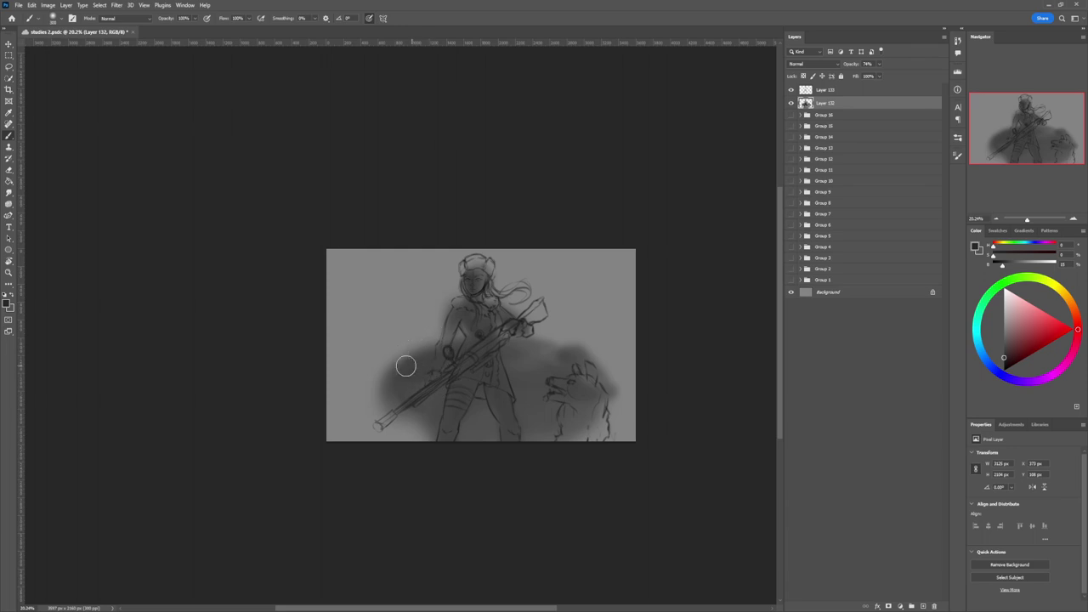
{"action": "mouse_move", "coordinate": [415, 355]}
{"action": "left_mouse_down"}
{"action": "mouse_move", "coordinate": [379, 347]}
{"action": "mouse_move", "coordinate": [418, 351]}
{"action": "mouse_move", "coordinate": [354, 338]}
{"action": "mouse_move", "coordinate": [370, 346]}
{"action": "mouse_move", "coordinate": [400, 355]}
{"action": "mouse_move", "coordinate": [314, 315]}
{"action": "mouse_move", "coordinate": [407, 345]}
{"action": "mouse_move", "coordinate": [325, 340]}
{"action": "left_mouse_up"}
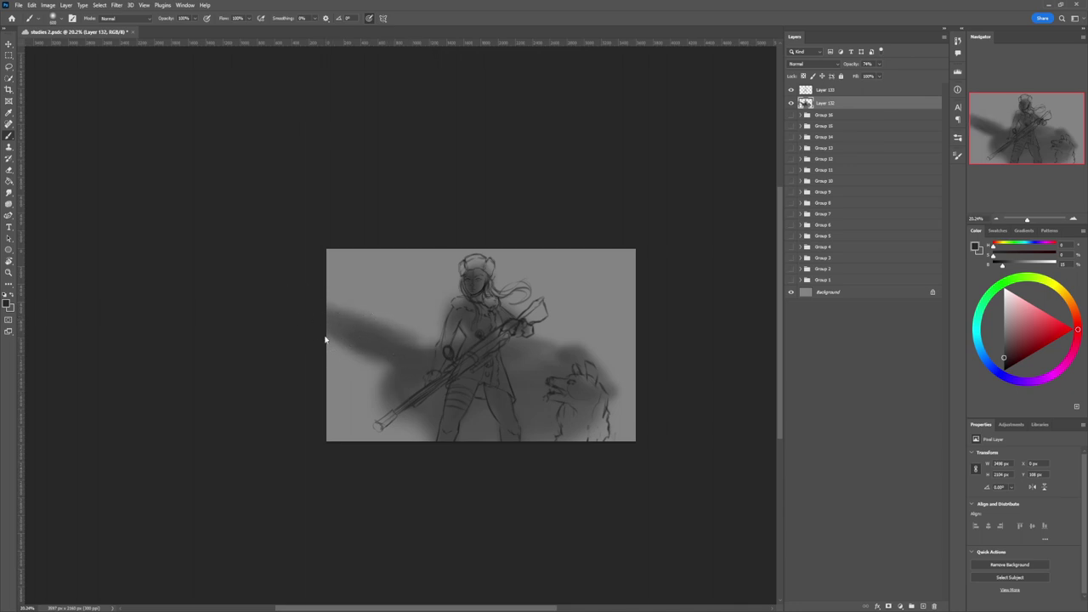
Step: Erase around the background barrel and hull to sharpen their edges, and darken the hull's upper contour on the right
{"action": "key", "text": "e"}
{"action": "mouse_move", "coordinate": [305, 296]}
{"action": "left_mouse_down"}
{"action": "mouse_move", "coordinate": [420, 337]}
{"action": "mouse_move", "coordinate": [324, 298]}
{"action": "mouse_move", "coordinate": [328, 334]}
{"action": "mouse_move", "coordinate": [310, 333]}
{"action": "mouse_move", "coordinate": [306, 323]}
{"action": "mouse_move", "coordinate": [388, 364]}
{"action": "mouse_move", "coordinate": [341, 341]}
{"action": "mouse_move", "coordinate": [341, 316]}
{"action": "mouse_move", "coordinate": [409, 322]}
{"action": "mouse_move", "coordinate": [399, 361]}
{"action": "mouse_move", "coordinate": [356, 358]}
{"action": "mouse_move", "coordinate": [391, 367]}
{"action": "mouse_move", "coordinate": [375, 392]}
{"action": "mouse_move", "coordinate": [405, 431]}
{"action": "left_mouse_up"}
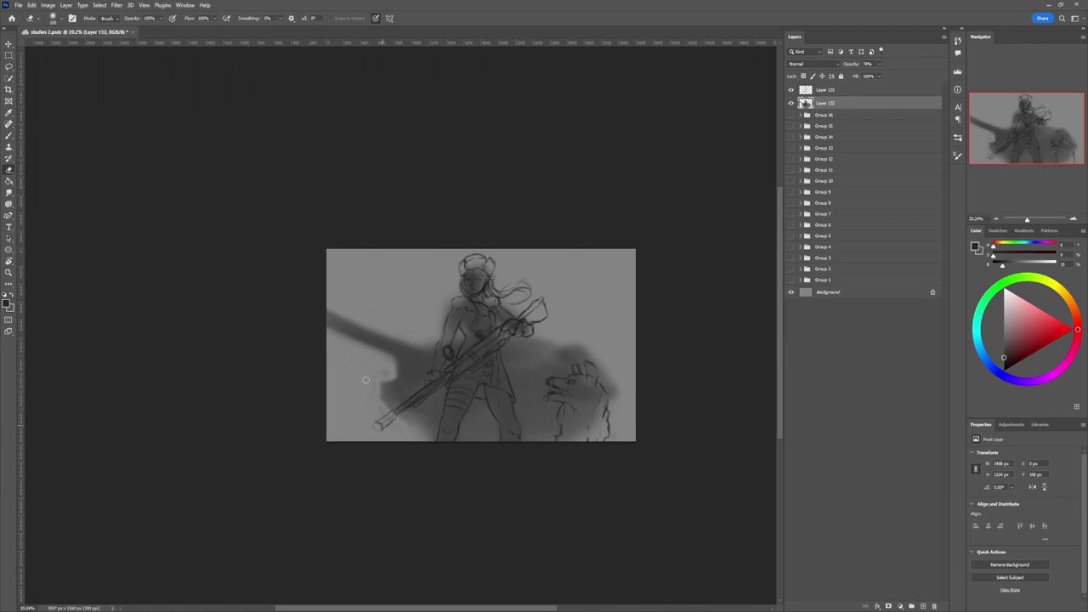
{"action": "key", "text": "bracketright"}
{"action": "key", "text": "bracketright"}
{"action": "key", "text": "bracketright"}
{"action": "key", "text": "bracketright"}
{"action": "key", "text": "bracketright"}
{"action": "key", "text": "bracketright"}
{"action": "key", "text": "bracketright"}
{"action": "key", "text": "bracketright"}
{"action": "key", "text": "bracketright"}
{"action": "key", "text": "bracketright"}
{"action": "key", "text": "space"}
{"action": "key", "text": "b"}
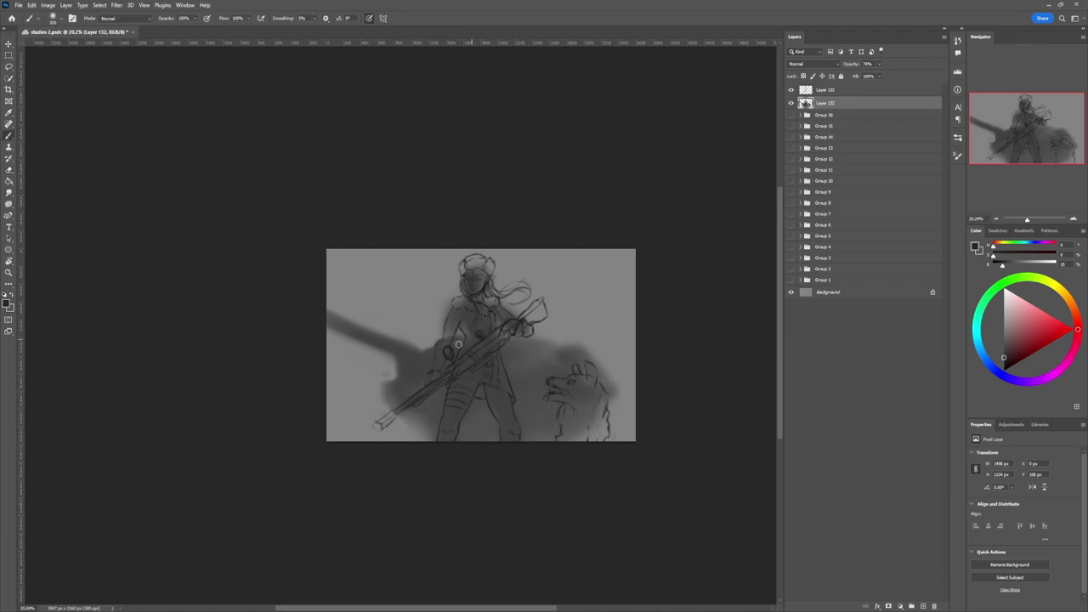
{"action": "mouse_move", "coordinate": [497, 343]}
{"action": "left_mouse_down"}
{"action": "mouse_move", "coordinate": [574, 345]}
{"action": "mouse_move", "coordinate": [551, 357]}
{"action": "mouse_move", "coordinate": [571, 352]}
{"action": "mouse_move", "coordinate": [595, 383]}
{"action": "left_mouse_up"}
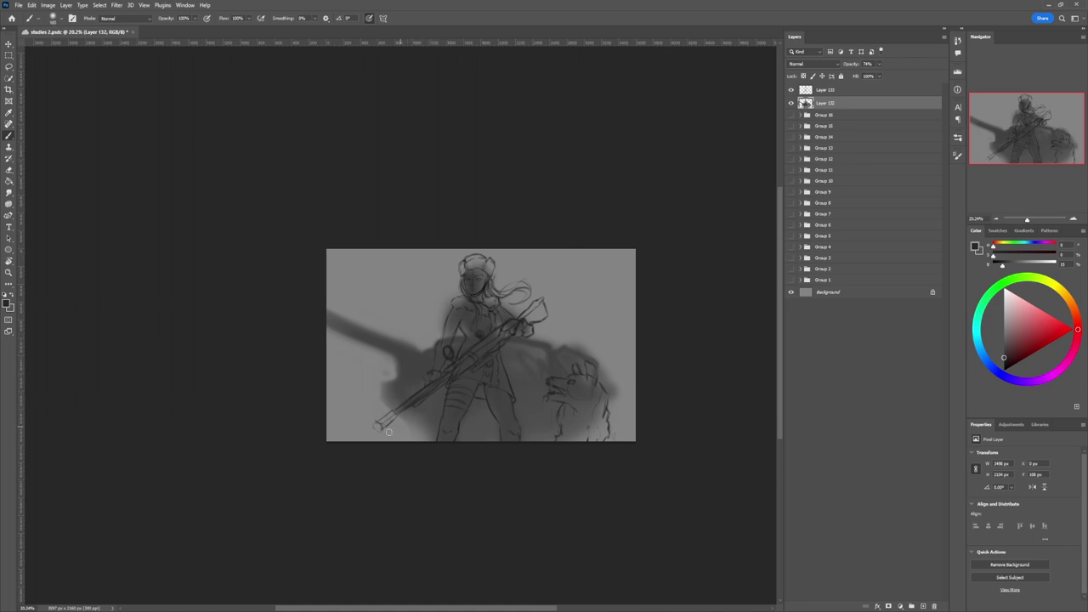
Step: Shade the ground along the lower canvas edge with soft gray strokes, using an enlarged brush
{"action": "key", "text": "]"}
{"action": "key", "text": "]"}
{"action": "key", "text": "]"}
{"action": "key", "text": "]"}
{"action": "key", "text": "]"}
{"action": "key", "text": "]"}
{"action": "key", "text": "]"}
{"action": "key", "text": "]"}
{"action": "mouse_move", "coordinate": [404, 440]}
{"action": "left_mouse_down"}
{"action": "mouse_move", "coordinate": [340, 425]}
{"action": "mouse_move", "coordinate": [394, 434]}
{"action": "mouse_move", "coordinate": [357, 428]}
{"action": "mouse_move", "coordinate": [309, 444]}
{"action": "mouse_move", "coordinate": [389, 466]}
{"action": "mouse_move", "coordinate": [352, 441]}
{"action": "mouse_move", "coordinate": [444, 454]}
{"action": "mouse_move", "coordinate": [676, 393]}
{"action": "mouse_move", "coordinate": [584, 440]}
{"action": "mouse_move", "coordinate": [620, 416]}
{"action": "left_mouse_up"}
{"action": "key", "text": "]"}
{"action": "key", "text": "]"}
{"action": "key", "text": "]"}
{"action": "key", "text": "]"}
{"action": "key", "text": "]"}
{"action": "key", "text": "]"}
{"action": "key", "text": "]"}
{"action": "key", "text": "]"}
{"action": "key", "text": "]"}
{"action": "key", "text": "]"}
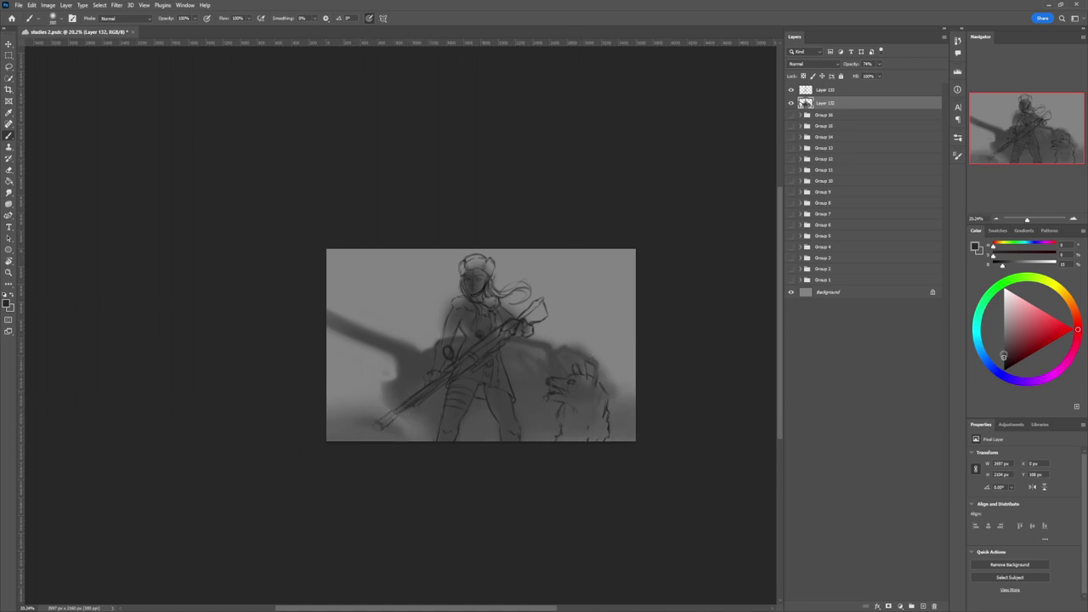
Step: Fill the wolf's head and body with a near-black gray as a solid silhouette
{"action": "left_click_drag", "start_coordinate": [1003, 355], "coordinate": [1003, 365]}
{"action": "mouse_move", "coordinate": [574, 384]}
{"action": "left_mouse_down"}
{"action": "mouse_move", "coordinate": [587, 377]}
{"action": "mouse_move", "coordinate": [603, 421]}
{"action": "mouse_move", "coordinate": [592, 408]}
{"action": "mouse_move", "coordinate": [566, 433]}
{"action": "mouse_move", "coordinate": [563, 394]}
{"action": "mouse_move", "coordinate": [551, 391]}
{"action": "mouse_move", "coordinate": [559, 399]}
{"action": "mouse_move", "coordinate": [583, 385]}
{"action": "mouse_move", "coordinate": [573, 416]}
{"action": "mouse_move", "coordinate": [606, 404]}
{"action": "mouse_move", "coordinate": [608, 425]}
{"action": "left_mouse_up"}
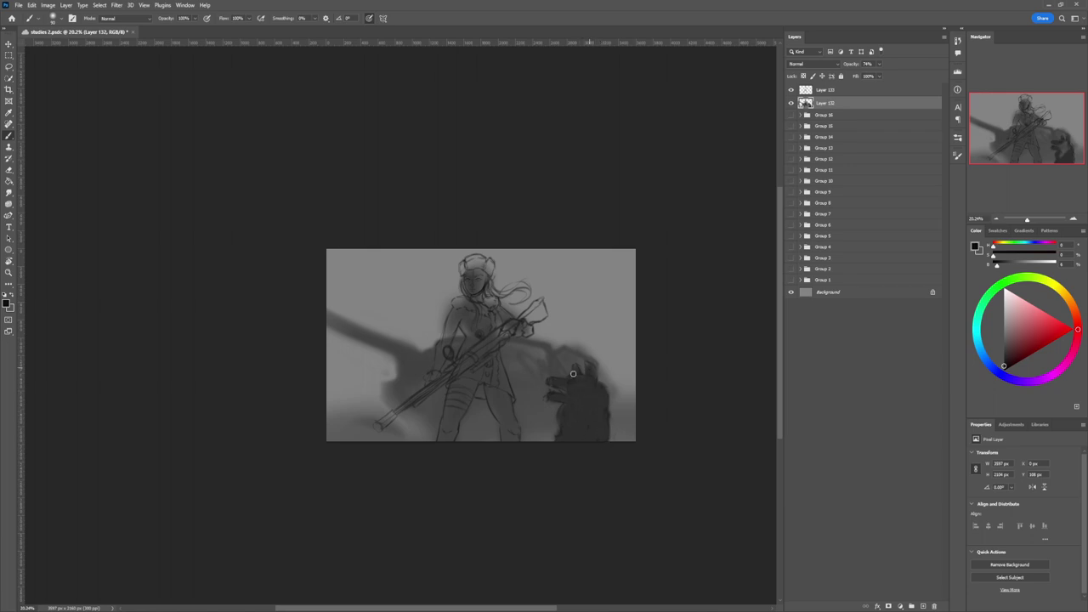
Step: Paint soft mid-gray haze over the sky and around the figure, enlarging the brush for the broad strokes
{"action": "key", "text": "z"}
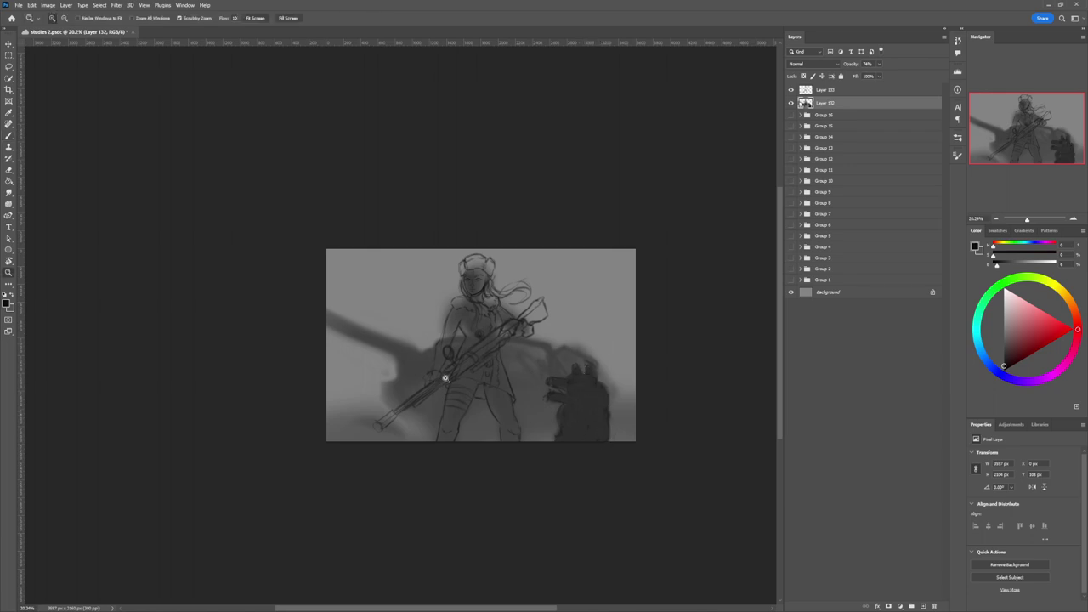
{"action": "left_click_drag", "start_coordinate": [450, 383], "coordinate": [420, 384]}
{"action": "left_click_drag", "start_coordinate": [609, 345], "coordinate": [647, 344]}
{"action": "left_click", "coordinate": [1002, 336]}
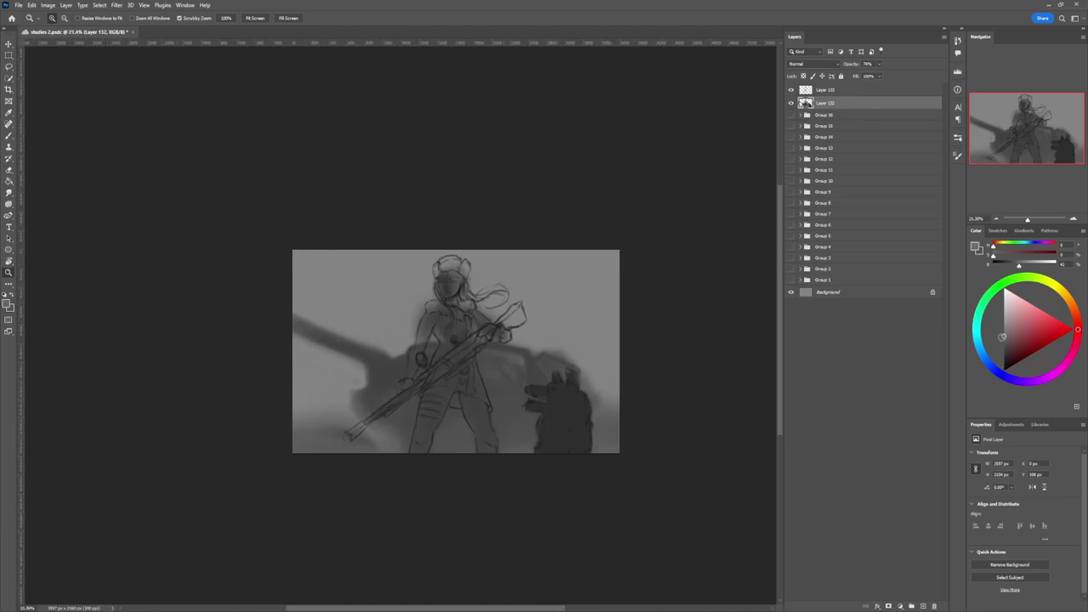
{"action": "key", "text": "b"}
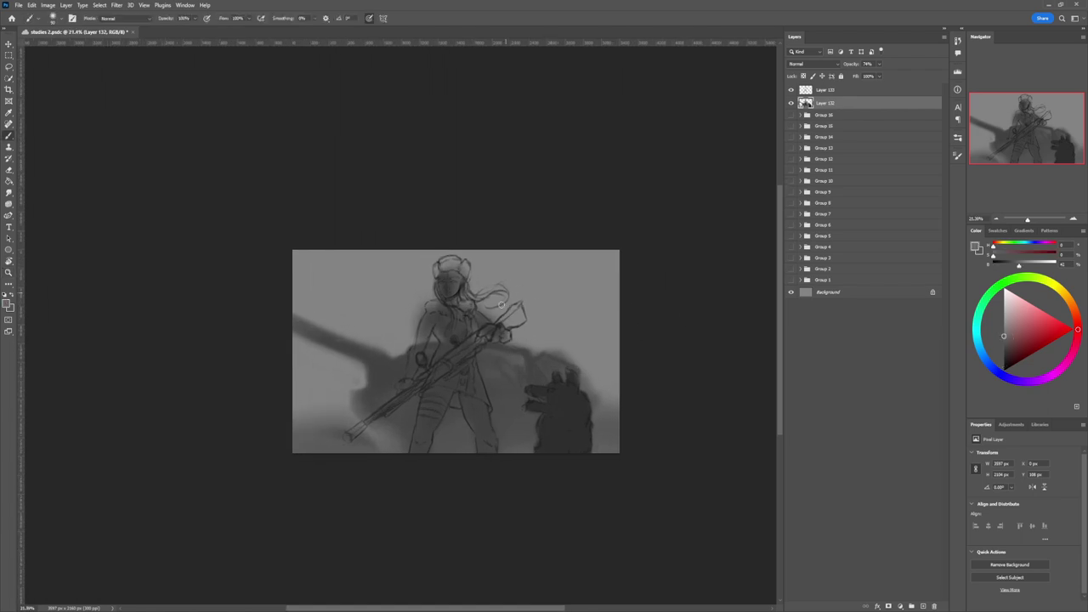
{"action": "key", "text": "bracketright"}
{"action": "key", "text": "bracketright"}
{"action": "key", "text": "bracketright"}
{"action": "left_click_drag", "start_coordinate": [657, 225], "coordinate": [519, 362]}
{"action": "left_click_drag", "start_coordinate": [373, 228], "coordinate": [409, 307]}
{"action": "left_click_drag", "start_coordinate": [365, 247], "coordinate": [388, 306]}
{"action": "key", "text": "bracketright"}
{"action": "key", "text": "bracketright"}
{"action": "key", "text": "bracketright"}
{"action": "key", "text": "bracketright"}
{"action": "key", "text": "bracketright"}
{"action": "key", "text": "bracketright"}
{"action": "key", "text": "bracketright"}
{"action": "key", "text": "bracketright"}
{"action": "key", "text": "bracketright"}
{"action": "key", "text": "bracketright"}
{"action": "key", "text": "bracketright"}
{"action": "key", "text": "bracketright"}
{"action": "key", "text": "bracketright"}
{"action": "key", "text": "bracketright"}
{"action": "key", "text": "bracketright"}
{"action": "key", "text": "bracketright"}
{"action": "key", "text": "bracketright"}
{"action": "key", "text": "bracketright"}
{"action": "key", "text": "bracketright"}
{"action": "key", "text": "bracketright"}
{"action": "key", "text": "bracketright"}
{"action": "key", "text": "bracketright"}
{"action": "key", "text": "bracketright"}
{"action": "key", "text": "bracketright"}
{"action": "key", "text": "bracketright"}
{"action": "key", "text": "bracketright"}
{"action": "mouse_move", "coordinate": [648, 289]}
{"action": "left_mouse_down"}
{"action": "mouse_move", "coordinate": [460, 233]}
{"action": "mouse_move", "coordinate": [371, 233]}
{"action": "mouse_move", "coordinate": [570, 268]}
{"action": "left_mouse_up"}
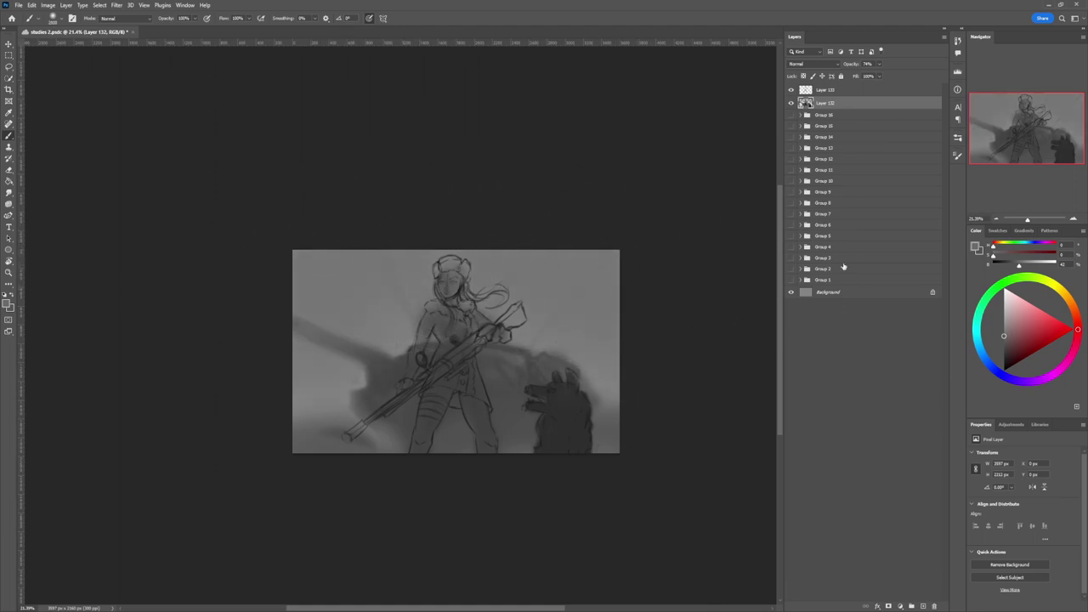
Step: Paint light gray diagonal beams rising into the sky on the right of the figure, using smaller brushes
{"action": "left_click", "coordinate": [1004, 305]}
{"action": "key", "text": "bracketleft"}
{"action": "key", "text": "bracketleft"}
{"action": "key", "text": "bracketleft"}
{"action": "key", "text": "bracketleft"}
{"action": "key", "text": "bracketleft"}
{"action": "key", "text": "bracketleft"}
{"action": "key", "text": "bracketleft"}
{"action": "key", "text": "bracketleft"}
{"action": "key", "text": "bracketleft"}
{"action": "key", "text": "bracketleft"}
{"action": "key", "text": "bracketleft"}
{"action": "key", "text": "bracketleft"}
{"action": "key", "text": "bracketleft"}
{"action": "key", "text": "bracketleft"}
{"action": "key", "text": "bracketleft"}
{"action": "key", "text": "bracketleft"}
{"action": "key", "text": "bracketleft"}
{"action": "key", "text": "bracketleft"}
{"action": "mouse_move", "coordinate": [544, 339]}
{"action": "left_mouse_down"}
{"action": "mouse_move", "coordinate": [610, 260]}
{"action": "mouse_move", "coordinate": [577, 290]}
{"action": "left_mouse_up"}
{"action": "key", "text": "bracketleft"}
{"action": "key", "text": "bracketleft"}
{"action": "key", "text": "bracketleft"}
{"action": "key", "text": "bracketleft"}
{"action": "key", "text": "bracketleft"}
{"action": "key", "text": "bracketleft"}
{"action": "key", "text": "bracketleft"}
{"action": "left_click_drag", "start_coordinate": [520, 255], "coordinate": [491, 336]}
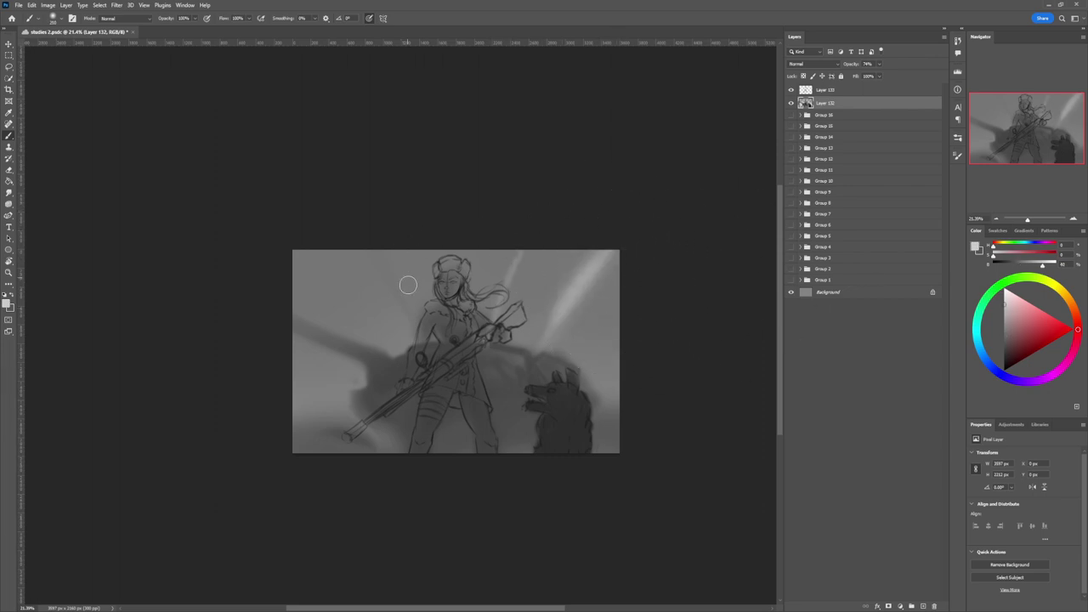
Step: Paint matching light beams fanning up to the left behind the figure
{"action": "mouse_move", "coordinate": [373, 255]}
{"action": "left_mouse_down"}
{"action": "mouse_move", "coordinate": [410, 336]}
{"action": "mouse_move", "coordinate": [367, 248]}
{"action": "left_mouse_up"}
{"action": "key", "text": "bracketright"}
{"action": "key", "text": "bracketright"}
{"action": "key", "text": "bracketright"}
{"action": "key", "text": "bracketright"}
{"action": "key", "text": "bracketright"}
{"action": "key", "text": "bracketright"}
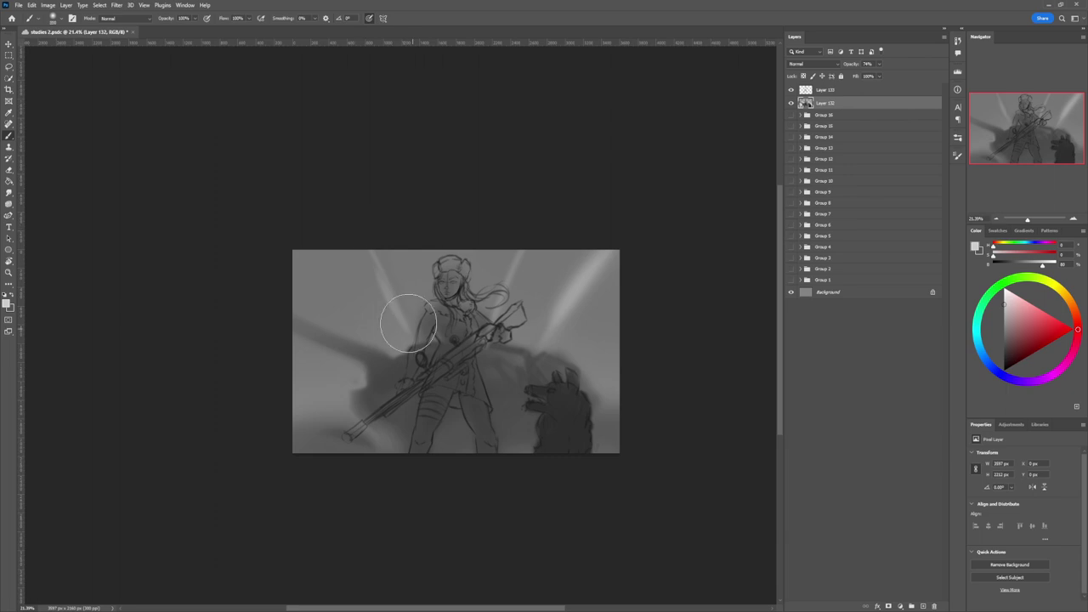
{"action": "key", "text": "bracketleft"}
{"action": "key", "text": "bracketleft"}
{"action": "mouse_move", "coordinate": [408, 326]}
{"action": "left_mouse_down"}
{"action": "mouse_move", "coordinate": [340, 231]}
{"action": "mouse_move", "coordinate": [314, 229]}
{"action": "left_mouse_up"}
{"action": "left_click_drag", "start_coordinate": [388, 344], "coordinate": [298, 201]}
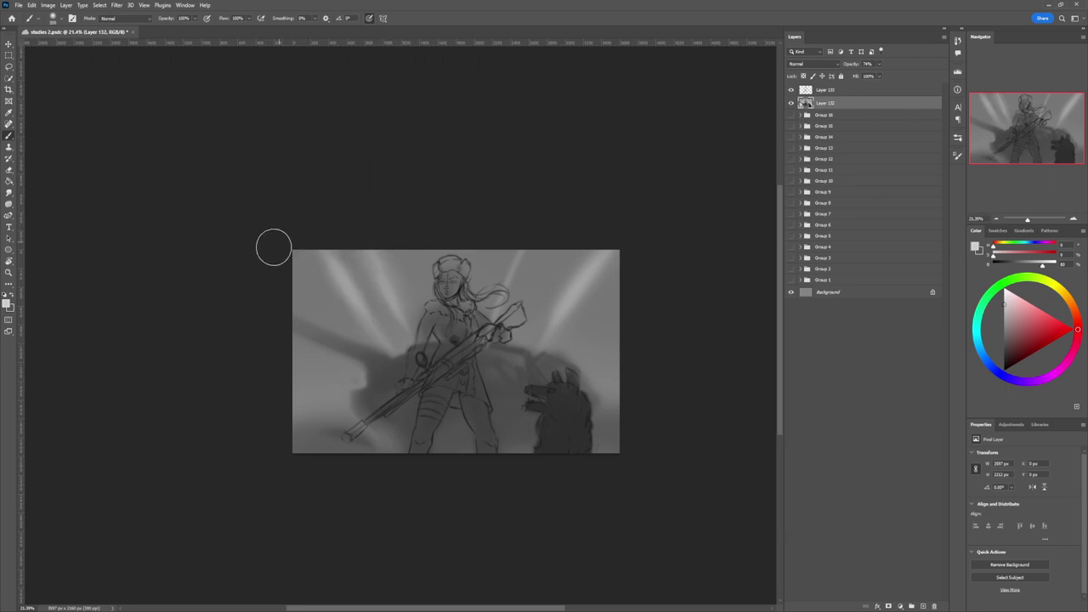
Step: Add thinner, lower light streaks near both canvas edges with a smaller brush, undoing a stray stroke
{"action": "key", "text": "bracketleft"}
{"action": "key", "text": "bracketleft"}
{"action": "key", "text": "bracketleft"}
{"action": "key", "text": "bracketleft"}
{"action": "key", "text": "bracketleft"}
{"action": "key", "text": "bracketleft"}
{"action": "key", "text": "bracketleft"}
{"action": "key", "text": "bracketleft"}
{"action": "mouse_move", "coordinate": [357, 325]}
{"action": "left_mouse_down"}
{"action": "mouse_move", "coordinate": [268, 270]}
{"action": "mouse_move", "coordinate": [345, 339]}
{"action": "left_mouse_up"}
{"action": "key", "text": "ctrl+z"}
{"action": "left_click_drag", "start_coordinate": [571, 360], "coordinate": [600, 363]}
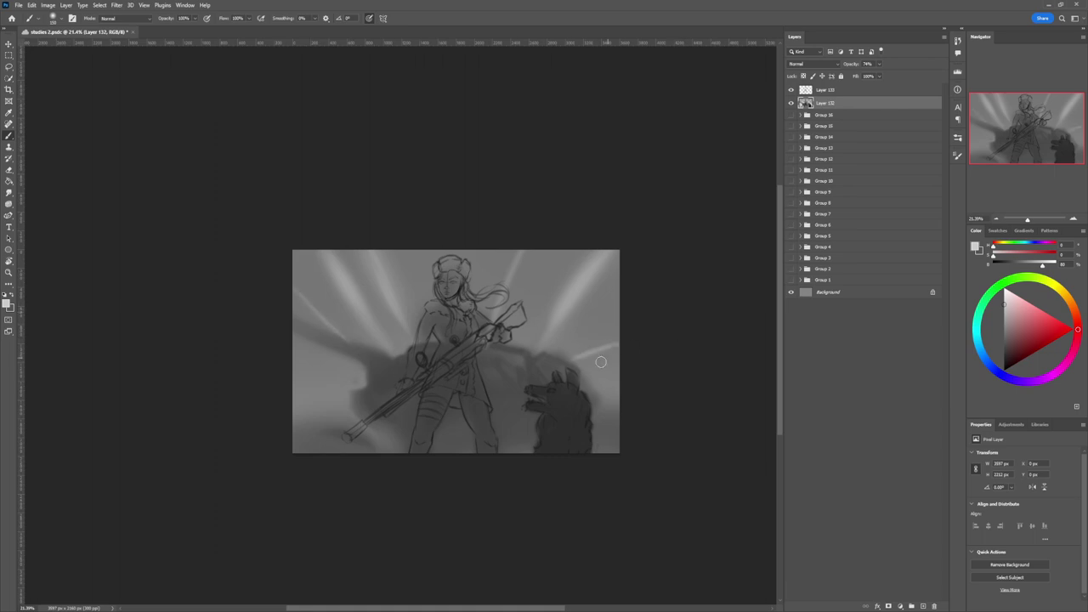
Step: Paint dark gray aircraft silhouettes in both upper corners of the sky and a small one near the right edge
{"action": "left_click_drag", "start_coordinate": [1008, 348], "coordinate": [1003, 349]}
{"action": "left_click_drag", "start_coordinate": [566, 278], "coordinate": [592, 260]}
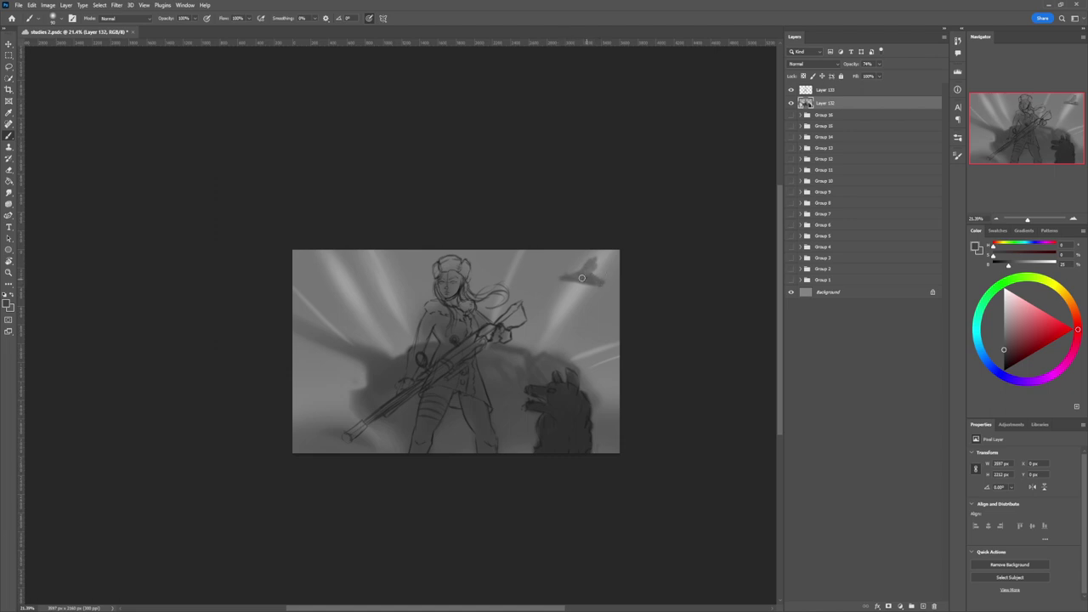
{"action": "left_click_drag", "start_coordinate": [581, 277], "coordinate": [585, 264]}
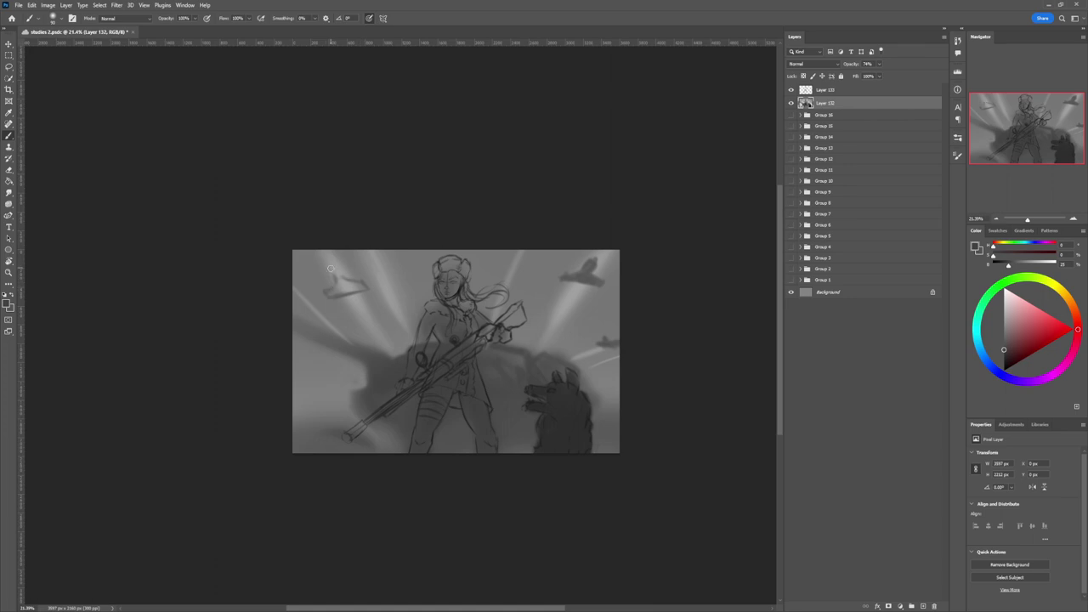
{"action": "mouse_move", "coordinate": [337, 279]}
{"action": "left_mouse_down"}
{"action": "mouse_move", "coordinate": [333, 289]}
{"action": "mouse_move", "coordinate": [357, 286]}
{"action": "mouse_move", "coordinate": [335, 266]}
{"action": "mouse_move", "coordinate": [333, 287]}
{"action": "mouse_move", "coordinate": [355, 288]}
{"action": "left_mouse_up"}
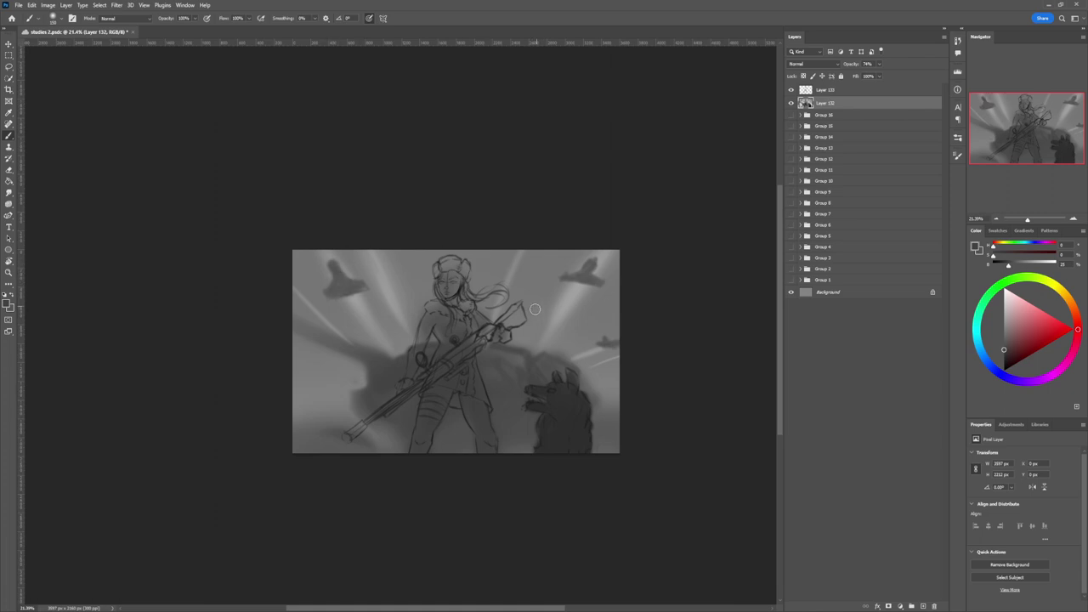
Step: Brush broad, soft dark gray strokes over the canvas edges and lower area with a much larger brush
{"action": "key", "text": "bracketright"}
{"action": "key", "text": "bracketright"}
{"action": "key", "text": "bracketright"}
{"action": "key", "text": "bracketright"}
{"action": "key", "text": "bracketright"}
{"action": "key", "text": "bracketright"}
{"action": "key", "text": "bracketright"}
{"action": "key", "text": "bracketright"}
{"action": "key", "text": "bracketright"}
{"action": "key", "text": "bracketright"}
{"action": "key", "text": "bracketright"}
{"action": "key", "text": "bracketright"}
{"action": "key", "text": "bracketright"}
{"action": "key", "text": "bracketright"}
{"action": "key", "text": "bracketright"}
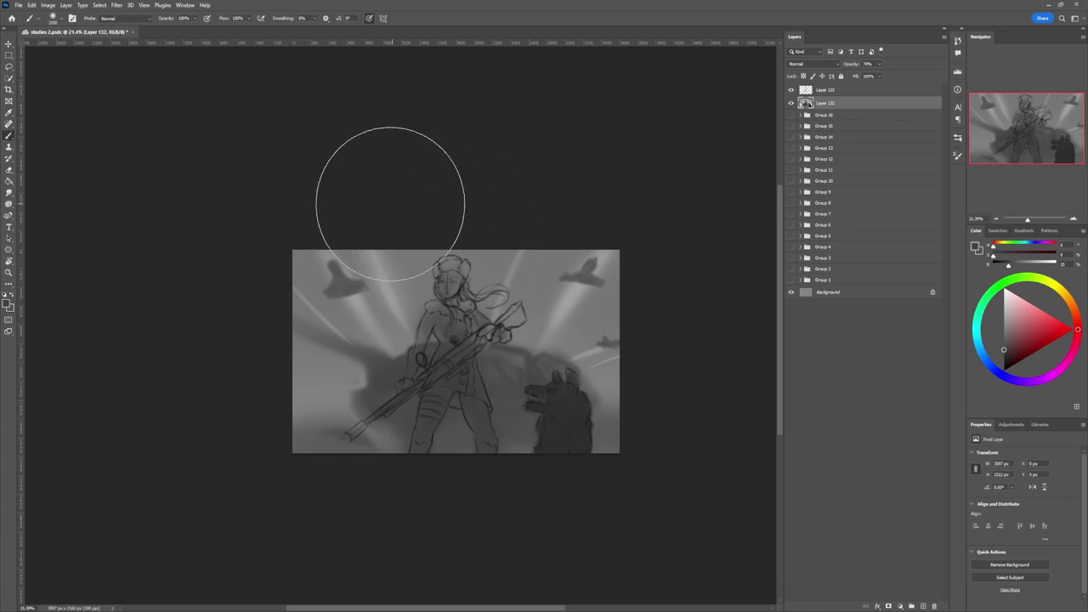
{"action": "left_click_drag", "start_coordinate": [541, 239], "coordinate": [555, 250]}
{"action": "mouse_move", "coordinate": [284, 308]}
{"action": "left_mouse_down"}
{"action": "mouse_move", "coordinate": [284, 385]}
{"action": "mouse_move", "coordinate": [374, 358]}
{"action": "left_mouse_up"}
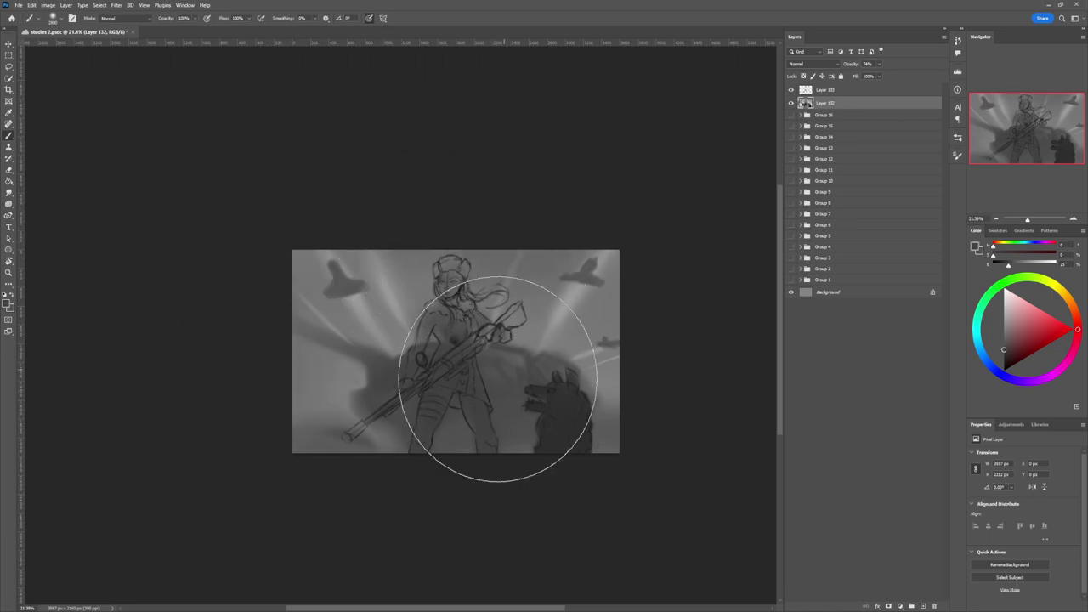
{"action": "left_click_drag", "start_coordinate": [476, 407], "coordinate": [445, 407]}
{"action": "left_click_drag", "start_coordinate": [495, 374], "coordinate": [514, 375]}
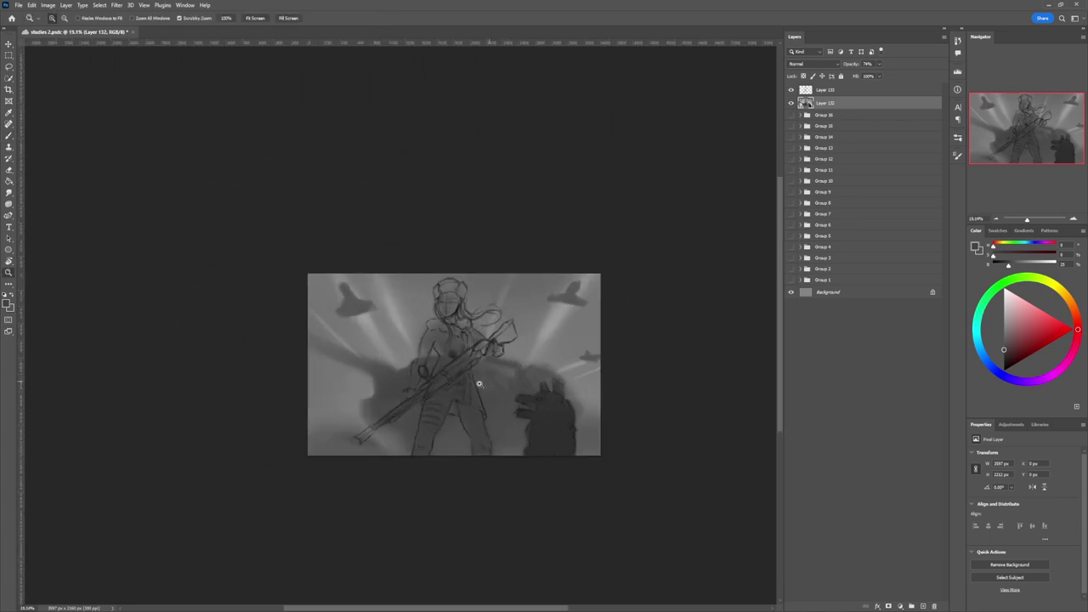
Step: Lasso the outline of the standing figure, including the rifle, hat and flowing hair
{"action": "scroll", "coordinate": [502, 416], "scroll_direction": "up", "scroll_amount": 3}
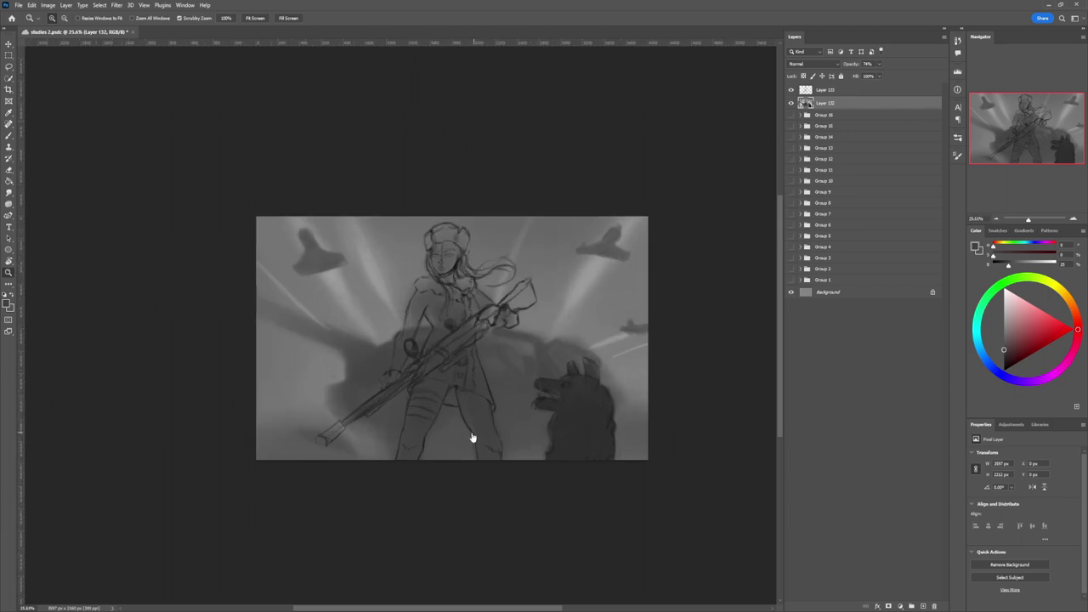
{"action": "key", "text": "l"}
{"action": "mouse_move", "coordinate": [505, 469]}
{"action": "left_mouse_down"}
{"action": "mouse_move", "coordinate": [483, 357]}
{"action": "mouse_move", "coordinate": [498, 334]}
{"action": "left_mouse_up"}
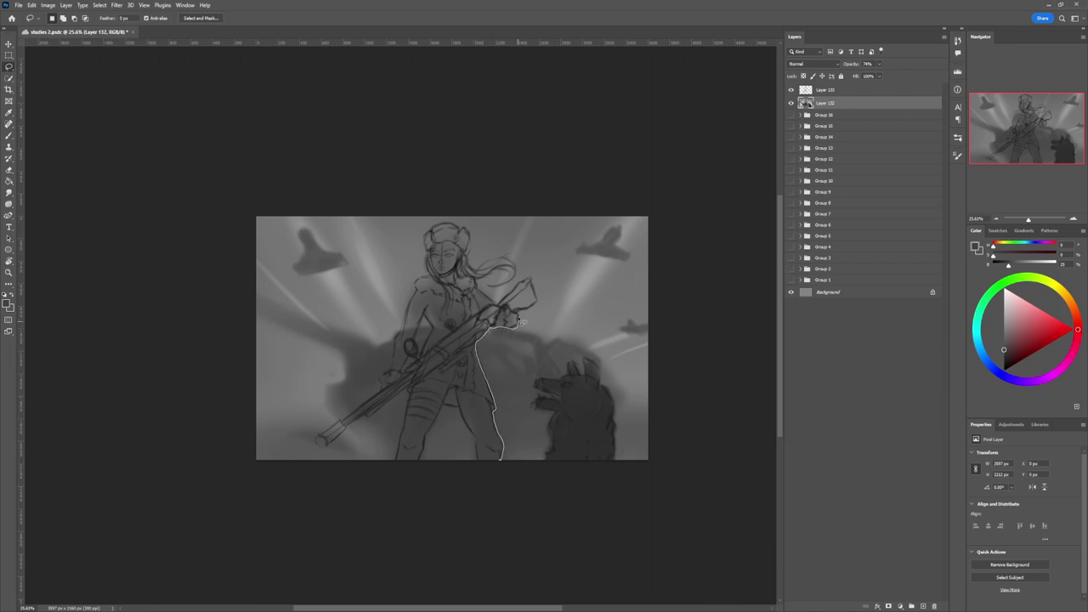
{"action": "mouse_move", "coordinate": [525, 286]}
{"action": "left_mouse_down"}
{"action": "mouse_move", "coordinate": [479, 287]}
{"action": "mouse_move", "coordinate": [497, 272]}
{"action": "mouse_move", "coordinate": [507, 274]}
{"action": "mouse_move", "coordinate": [493, 289]}
{"action": "mouse_move", "coordinate": [517, 280]}
{"action": "mouse_move", "coordinate": [513, 262]}
{"action": "mouse_move", "coordinate": [470, 268]}
{"action": "left_mouse_up"}
{"action": "mouse_move", "coordinate": [456, 227]}
{"action": "left_mouse_down"}
{"action": "mouse_move", "coordinate": [436, 230]}
{"action": "mouse_move", "coordinate": [425, 253]}
{"action": "mouse_move", "coordinate": [431, 270]}
{"action": "mouse_move", "coordinate": [385, 391]}
{"action": "mouse_move", "coordinate": [318, 444]}
{"action": "mouse_move", "coordinate": [413, 392]}
{"action": "mouse_move", "coordinate": [398, 468]}
{"action": "mouse_move", "coordinate": [423, 468]}
{"action": "mouse_move", "coordinate": [456, 411]}
{"action": "mouse_move", "coordinate": [485, 463]}
{"action": "left_mouse_up"}
{"action": "key", "text": "b"}
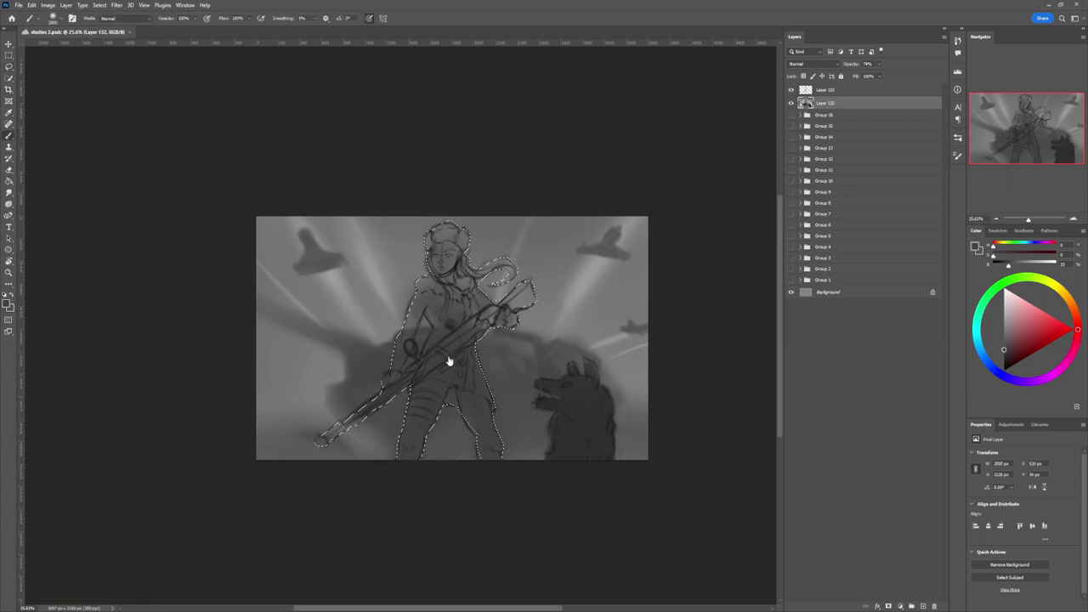
Step: Refine the figure selection, extending it around the rifle's muzzle and excluding the gap between arm and torso
{"action": "key", "text": "l"}
{"action": "key", "text": "shift"}
{"action": "key", "text": "alt"}
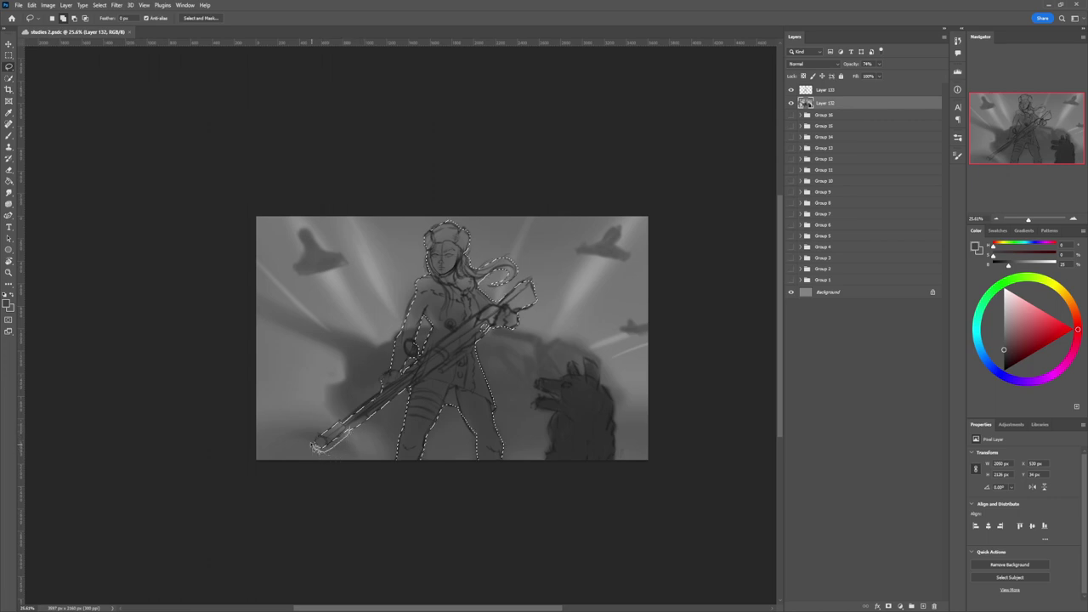
{"action": "mouse_move", "coordinate": [316, 445]}
{"action": "left_mouse_down"}
{"action": "mouse_move", "coordinate": [343, 424]}
{"action": "mouse_move", "coordinate": [366, 426]}
{"action": "left_mouse_up"}
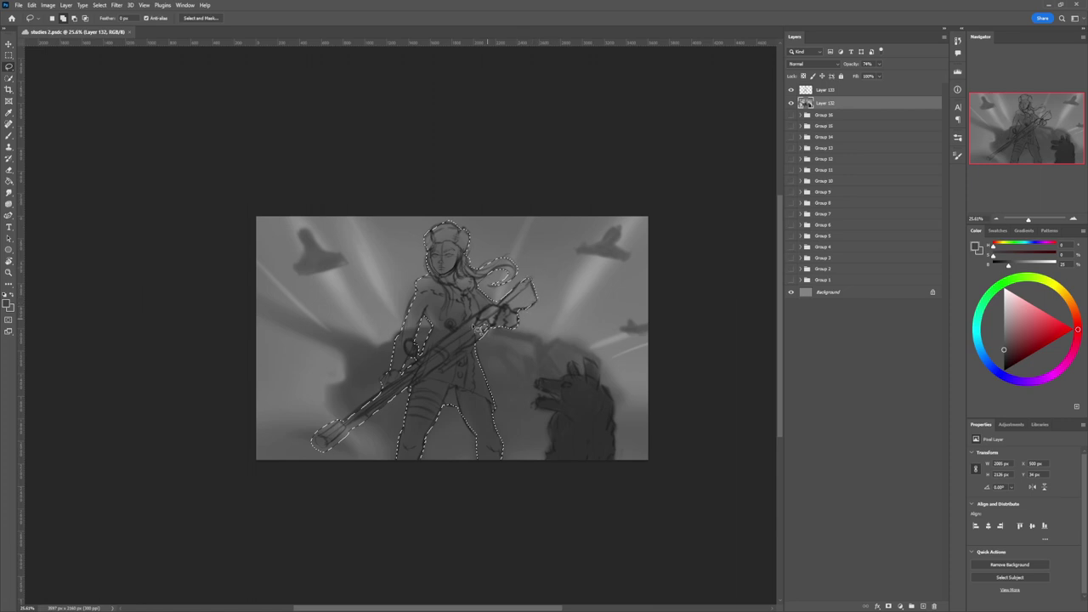
Step: Fill the selected figure with a dark gray silhouette tone using a very large soft brush
{"action": "key", "text": "b"}
{"action": "left_click_drag", "start_coordinate": [1000, 349], "coordinate": [1003, 360]}
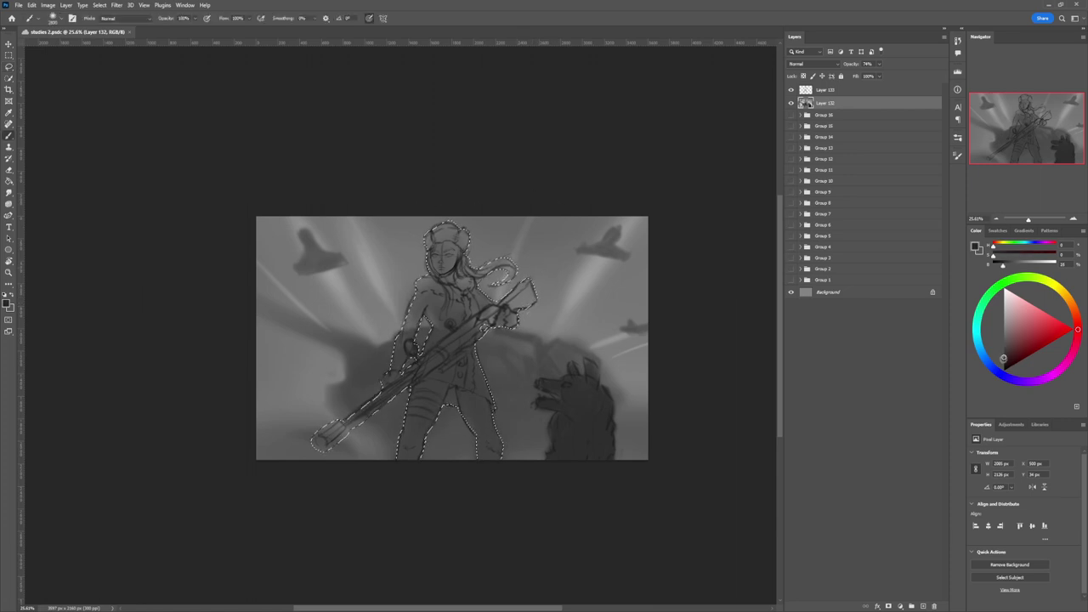
{"action": "key", "text": "bracketright"}
{"action": "key", "text": "bracketright"}
{"action": "key", "text": "bracketright"}
{"action": "key", "text": "bracketright"}
{"action": "key", "text": "bracketright"}
{"action": "key", "text": "bracketright"}
{"action": "key", "text": "bracketright"}
{"action": "mouse_move", "coordinate": [480, 387]}
{"action": "left_mouse_down"}
{"action": "mouse_move", "coordinate": [449, 284]}
{"action": "mouse_move", "coordinate": [408, 297]}
{"action": "mouse_move", "coordinate": [377, 346]}
{"action": "left_mouse_up"}
{"action": "left_click", "coordinate": [1003, 363]}
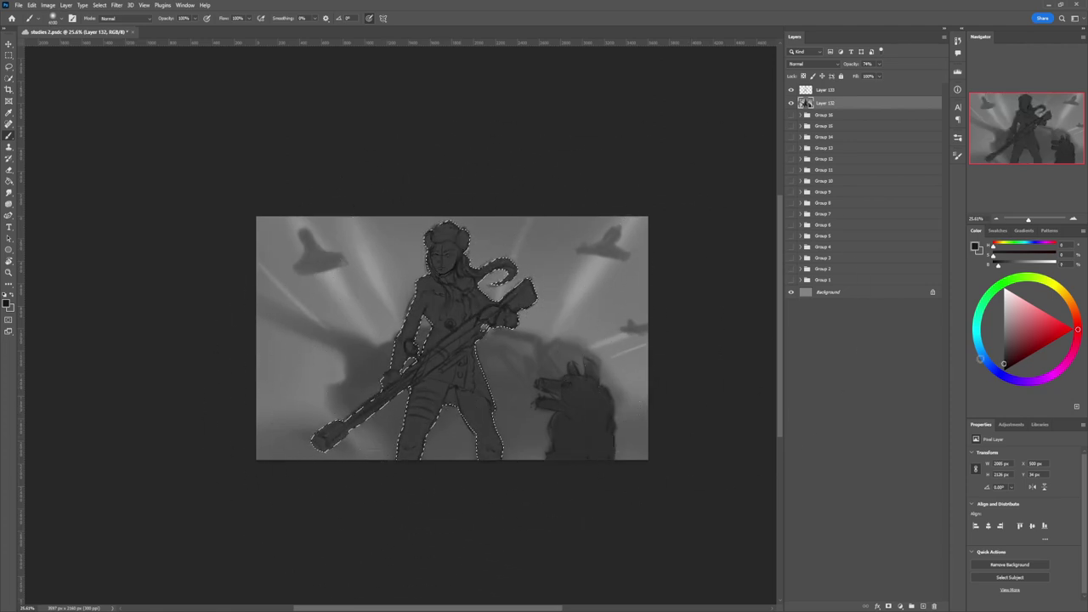
Step: Paint light gray highlights on the fur hat, face and collar inside the selection with a much smaller brush
{"action": "key", "text": "z"}
{"action": "left_click", "coordinate": [377, 403], "text": "alt"}
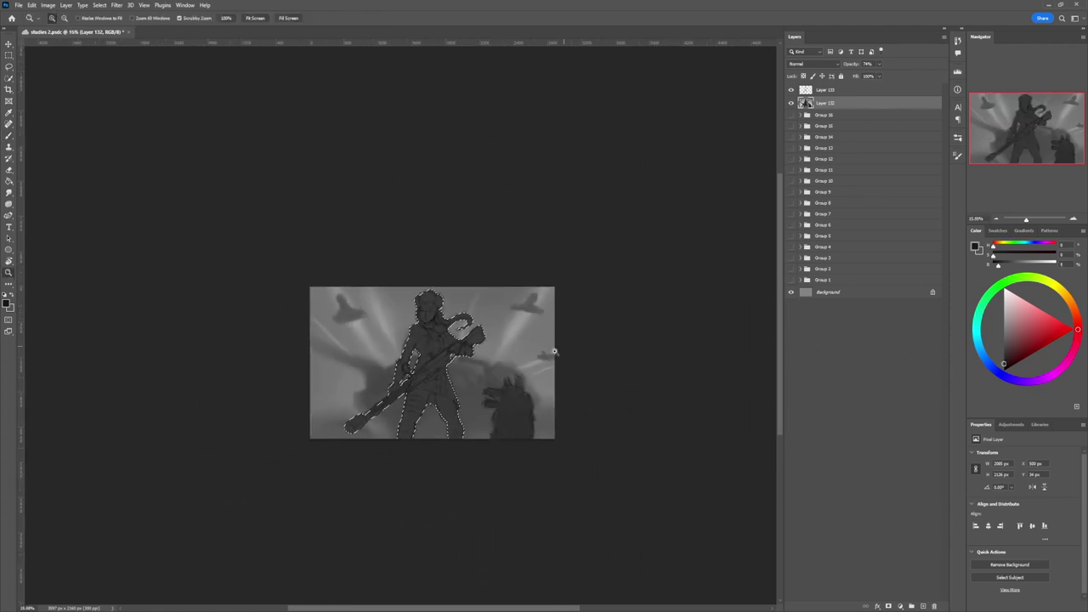
{"action": "left_click_drag", "start_coordinate": [476, 365], "coordinate": [495, 363]}
{"action": "key", "text": "b"}
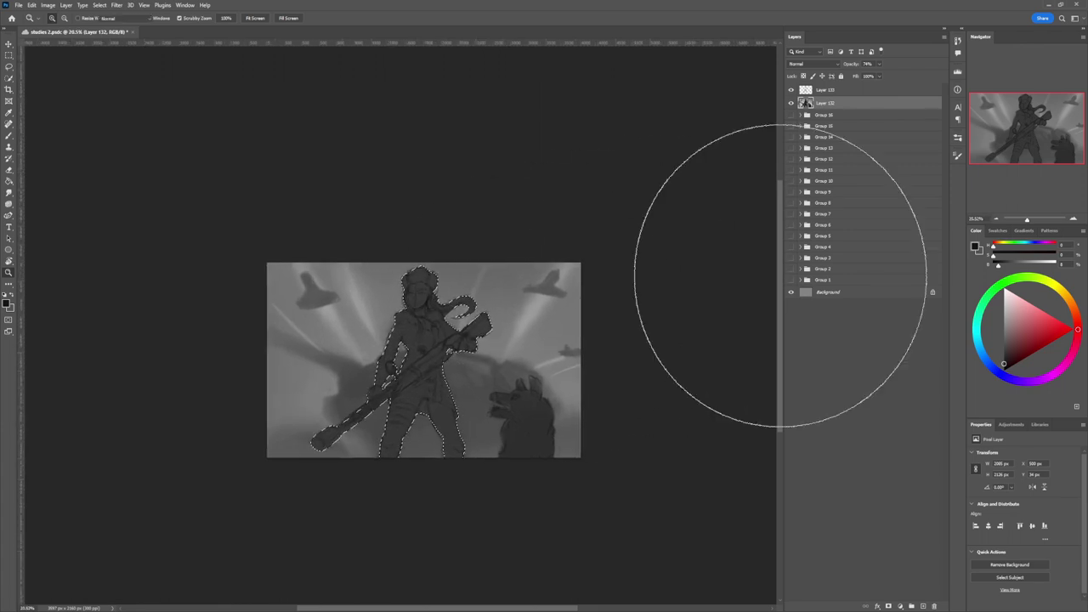
{"action": "left_click", "coordinate": [1003, 305]}
{"action": "left_click", "coordinate": [1003, 311]}
{"action": "key", "text": "["}
{"action": "key", "text": "["}
{"action": "key", "text": "["}
{"action": "key", "text": "["}
{"action": "key", "text": "["}
{"action": "key", "text": "["}
{"action": "key", "text": "["}
{"action": "key", "text": "["}
{"action": "key", "text": "["}
{"action": "key", "text": "["}
{"action": "key", "text": "["}
{"action": "key", "text": "["}
{"action": "key", "text": "["}
{"action": "key", "text": "["}
{"action": "key", "text": "["}
{"action": "key", "text": "["}
{"action": "key", "text": "["}
{"action": "key", "text": "["}
{"action": "key", "text": "["}
{"action": "key", "text": "["}
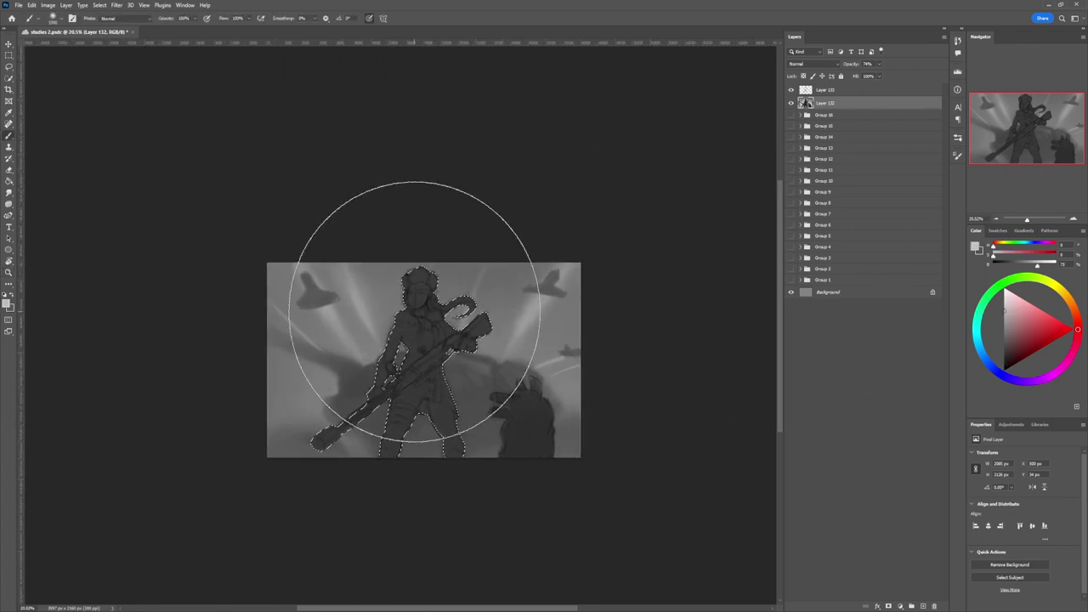
{"action": "key", "text": "bracketleft"}
{"action": "key", "text": "bracketleft"}
{"action": "key", "text": "bracketleft"}
{"action": "key", "text": "bracketleft"}
{"action": "key", "text": "bracketleft"}
{"action": "key", "text": "bracketleft"}
{"action": "key", "text": "bracketleft"}
{"action": "key", "text": "bracketleft"}
{"action": "key", "text": "bracketleft"}
{"action": "key", "text": "bracketleft"}
{"action": "key", "text": "bracketleft"}
{"action": "key", "text": "bracketleft"}
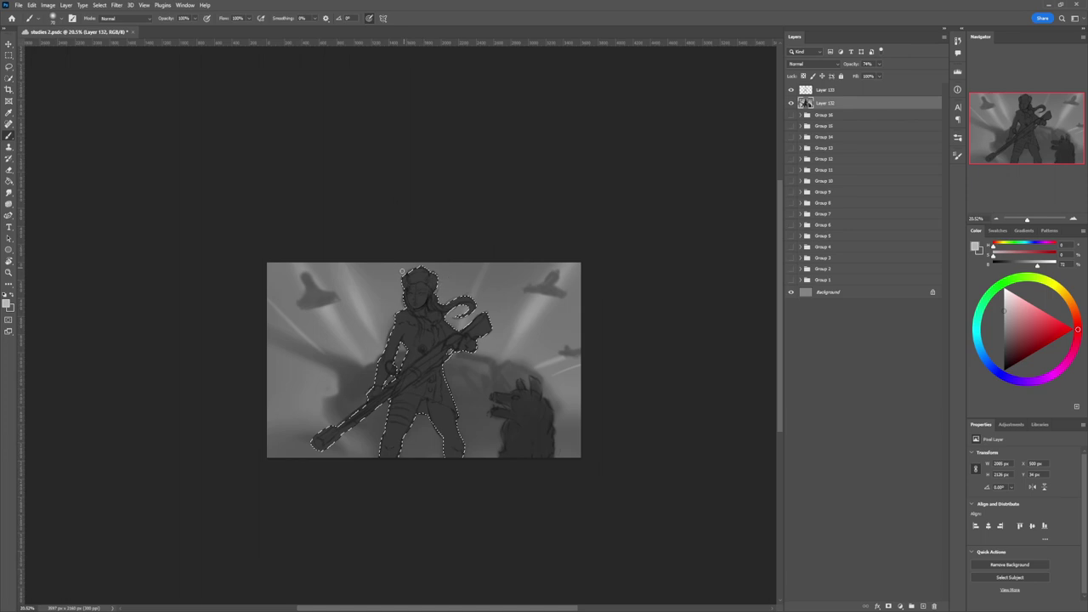
{"action": "key", "text": "bracketright"}
{"action": "key", "text": "bracketright"}
{"action": "key", "text": "bracketright"}
{"action": "key", "text": "bracketright"}
{"action": "key", "text": "bracketright"}
{"action": "key", "text": "bracketright"}
{"action": "key", "text": "bracketright"}
{"action": "left_click_drag", "start_coordinate": [408, 263], "coordinate": [407, 277]}
{"action": "key", "text": "bracketright"}
{"action": "key", "text": "bracketright"}
{"action": "key", "text": "bracketright"}
{"action": "key", "text": "bracketright"}
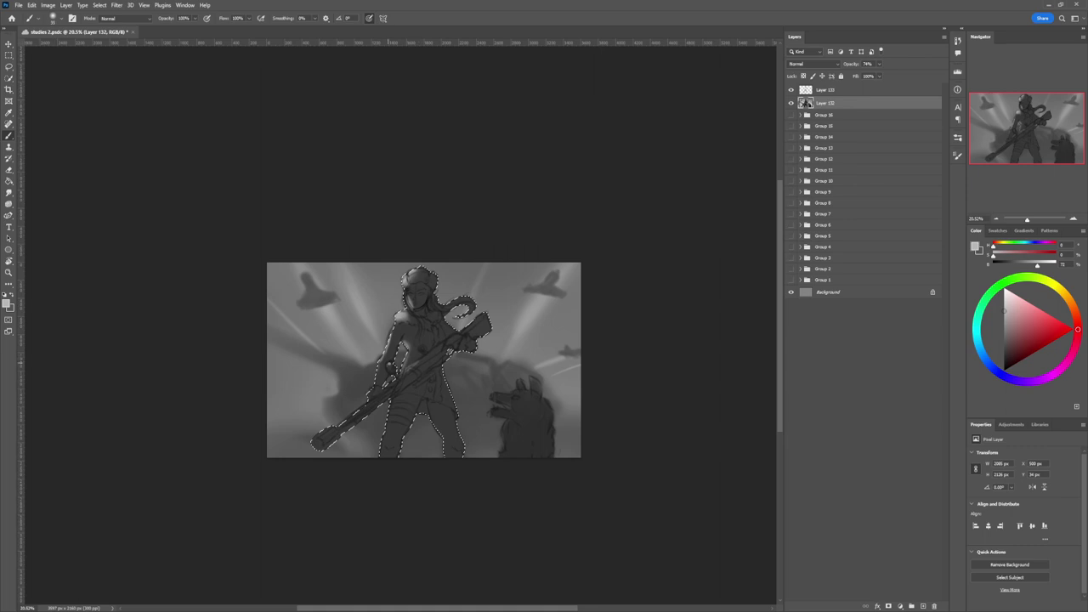
Step: Add light gray highlights along the rifle barrel and, with larger brushes, on the figure's legs
{"action": "left_click_drag", "start_coordinate": [306, 450], "coordinate": [328, 426]}
{"action": "key", "text": "bracketright"}
{"action": "key", "text": "bracketright"}
{"action": "key", "text": "bracketright"}
{"action": "key", "text": "bracketright"}
{"action": "key", "text": "bracketright"}
{"action": "key", "text": "bracketright"}
{"action": "key", "text": "bracketright"}
{"action": "left_click_drag", "start_coordinate": [374, 443], "coordinate": [386, 414]}
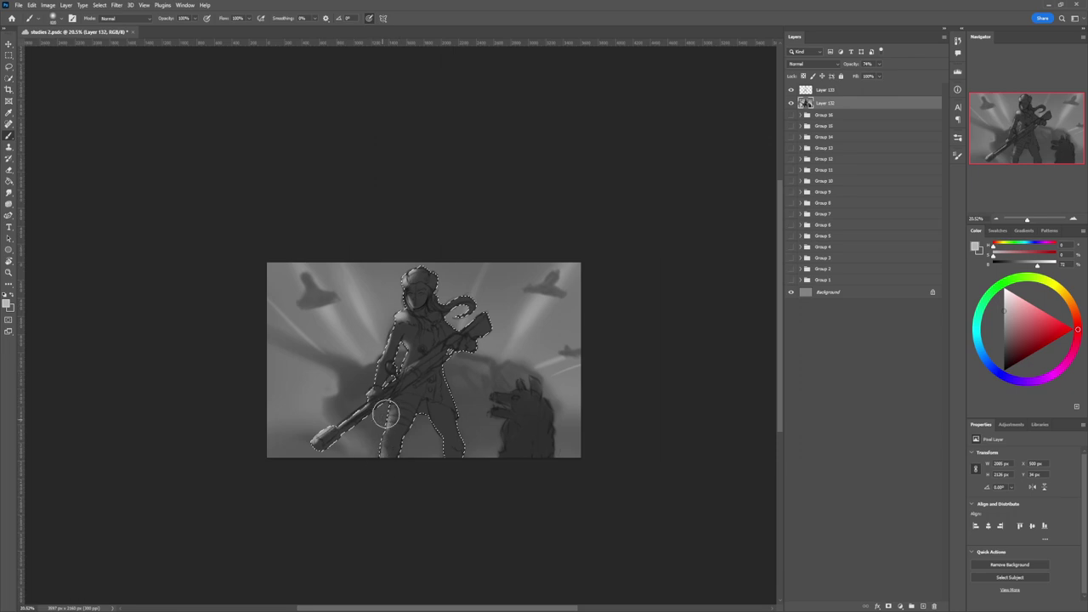
{"action": "key", "text": "bracketleft"}
{"action": "key", "text": "bracketleft"}
{"action": "key", "text": "bracketleft"}
{"action": "key", "text": "bracketright"}
{"action": "key", "text": "bracketright"}
{"action": "key", "text": "bracketright"}
{"action": "key", "text": "bracketright"}
{"action": "key", "text": "bracketright"}
{"action": "key", "text": "bracketright"}
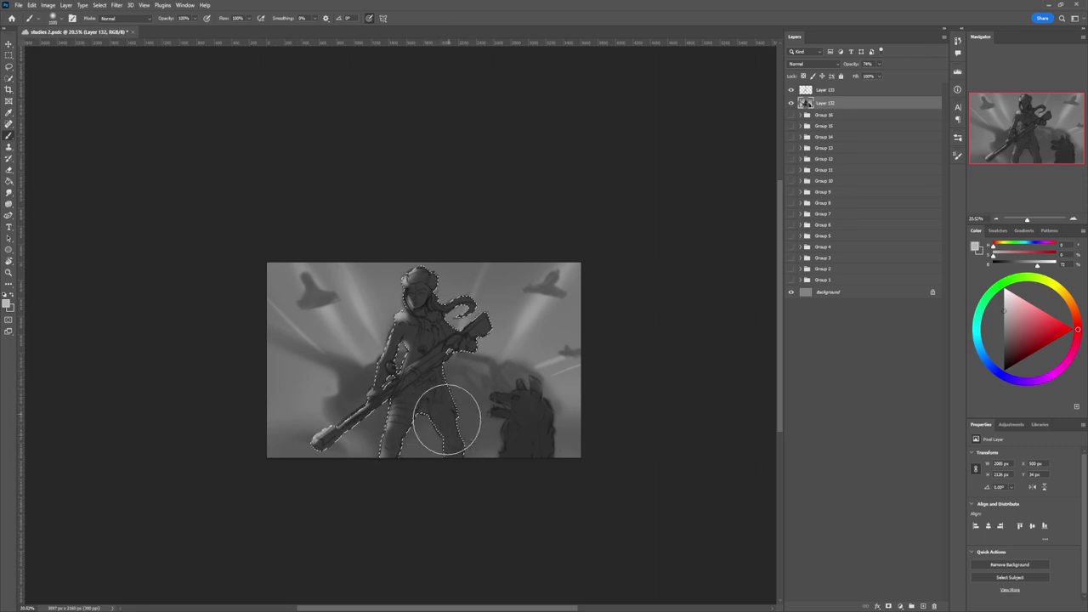
Step: Sample a medium gray from the canvas and softly lighten the figure's face, chest and coat
{"action": "key", "text": "bracketleft"}
{"action": "key", "text": "bracketleft"}
{"action": "key", "text": "bracketleft"}
{"action": "left_click", "coordinate": [454, 356], "text": "alt"}
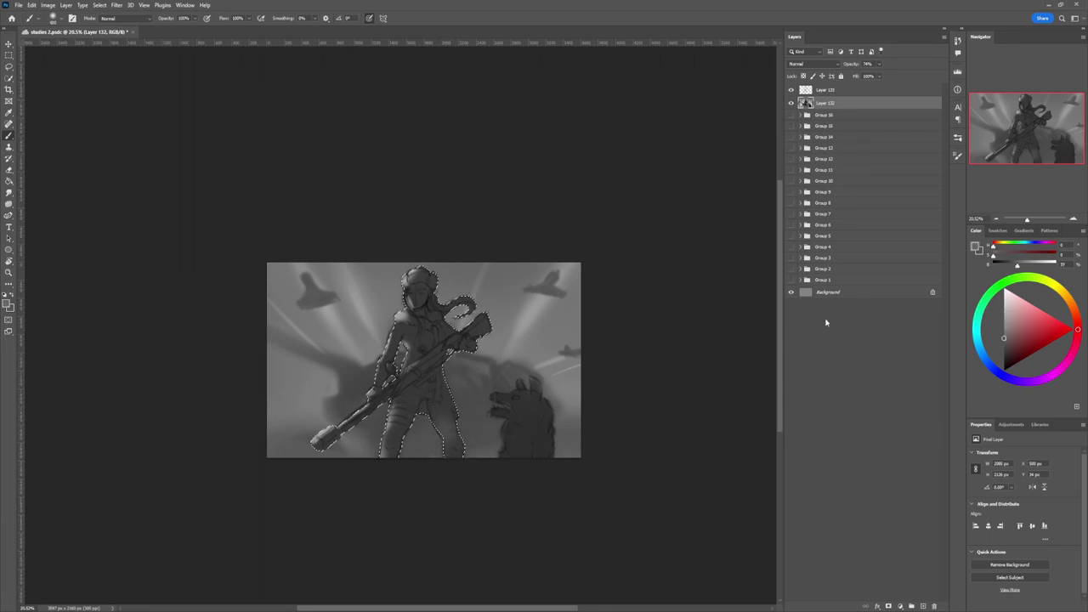
{"action": "key", "text": "bracketright"}
{"action": "key", "text": "bracketright"}
{"action": "key", "text": "bracketright"}
{"action": "key", "text": "bracketleft"}
{"action": "key", "text": "bracketleft"}
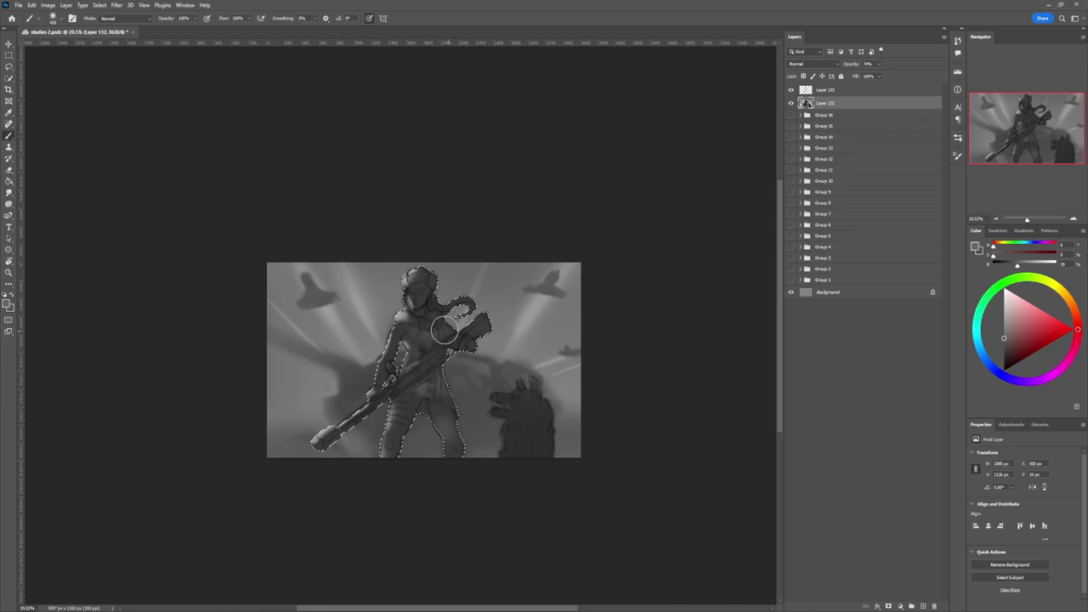
{"action": "mouse_move", "coordinate": [418, 297]}
{"action": "left_mouse_down"}
{"action": "mouse_move", "coordinate": [416, 287]}
{"action": "mouse_move", "coordinate": [420, 303]}
{"action": "left_mouse_up"}
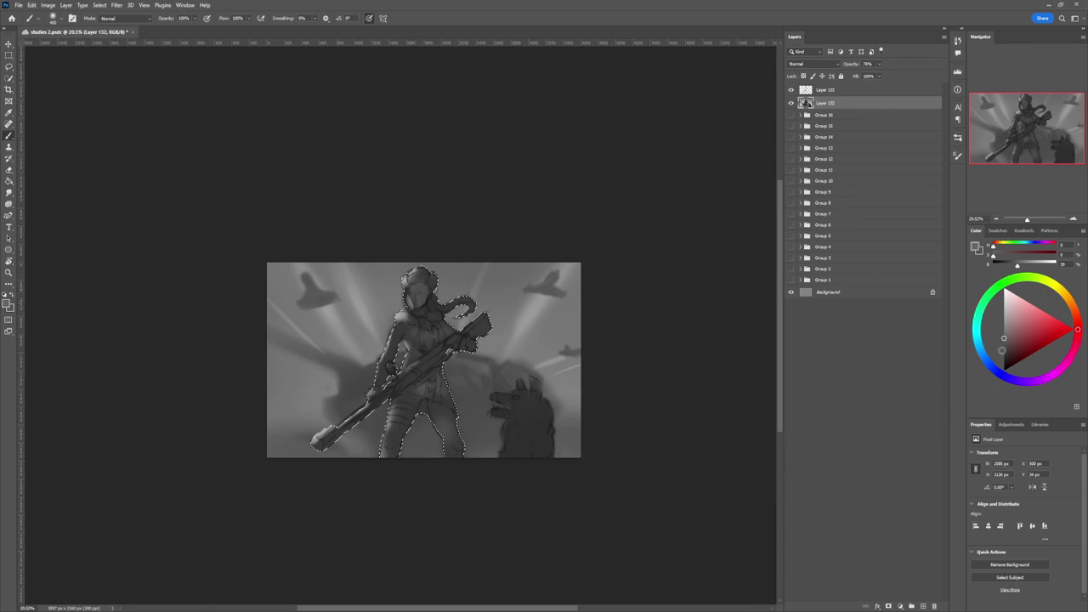
Step: Choose a near-black color and a smaller brush for dark accents on the figure
{"action": "left_click", "coordinate": [1004, 363]}
{"action": "key", "text": "bracketleft"}
{"action": "key", "text": "bracketleft"}
{"action": "key", "text": "bracketleft"}
{"action": "key", "text": "bracketleft"}
{"action": "key", "text": "bracketleft"}
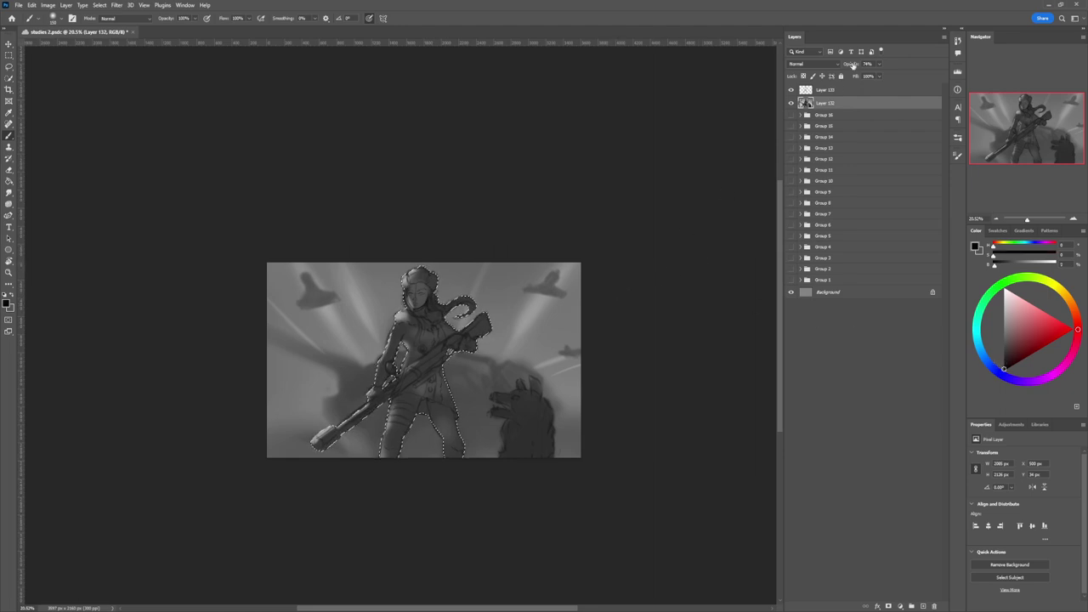
Step: Raise the opacity of Layer 132 and clear the figure selection
{"action": "left_click_drag", "start_coordinate": [852, 65], "coordinate": [855, 66]}
{"action": "key", "text": "Return"}
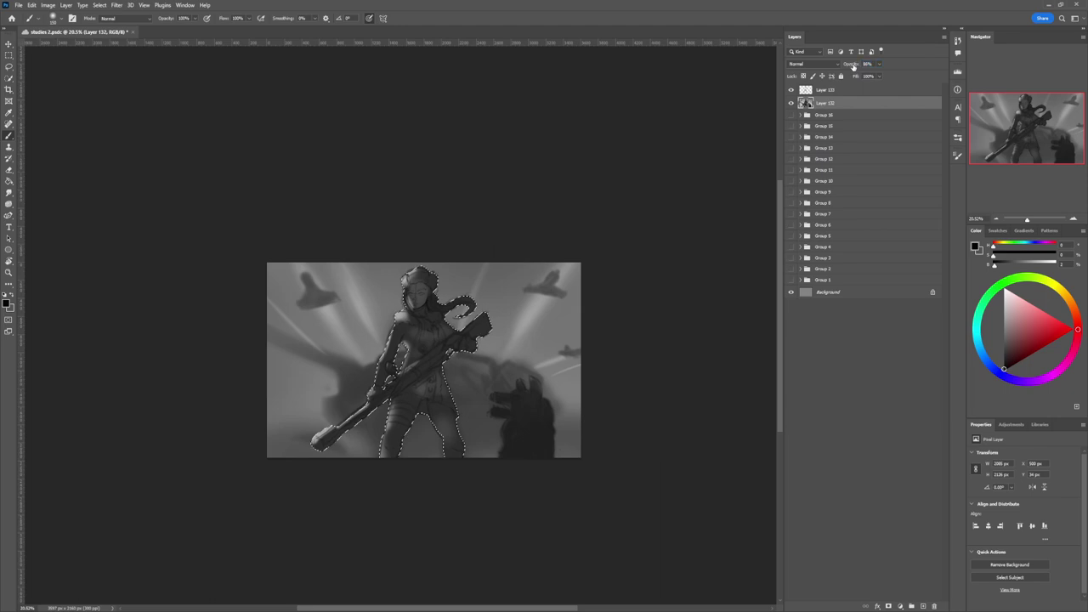
{"action": "key", "text": "z"}
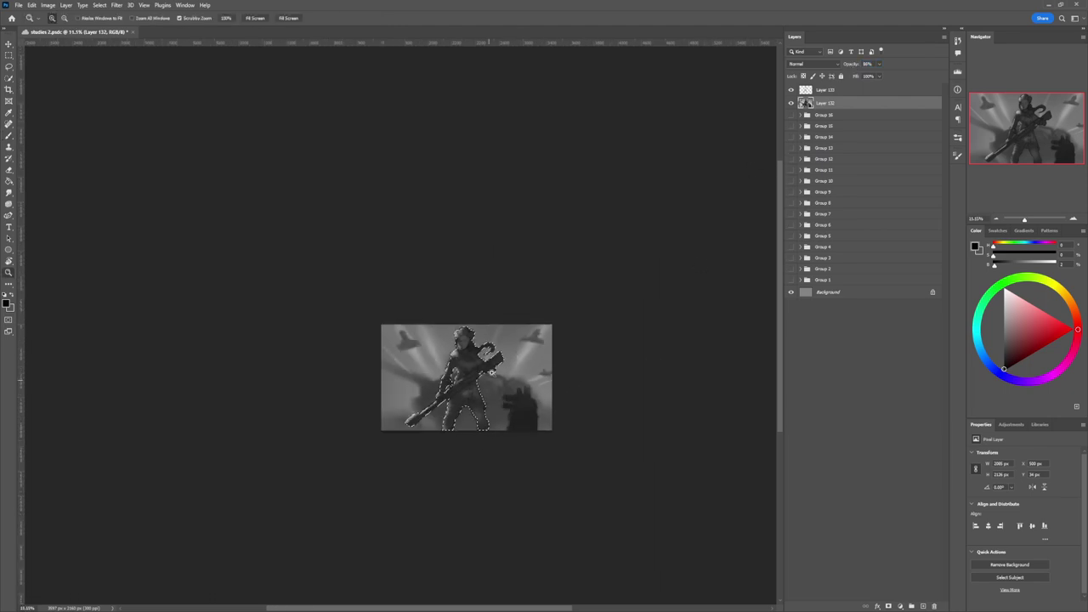
{"action": "mouse_move", "coordinate": [551, 418]}
{"action": "left_mouse_down"}
{"action": "mouse_move", "coordinate": [567, 427]}
{"action": "mouse_move", "coordinate": [555, 433]}
{"action": "mouse_move", "coordinate": [563, 444]}
{"action": "left_mouse_up"}
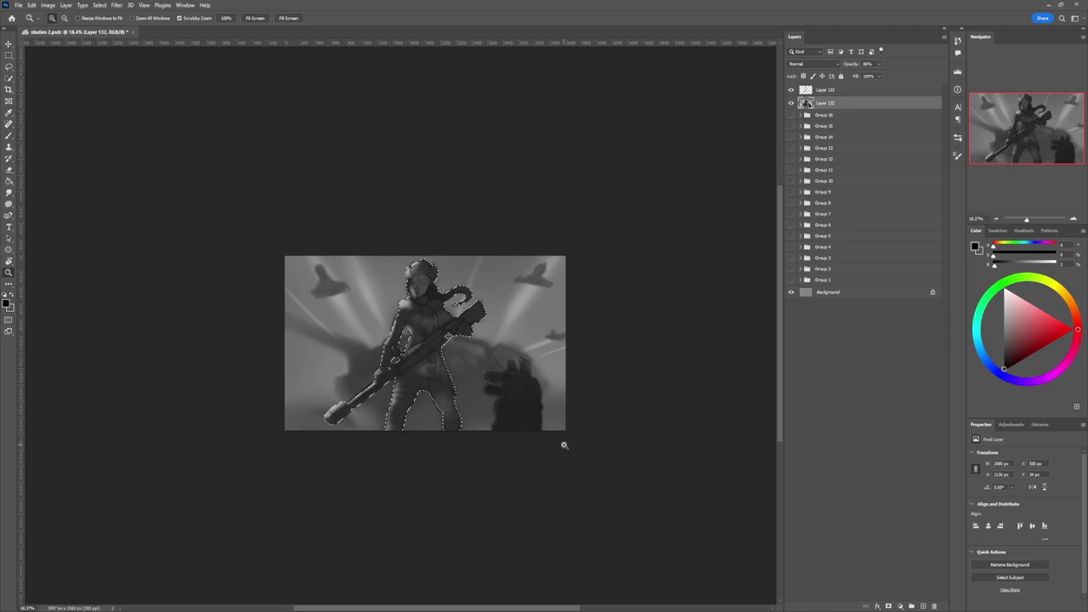
{"action": "left_click_drag", "start_coordinate": [425, 369], "coordinate": [433, 370]}
{"action": "key", "text": "ctrl+d"}
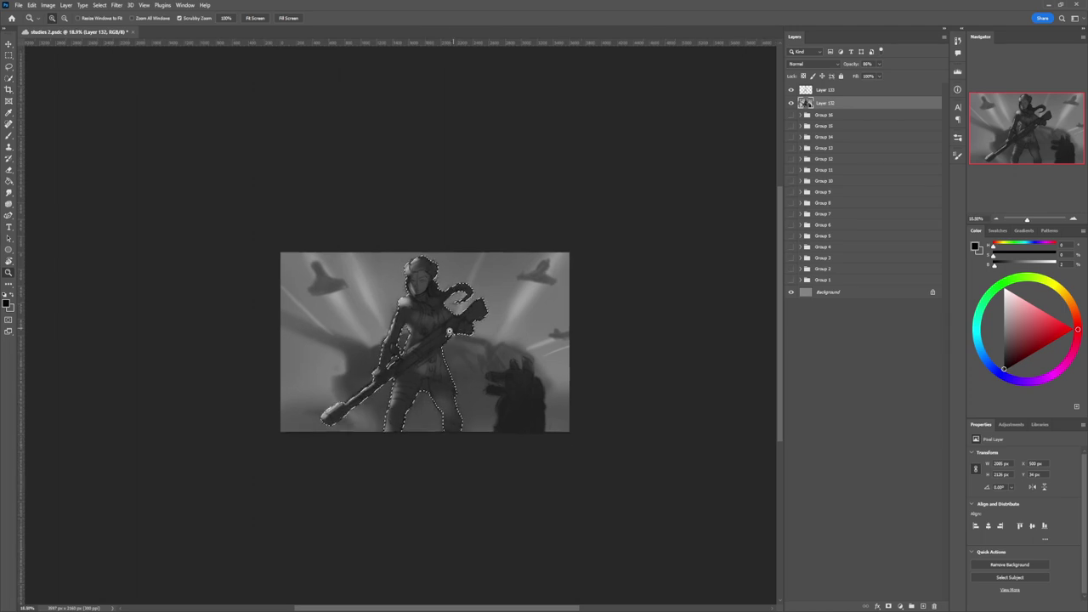
Step: Create a new layer above the line sketch for detailing the figure's head
{"action": "key", "text": "l"}
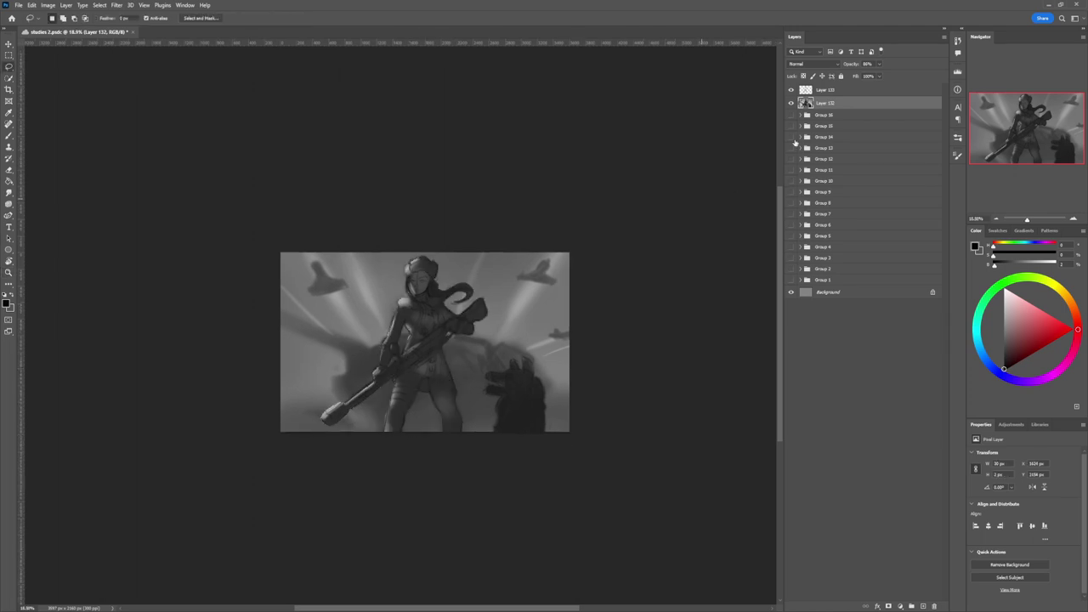
{"action": "key", "text": "ctrl+shift+alt+n"}
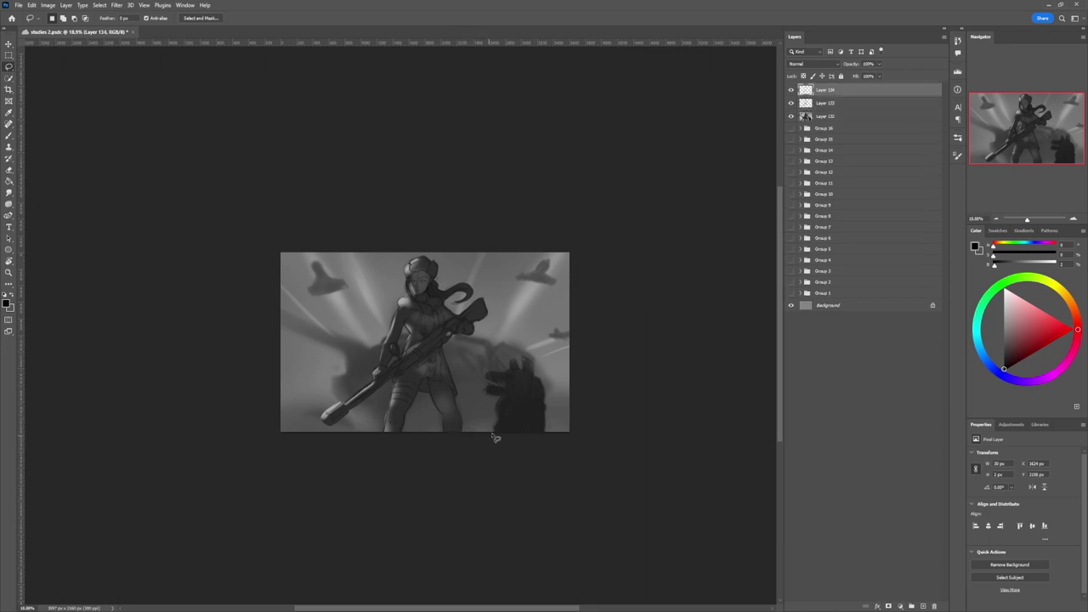
{"action": "key", "text": "z"}
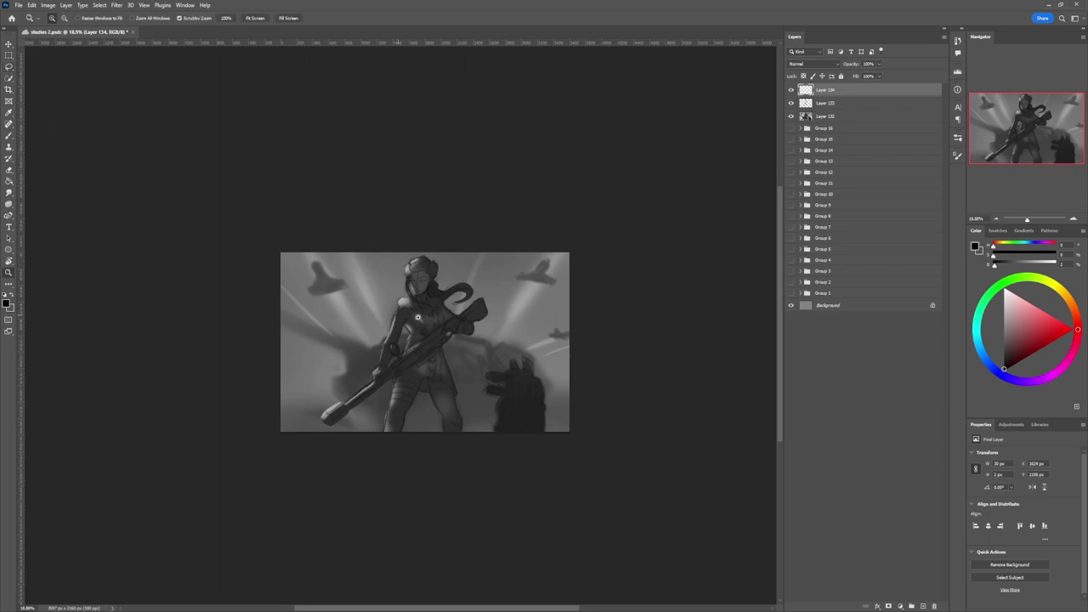
{"action": "left_click_drag", "start_coordinate": [436, 311], "coordinate": [501, 279]}
{"action": "left_click_drag", "start_coordinate": [442, 371], "coordinate": [462, 373]}
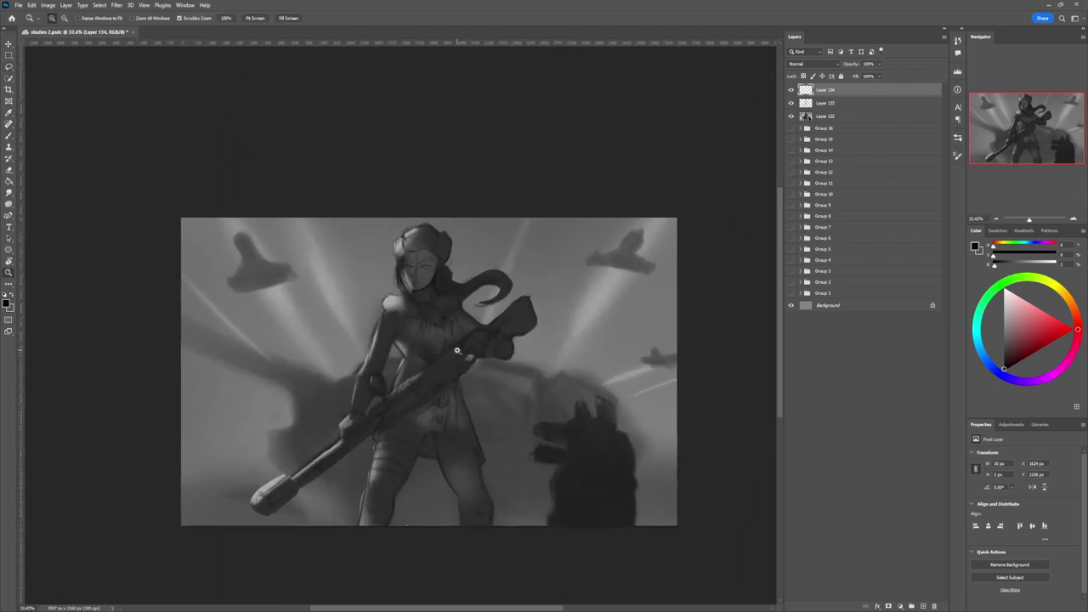
{"action": "scroll", "coordinate": [417, 259], "scroll_direction": "up", "scroll_amount": 8}
{"action": "scroll", "coordinate": [481, 291], "scroll_direction": "down", "scroll_amount": 2}
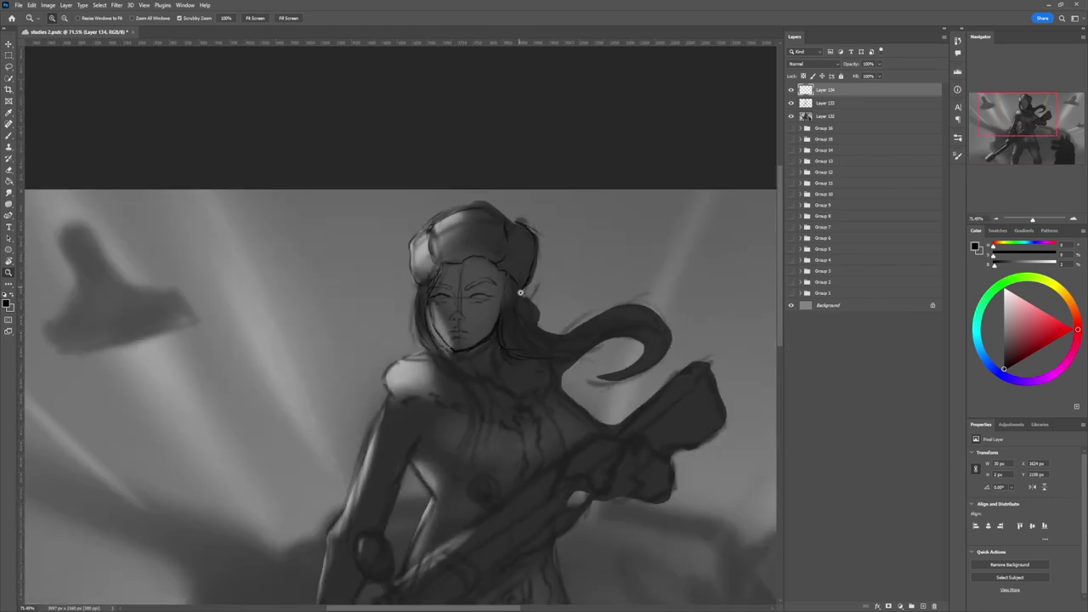
Step: Try near-black shading strokes on the figure's face and undo them
{"action": "key", "text": "b"}
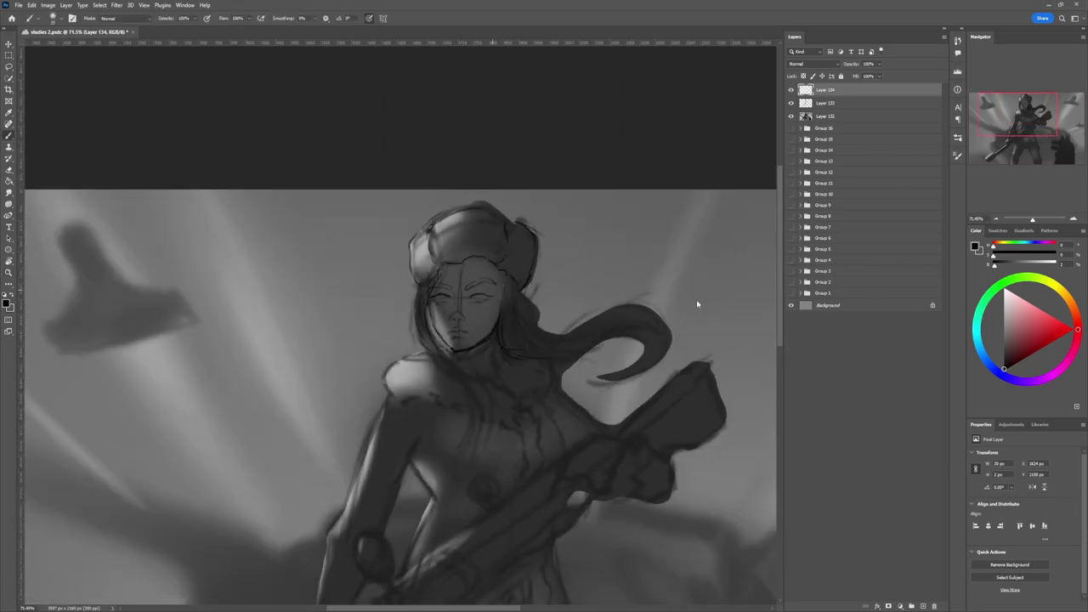
{"action": "left_click", "coordinate": [554, 355]}
{"action": "left_click_drag", "start_coordinate": [463, 352], "coordinate": [479, 335]}
{"action": "key", "text": "l"}
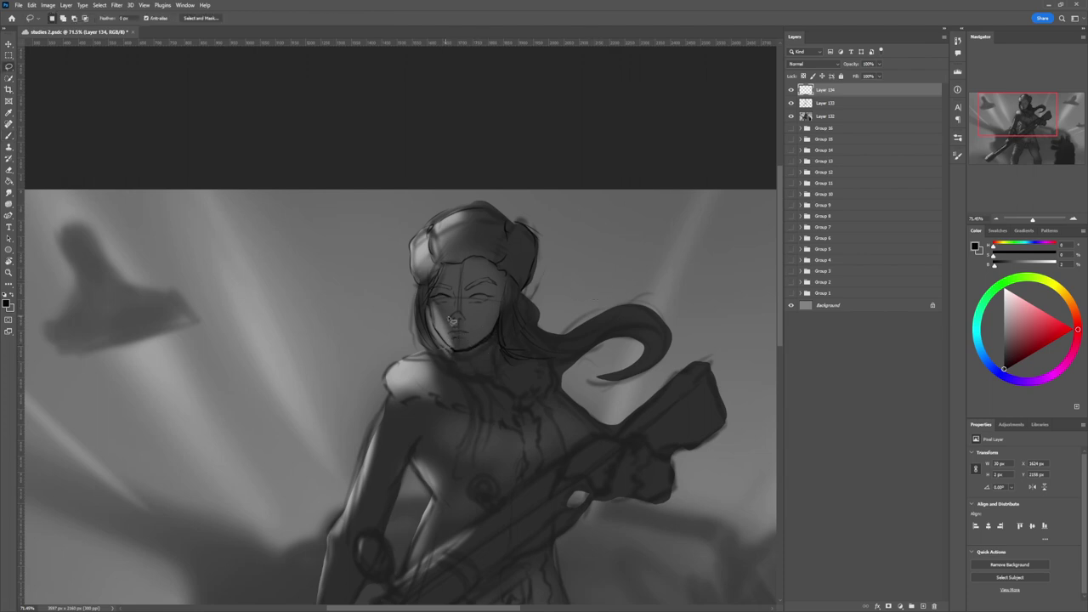
{"action": "key", "text": "b"}
{"action": "left_click_drag", "start_coordinate": [462, 332], "coordinate": [516, 305]}
{"action": "key", "text": "ctrl+z"}
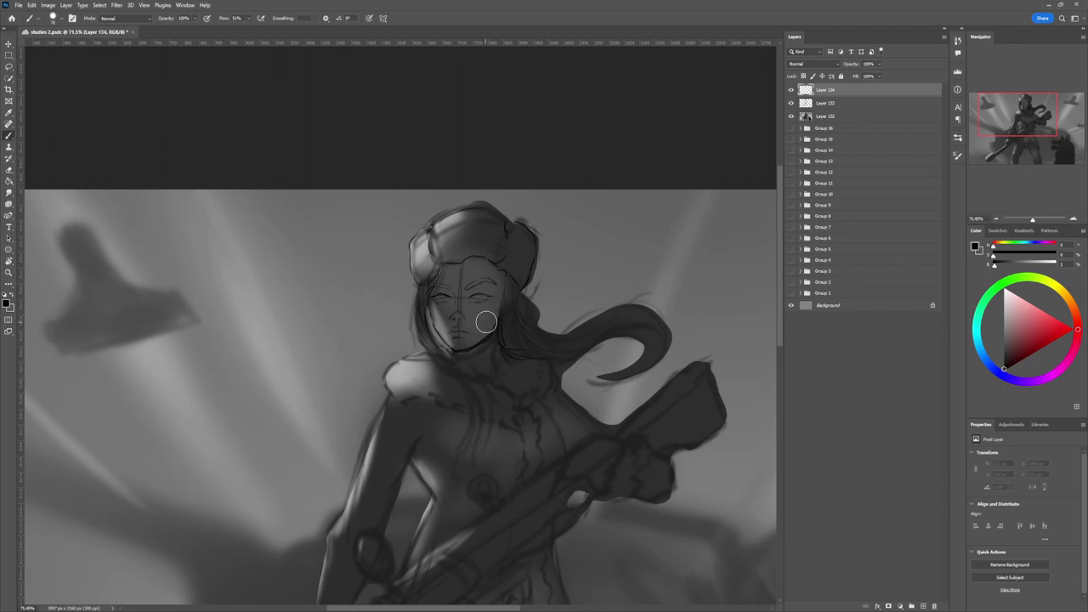
Step: Shade the eye sockets and the underside of the nose in dark gray, using a smaller brush for details
{"action": "left_click", "coordinate": [1003, 358]}
{"action": "mouse_move", "coordinate": [484, 290]}
{"action": "left_mouse_down"}
{"action": "mouse_move", "coordinate": [500, 292]}
{"action": "mouse_move", "coordinate": [488, 293]}
{"action": "left_mouse_up"}
{"action": "key", "text": "bracketleft"}
{"action": "key", "text": "bracketleft"}
{"action": "key", "text": "bracketleft"}
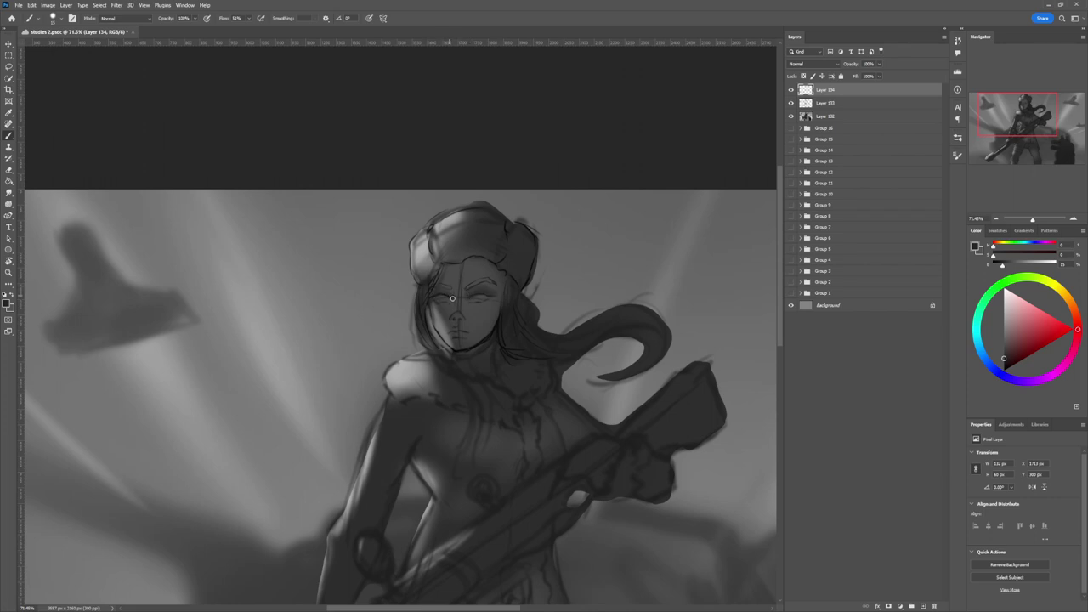
{"action": "left_click_drag", "start_coordinate": [452, 298], "coordinate": [449, 295]}
{"action": "left_click", "coordinate": [454, 315]}
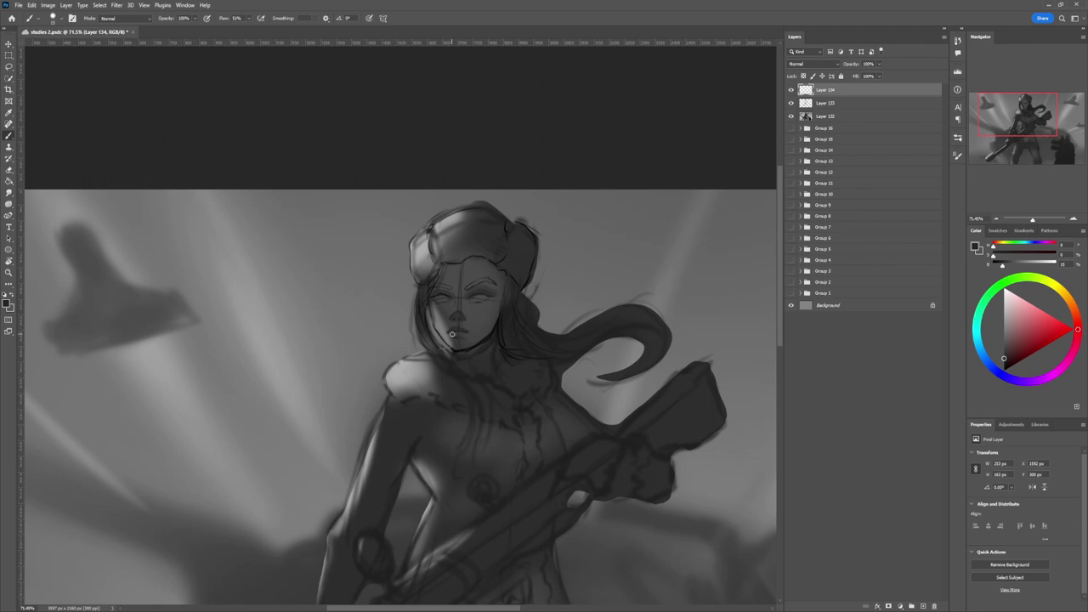
Step: Shade the figure's lips and lighten the whites of both eyes with a sampled gray
{"action": "left_click_drag", "start_coordinate": [451, 335], "coordinate": [464, 333]}
{"action": "left_click", "coordinate": [500, 312], "text": "alt"}
{"action": "key", "text": "]"}
{"action": "key", "text": "]"}
{"action": "key", "text": "]"}
{"action": "key", "text": "]"}
{"action": "mouse_move", "coordinate": [473, 298]}
{"action": "left_mouse_down"}
{"action": "mouse_move", "coordinate": [485, 297]}
{"action": "mouse_move", "coordinate": [446, 298]}
{"action": "left_mouse_up"}
Step: Paint bold near-black eyebrows and darken the upper eye area, switching between small brush sizes
{"action": "left_click_drag", "start_coordinate": [1015, 331], "coordinate": [995, 352]}
{"action": "key", "text": "["}
{"action": "key", "text": "["}
{"action": "key", "text": "["}
{"action": "key", "text": "["}
{"action": "key", "text": "["}
{"action": "key", "text": "["}
{"action": "key", "text": "["}
{"action": "left_click", "coordinate": [478, 298], "text": "alt"}
{"action": "key", "text": "]"}
{"action": "left_click_drag", "start_coordinate": [466, 289], "coordinate": [490, 282]}
Step: Paint the hair framing the shadow-side temple and cheek near-black, tidying its outer edge with a finer brush
{"action": "key", "text": "["}
{"action": "key", "text": "bracketright"}
{"action": "key", "text": "bracketright"}
{"action": "key", "text": "bracketright"}
{"action": "mouse_move", "coordinate": [436, 276]}
{"action": "left_mouse_down"}
{"action": "mouse_move", "coordinate": [419, 308]}
{"action": "mouse_move", "coordinate": [424, 324]}
{"action": "mouse_move", "coordinate": [425, 294]}
{"action": "mouse_move", "coordinate": [431, 344]}
{"action": "left_mouse_up"}
{"action": "left_click_drag", "start_coordinate": [418, 296], "coordinate": [439, 358]}
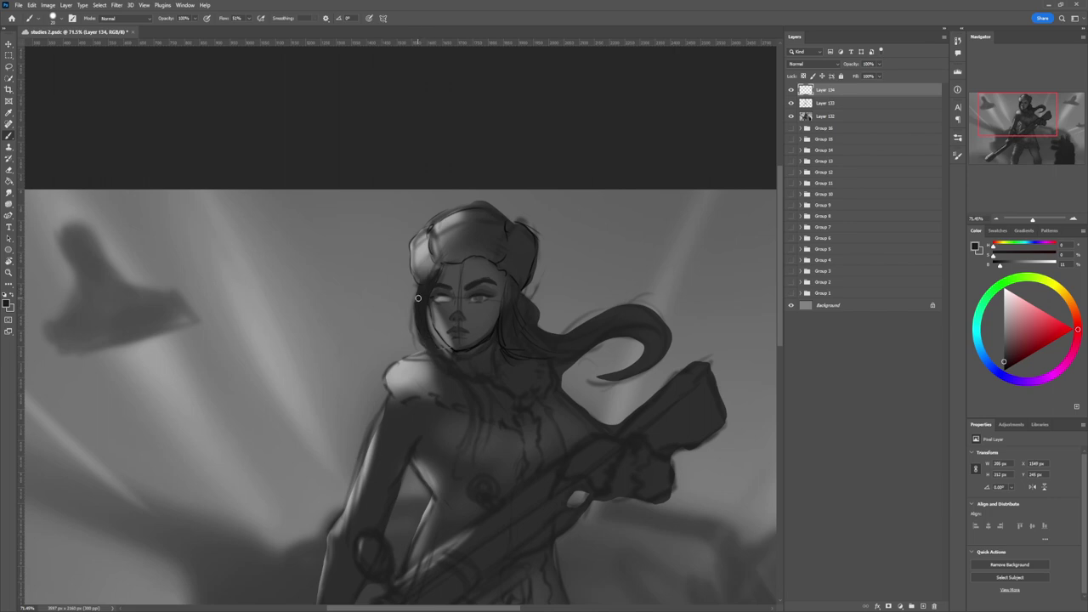
{"action": "key", "text": "bracketleft"}
{"action": "key", "text": "bracketleft"}
{"action": "key", "text": "bracketleft"}
{"action": "key", "text": "bracketleft"}
{"action": "key", "text": "bracketleft"}
{"action": "mouse_move", "coordinate": [417, 301]}
{"action": "left_mouse_down"}
{"action": "mouse_move", "coordinate": [440, 353]}
{"action": "mouse_move", "coordinate": [412, 335]}
{"action": "mouse_move", "coordinate": [427, 276]}
{"action": "mouse_move", "coordinate": [417, 288]}
{"action": "mouse_move", "coordinate": [431, 342]}
{"action": "mouse_move", "coordinate": [423, 282]}
{"action": "mouse_move", "coordinate": [413, 331]}
{"action": "mouse_move", "coordinate": [441, 359]}
{"action": "mouse_move", "coordinate": [429, 318]}
{"action": "mouse_move", "coordinate": [439, 347]}
{"action": "left_mouse_up"}
Step: Refine the contour between the cheek, jaw and framing hair using sampled facial and hair grays
{"action": "left_click", "coordinate": [479, 287], "text": "alt"}
{"action": "key", "text": "bracketright"}
{"action": "key", "text": "bracketright"}
{"action": "key", "text": "bracketright"}
{"action": "left_click", "coordinate": [428, 321], "text": "alt"}
{"action": "left_click_drag", "start_coordinate": [435, 332], "coordinate": [449, 349]}
Step: Touch up the eye nearest the framing hair and the cheek below it with sampled grays
{"action": "left_click", "coordinate": [442, 295], "text": "alt"}
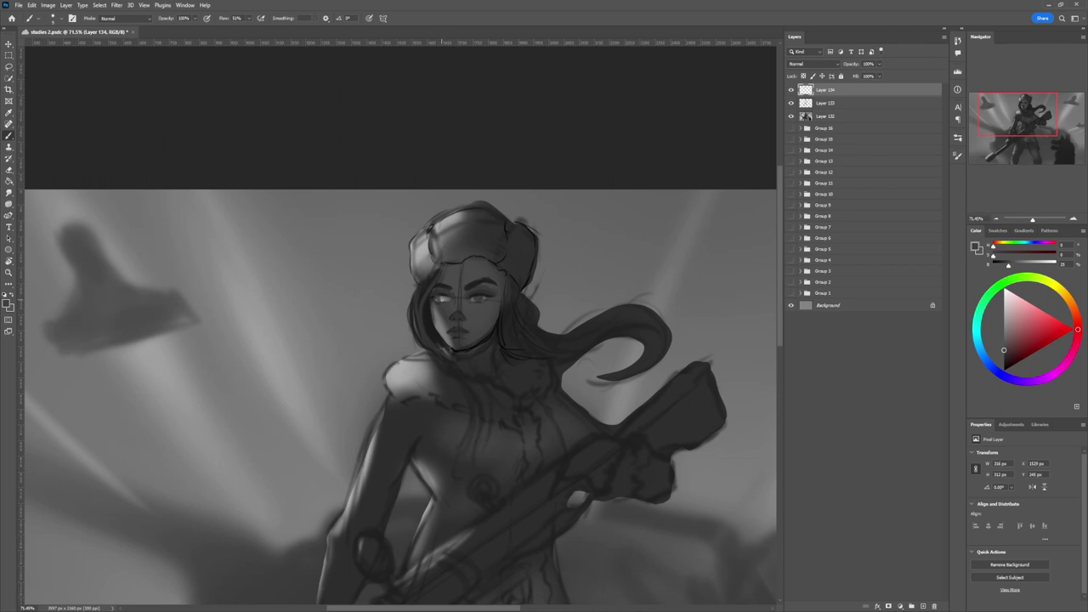
{"action": "left_click", "coordinate": [444, 299]}
{"action": "left_click", "coordinate": [438, 298], "text": "alt"}
{"action": "left_click", "coordinate": [446, 311], "text": "alt"}
{"action": "left_click_drag", "start_coordinate": [433, 303], "coordinate": [434, 320]}
Step: Soften the outer cheek beside the framing hair with a larger brush and a sampled skin gray
{"action": "key", "text": "bracketright"}
{"action": "key", "text": "bracketright"}
{"action": "key", "text": "bracketright"}
{"action": "key", "text": "bracketright"}
{"action": "key", "text": "bracketright"}
{"action": "key", "text": "bracketright"}
{"action": "left_click", "coordinate": [448, 309], "text": "alt"}
{"action": "left_click_drag", "start_coordinate": [433, 305], "coordinate": [436, 314]}
Step: Paint a light gray rim light down the cheek and jaw beside the framing hair
{"action": "key", "text": "bracketleft"}
{"action": "key", "text": "bracketleft"}
{"action": "key", "text": "bracketleft"}
{"action": "key", "text": "bracketleft"}
{"action": "key", "text": "bracketleft"}
{"action": "key", "text": "bracketleft"}
{"action": "key", "text": "bracketright"}
{"action": "key", "text": "bracketright"}
{"action": "key", "text": "bracketright"}
{"action": "left_click", "coordinate": [440, 324], "text": "alt"}
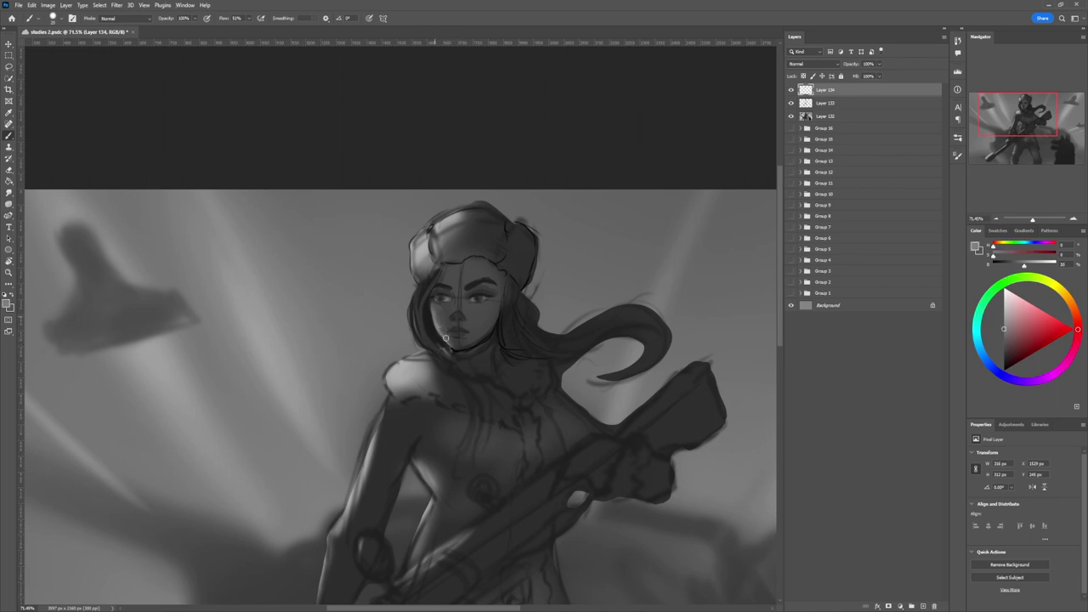
{"action": "left_click", "coordinate": [444, 327], "text": "alt"}
{"action": "left_click", "coordinate": [436, 328], "text": "alt"}
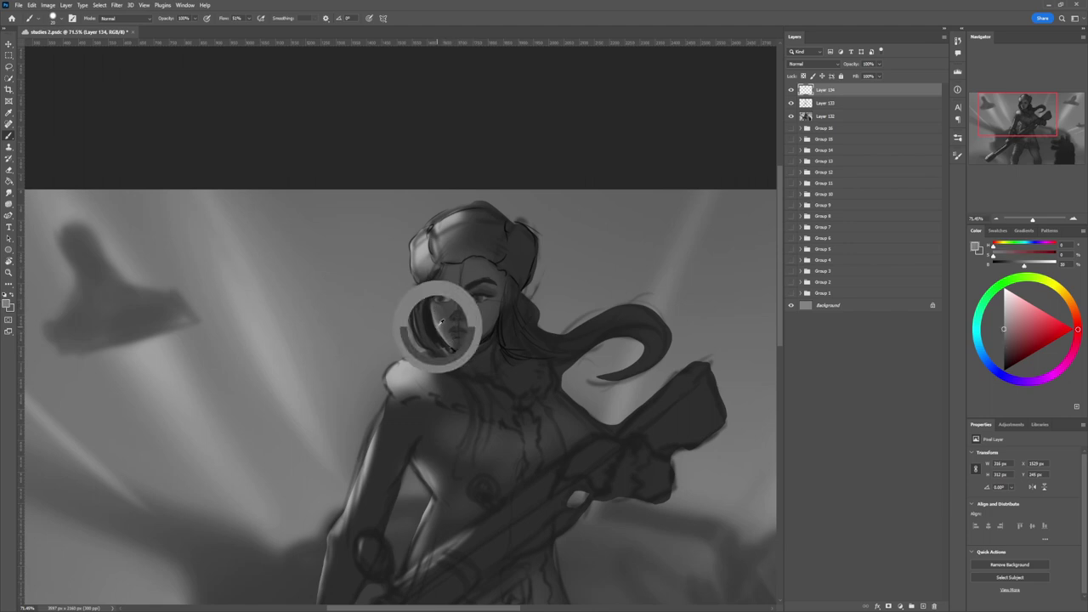
{"action": "left_click", "coordinate": [664, 298], "text": "alt"}
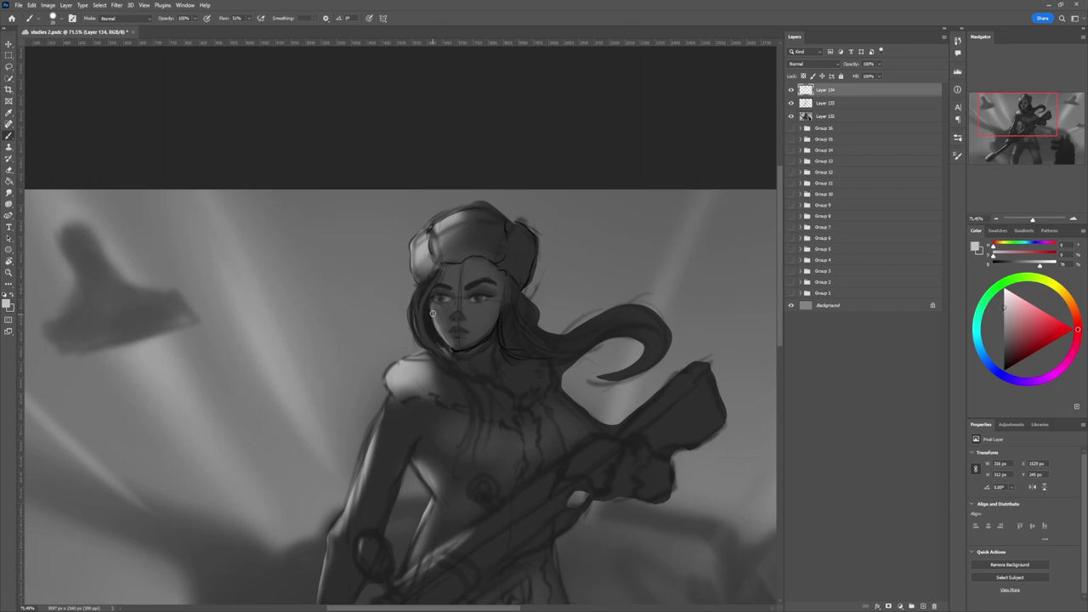
{"action": "key", "text": "bracketleft"}
{"action": "left_click_drag", "start_coordinate": [432, 311], "coordinate": [449, 344]}
Step: Model the nose, eyes, forehead and chin with sampled grays, varying the brush size for highlights and soft transitions
{"action": "key", "text": "bracketright"}
{"action": "key", "text": "bracketright"}
{"action": "key", "text": "bracketright"}
{"action": "key", "text": "bracketleft"}
{"action": "key", "text": "bracketright"}
{"action": "key", "text": "bracketleft"}
{"action": "key", "text": "bracketright"}
{"action": "left_click", "coordinate": [457, 302], "text": "alt"}
{"action": "key", "text": "bracketleft"}
{"action": "left_click", "coordinate": [460, 301], "text": "alt"}
{"action": "key", "text": "bracketright"}
{"action": "key", "text": "bracketright"}
{"action": "key", "text": "bracketright"}
{"action": "left_click", "coordinate": [456, 309], "text": "alt"}
{"action": "key", "text": "bracketright"}
{"action": "left_click", "coordinate": [480, 292], "text": "alt"}
{"action": "key", "text": "bracketleft"}
{"action": "key", "text": "bracketleft"}
{"action": "key", "text": "bracketleft"}
{"action": "left_click", "coordinate": [469, 315], "text": "alt"}
{"action": "key", "text": "bracketright"}
{"action": "left_click", "coordinate": [455, 282], "text": "alt"}
{"action": "left_click", "coordinate": [443, 324], "text": "alt"}
{"action": "left_click", "coordinate": [446, 342], "text": "alt"}
Step: Darken the windblown hair from beneath the hat toward the ponytail's curl with near-black strokes
{"action": "key", "text": "d"}
{"action": "key", "text": "bracketright"}
{"action": "key", "text": "bracketright"}
{"action": "key", "text": "bracketright"}
{"action": "mouse_move", "coordinate": [503, 272]}
{"action": "left_mouse_down"}
{"action": "mouse_move", "coordinate": [503, 301]}
{"action": "mouse_move", "coordinate": [603, 323]}
{"action": "left_mouse_up"}
{"action": "key", "text": "bracketright"}
{"action": "key", "text": "bracketright"}
{"action": "key", "text": "bracketright"}
{"action": "mouse_move", "coordinate": [525, 341]}
{"action": "left_mouse_down"}
{"action": "mouse_move", "coordinate": [544, 338]}
{"action": "mouse_move", "coordinate": [547, 314]}
{"action": "mouse_move", "coordinate": [574, 336]}
{"action": "mouse_move", "coordinate": [566, 340]}
{"action": "mouse_move", "coordinate": [629, 332]}
{"action": "mouse_move", "coordinate": [627, 364]}
{"action": "mouse_move", "coordinate": [659, 378]}
{"action": "left_mouse_up"}
Step: Add thin near-black loose strands inside the ponytail's curl with a small brush
{"action": "key", "text": "bracketleft"}
{"action": "key", "text": "bracketleft"}
{"action": "key", "text": "bracketleft"}
{"action": "left_click_drag", "start_coordinate": [600, 341], "coordinate": [622, 366]}
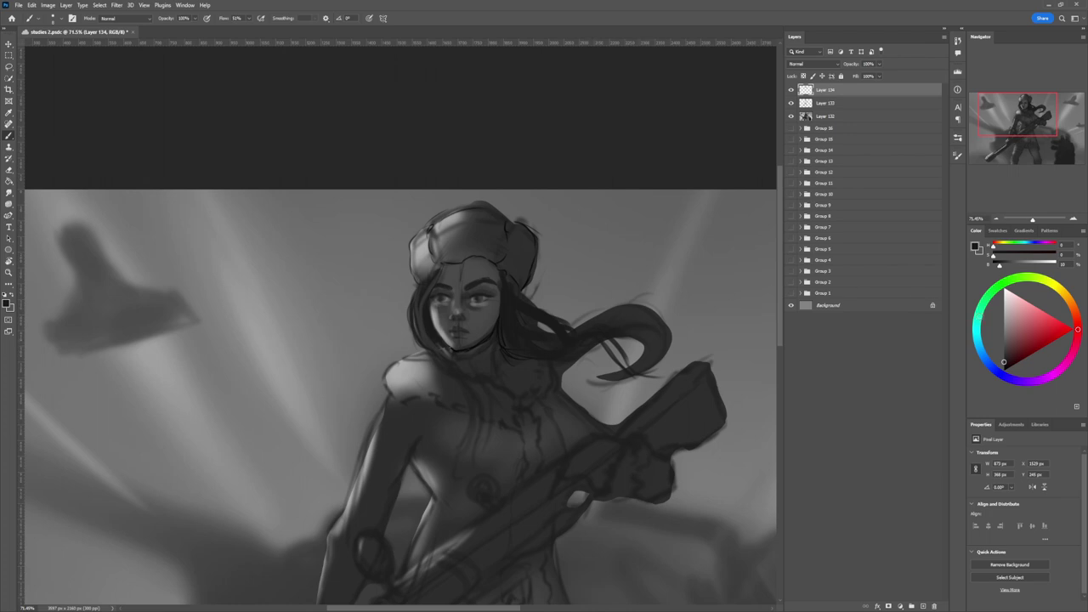
Step: Paint lighter sampled-gray strands through the ponytail's curl and the hair behind the neck
{"action": "left_click", "coordinate": [620, 319], "text": "alt"}
{"action": "key", "text": "]"}
{"action": "key", "text": "]"}
{"action": "mouse_move", "coordinate": [578, 333]}
{"action": "left_mouse_down"}
{"action": "mouse_move", "coordinate": [655, 315]}
{"action": "mouse_move", "coordinate": [600, 316]}
{"action": "mouse_move", "coordinate": [658, 330]}
{"action": "mouse_move", "coordinate": [662, 344]}
{"action": "mouse_move", "coordinate": [648, 330]}
{"action": "mouse_move", "coordinate": [659, 353]}
{"action": "left_mouse_up"}
{"action": "left_click_drag", "start_coordinate": [641, 314], "coordinate": [663, 350]}
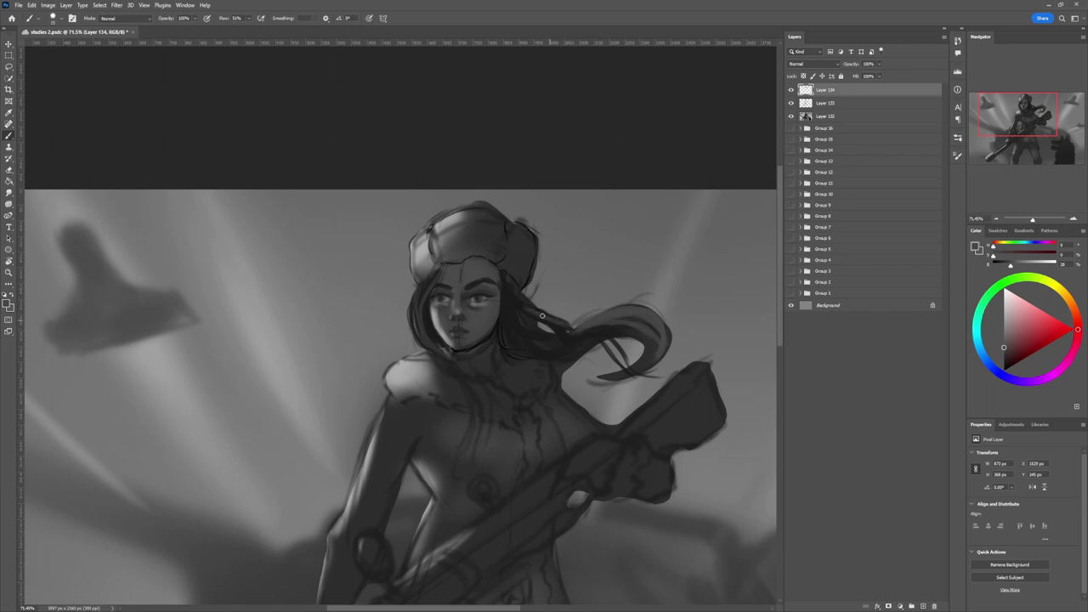
{"action": "mouse_move", "coordinate": [512, 310]}
{"action": "left_mouse_down"}
{"action": "mouse_move", "coordinate": [544, 340]}
{"action": "mouse_move", "coordinate": [512, 278]}
{"action": "mouse_move", "coordinate": [555, 340]}
{"action": "mouse_move", "coordinate": [518, 324]}
{"action": "mouse_move", "coordinate": [554, 346]}
{"action": "left_mouse_up"}
{"action": "key", "text": "bracketright"}
{"action": "key", "text": "bracketright"}
{"action": "key", "text": "bracketright"}
{"action": "left_click_drag", "start_coordinate": [510, 311], "coordinate": [546, 349]}
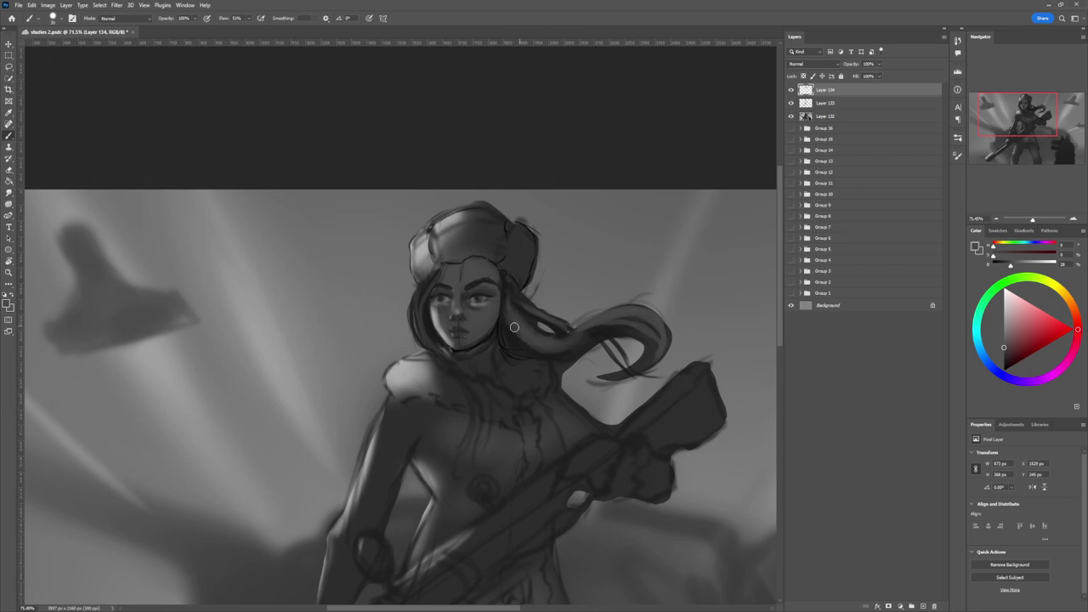
Step: Deepen the hair beside the jaw and along the ponytail's lower edge with near-black strokes
{"action": "left_click", "coordinate": [434, 328], "text": "alt"}
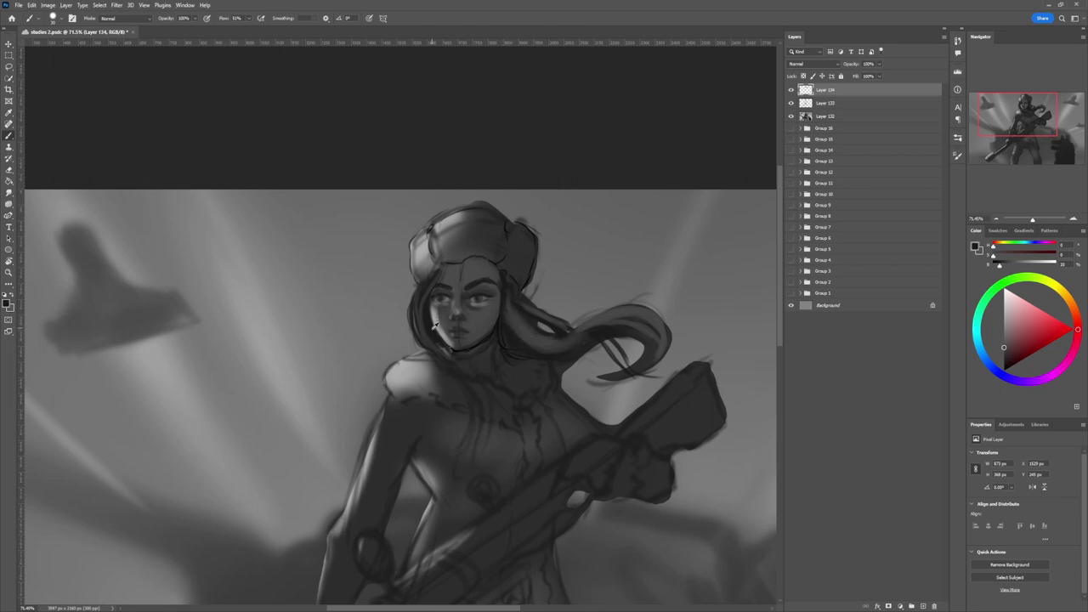
{"action": "left_click", "coordinate": [489, 311], "text": "alt"}
{"action": "mouse_move", "coordinate": [501, 329]}
{"action": "left_mouse_down"}
{"action": "mouse_move", "coordinate": [525, 351]}
{"action": "mouse_move", "coordinate": [507, 304]}
{"action": "left_mouse_up"}
{"action": "key", "text": "]"}
{"action": "mouse_move", "coordinate": [514, 340]}
{"action": "left_mouse_down"}
{"action": "mouse_move", "coordinate": [559, 348]}
{"action": "mouse_move", "coordinate": [585, 338]}
{"action": "left_mouse_up"}
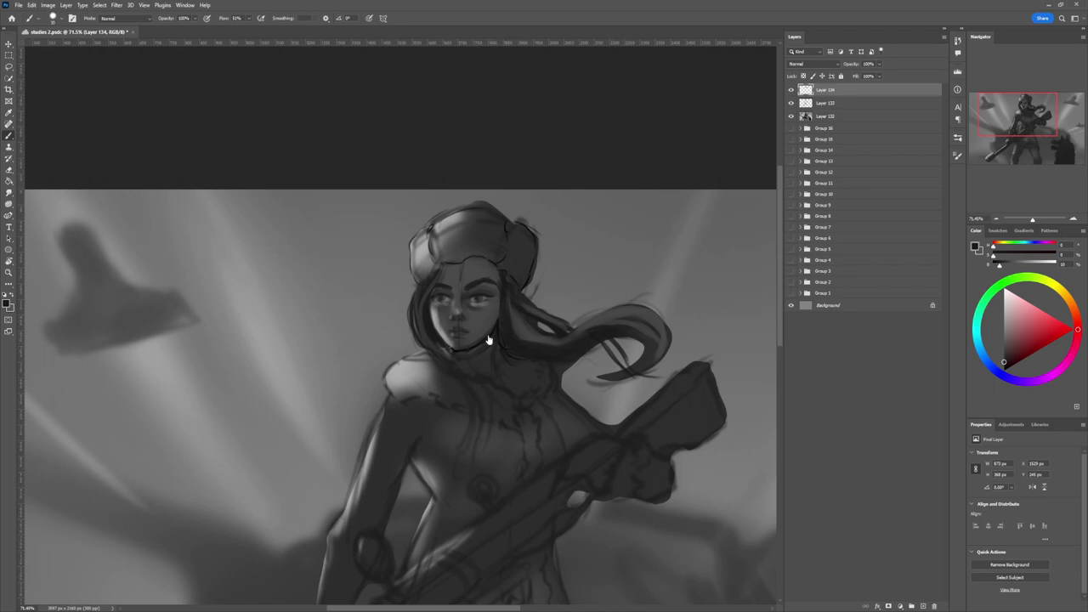
Step: Block in the coat's fur collar from the lit shoulder across the chest with a sampled gray
{"action": "key", "text": "z"}
{"action": "left_click_drag", "start_coordinate": [508, 361], "coordinate": [442, 361]}
{"action": "left_click_drag", "start_coordinate": [566, 376], "coordinate": [548, 376]}
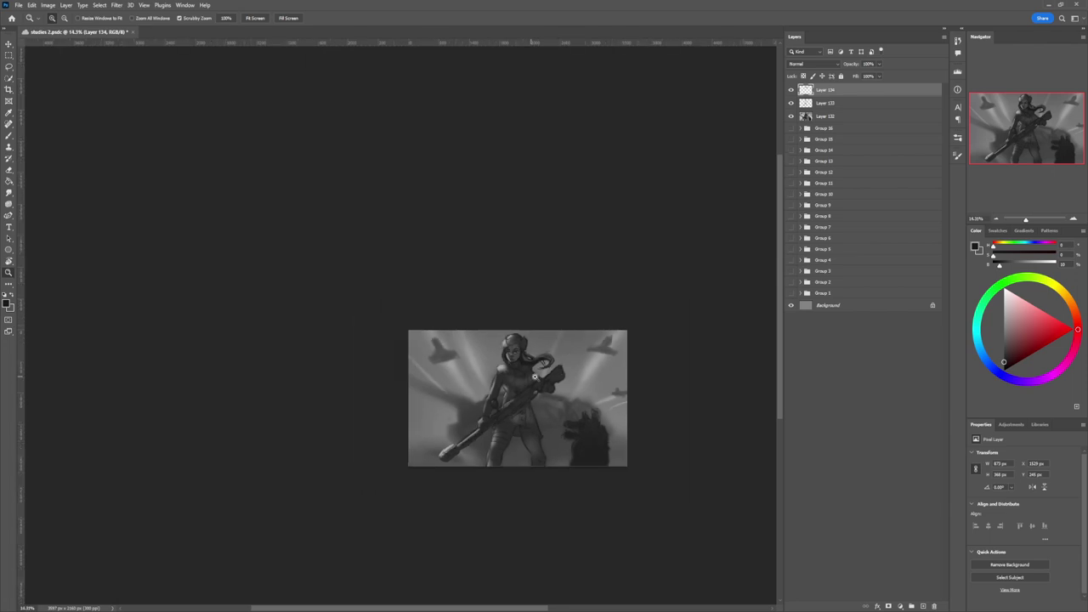
{"action": "mouse_move", "coordinate": [536, 378]}
{"action": "left_mouse_down"}
{"action": "mouse_move", "coordinate": [603, 363]}
{"action": "mouse_move", "coordinate": [549, 367]}
{"action": "left_mouse_up"}
{"action": "left_click_drag", "start_coordinate": [585, 516], "coordinate": [609, 503]}
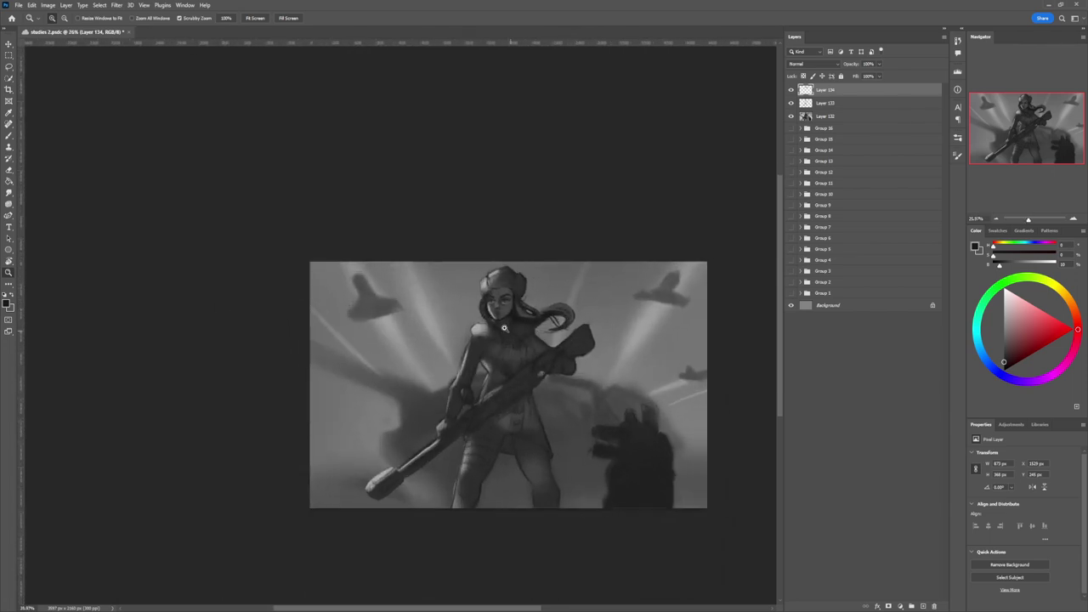
{"action": "left_click_drag", "start_coordinate": [503, 328], "coordinate": [537, 323]}
{"action": "key", "text": "b"}
{"action": "left_click", "coordinate": [484, 333], "text": "alt"}
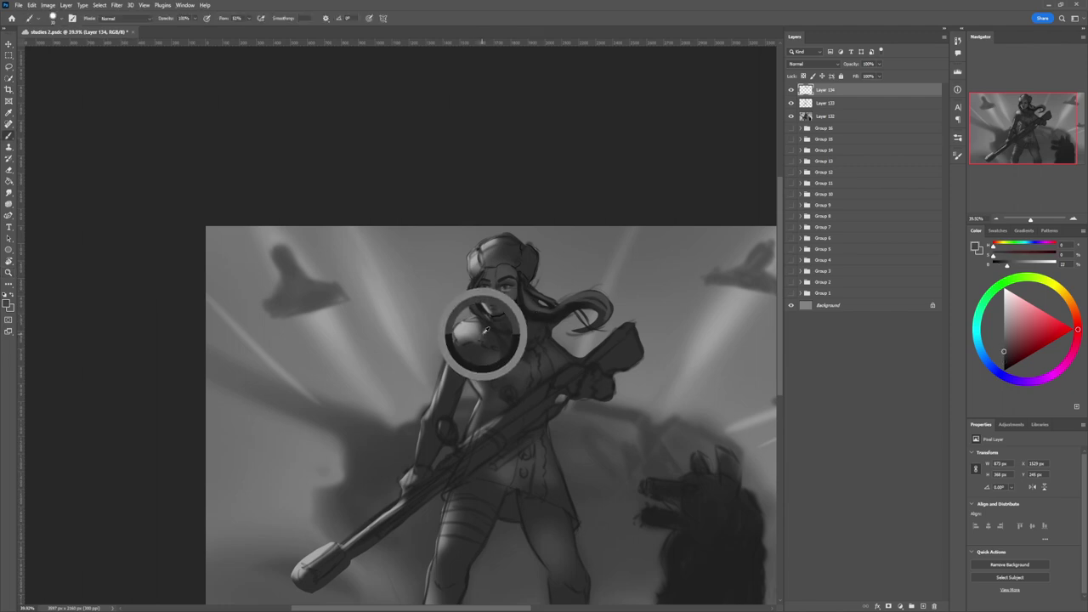
{"action": "mouse_move", "coordinate": [480, 327]}
{"action": "left_mouse_down"}
{"action": "mouse_move", "coordinate": [462, 337]}
{"action": "mouse_move", "coordinate": [513, 347]}
{"action": "mouse_move", "coordinate": [530, 327]}
{"action": "mouse_move", "coordinate": [544, 338]}
{"action": "mouse_move", "coordinate": [510, 350]}
{"action": "mouse_move", "coordinate": [525, 351]}
{"action": "left_mouse_up"}
Step: Extend the fur trim down the coat's front opening, above and below the rifle, with a smaller brush
{"action": "key", "text": "bracketleft"}
{"action": "key", "text": "bracketleft"}
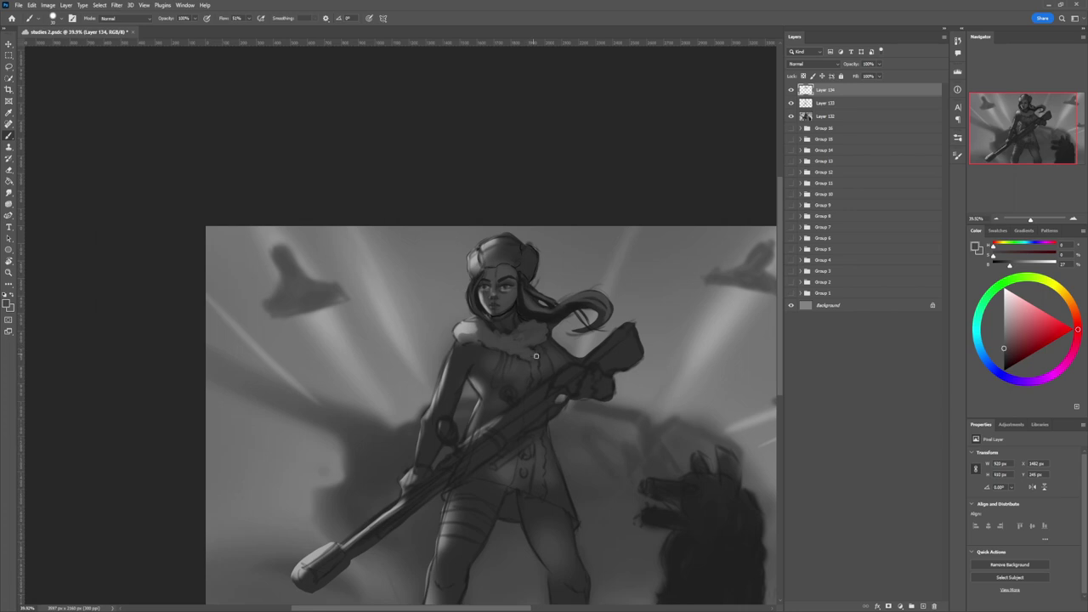
{"action": "left_click_drag", "start_coordinate": [534, 370], "coordinate": [537, 391]}
{"action": "left_click_drag", "start_coordinate": [536, 434], "coordinate": [535, 492]}
Step: Paint light gray fur tufts on the collar over the lit shoulder, adjusting the brush size
{"action": "left_click", "coordinate": [470, 327], "text": "alt"}
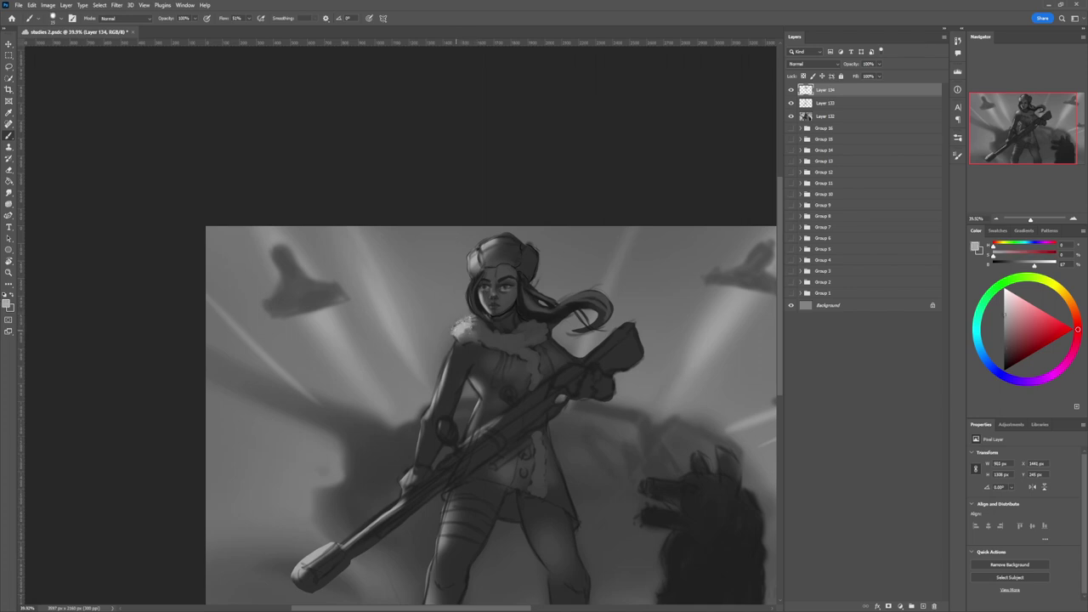
{"action": "mouse_move", "coordinate": [470, 327]}
{"action": "left_mouse_down"}
{"action": "mouse_move", "coordinate": [463, 334]}
{"action": "mouse_move", "coordinate": [476, 324]}
{"action": "left_mouse_up"}
{"action": "left_click", "coordinate": [473, 324], "text": "alt"}
{"action": "key", "text": "bracketright"}
{"action": "key", "text": "bracketright"}
{"action": "key", "text": "bracketright"}
{"action": "key", "text": "bracketright"}
{"action": "key", "text": "bracketright"}
{"action": "key", "text": "bracketright"}
{"action": "key", "text": "bracketleft"}
{"action": "mouse_move", "coordinate": [471, 328]}
{"action": "left_mouse_down"}
{"action": "mouse_move", "coordinate": [463, 335]}
{"action": "mouse_move", "coordinate": [483, 336]}
{"action": "left_mouse_up"}
Step: Shade the darker part of the fur collar across the chest with sampled dark grays
{"action": "left_click", "coordinate": [495, 339], "text": "alt"}
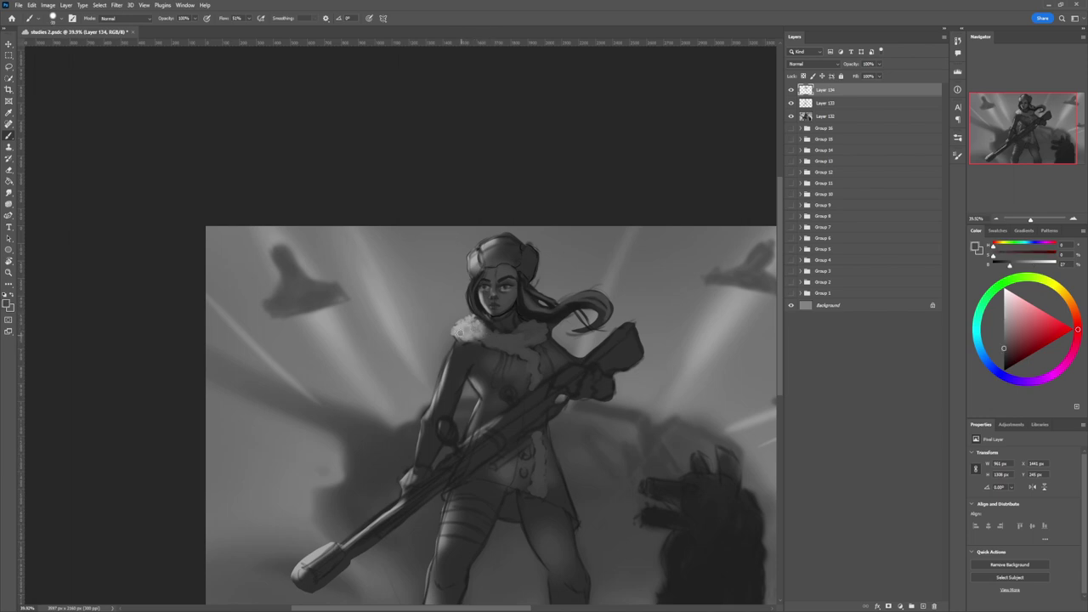
{"action": "left_click", "coordinate": [529, 346], "text": "alt"}
{"action": "key", "text": "bracketleft"}
{"action": "key", "text": "bracketright"}
Step: Outline the figure's eyes and brows with a freehand selection
{"action": "key", "text": "z"}
{"action": "left_click_drag", "start_coordinate": [485, 390], "coordinate": [418, 390]}
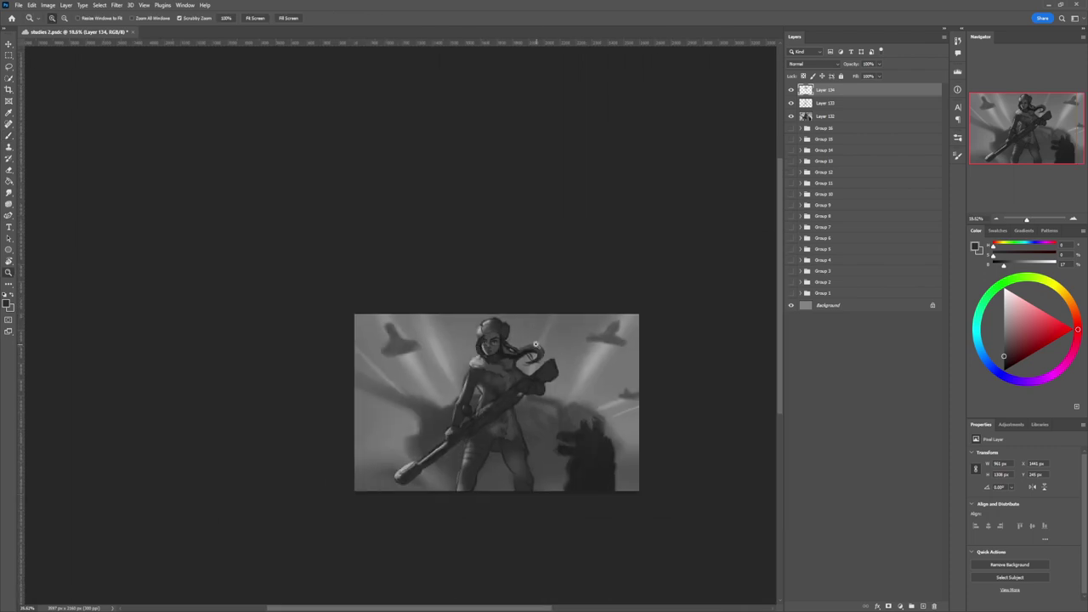
{"action": "mouse_move", "coordinate": [513, 353]}
{"action": "left_mouse_down"}
{"action": "mouse_move", "coordinate": [544, 345]}
{"action": "mouse_move", "coordinate": [518, 345]}
{"action": "left_mouse_up"}
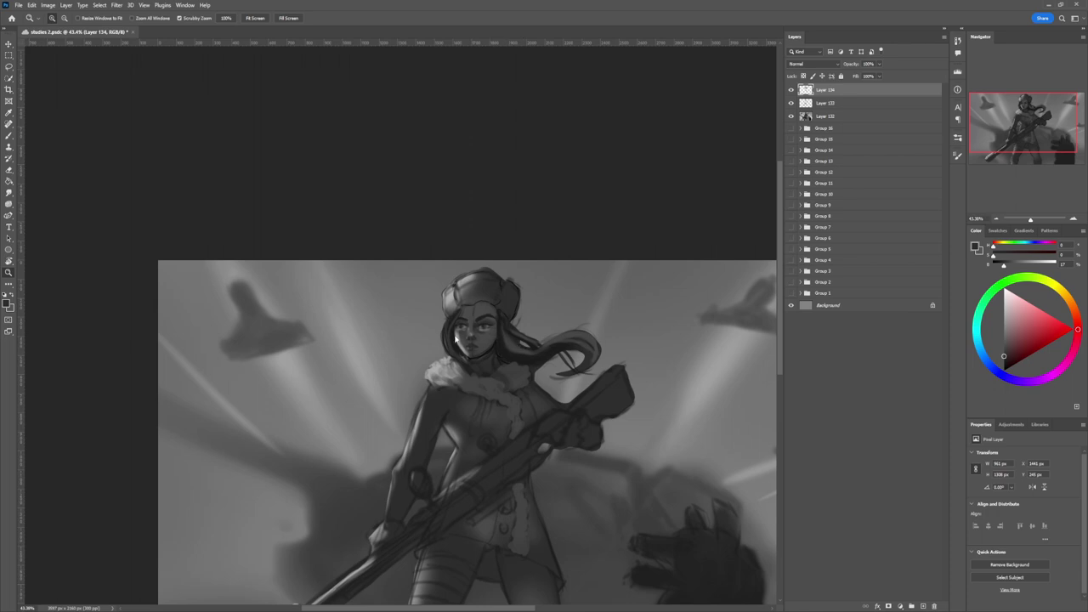
{"action": "key", "text": "l"}
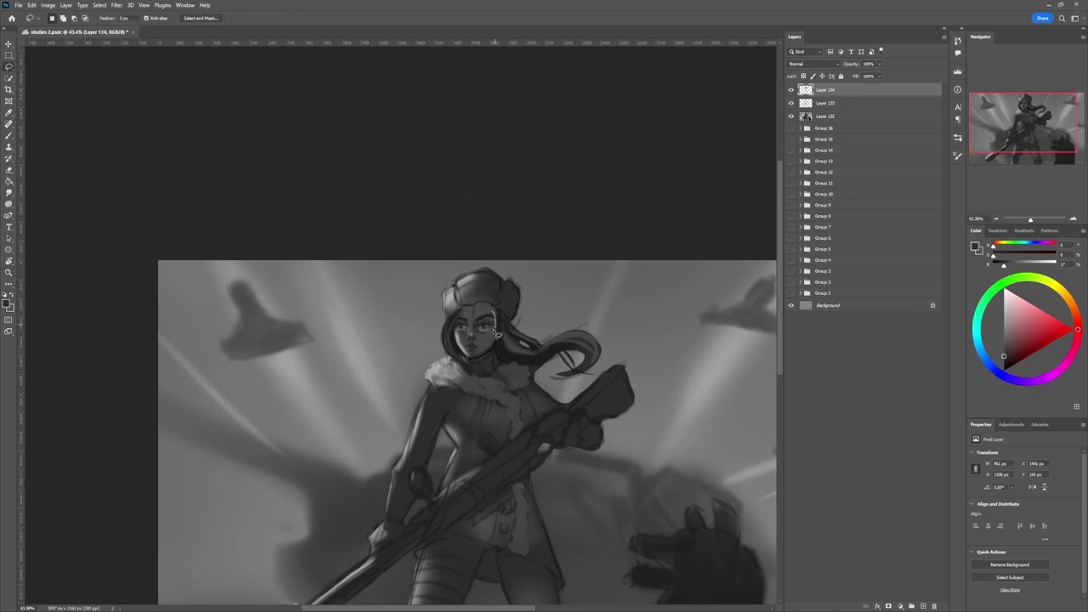
{"action": "mouse_move", "coordinate": [498, 334]}
{"action": "left_mouse_down"}
{"action": "mouse_move", "coordinate": [459, 336]}
{"action": "mouse_move", "coordinate": [466, 313]}
{"action": "left_mouse_up"}
Step: Try to nudge the selected eyes and brows slightly upward on Layer 134, and clear the selection
{"action": "key", "text": "ctrl+t"}
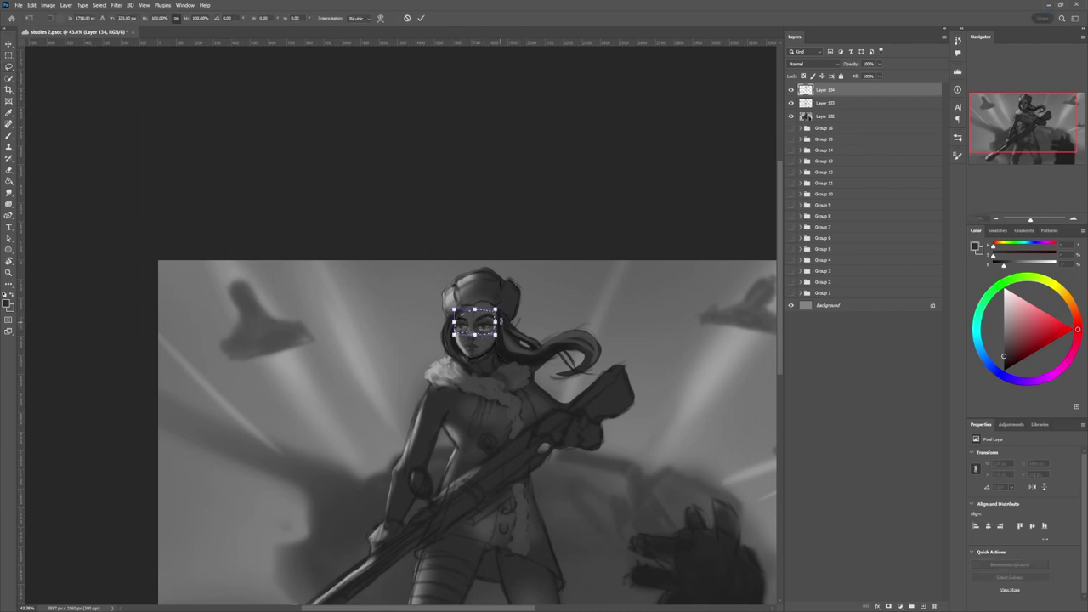
{"action": "key", "text": "Up"}
{"action": "key", "text": "Up"}
{"action": "key", "text": "Up"}
{"action": "key", "text": "Up"}
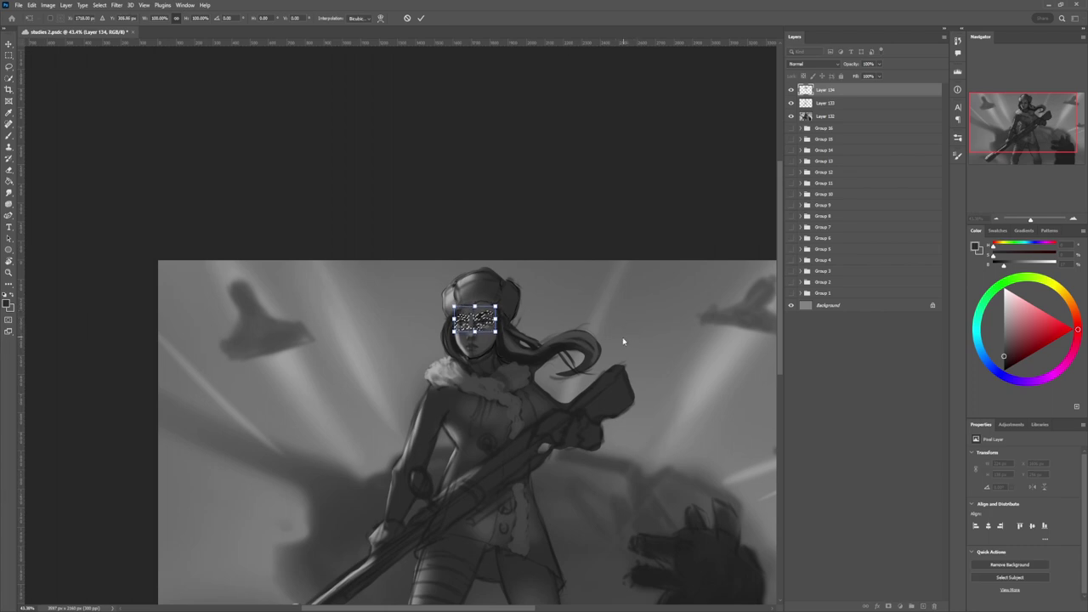
{"action": "key", "text": "Return"}
{"action": "key", "text": "ctrl+d"}
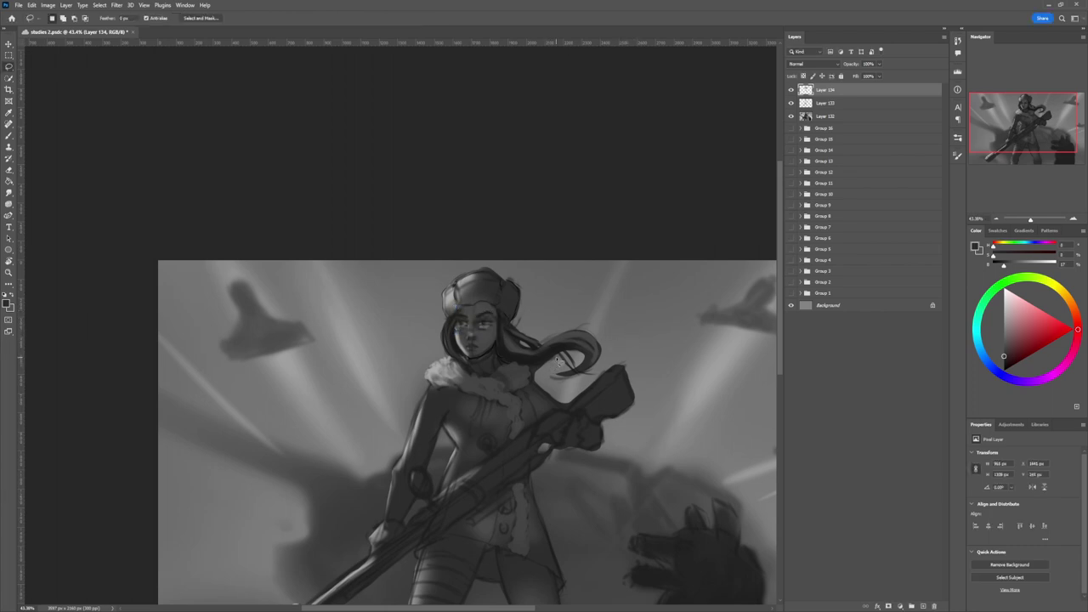
{"action": "left_click", "coordinate": [806, 117], "text": "ctrl"}
{"action": "left_click", "coordinate": [826, 104]}
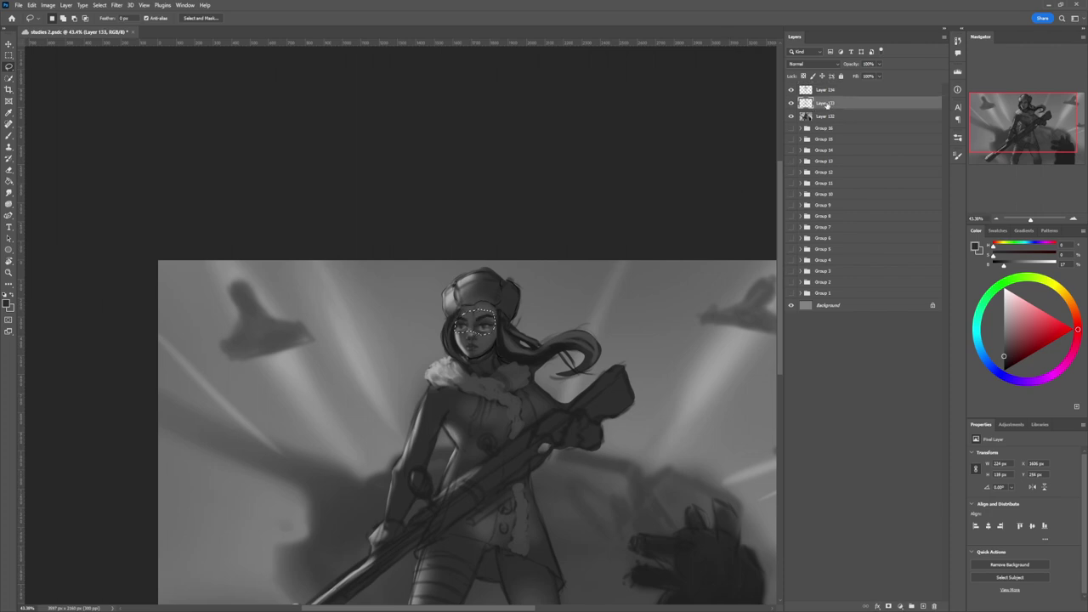
{"action": "left_click", "coordinate": [829, 90], "text": "shift"}
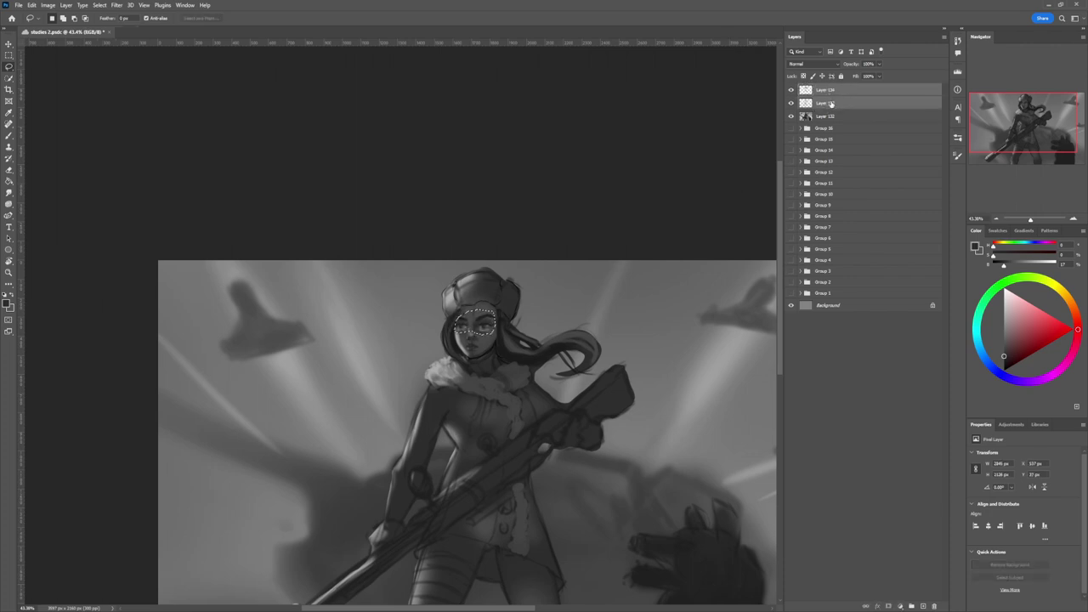
{"action": "key", "text": "ctrl+t"}
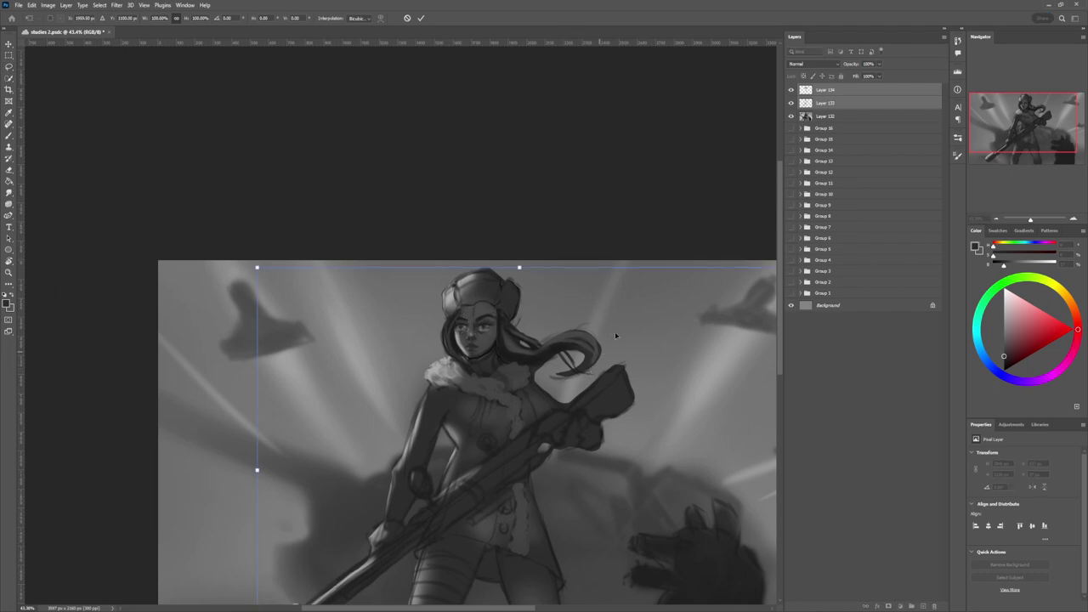
{"action": "key", "text": "Escape"}
Step: Merge Layer 134 and Layer 133 down into Layer 132, keeping the eye selection active
{"action": "left_click", "coordinate": [823, 92]}
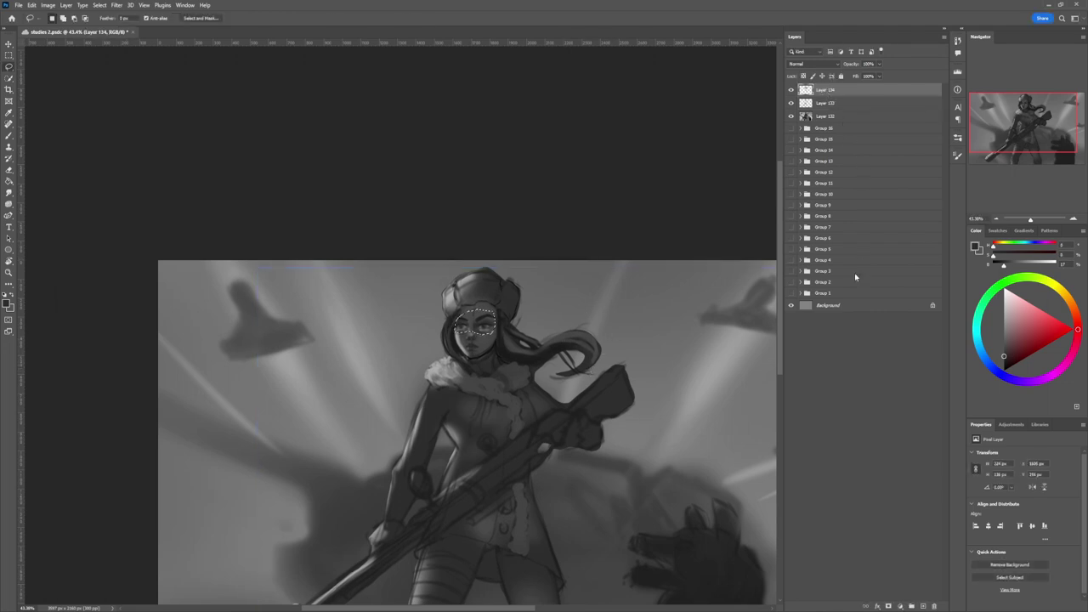
{"action": "key", "text": "ctrl+z"}
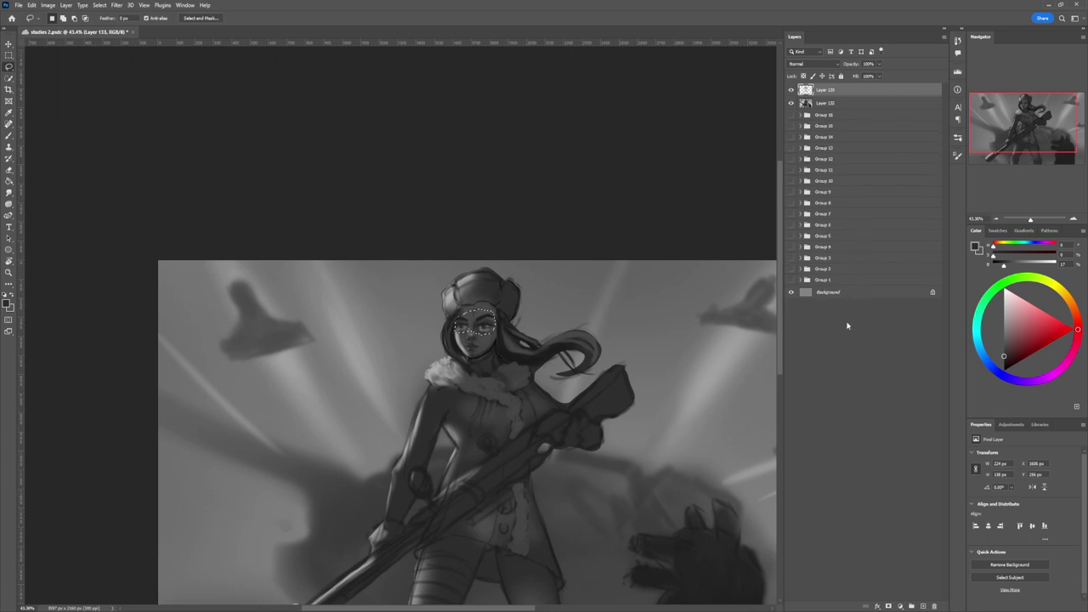
{"action": "left_click", "coordinate": [791, 103]}
{"action": "left_click", "coordinate": [791, 103]}
{"action": "key", "text": "ctrl+e"}
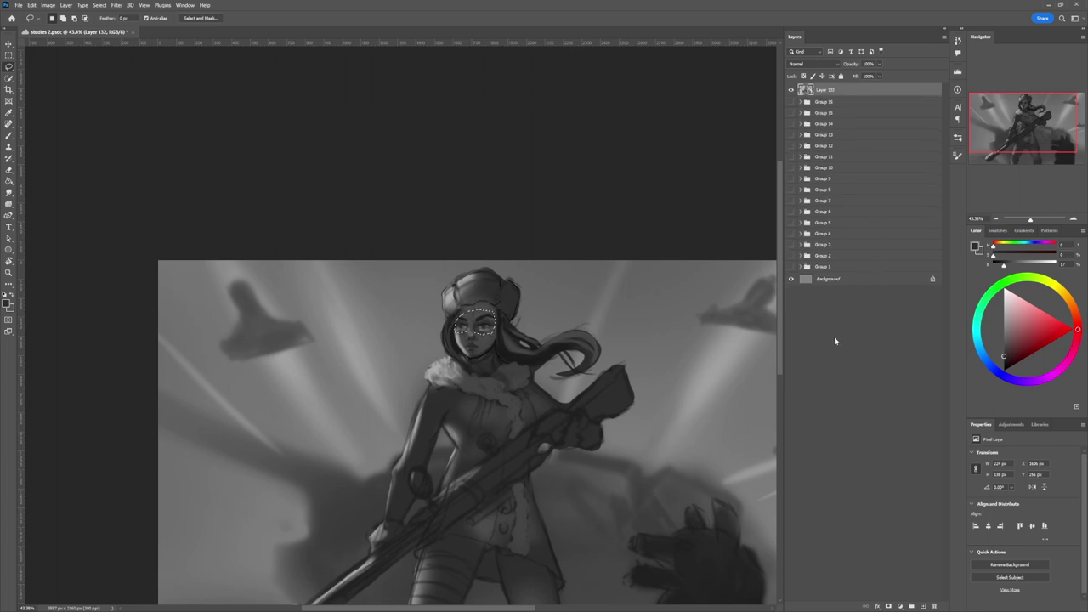
Step: Free-transform the selected eyes and brows on Layer 132, nudging them upward and slightly toward the hair-blown side of the face
{"action": "key", "text": "ctrl+t"}
{"action": "key", "text": "Up"}
{"action": "key", "text": "Up"}
{"action": "key", "text": "Up"}
{"action": "key", "text": "Up"}
{"action": "key", "text": "Up"}
{"action": "key", "text": "Up"}
{"action": "key", "text": "Up"}
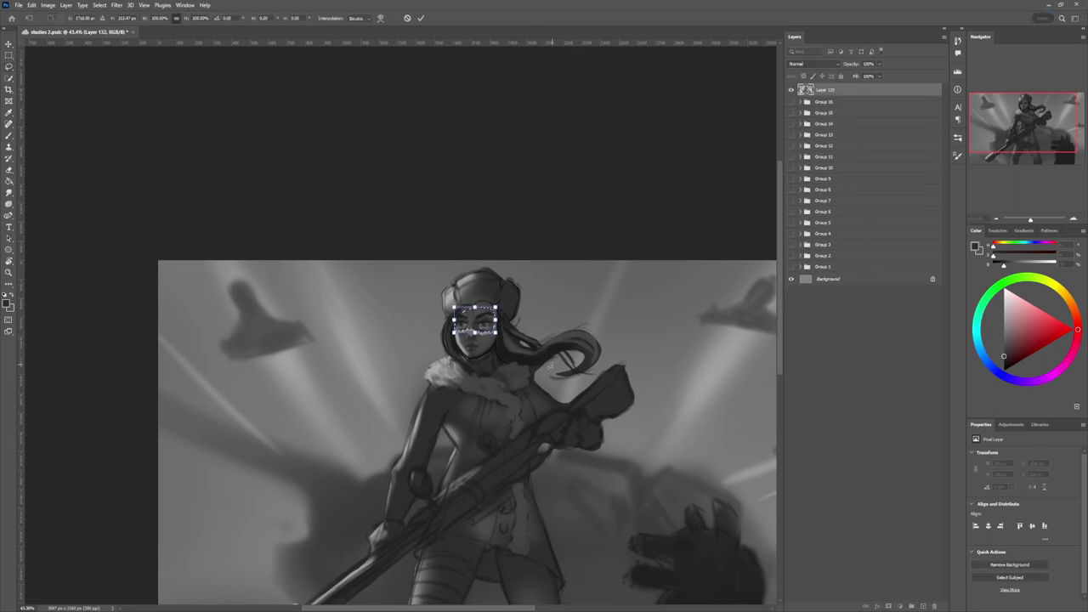
{"action": "key", "text": "Right"}
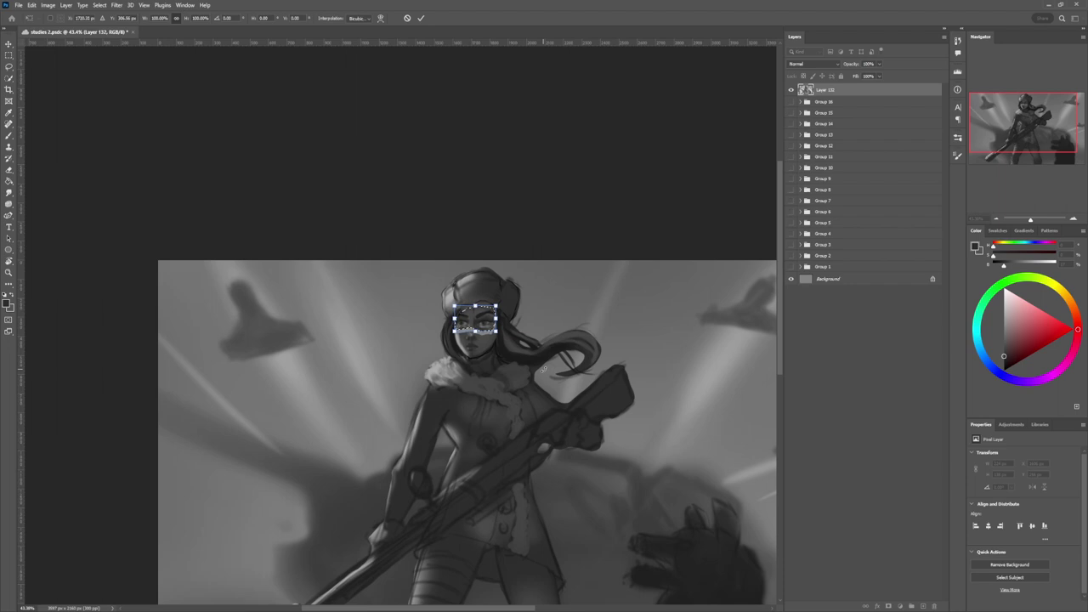
{"action": "key", "text": "Return"}
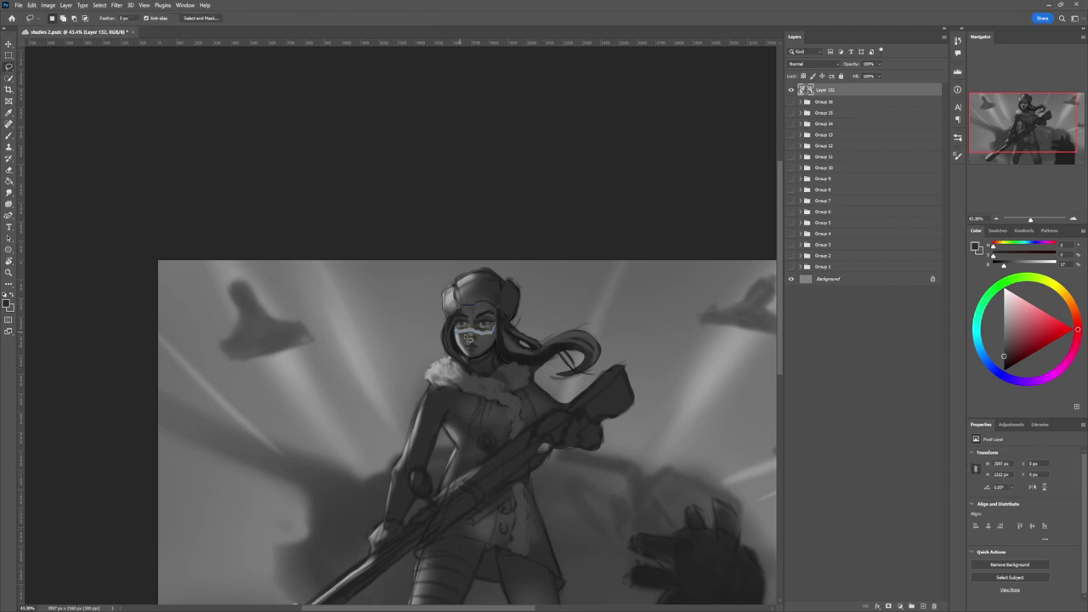
Step: Retouch the seam below the repositioned eyes and around the nose with sampled face grays
{"action": "key", "text": "b"}
{"action": "left_click", "coordinate": [491, 334], "text": "alt"}
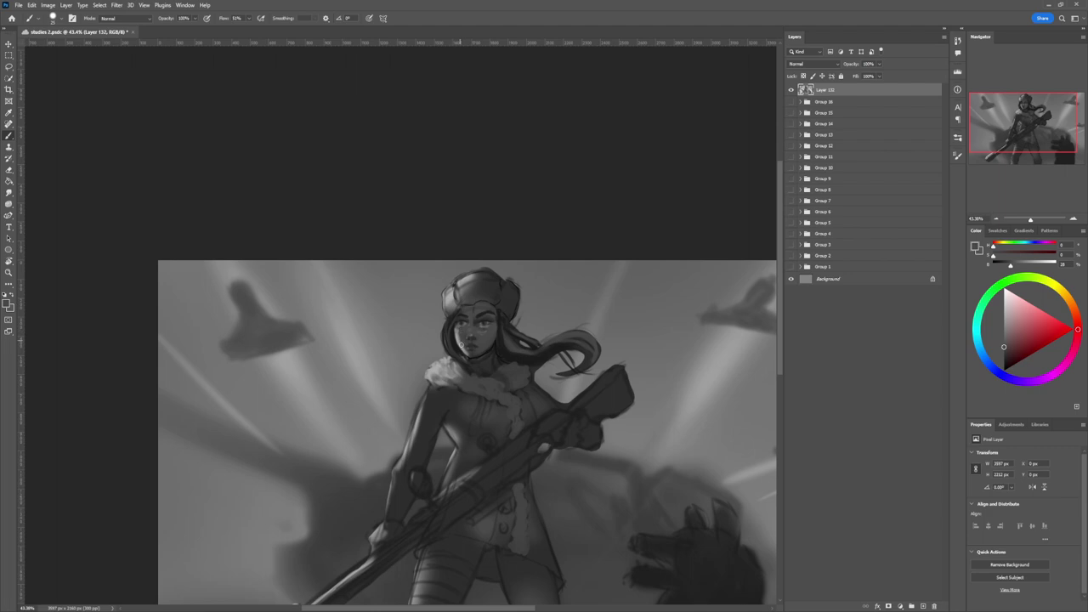
{"action": "left_click", "coordinate": [464, 341], "text": "alt"}
{"action": "left_click", "coordinate": [476, 331], "text": "alt"}
Step: Lighten the fur hat and the lit edge of the face with sampled lighter grays
{"action": "key", "text": "z"}
{"action": "left_click_drag", "start_coordinate": [486, 340], "coordinate": [425, 341]}
{"action": "left_click_drag", "start_coordinate": [554, 339], "coordinate": [514, 339]}
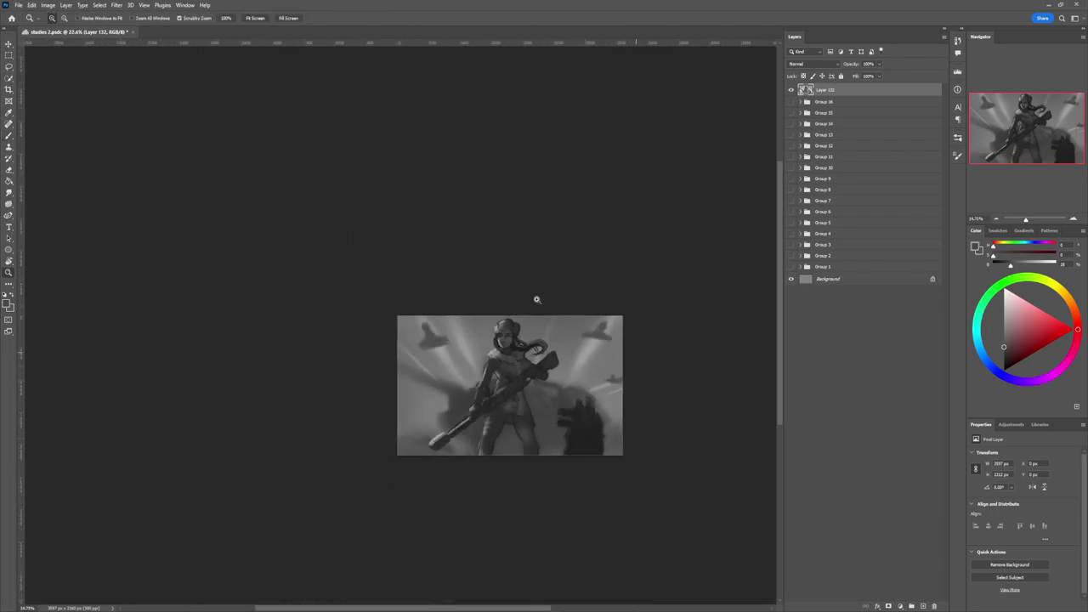
{"action": "left_click_drag", "start_coordinate": [591, 452], "coordinate": [628, 456]}
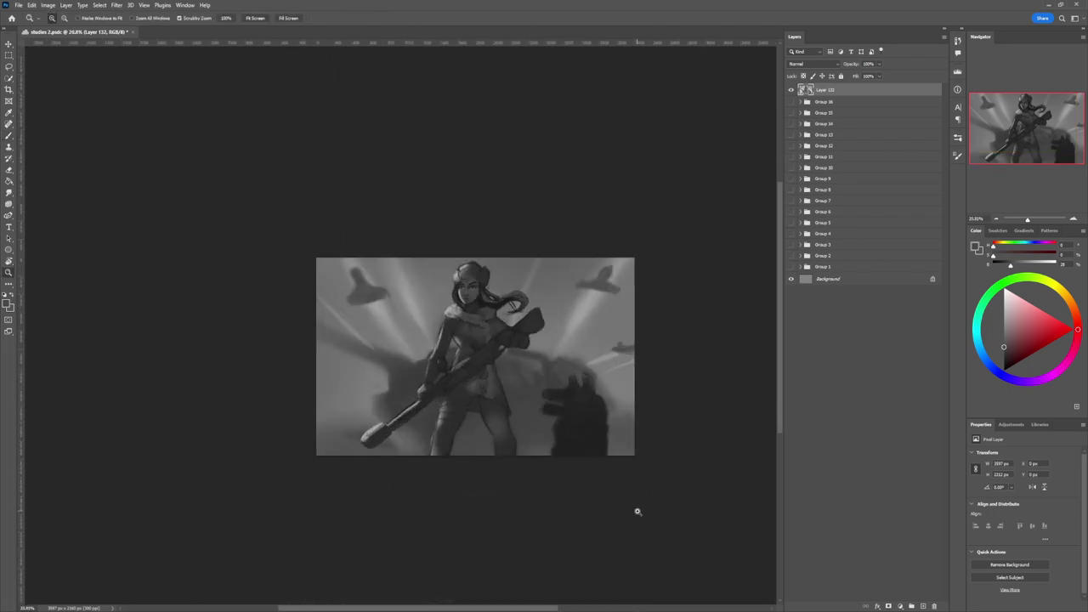
{"action": "mouse_move", "coordinate": [477, 285]}
{"action": "left_mouse_down"}
{"action": "mouse_move", "coordinate": [514, 288]}
{"action": "mouse_move", "coordinate": [488, 312]}
{"action": "mouse_move", "coordinate": [496, 331]}
{"action": "mouse_move", "coordinate": [485, 302]}
{"action": "mouse_move", "coordinate": [506, 320]}
{"action": "mouse_move", "coordinate": [475, 346]}
{"action": "mouse_move", "coordinate": [471, 300]}
{"action": "mouse_move", "coordinate": [488, 287]}
{"action": "mouse_move", "coordinate": [504, 308]}
{"action": "left_mouse_up"}
{"action": "key", "text": "b"}
{"action": "left_click", "coordinate": [479, 338], "text": "alt"}
{"action": "left_click", "coordinate": [503, 289], "text": "alt"}
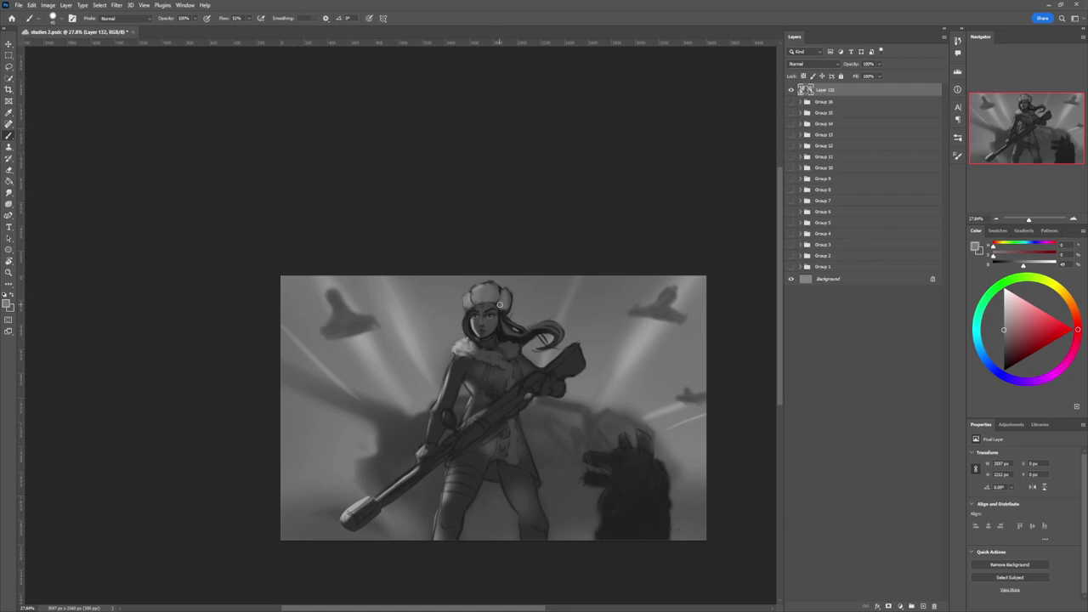
Step: Select the face and neck freehand, lighten the skin softly with a large light-gray brush, and clear the selection
{"action": "key", "text": "l"}
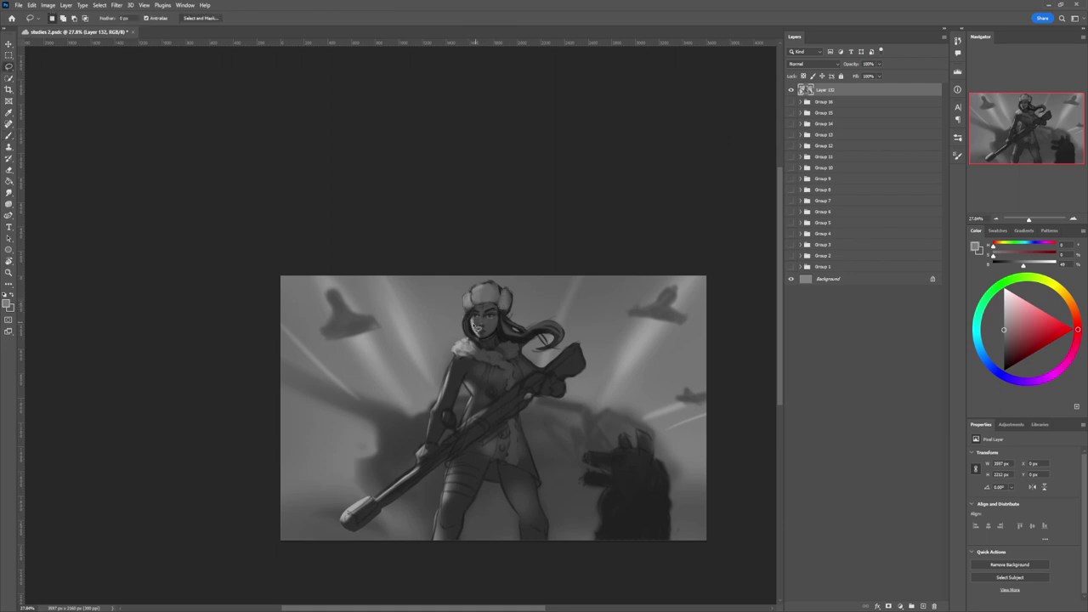
{"action": "mouse_move", "coordinate": [479, 313]}
{"action": "left_mouse_down"}
{"action": "mouse_move", "coordinate": [497, 306]}
{"action": "mouse_move", "coordinate": [491, 345]}
{"action": "mouse_move", "coordinate": [478, 336]}
{"action": "left_mouse_up"}
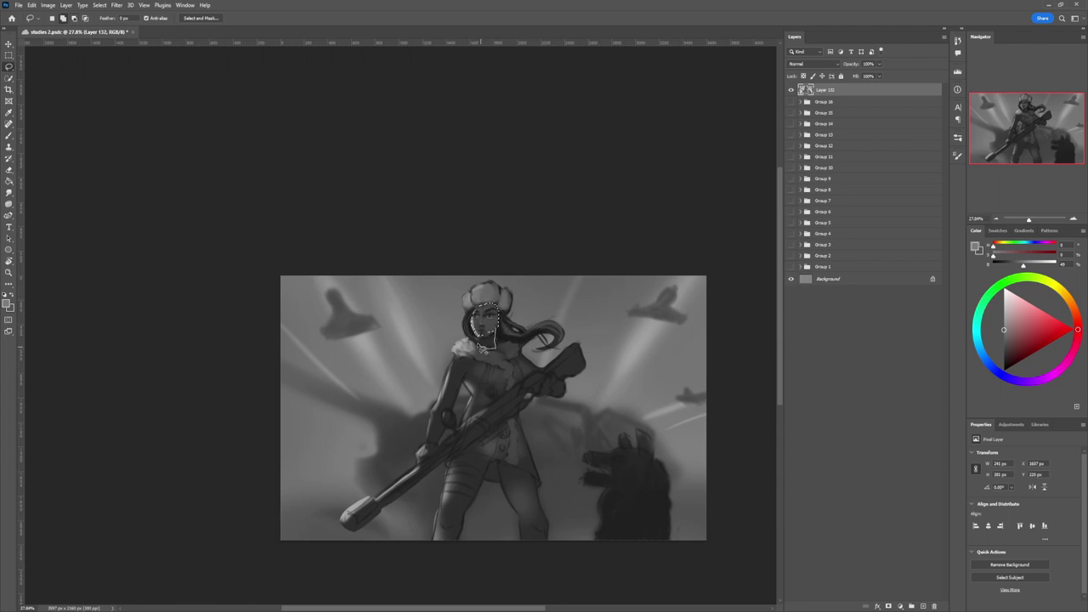
{"action": "key", "text": "b"}
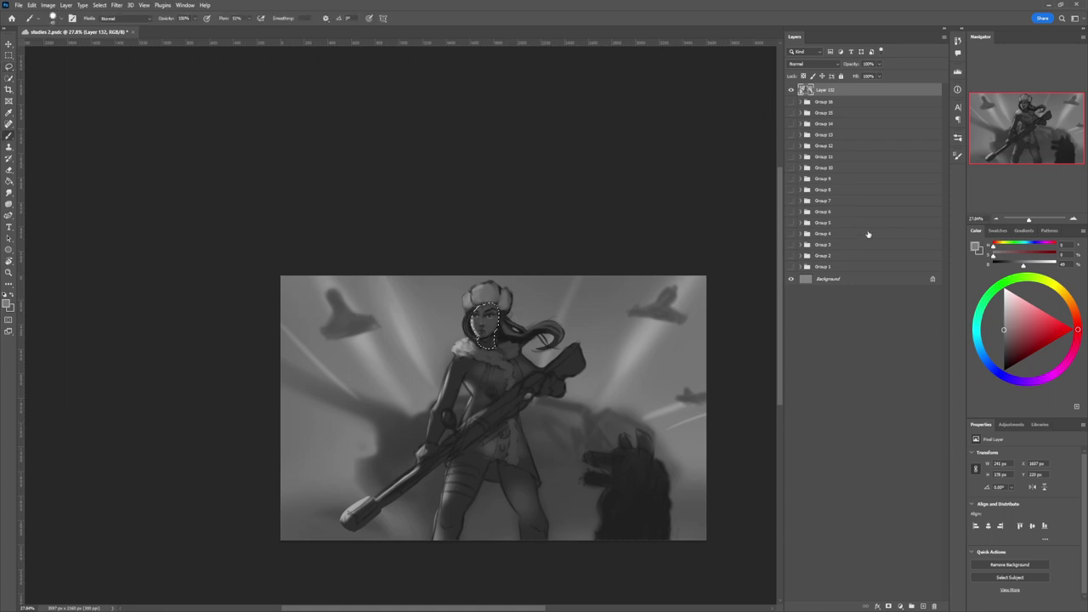
{"action": "left_click", "coordinate": [693, 326], "text": "alt"}
{"action": "key", "text": "r"}
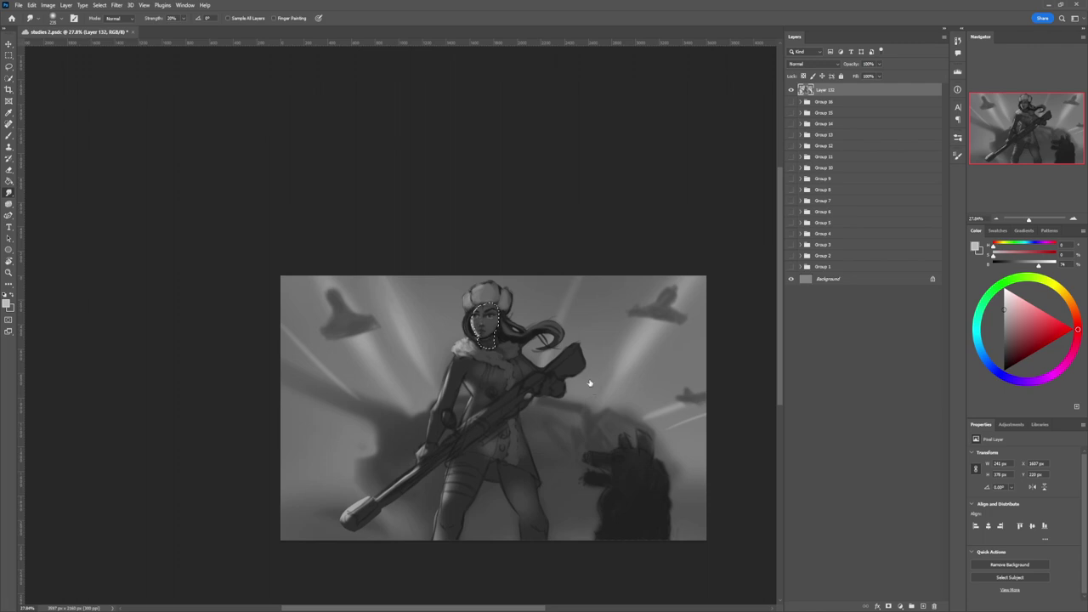
{"action": "key", "text": "b"}
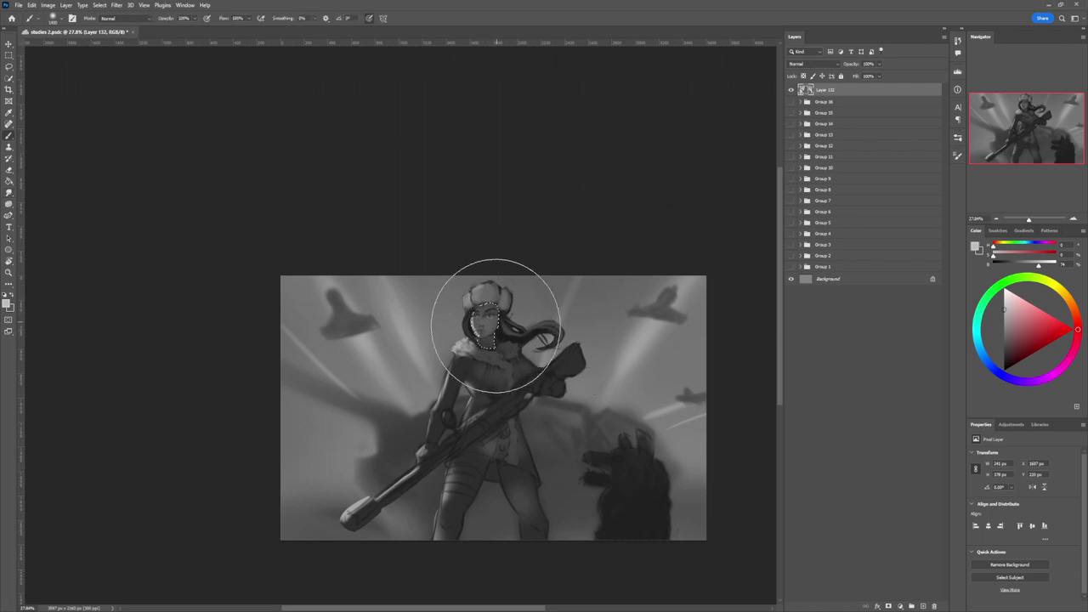
{"action": "key", "text": "l"}
{"action": "key", "text": "ctrl+d"}
Step: Outline the coat's chest between the fur collar and the rifle with a freehand selection
{"action": "key", "text": "z"}
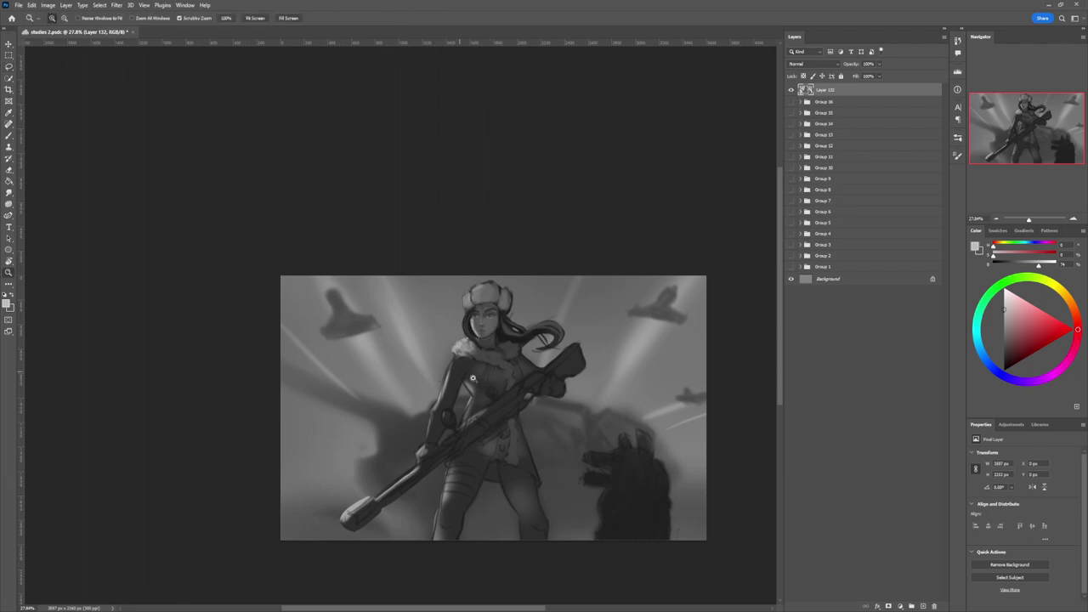
{"action": "left_click_drag", "start_coordinate": [479, 382], "coordinate": [434, 382]}
{"action": "left_click_drag", "start_coordinate": [496, 455], "coordinate": [526, 467]}
{"action": "left_click_drag", "start_coordinate": [503, 362], "coordinate": [515, 363]}
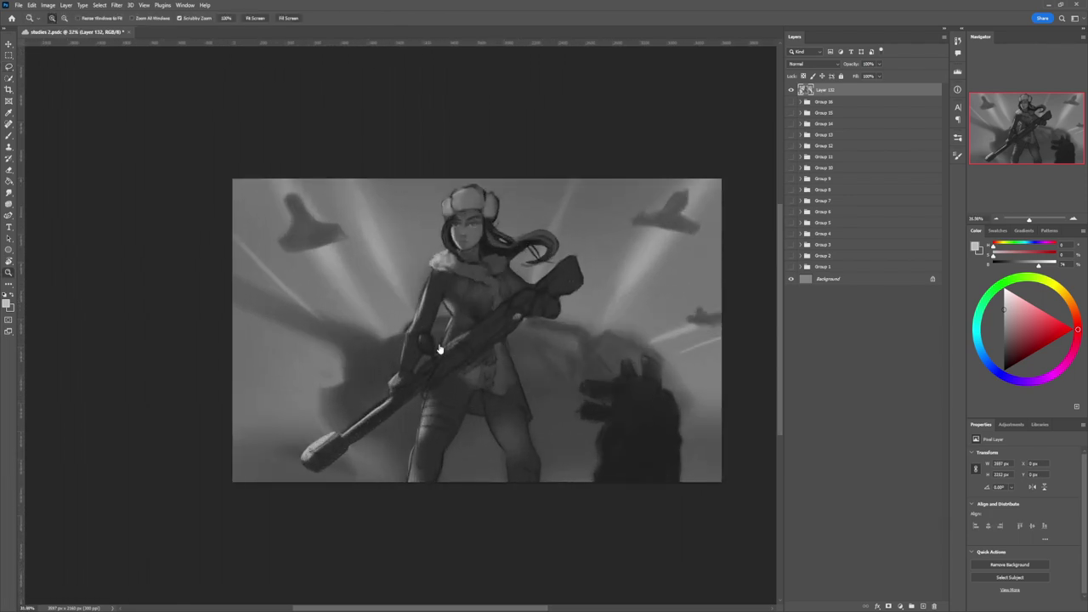
{"action": "key", "text": "l"}
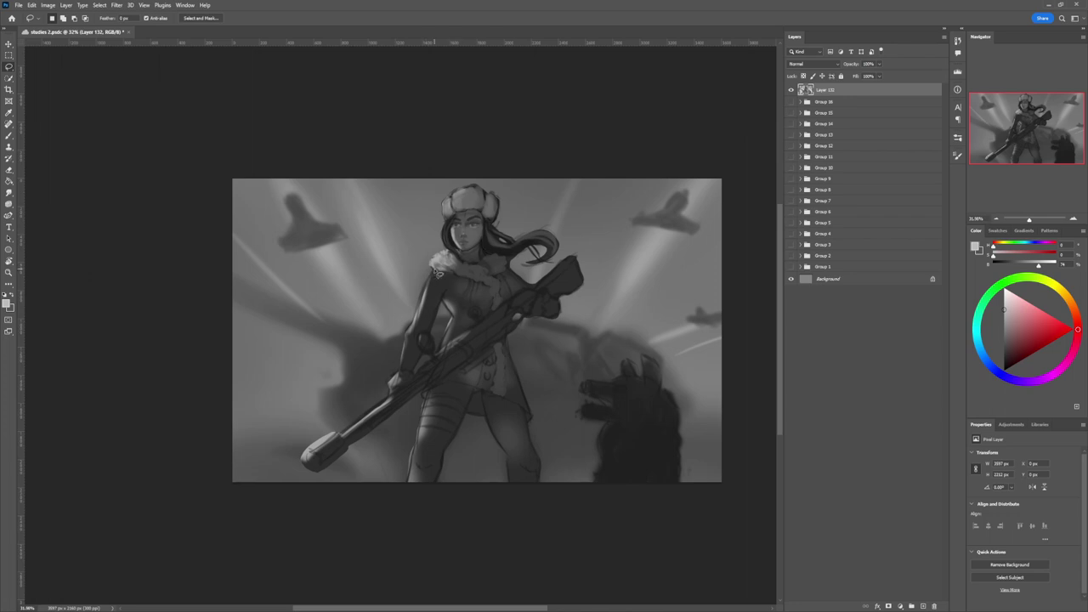
{"action": "mouse_move", "coordinate": [435, 272]}
{"action": "left_mouse_down"}
{"action": "mouse_move", "coordinate": [496, 283]}
{"action": "mouse_move", "coordinate": [496, 315]}
{"action": "mouse_move", "coordinate": [483, 320]}
{"action": "mouse_move", "coordinate": [479, 310]}
{"action": "mouse_move", "coordinate": [474, 331]}
{"action": "mouse_move", "coordinate": [450, 345]}
{"action": "mouse_move", "coordinate": [456, 316]}
{"action": "mouse_move", "coordinate": [436, 275]}
{"action": "left_mouse_up"}
Step: Darken the selected chest of the coat with a large soft brush in near-black
{"action": "key", "text": "b"}
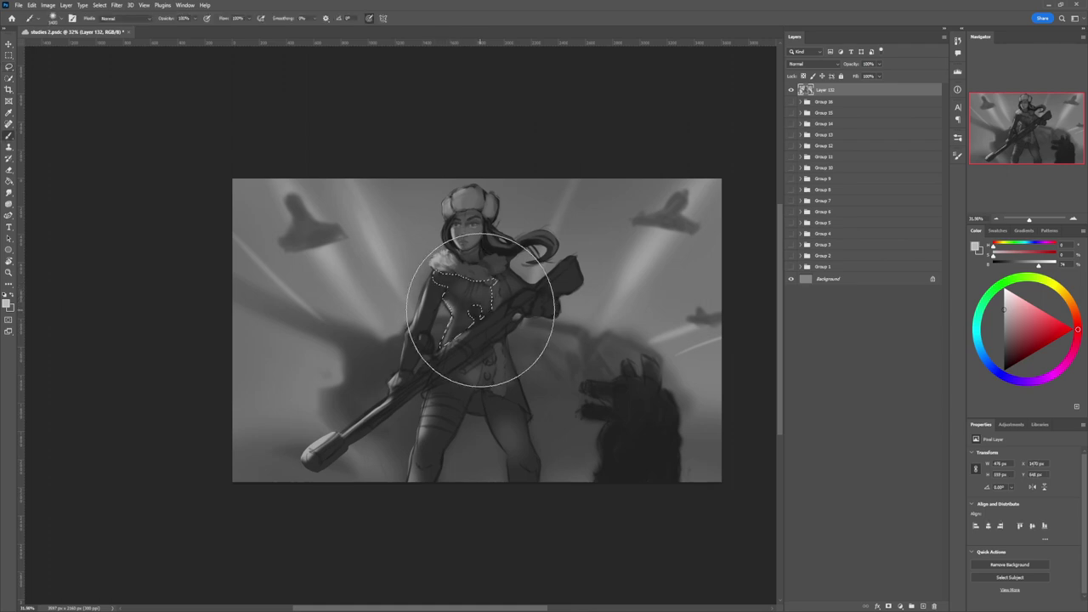
{"action": "left_click", "coordinate": [477, 317], "text": "alt"}
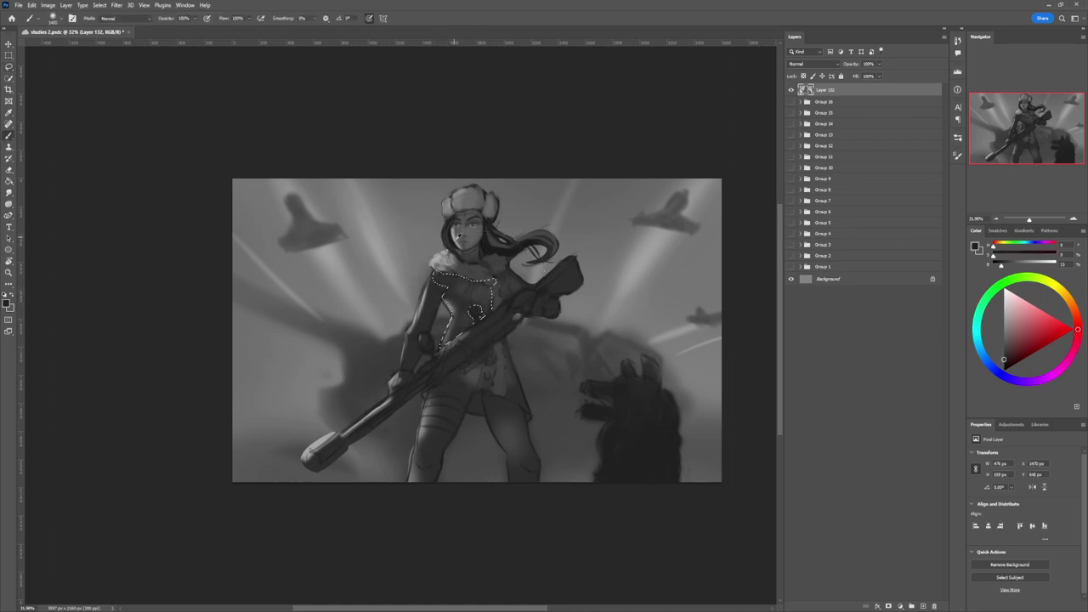
{"action": "left_click", "coordinate": [454, 242], "text": "alt"}
{"action": "left_click_drag", "start_coordinate": [1004, 356], "coordinate": [1004, 364]}
{"action": "key", "text": "bracketright"}
{"action": "key", "text": "bracketright"}
{"action": "key", "text": "bracketright"}
{"action": "key", "text": "bracketright"}
{"action": "key", "text": "bracketright"}
{"action": "key", "text": "bracketleft"}
{"action": "key", "text": "bracketleft"}
{"action": "key", "text": "bracketleft"}
{"action": "key", "text": "bracketleft"}
{"action": "key", "text": "bracketleft"}
{"action": "key", "text": "bracketleft"}
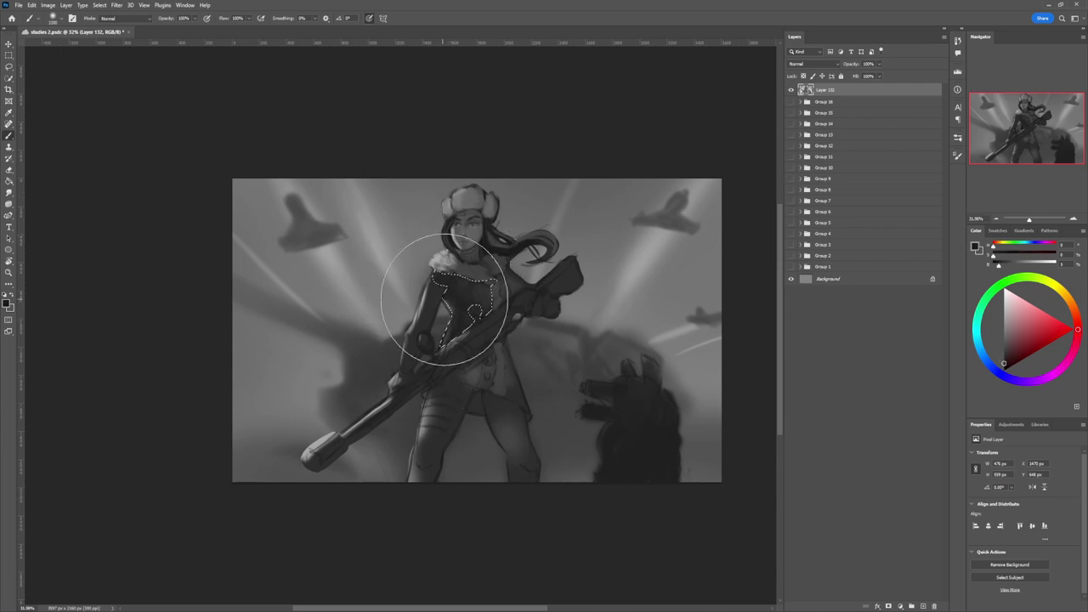
{"action": "mouse_move", "coordinate": [446, 297]}
{"action": "left_mouse_down"}
{"action": "mouse_move", "coordinate": [476, 294]}
{"action": "mouse_move", "coordinate": [449, 289]}
{"action": "mouse_move", "coordinate": [455, 308]}
{"action": "left_mouse_up"}
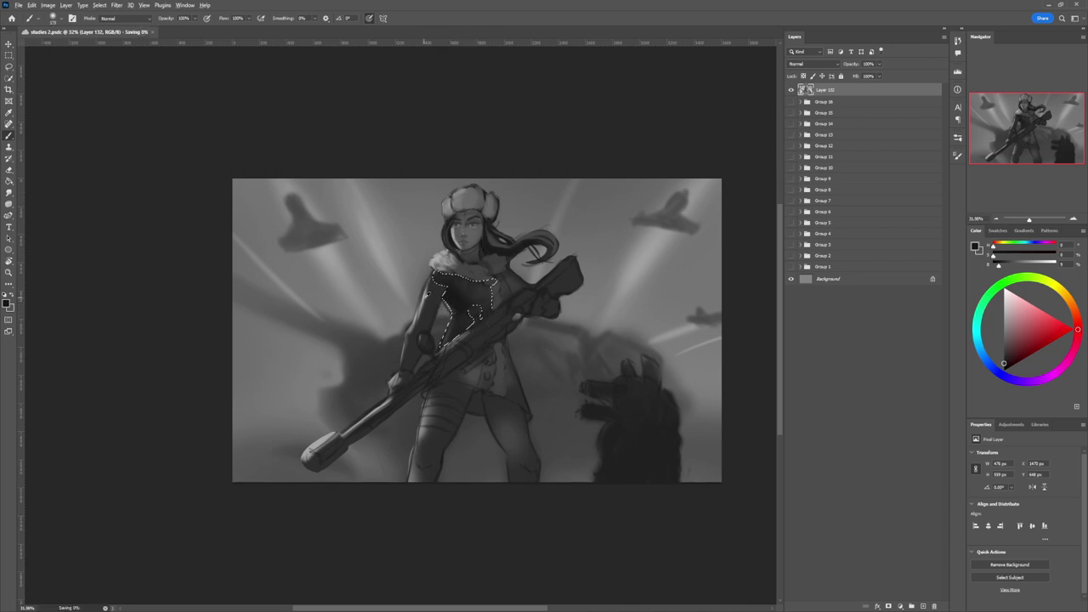
Step: Paint light gray highlights along the waist edge of the selected coat area, sampling dark gray to clean them up
{"action": "left_click", "coordinate": [427, 302], "text": "alt"}
{"action": "left_click", "coordinate": [1005, 306]}
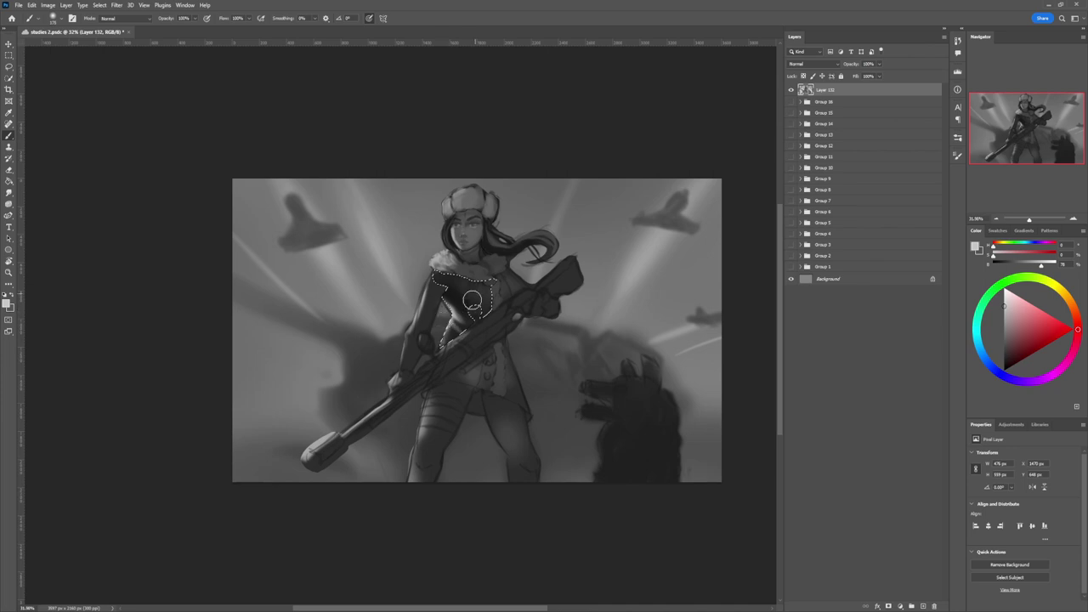
{"action": "left_click", "coordinate": [452, 333], "text": "alt"}
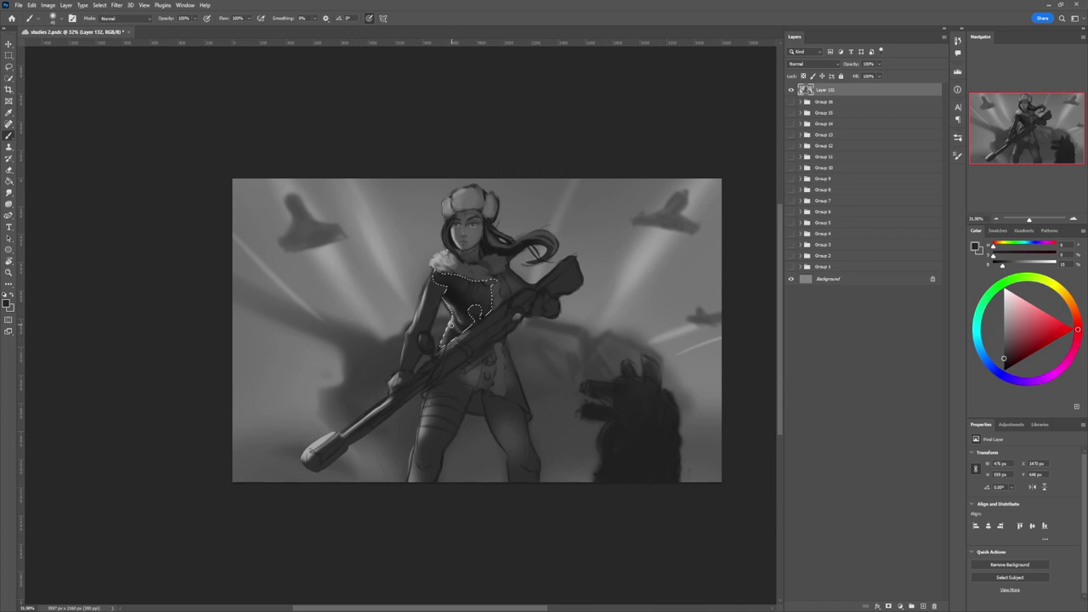
{"action": "left_click", "coordinate": [447, 315], "text": "alt"}
Step: Brush a soft mid-gray sheen across the upper chest below the fur collar, enlarging the brush
{"action": "left_click", "coordinate": [1002, 305]}
{"action": "left_click", "coordinate": [1003, 325]}
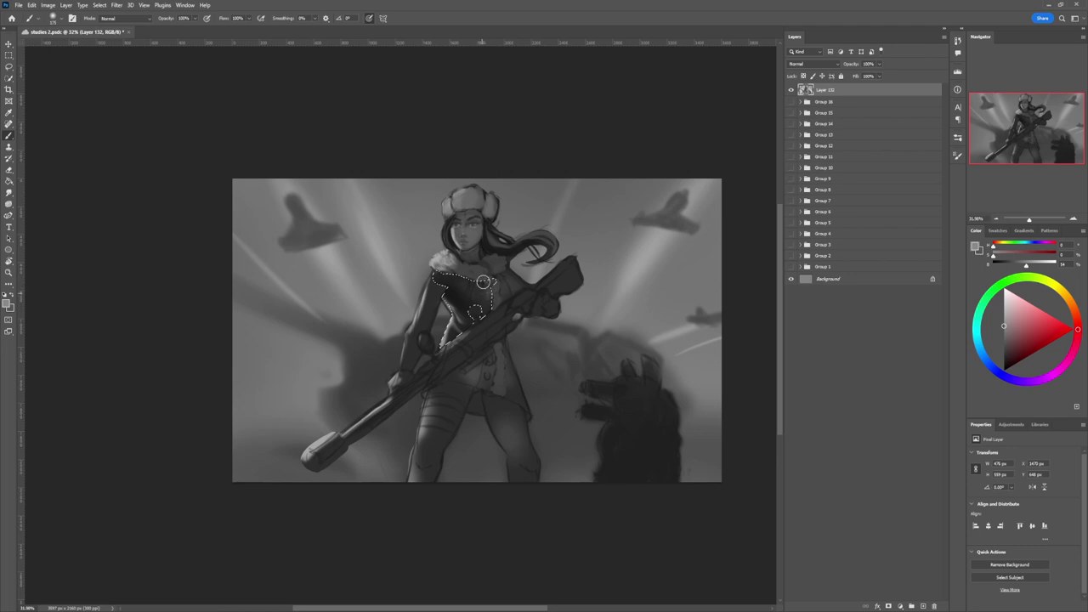
{"action": "key", "text": "]"}
{"action": "key", "text": "]"}
{"action": "key", "text": "]"}
{"action": "mouse_move", "coordinate": [494, 292]}
{"action": "left_mouse_down"}
{"action": "mouse_move", "coordinate": [448, 278]}
{"action": "mouse_move", "coordinate": [466, 296]}
{"action": "left_mouse_up"}
{"action": "key", "text": "]"}
{"action": "key", "text": "]"}
{"action": "key", "text": "]"}
{"action": "left_click", "coordinate": [460, 304], "text": "alt"}
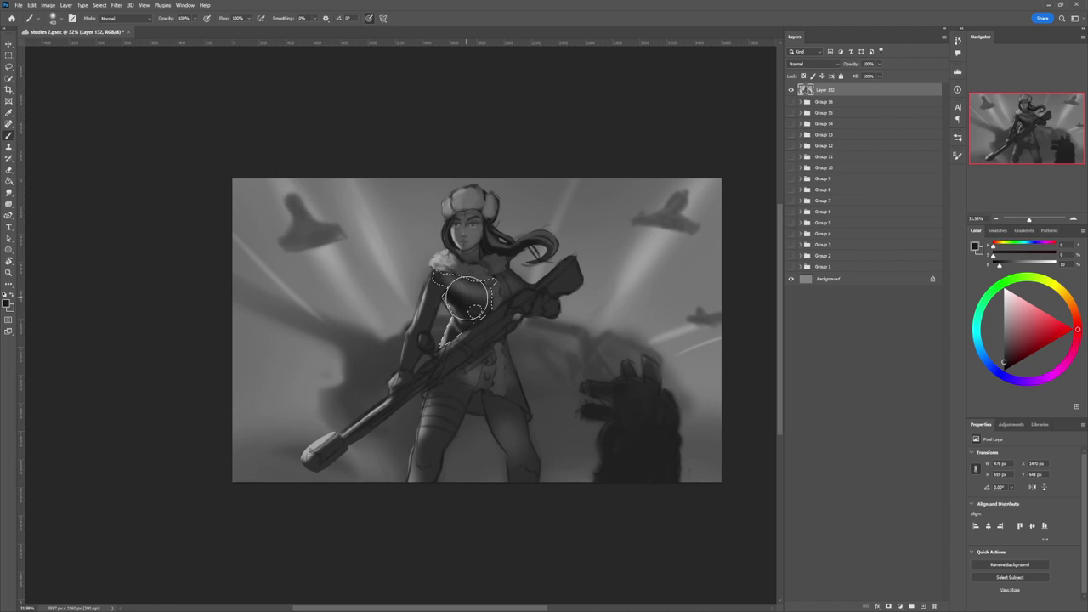
Step: Sharpen the leather-like shine on the chest with a smaller brush, using dark gray and bright light-gray highlights
{"action": "key", "text": "bracketleft"}
{"action": "key", "text": "bracketleft"}
{"action": "key", "text": "bracketleft"}
{"action": "key", "text": "bracketleft"}
{"action": "left_click", "coordinate": [991, 305]}
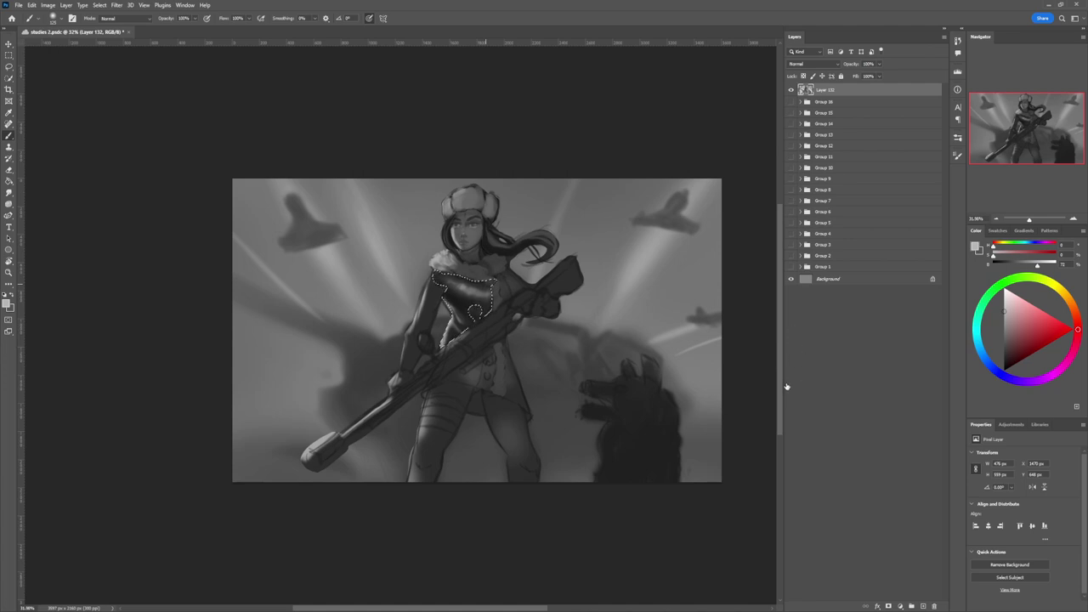
Step: Smudge the chest highlights into the dark leather and clear the selection
{"action": "key", "text": "r"}
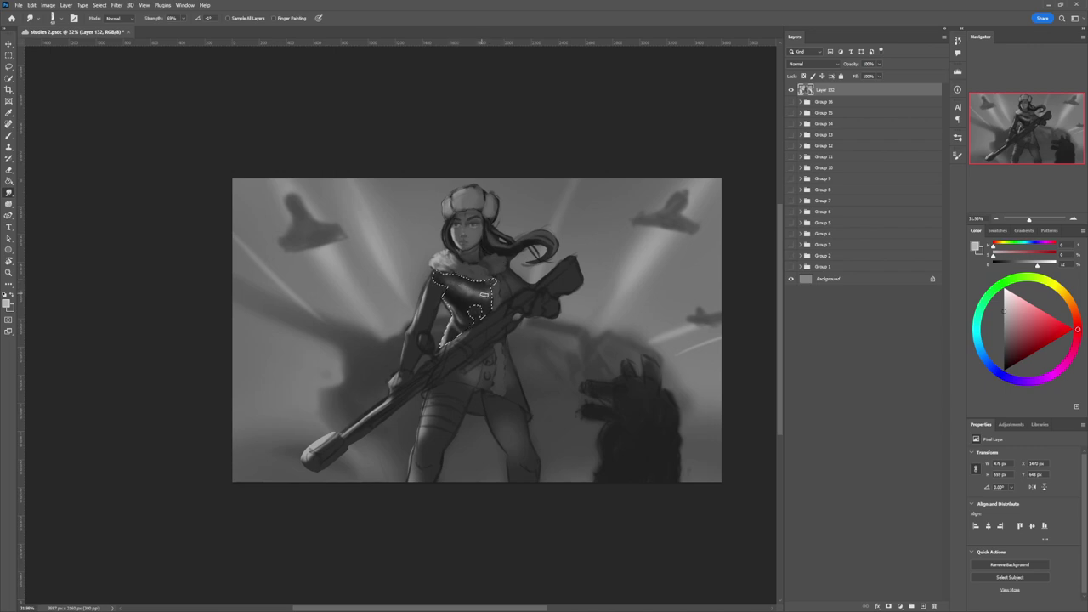
{"action": "key", "text": "l"}
{"action": "key", "text": "ctrl+d"}
Step: Lasso the coat's lower torso area between the chest and the rifle, and sample a mid-gray from the background
{"action": "key", "text": "z"}
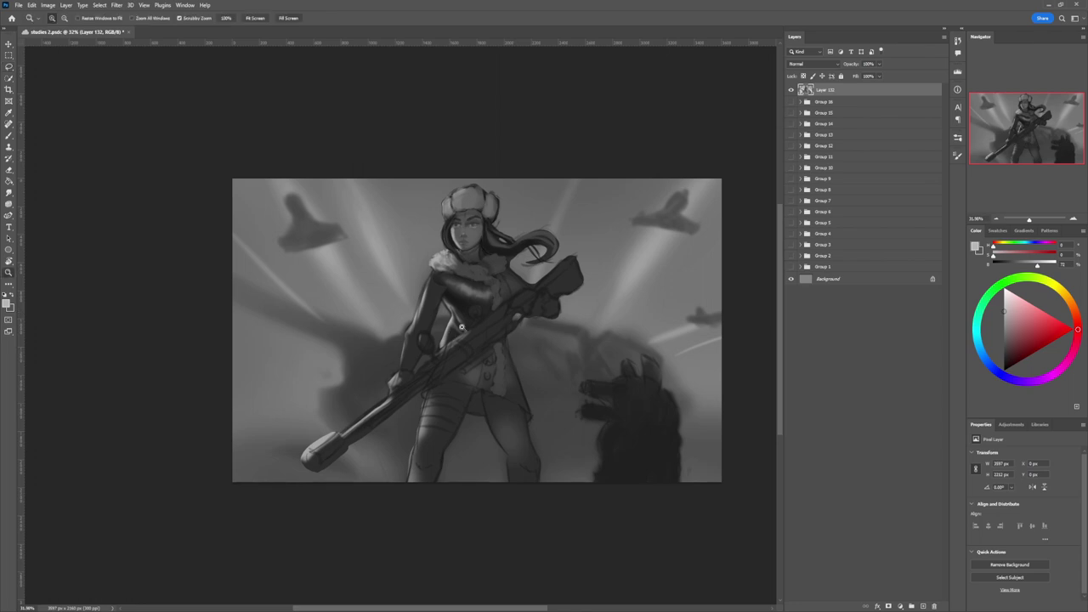
{"action": "mouse_move", "coordinate": [510, 341]}
{"action": "left_mouse_down"}
{"action": "mouse_move", "coordinate": [467, 342]}
{"action": "mouse_move", "coordinate": [524, 325]}
{"action": "left_mouse_up"}
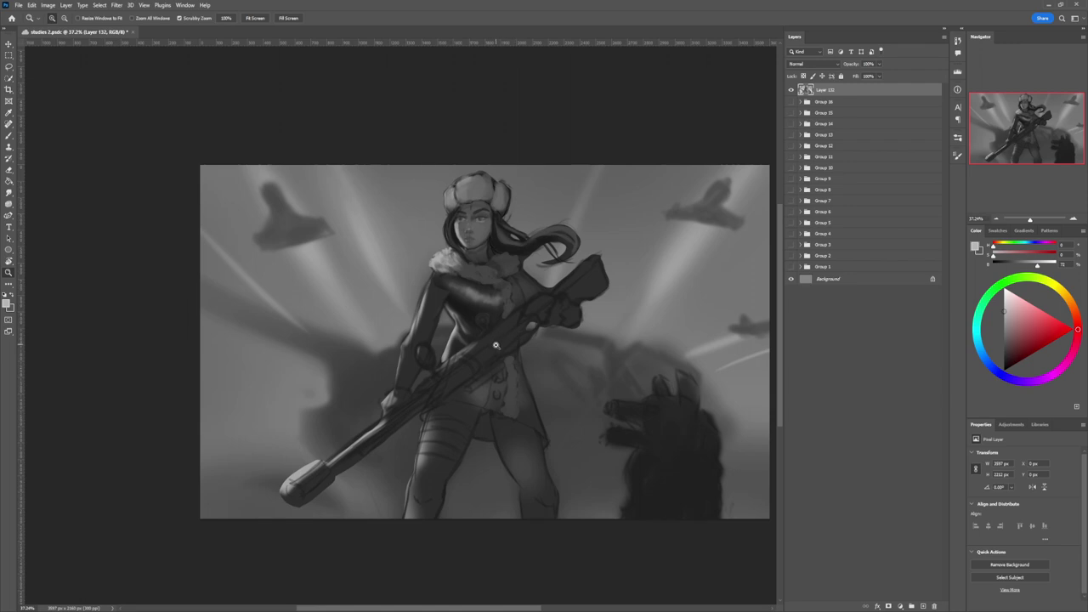
{"action": "key", "text": "l"}
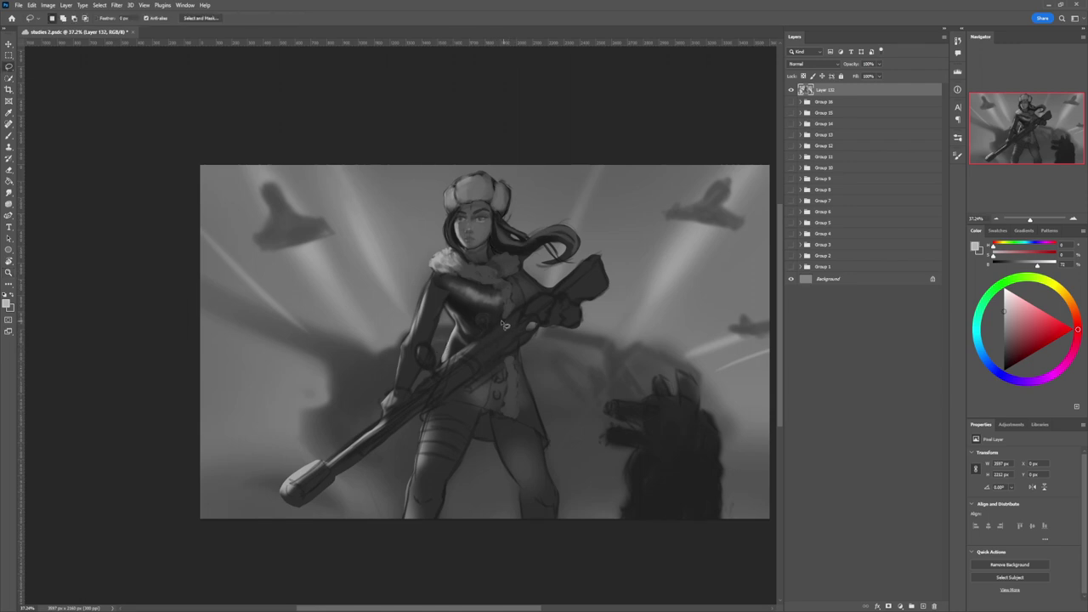
{"action": "mouse_move", "coordinate": [504, 322]}
{"action": "left_mouse_down"}
{"action": "mouse_move", "coordinate": [458, 317]}
{"action": "mouse_move", "coordinate": [507, 318]}
{"action": "mouse_move", "coordinate": [463, 328]}
{"action": "mouse_move", "coordinate": [450, 363]}
{"action": "mouse_move", "coordinate": [491, 334]}
{"action": "mouse_move", "coordinate": [475, 319]}
{"action": "mouse_move", "coordinate": [505, 333]}
{"action": "left_mouse_up"}
{"action": "key", "text": "b"}
{"action": "left_click", "coordinate": [621, 300], "text": "alt"}
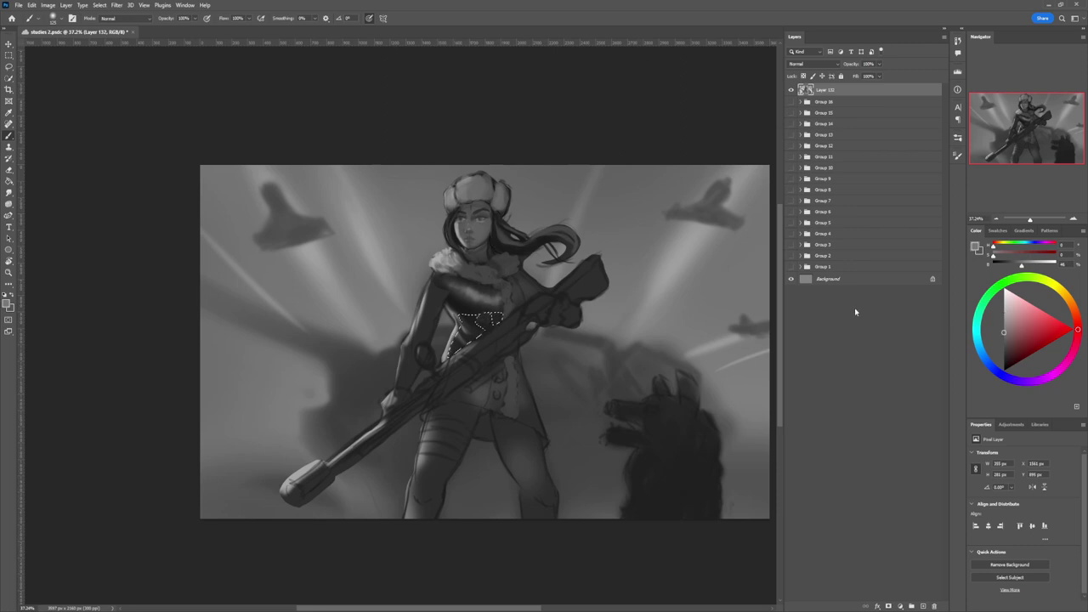
Step: Brush a soft gray tone onto the selected lower torso with a much larger brush, and clear the selection
{"action": "key", "text": "]"}
{"action": "key", "text": "]"}
{"action": "key", "text": "]"}
{"action": "key", "text": "]"}
{"action": "key", "text": "]"}
{"action": "key", "text": "]"}
{"action": "key", "text": "]"}
{"action": "key", "text": "]"}
{"action": "key", "text": "]"}
{"action": "key", "text": "]"}
{"action": "key", "text": "]"}
{"action": "key", "text": "]"}
{"action": "key", "text": "]"}
{"action": "mouse_move", "coordinate": [450, 343]}
{"action": "left_mouse_down"}
{"action": "mouse_move", "coordinate": [504, 315]}
{"action": "mouse_move", "coordinate": [451, 348]}
{"action": "mouse_move", "coordinate": [489, 316]}
{"action": "mouse_move", "coordinate": [422, 331]}
{"action": "left_mouse_up"}
{"action": "key", "text": "l"}
{"action": "key", "text": "ctrl+d"}
Step: Lasso the rifle's thin barrel and the thicker section behind it, up to the muzzle piece
{"action": "key", "text": "z"}
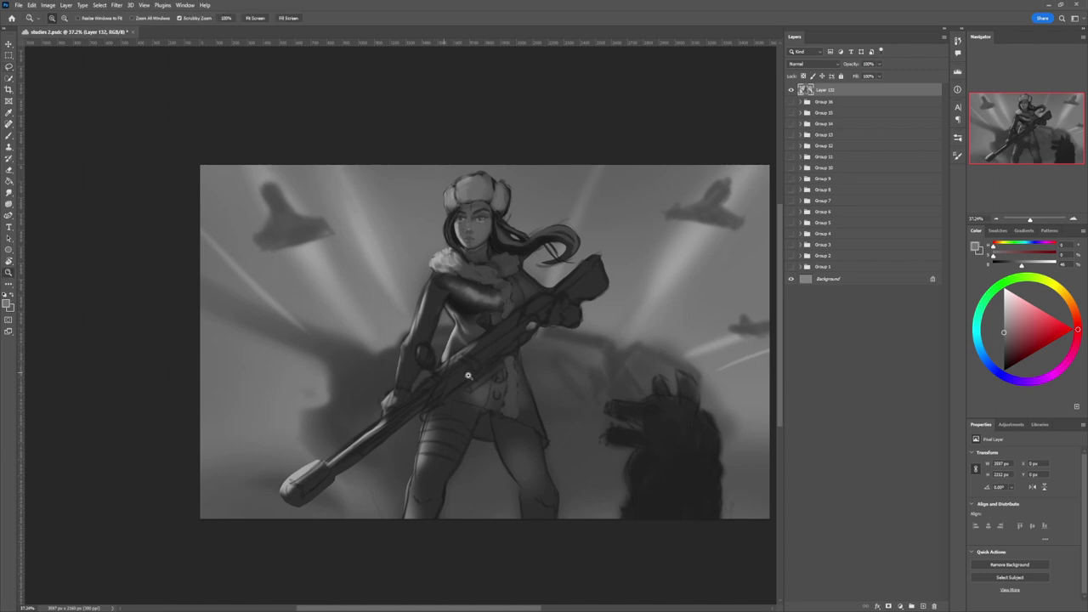
{"action": "left_click_drag", "start_coordinate": [474, 378], "coordinate": [425, 374]}
{"action": "left_click", "coordinate": [465, 354]}
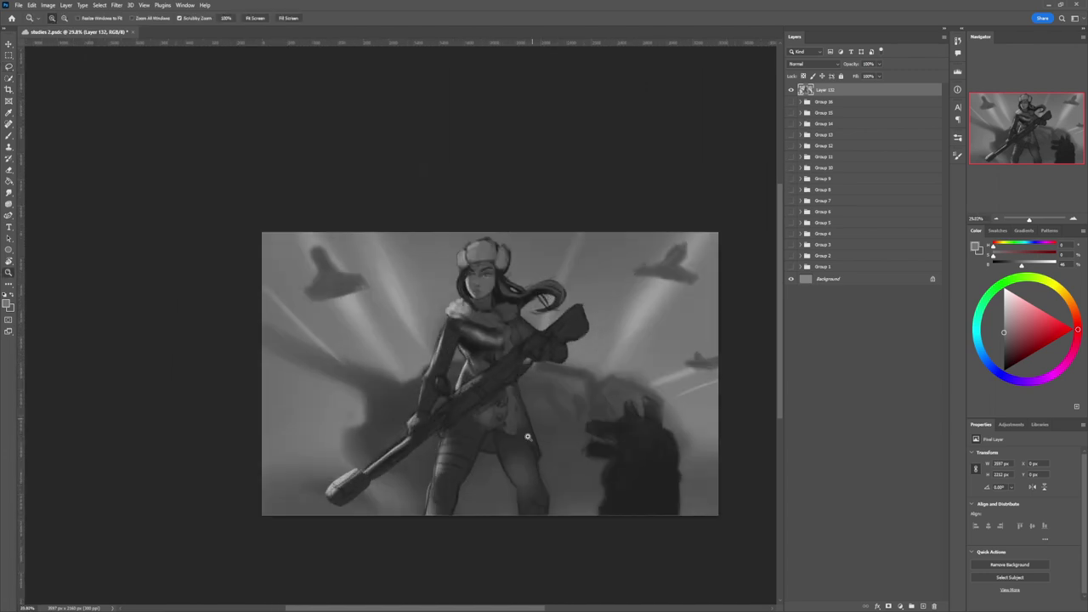
{"action": "left_click", "coordinate": [476, 377]}
{"action": "key", "text": "l"}
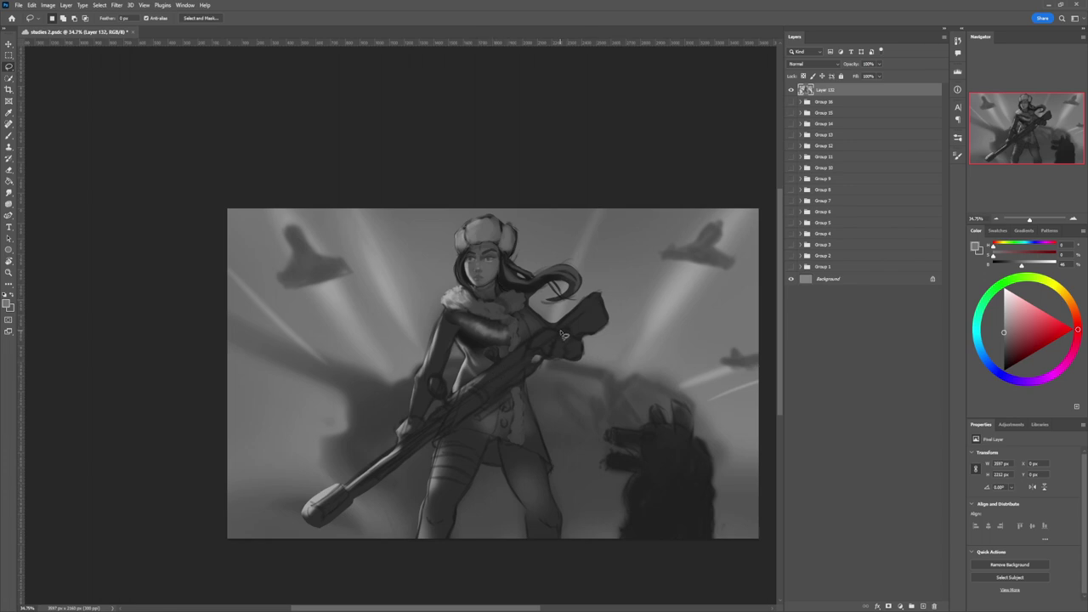
{"action": "mouse_move", "coordinate": [469, 385]}
{"action": "left_mouse_down"}
{"action": "mouse_move", "coordinate": [491, 406]}
{"action": "mouse_move", "coordinate": [484, 387]}
{"action": "mouse_move", "coordinate": [468, 384]}
{"action": "mouse_move", "coordinate": [346, 490]}
{"action": "mouse_move", "coordinate": [351, 498]}
{"action": "mouse_move", "coordinate": [493, 404]}
{"action": "left_mouse_up"}
{"action": "key", "text": "alt+BackSpace"}
{"action": "key", "text": "ctrl+d"}
{"action": "key", "text": "ctrl+shift+d"}
{"action": "key", "text": "z"}
{"action": "left_click_drag", "start_coordinate": [444, 421], "coordinate": [430, 429]}
{"action": "mouse_move", "coordinate": [432, 493]}
{"action": "left_mouse_down"}
{"action": "mouse_move", "coordinate": [441, 498]}
{"action": "mouse_move", "coordinate": [481, 416]}
{"action": "mouse_move", "coordinate": [492, 368]}
{"action": "left_mouse_up"}
Step: Paint the selected barrel area solid light gray with a very large brush, using 59% brightness
{"action": "key", "text": "b"}
{"action": "left_click", "coordinate": [1001, 322]}
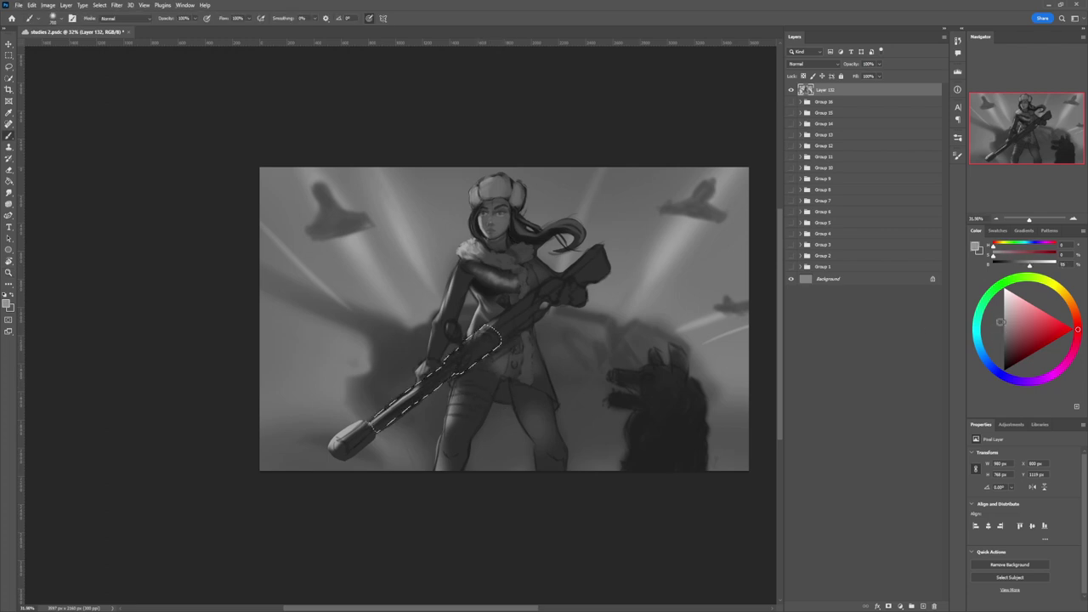
{"action": "key", "text": "]"}
{"action": "key", "text": "]"}
{"action": "key", "text": "]"}
{"action": "key", "text": "]"}
{"action": "key", "text": "]"}
{"action": "key", "text": "]"}
{"action": "mouse_move", "coordinate": [442, 391]}
{"action": "left_mouse_down"}
{"action": "mouse_move", "coordinate": [380, 417]}
{"action": "mouse_move", "coordinate": [422, 382]}
{"action": "mouse_move", "coordinate": [514, 346]}
{"action": "left_mouse_up"}
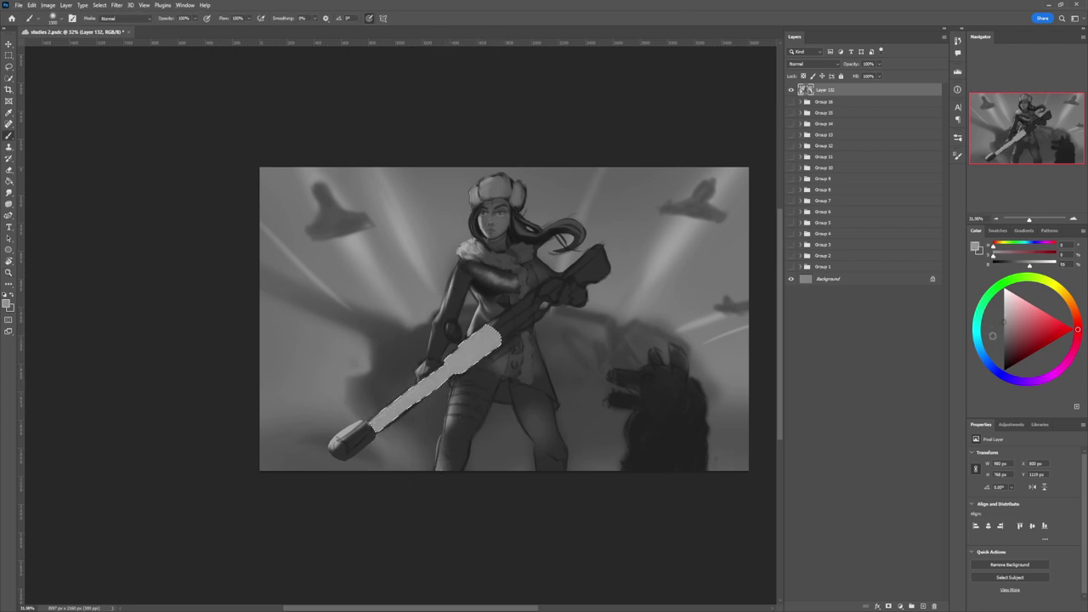
Step: Paint a dark gray band where the thin barrel meets the thicker rifle section, using a smaller brush
{"action": "left_click_drag", "start_coordinate": [1004, 334], "coordinate": [1004, 351]}
{"action": "key", "text": "["}
{"action": "key", "text": "["}
{"action": "key", "text": "["}
{"action": "key", "text": "["}
{"action": "key", "text": "["}
{"action": "key", "text": "["}
{"action": "key", "text": "["}
{"action": "key", "text": "["}
{"action": "key", "text": "["}
{"action": "left_click", "coordinate": [998, 356]}
{"action": "left_click", "coordinate": [446, 373], "text": "alt"}
{"action": "left_click", "coordinate": [455, 363], "text": "alt"}
{"action": "left_click", "coordinate": [456, 364], "text": "alt"}
{"action": "left_click", "coordinate": [1004, 355]}
Step: Enlarge the brush and shade dark gray along the length of the thin barrel
{"action": "key", "text": "bracketright"}
{"action": "key", "text": "bracketright"}
{"action": "key", "text": "bracketright"}
{"action": "key", "text": "bracketright"}
{"action": "key", "text": "bracketright"}
{"action": "key", "text": "bracketright"}
{"action": "key", "text": "bracketright"}
{"action": "key", "text": "bracketright"}
{"action": "key", "text": "bracketright"}
{"action": "mouse_move", "coordinate": [350, 437]}
{"action": "left_mouse_down"}
{"action": "mouse_move", "coordinate": [433, 375]}
{"action": "mouse_move", "coordinate": [443, 385]}
{"action": "left_mouse_up"}
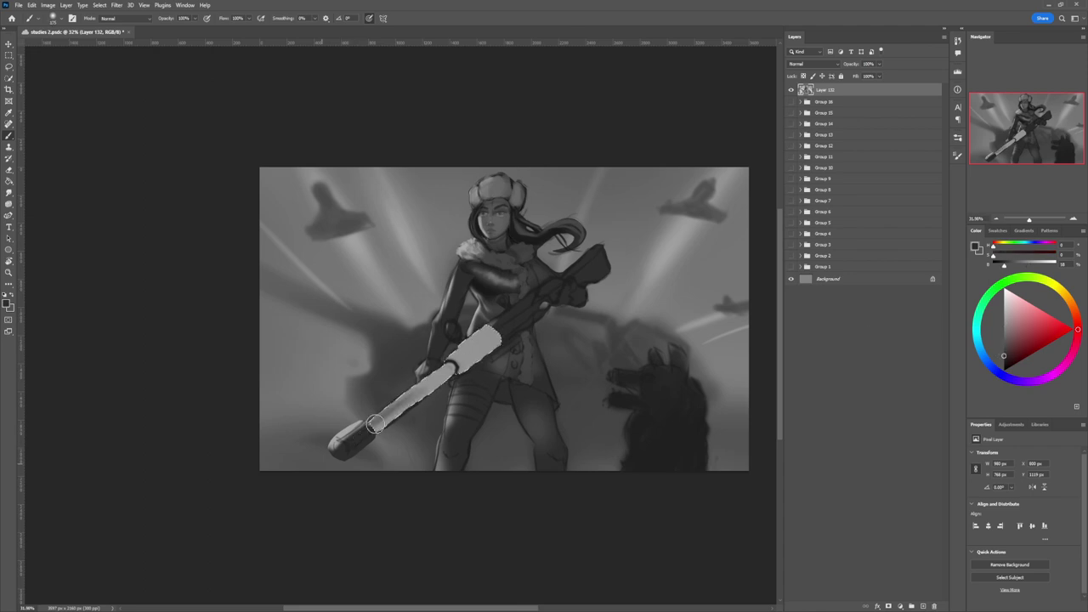
{"action": "left_click_drag", "start_coordinate": [374, 423], "coordinate": [437, 378]}
Step: Build up a dark core shadow along the thin barrel with a smaller brush, leaving lighter edges
{"action": "key", "text": "bracketleft"}
{"action": "key", "text": "bracketleft"}
{"action": "key", "text": "bracketleft"}
{"action": "mouse_move", "coordinate": [348, 445]}
{"action": "left_mouse_down"}
{"action": "mouse_move", "coordinate": [459, 362]}
{"action": "mouse_move", "coordinate": [337, 462]}
{"action": "mouse_move", "coordinate": [435, 379]}
{"action": "left_mouse_up"}
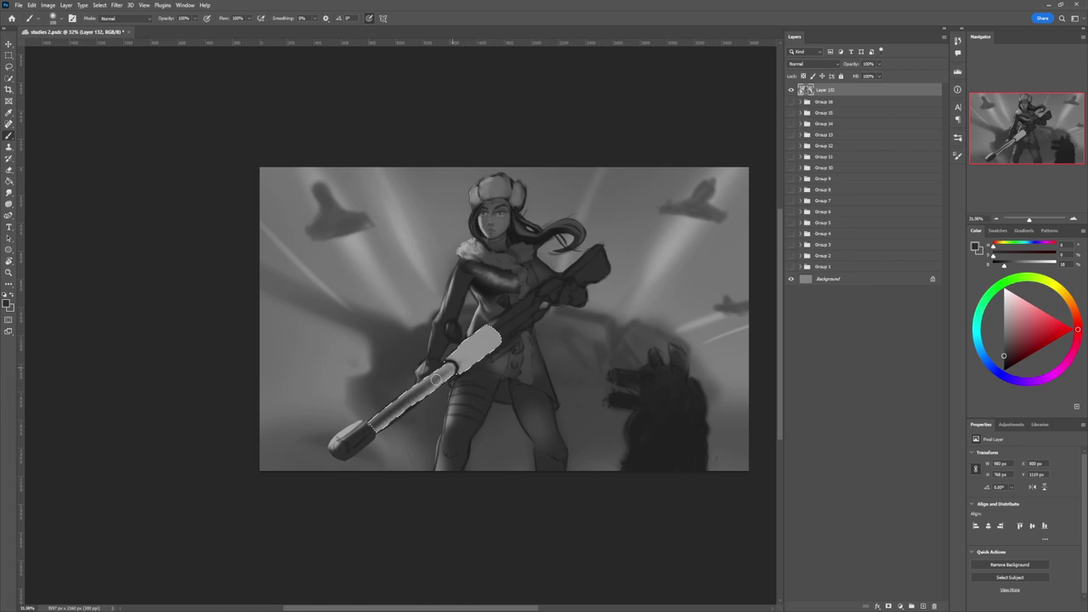
{"action": "left_click_drag", "start_coordinate": [357, 440], "coordinate": [438, 376]}
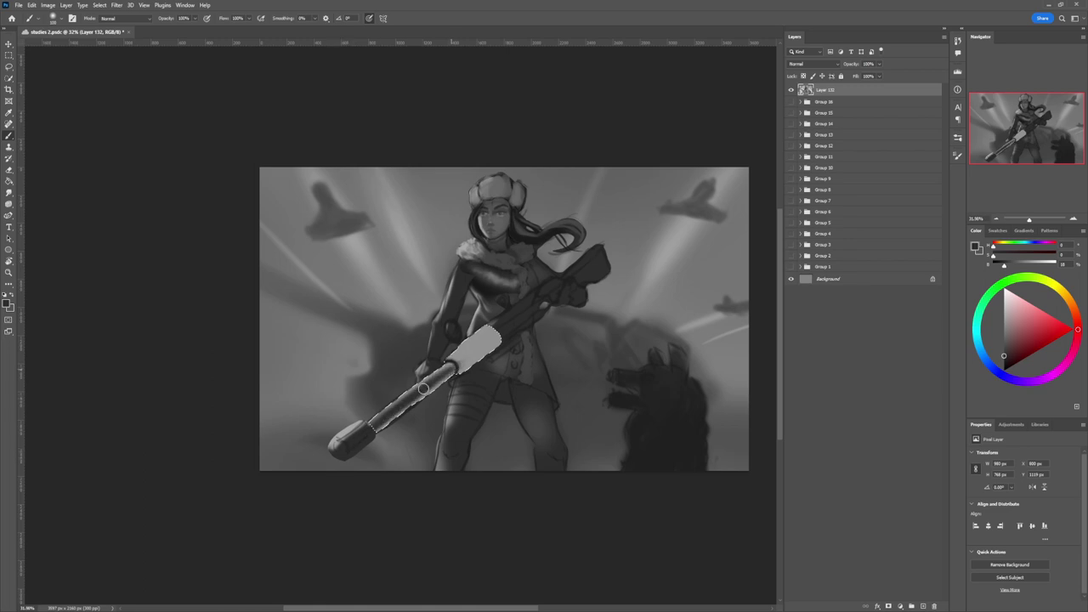
Step: Shade the thicker rifle section with long dark gray strokes, and darken the thin barrel's underside
{"action": "left_click_drag", "start_coordinate": [502, 317], "coordinate": [445, 363]}
{"action": "left_click_drag", "start_coordinate": [524, 317], "coordinate": [466, 365]}
{"action": "mouse_move", "coordinate": [515, 330]}
{"action": "left_mouse_down"}
{"action": "mouse_move", "coordinate": [464, 365]}
{"action": "mouse_move", "coordinate": [505, 337]}
{"action": "left_mouse_up"}
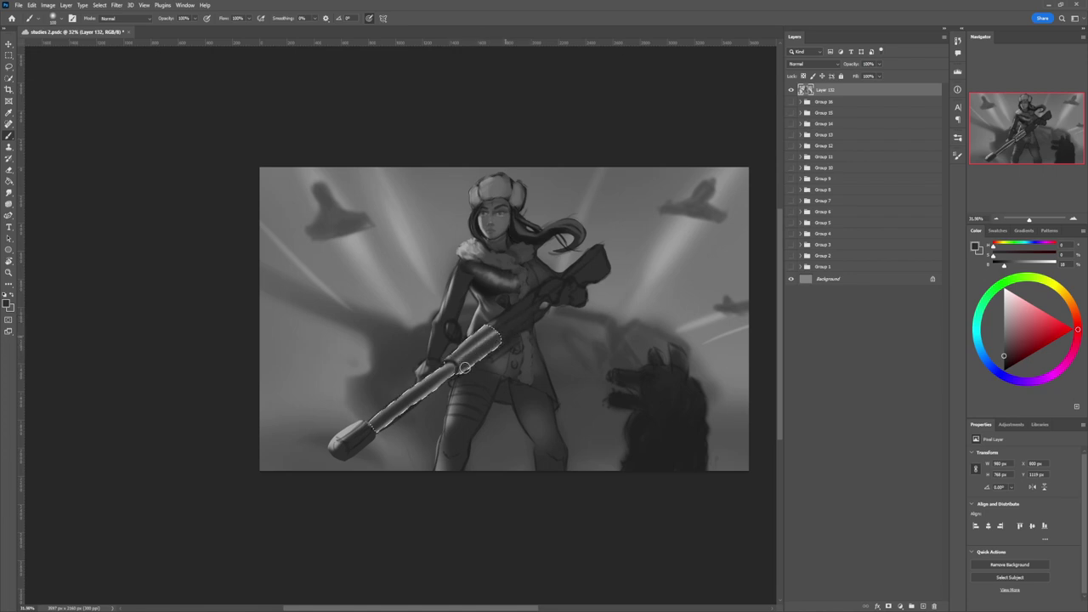
{"action": "left_click_drag", "start_coordinate": [455, 375], "coordinate": [384, 425]}
Step: Deepen the shadows along the whole selected barrel with a darker gray and a larger brush
{"action": "left_click_drag", "start_coordinate": [1006, 356], "coordinate": [1004, 361]}
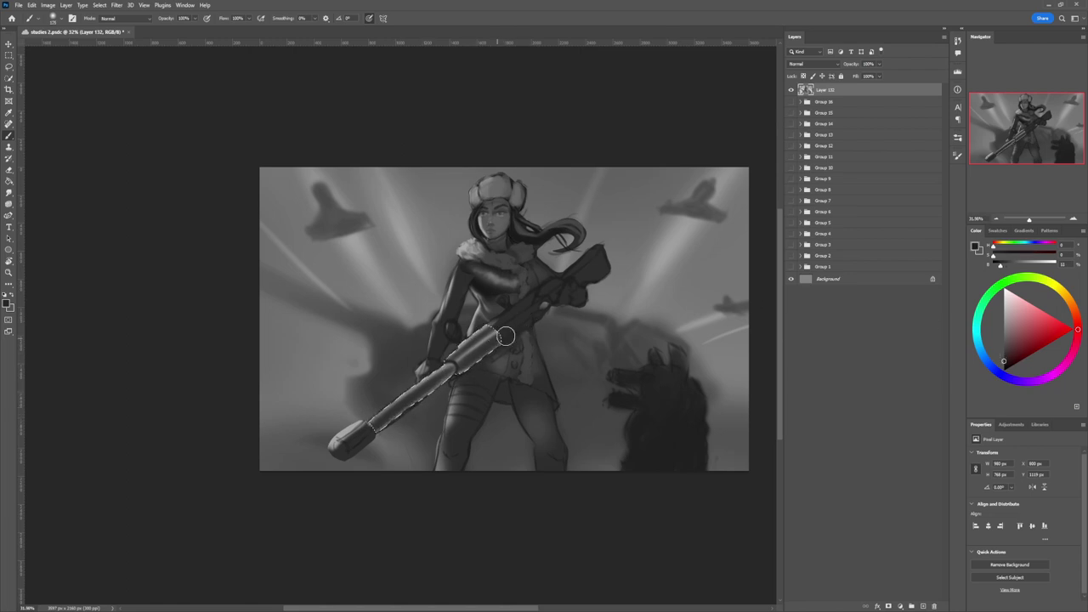
{"action": "key", "text": "]"}
{"action": "key", "text": "]"}
{"action": "key", "text": "]"}
{"action": "left_click_drag", "start_coordinate": [497, 326], "coordinate": [372, 425]}
Step: Paint bright metallic highlights along the thin barrel toward the muzzle in light gray at 83% brightness
{"action": "left_click", "coordinate": [1005, 303]}
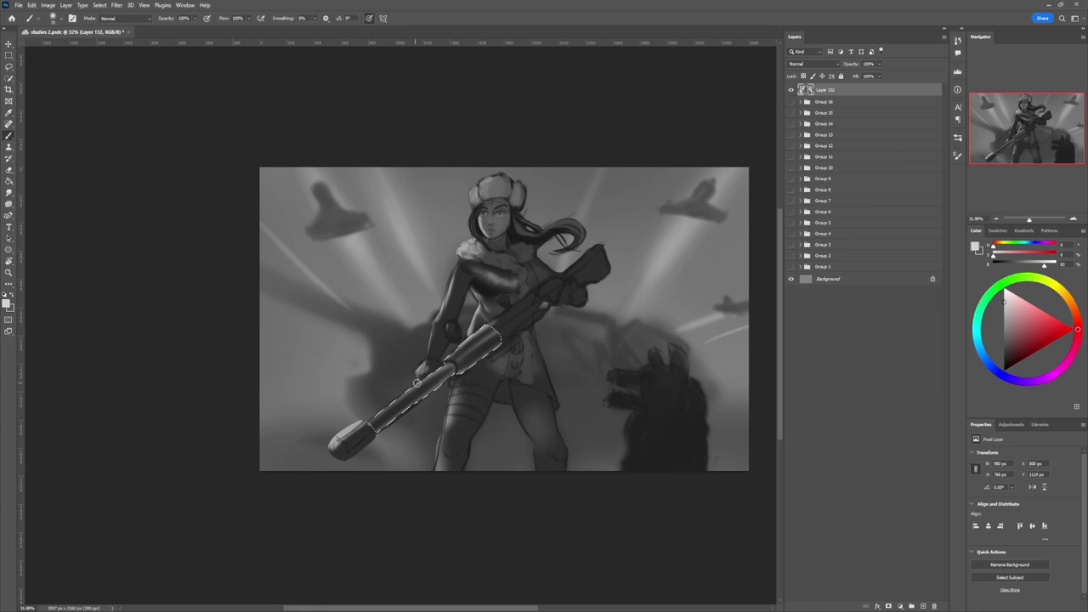
{"action": "left_click_drag", "start_coordinate": [351, 434], "coordinate": [406, 391]}
{"action": "left_click_drag", "start_coordinate": [354, 435], "coordinate": [408, 389]}
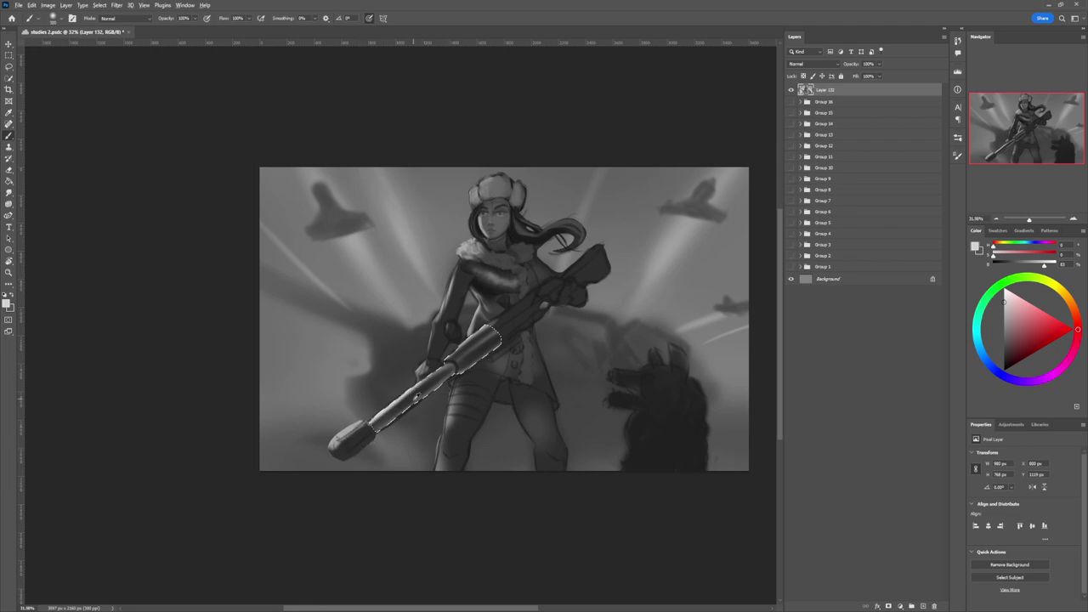
Step: Soften the thin barrel's highlights with mid-gray strokes sampled from the barrel
{"action": "left_click", "coordinate": [412, 398], "text": "alt"}
{"action": "left_click", "coordinate": [446, 367], "text": "alt"}
{"action": "left_click_drag", "start_coordinate": [448, 368], "coordinate": [395, 408]}
{"action": "mouse_move", "coordinate": [351, 444]}
{"action": "left_mouse_down"}
{"action": "mouse_move", "coordinate": [404, 399]}
{"action": "mouse_move", "coordinate": [370, 424]}
{"action": "left_mouse_up"}
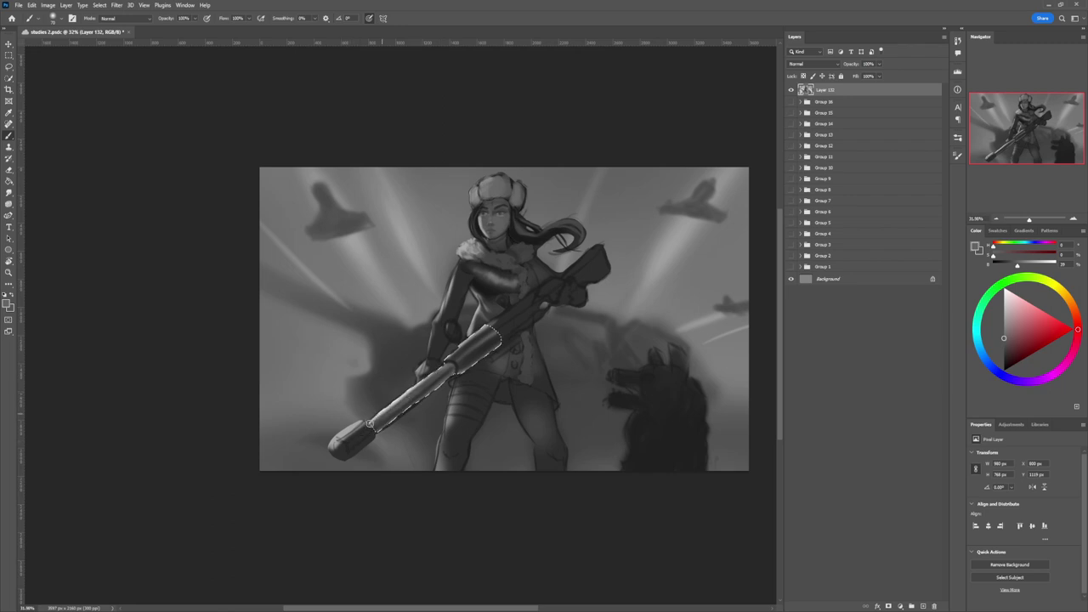
Step: Pick a near-black color for dark accents on the selected rifle area
{"action": "left_click", "coordinate": [392, 415], "text": "alt"}
{"action": "left_click", "coordinate": [1004, 361]}
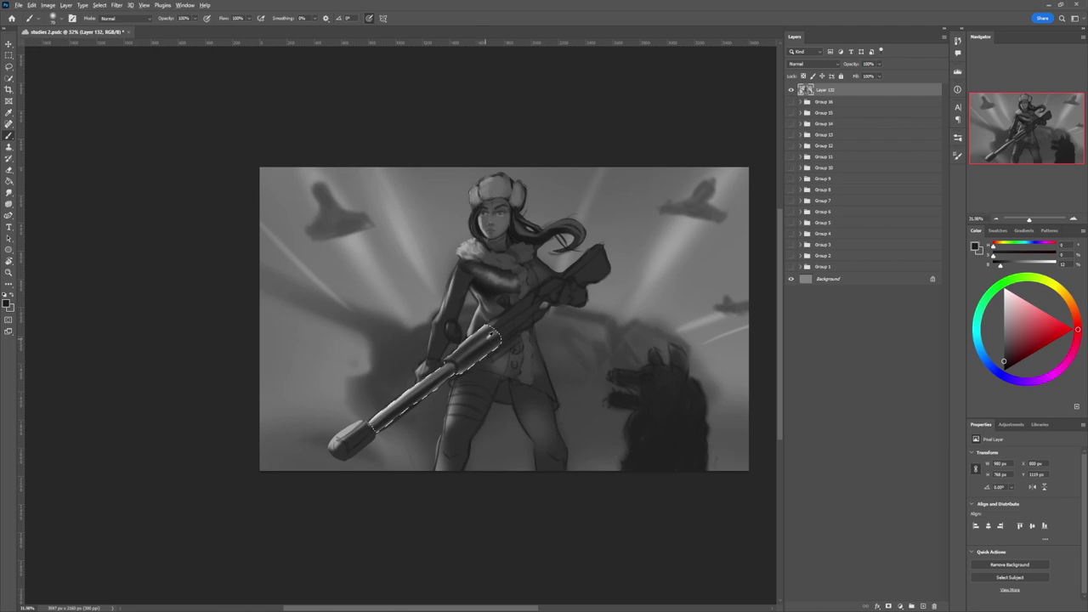
Step: Finish shading the selected rifle barrel with dark greys sampled from it, and clear the selection
{"action": "left_click", "coordinate": [493, 333], "text": "alt"}
{"action": "left_click", "coordinate": [485, 344], "text": "alt"}
{"action": "key", "text": "z"}
{"action": "left_click_drag", "start_coordinate": [466, 405], "coordinate": [408, 406]}
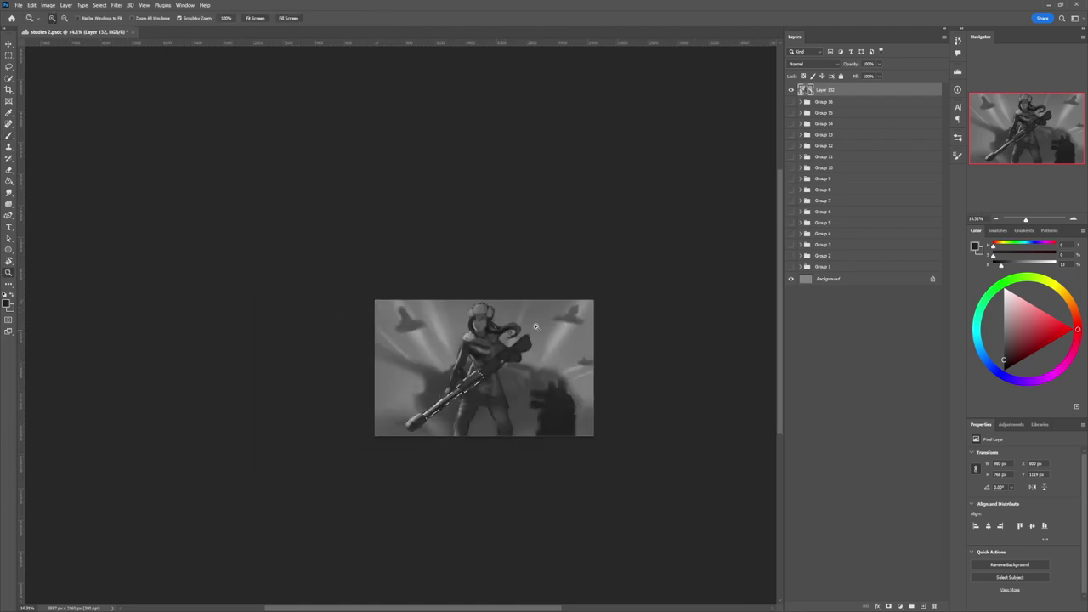
{"action": "left_click_drag", "start_coordinate": [467, 456], "coordinate": [497, 392]}
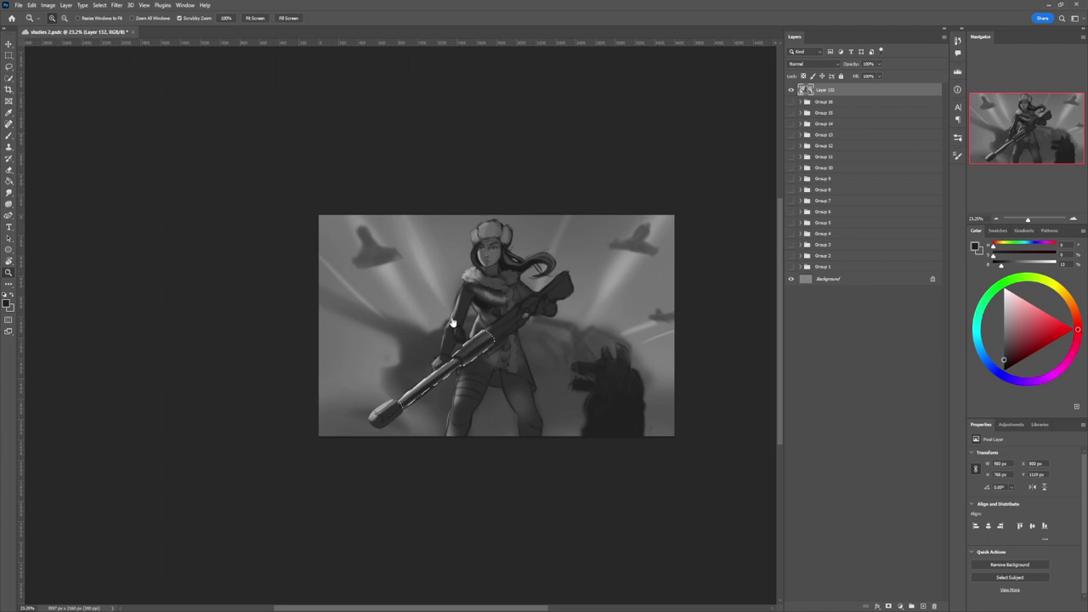
{"action": "key", "text": "l"}
{"action": "key", "text": "ctrl+d"}
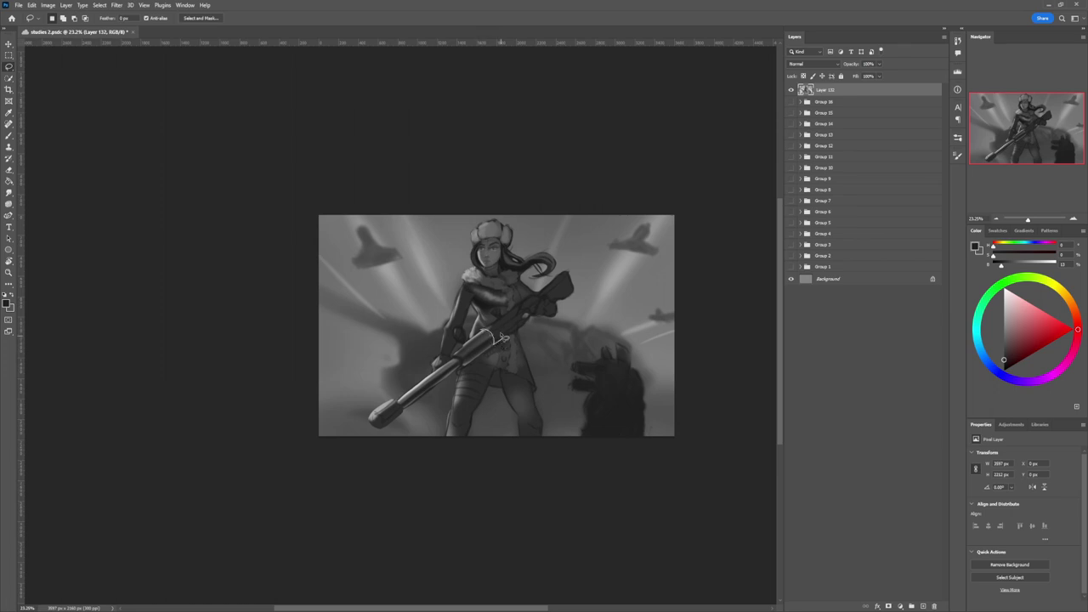
Step: Lasso a narrow ring at the rear of the rifle's handguard, shade it with light and near-black greys, and deselect it
{"action": "left_click_drag", "start_coordinate": [488, 329], "coordinate": [493, 325]}
{"action": "key", "text": "b"}
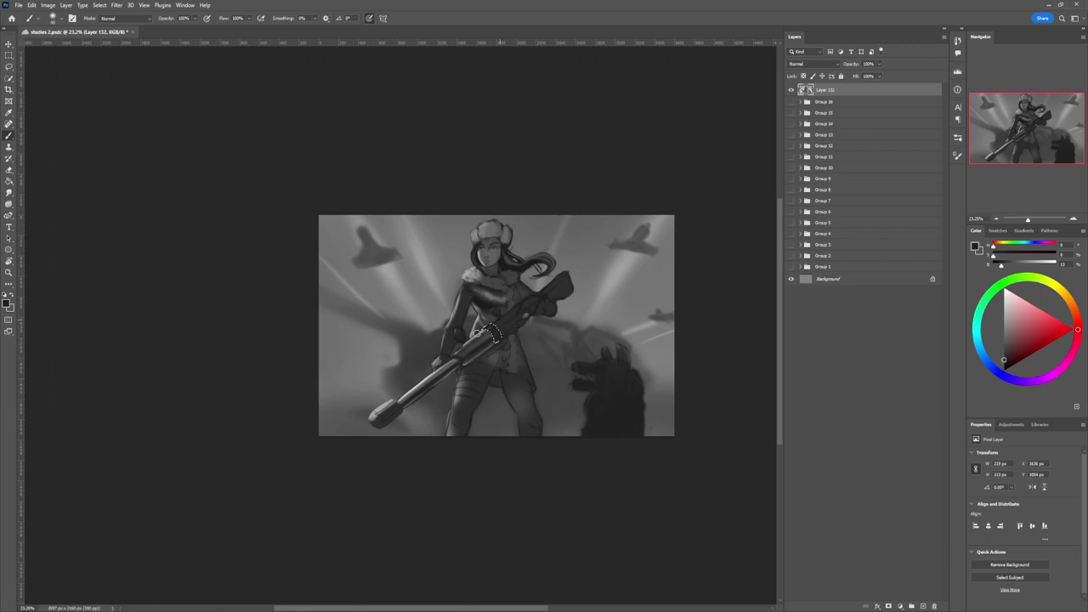
{"action": "left_click", "coordinate": [1001, 318]}
{"action": "left_click", "coordinate": [1004, 313]}
{"action": "left_click", "coordinate": [1002, 364]}
{"action": "key", "text": "l"}
{"action": "key", "text": "ctrl+d"}
Step: Lasso both of the woman's legs below the coat hem as one selection for brushing
{"action": "key", "text": "z"}
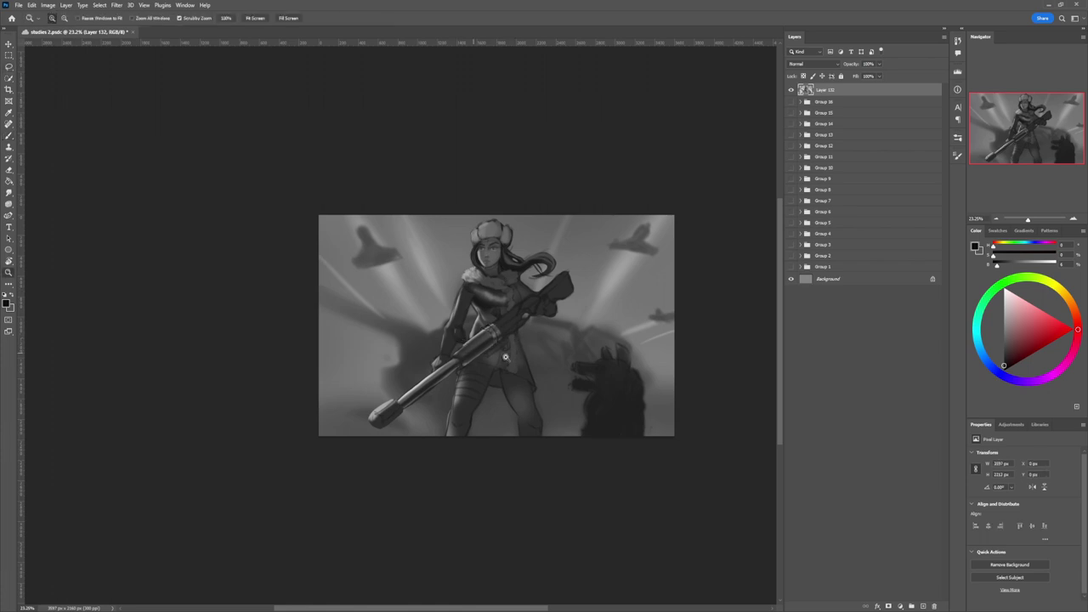
{"action": "mouse_move", "coordinate": [515, 368]}
{"action": "left_mouse_down"}
{"action": "mouse_move", "coordinate": [533, 320]}
{"action": "mouse_move", "coordinate": [582, 303]}
{"action": "mouse_move", "coordinate": [532, 332]}
{"action": "mouse_move", "coordinate": [507, 397]}
{"action": "mouse_move", "coordinate": [523, 378]}
{"action": "mouse_move", "coordinate": [501, 363]}
{"action": "mouse_move", "coordinate": [523, 434]}
{"action": "mouse_move", "coordinate": [538, 437]}
{"action": "mouse_move", "coordinate": [503, 360]}
{"action": "left_mouse_up"}
{"action": "key", "text": "l"}
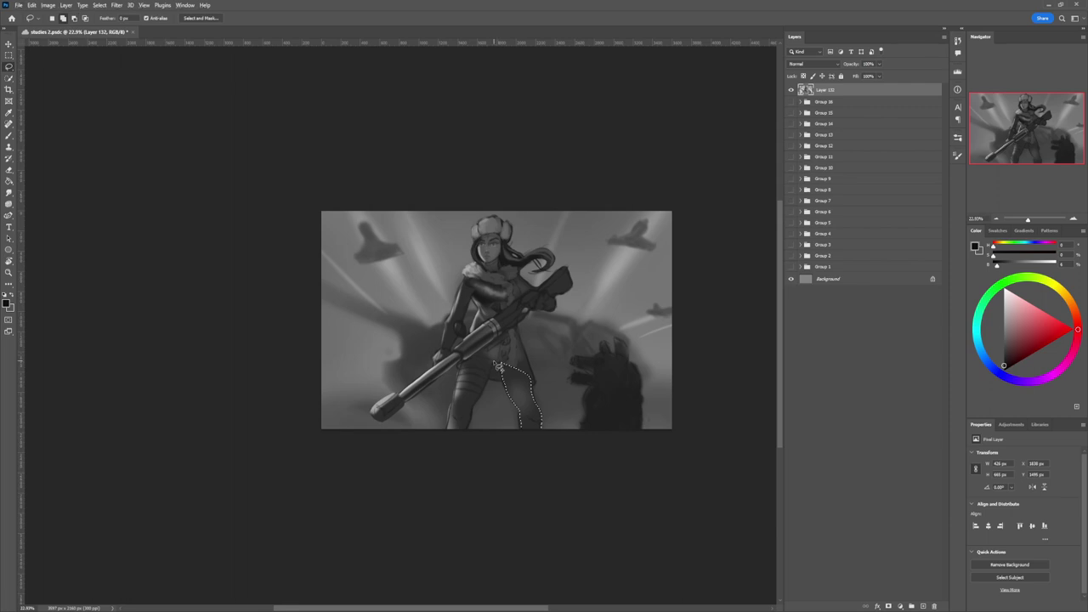
{"action": "mouse_move", "coordinate": [489, 393]}
{"action": "left_mouse_down"}
{"action": "mouse_move", "coordinate": [465, 435]}
{"action": "mouse_move", "coordinate": [444, 442]}
{"action": "mouse_move", "coordinate": [460, 368]}
{"action": "mouse_move", "coordinate": [466, 355]}
{"action": "mouse_move", "coordinate": [500, 366]}
{"action": "left_mouse_up"}
{"action": "key", "text": "b"}
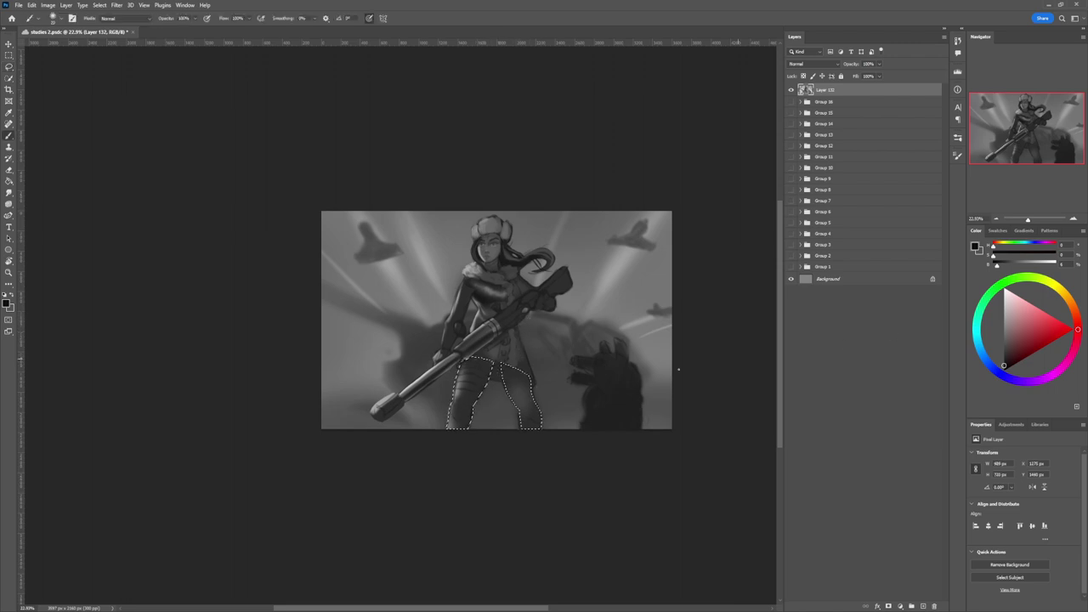
{"action": "key", "text": "bracketright"}
{"action": "key", "text": "bracketright"}
{"action": "key", "text": "bracketright"}
{"action": "key", "text": "bracketright"}
{"action": "key", "text": "bracketright"}
{"action": "key", "text": "bracketright"}
{"action": "key", "text": "bracketright"}
{"action": "key", "text": "bracketright"}
{"action": "key", "text": "bracketright"}
{"action": "key", "text": "bracketright"}
{"action": "key", "text": "bracketright"}
{"action": "key", "text": "bracketright"}
{"action": "key", "text": "bracketright"}
{"action": "key", "text": "bracketright"}
{"action": "key", "text": "bracketright"}
{"action": "key", "text": "bracketright"}
{"action": "key", "text": "bracketright"}
{"action": "mouse_move", "coordinate": [510, 384]}
{"action": "left_mouse_down"}
{"action": "mouse_move", "coordinate": [525, 440]}
{"action": "mouse_move", "coordinate": [501, 365]}
{"action": "mouse_move", "coordinate": [520, 444]}
{"action": "mouse_move", "coordinate": [538, 385]}
{"action": "mouse_move", "coordinate": [541, 427]}
{"action": "mouse_move", "coordinate": [533, 372]}
{"action": "left_mouse_up"}
{"action": "key", "text": "bracketleft"}
{"action": "key", "text": "bracketleft"}
{"action": "key", "text": "bracketleft"}
{"action": "key", "text": "bracketleft"}
{"action": "key", "text": "bracketleft"}
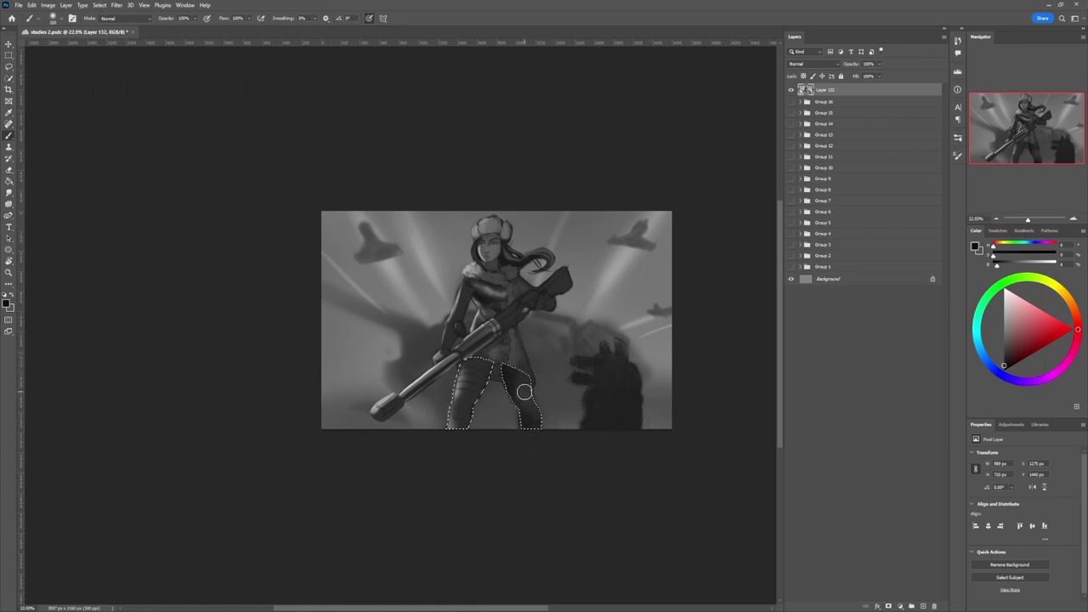
{"action": "key", "text": "ctrl+z"}
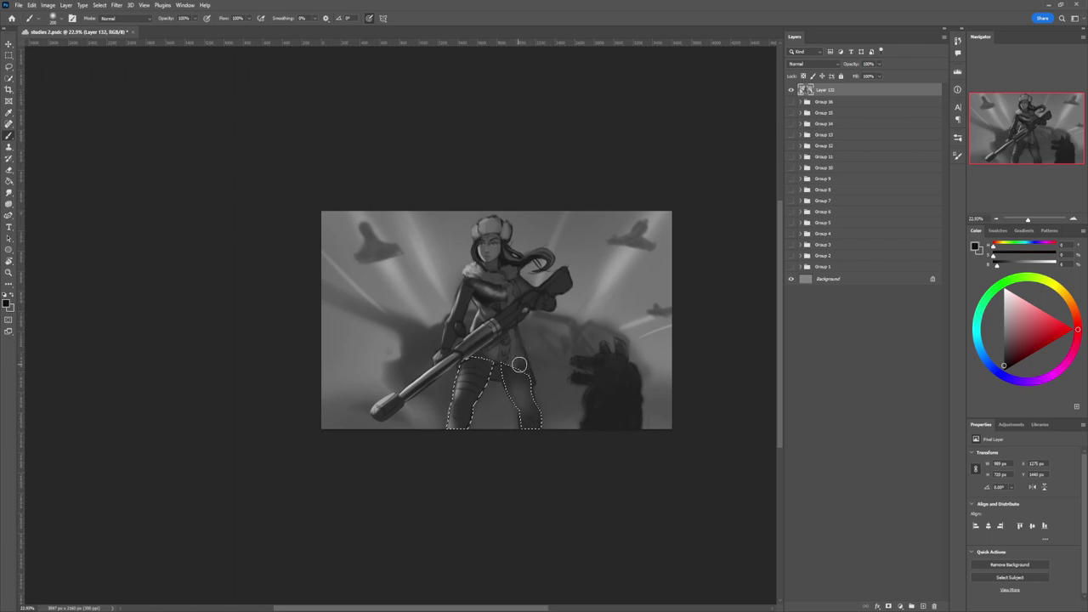
Step: Brush a soft near-black shadow across the tops of both selected thighs just beneath the coat hem
{"action": "key", "text": "bracketright"}
{"action": "key", "text": "bracketright"}
{"action": "key", "text": "bracketright"}
{"action": "key", "text": "bracketleft"}
{"action": "key", "text": "bracketleft"}
{"action": "key", "text": "bracketleft"}
{"action": "key", "text": "bracketleft"}
{"action": "key", "text": "bracketleft"}
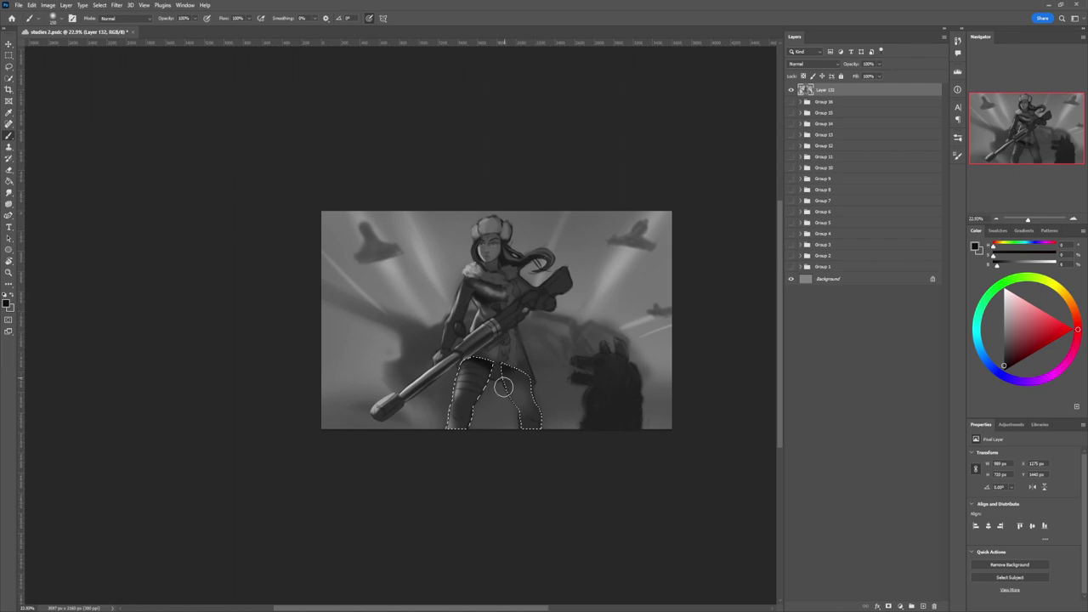
Step: Shade the inner edges of the selected legs with a larger soft near-black brush
{"action": "key", "text": "bracketright"}
{"action": "key", "text": "bracketright"}
{"action": "key", "text": "bracketright"}
{"action": "key", "text": "bracketright"}
{"action": "key", "text": "bracketleft"}
{"action": "key", "text": "bracketleft"}
{"action": "key", "text": "bracketleft"}
{"action": "key", "text": "bracketleft"}
{"action": "key", "text": "bracketright"}
{"action": "key", "text": "bracketright"}
{"action": "key", "text": "bracketright"}
{"action": "key", "text": "bracketright"}
{"action": "key", "text": "bracketright"}
{"action": "key", "text": "bracketright"}
{"action": "left_click_drag", "start_coordinate": [468, 429], "coordinate": [498, 359]}
Step: Paint dark strap bands around the thigh nearest the rifle barrel with a small brush, and sample a dark grey there
{"action": "key", "text": "bracketleft"}
{"action": "key", "text": "bracketleft"}
{"action": "key", "text": "bracketleft"}
{"action": "key", "text": "bracketleft"}
{"action": "key", "text": "bracketleft"}
{"action": "key", "text": "bracketleft"}
{"action": "key", "text": "bracketleft"}
{"action": "key", "text": "bracketleft"}
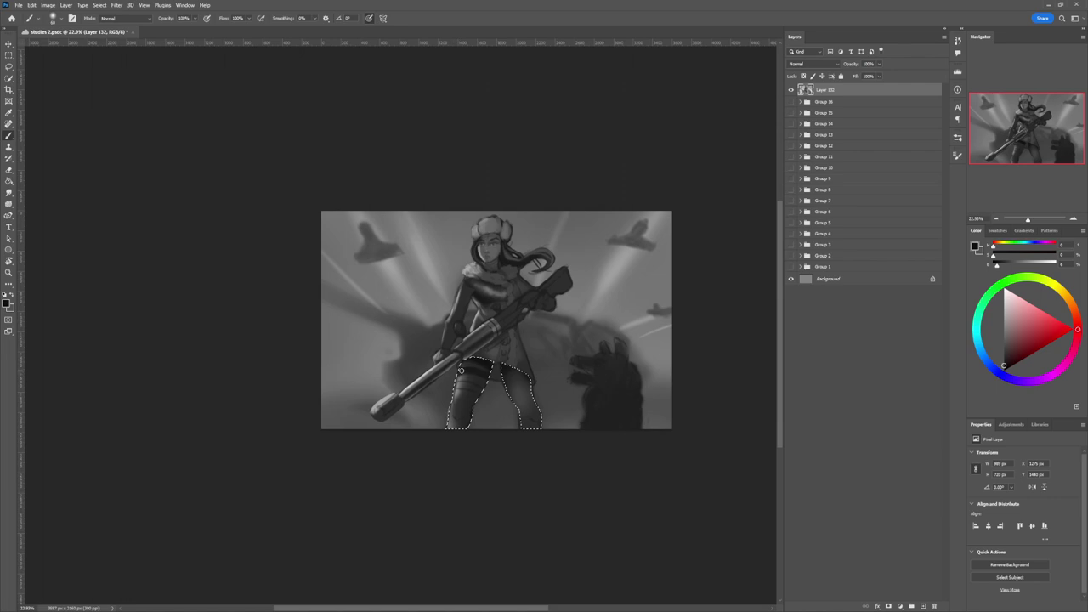
{"action": "left_click_drag", "start_coordinate": [468, 385], "coordinate": [442, 387]}
{"action": "key", "text": "ctrl+z"}
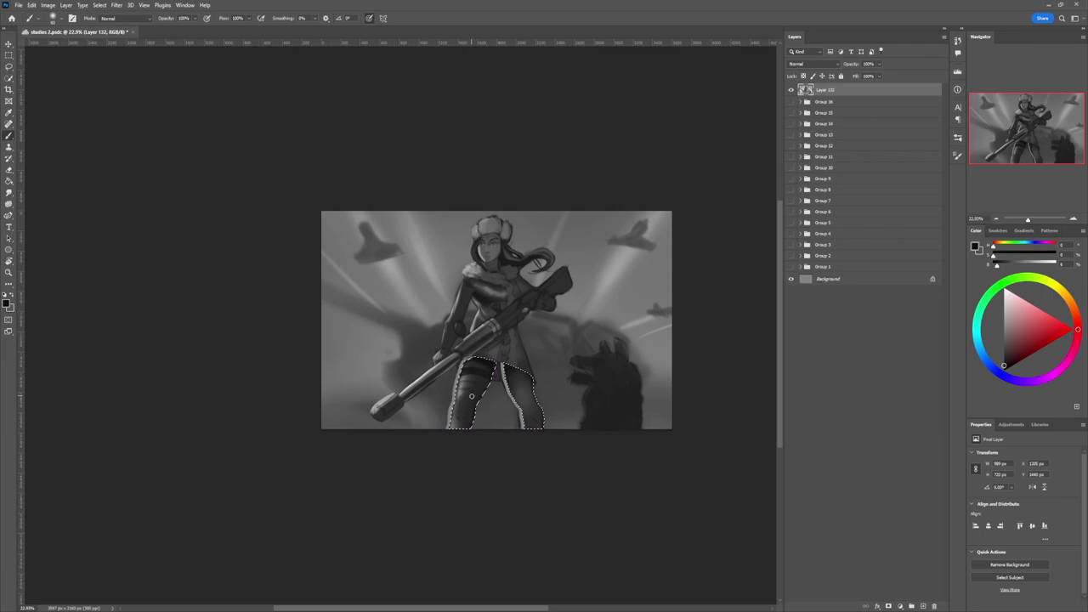
{"action": "left_click_drag", "start_coordinate": [453, 384], "coordinate": [479, 385]}
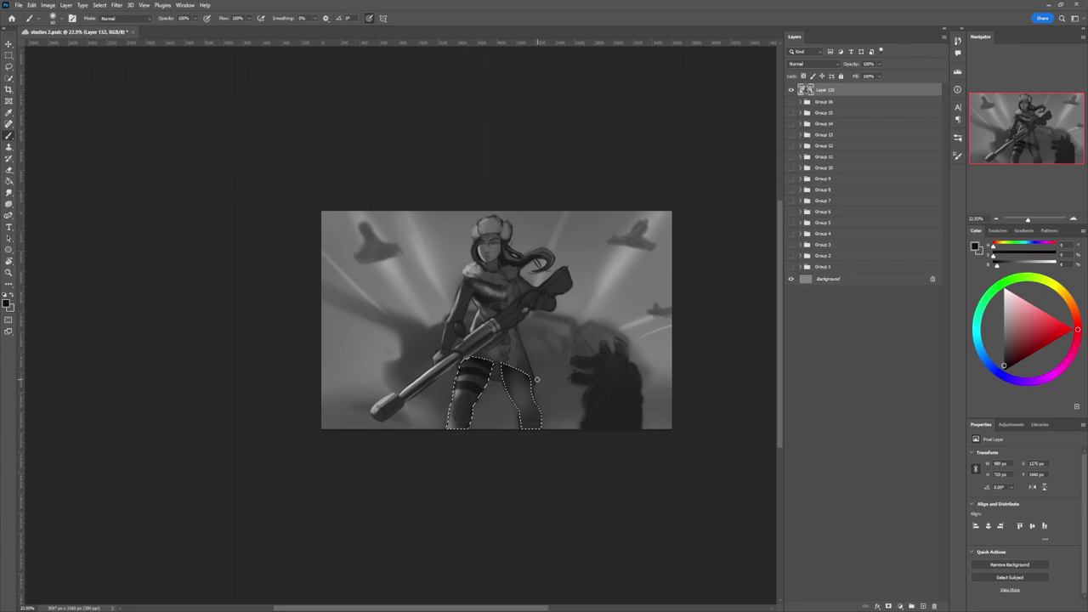
{"action": "left_click", "coordinate": [473, 363], "text": "alt"}
Step: Replace the leg selection with a lasso selection of the coat's underside along the hem, including the gap between the thighs
{"action": "key", "text": "ctrl+space"}
{"action": "left_click_drag", "start_coordinate": [506, 420], "coordinate": [464, 419]}
{"action": "left_click_drag", "start_coordinate": [520, 396], "coordinate": [540, 396]}
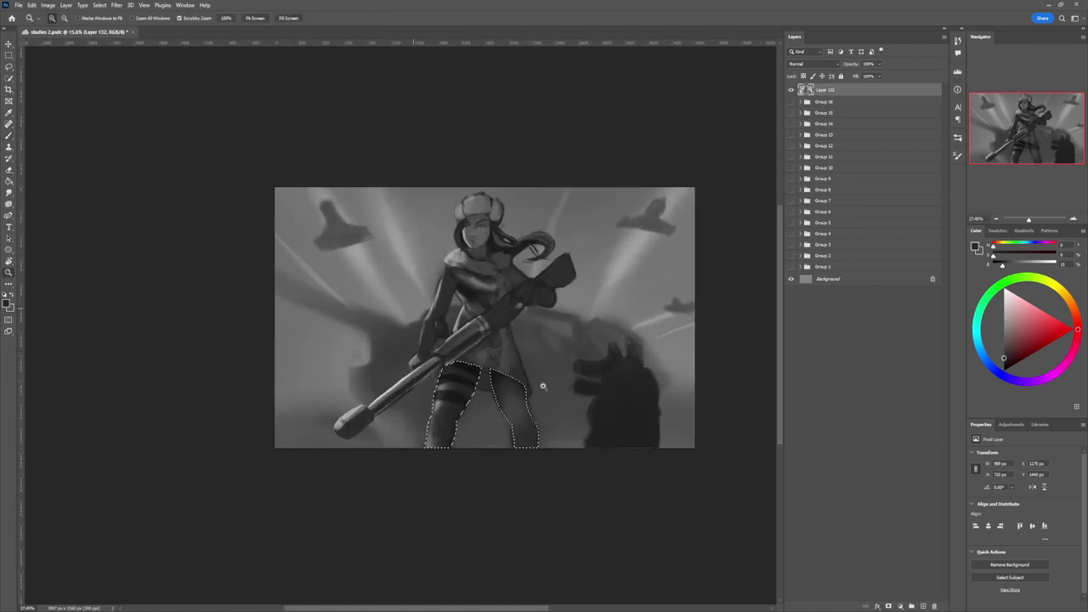
{"action": "key", "text": "l"}
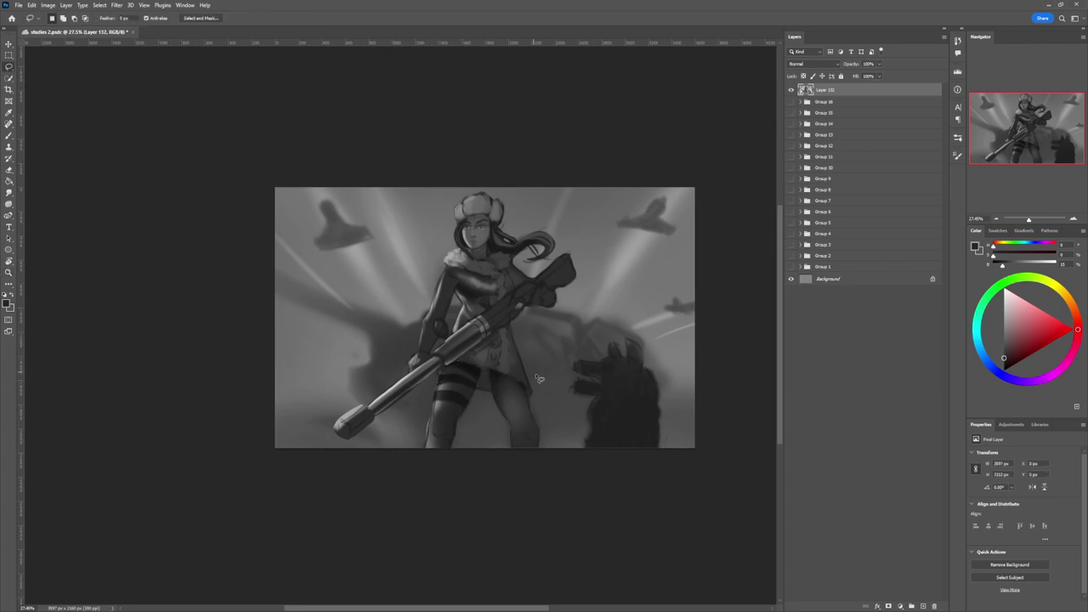
{"action": "left_click_drag", "start_coordinate": [530, 390], "coordinate": [528, 394]}
{"action": "mouse_move", "coordinate": [442, 373]}
{"action": "left_mouse_down"}
{"action": "mouse_move", "coordinate": [534, 398]}
{"action": "mouse_move", "coordinate": [495, 379]}
{"action": "mouse_move", "coordinate": [491, 396]}
{"action": "mouse_move", "coordinate": [477, 396]}
{"action": "mouse_move", "coordinate": [484, 379]}
{"action": "mouse_move", "coordinate": [463, 380]}
{"action": "mouse_move", "coordinate": [439, 366]}
{"action": "left_mouse_up"}
{"action": "key", "text": "b"}
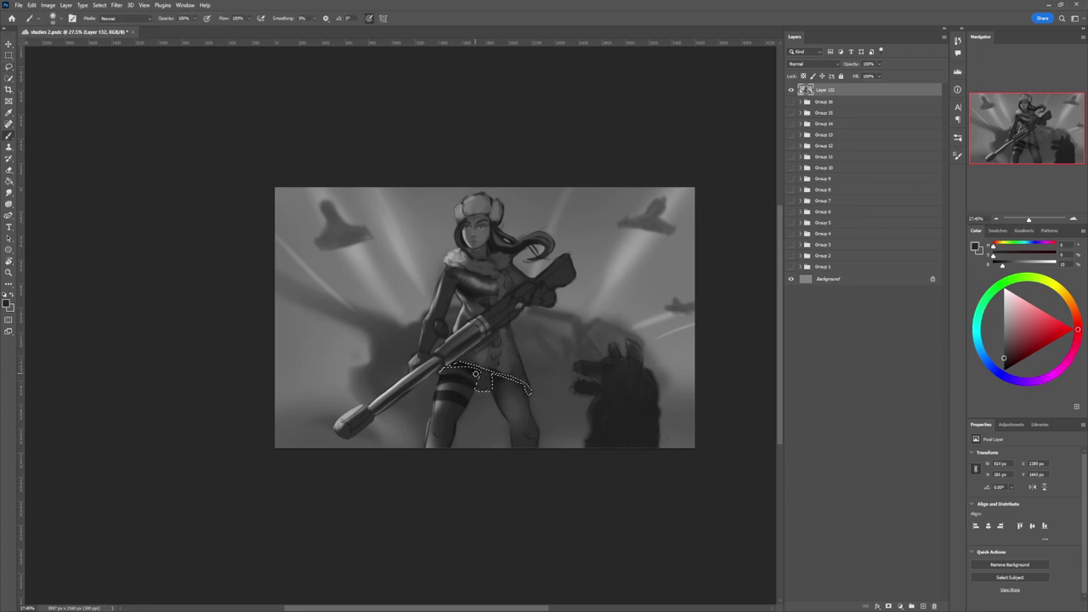
Step: Fill the selected underside of the coat with sampled near-black, using a large soft brush
{"action": "left_click_drag", "start_coordinate": [460, 364], "coordinate": [459, 364]}
{"action": "left_click", "coordinate": [460, 364], "text": "alt"}
{"action": "key", "text": "bracketright"}
{"action": "key", "text": "bracketright"}
{"action": "key", "text": "bracketright"}
{"action": "key", "text": "bracketright"}
{"action": "key", "text": "bracketright"}
{"action": "mouse_move", "coordinate": [486, 359]}
{"action": "left_mouse_down"}
{"action": "mouse_move", "coordinate": [476, 364]}
{"action": "mouse_move", "coordinate": [556, 391]}
{"action": "left_mouse_up"}
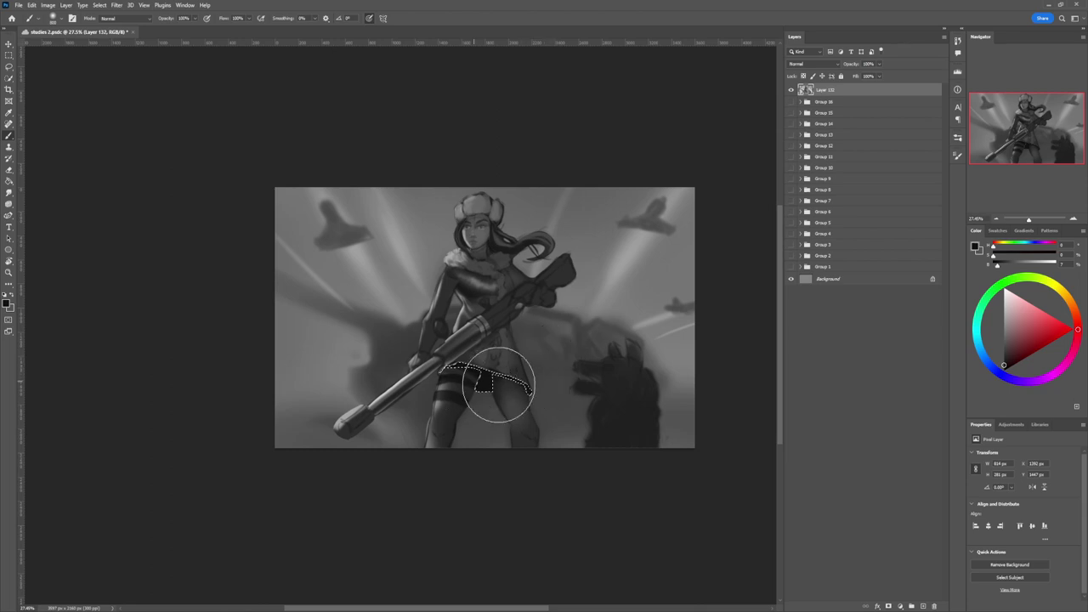
Step: Brush a lighter grey rim along the coat's hem edge, and clear the selection
{"action": "left_click", "coordinate": [452, 366], "text": "alt"}
{"action": "left_click", "coordinate": [1004, 347]}
{"action": "left_click_drag", "start_coordinate": [522, 399], "coordinate": [485, 413]}
{"action": "key", "text": "bracketleft"}
{"action": "key", "text": "bracketleft"}
{"action": "key", "text": "bracketleft"}
{"action": "key", "text": "bracketleft"}
{"action": "key", "text": "bracketleft"}
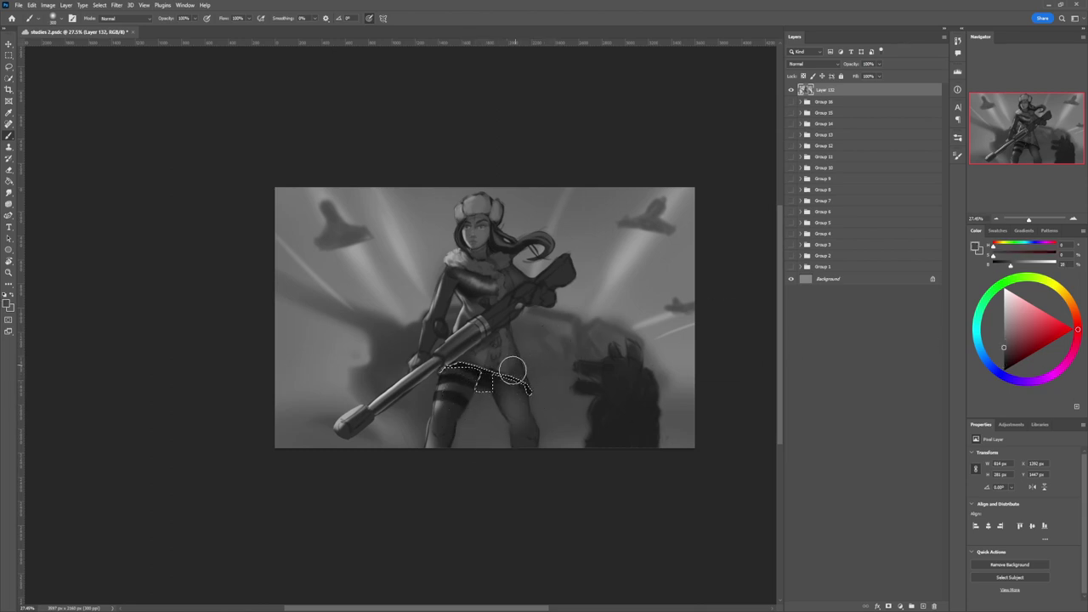
{"action": "key", "text": "l"}
{"action": "key", "text": "ctrl+d"}
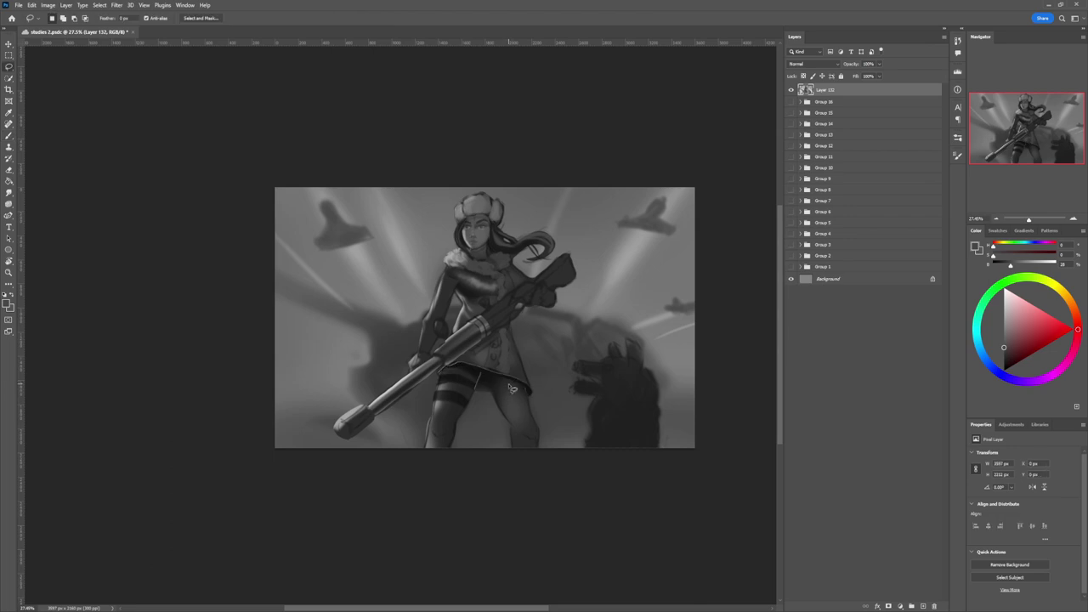
Step: Paint out the stray light line between the thighs and blend the shadow under the hem with sampled dark greys
{"action": "key", "text": "b"}
{"action": "scroll", "coordinate": [491, 387], "scroll_direction": "up", "scroll_amount": 3}
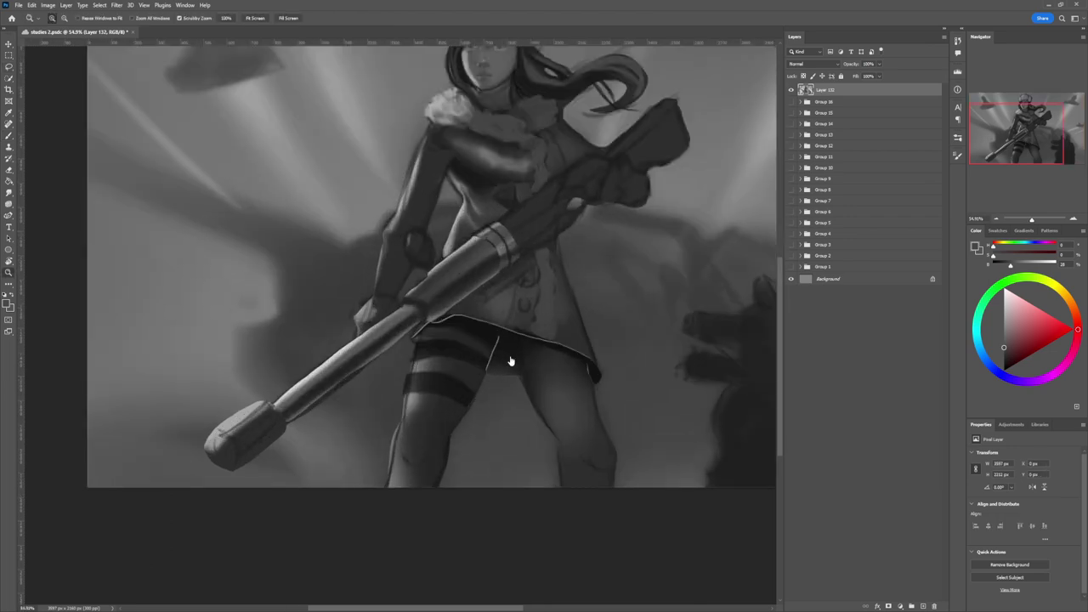
{"action": "left_click", "coordinate": [488, 351], "text": "alt"}
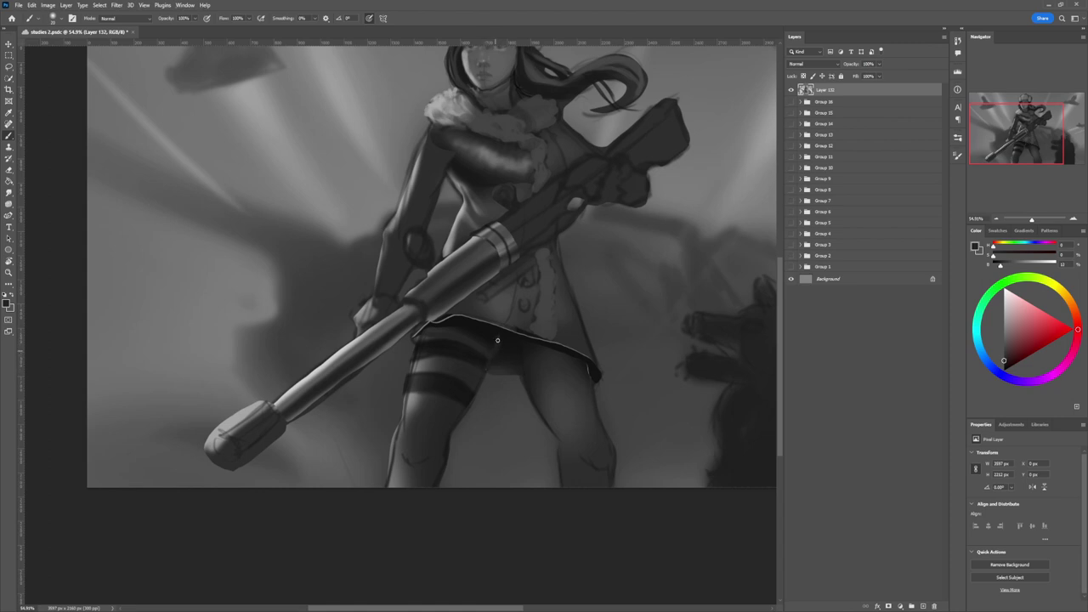
{"action": "left_click", "coordinate": [495, 336], "text": "alt"}
{"action": "left_click", "coordinate": [529, 349], "text": "alt"}
{"action": "left_click", "coordinate": [542, 353], "text": "alt"}
{"action": "left_click", "coordinate": [487, 332], "text": "alt"}
Step: Touch up the shading on the thigh farther from the rifle barrel, using a grey sampled from it
{"action": "key", "text": "z"}
{"action": "left_click_drag", "start_coordinate": [546, 374], "coordinate": [520, 329]}
{"action": "mouse_move", "coordinate": [629, 412]}
{"action": "left_mouse_down"}
{"action": "mouse_move", "coordinate": [590, 372]}
{"action": "mouse_move", "coordinate": [610, 384]}
{"action": "left_mouse_up"}
{"action": "key", "text": "b"}
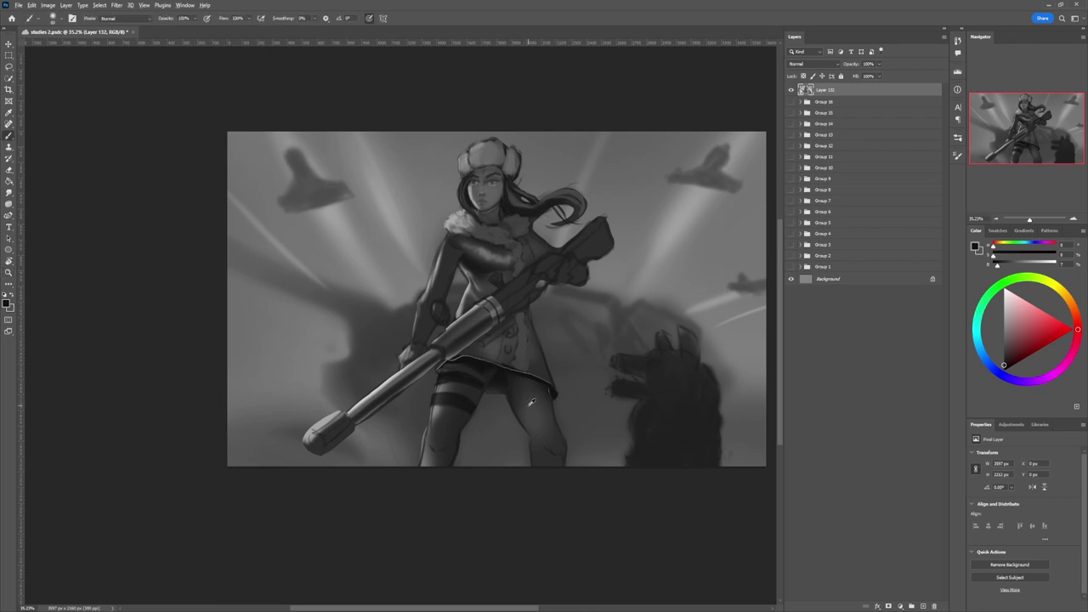
{"action": "left_click", "coordinate": [532, 401], "text": "alt"}
Step: Lasso the coat's skirt between the rifle and the hem
{"action": "key", "text": "z"}
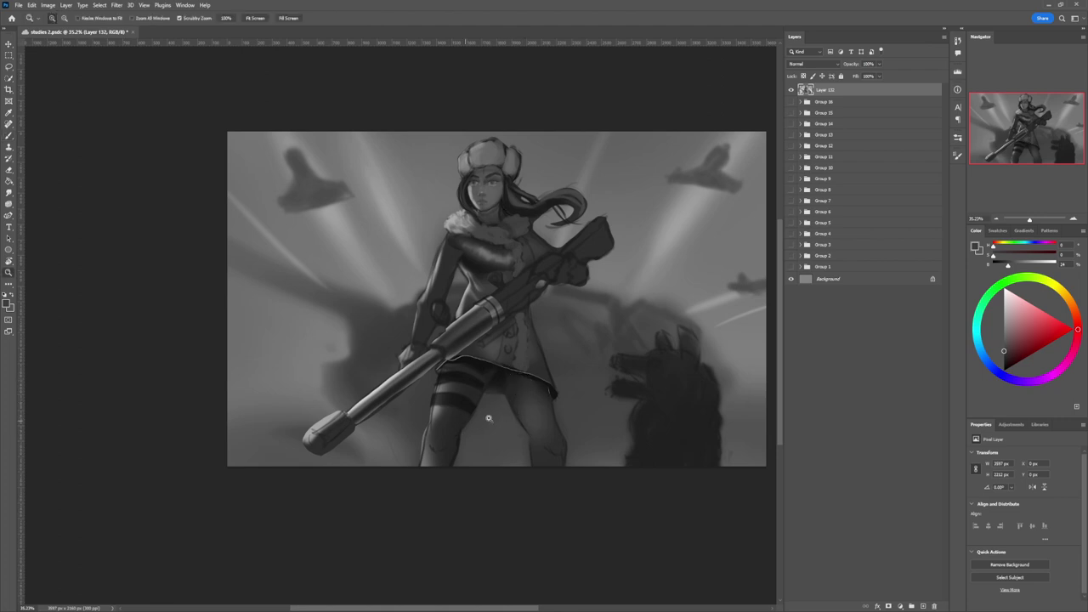
{"action": "left_click_drag", "start_coordinate": [513, 424], "coordinate": [459, 424]}
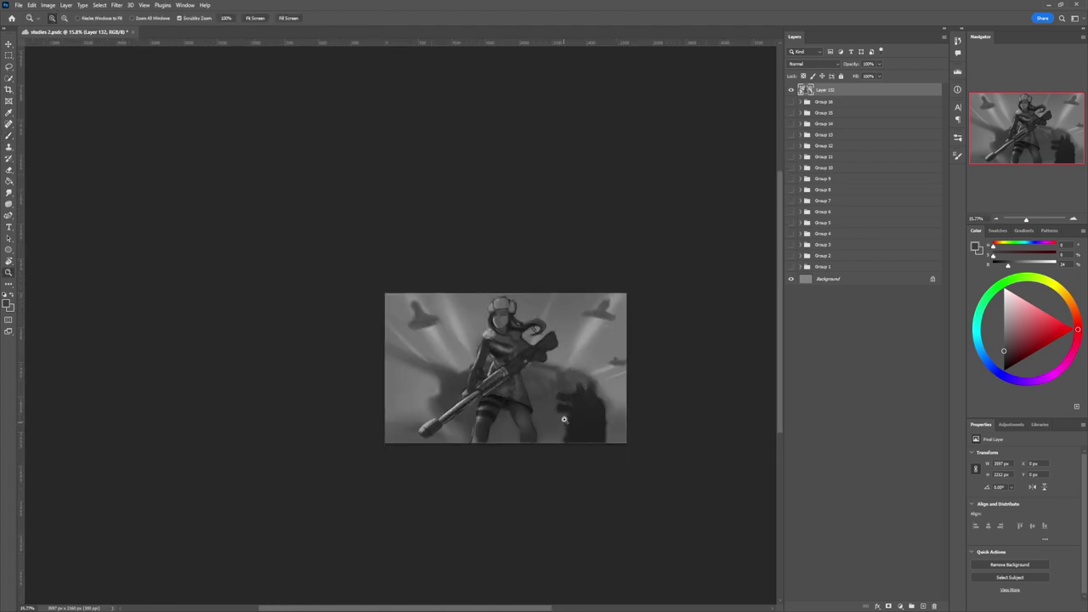
{"action": "left_click_drag", "start_coordinate": [524, 393], "coordinate": [547, 393]}
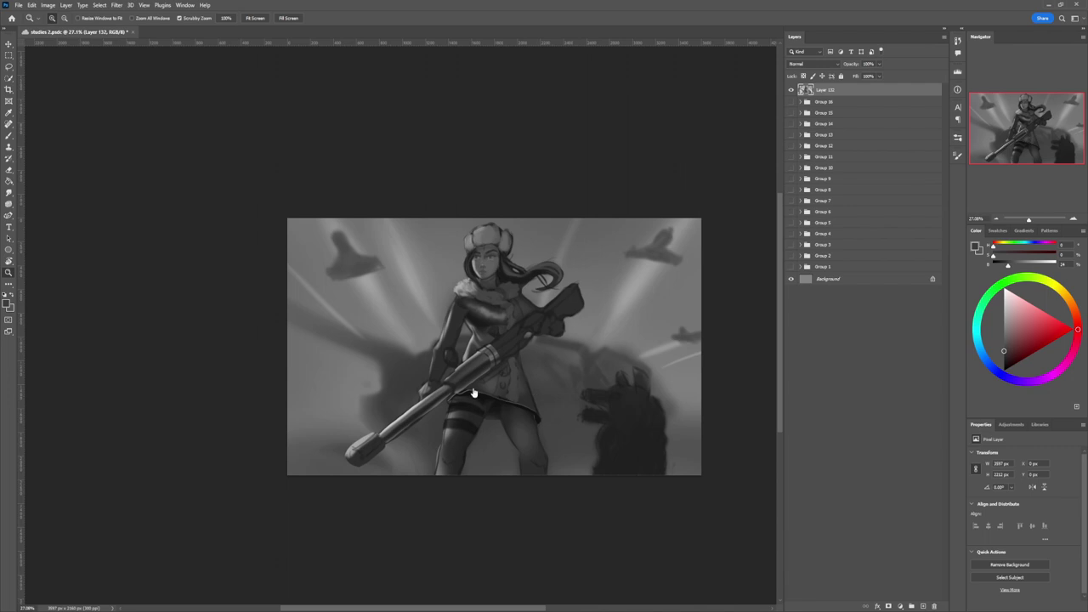
{"action": "key", "text": "l"}
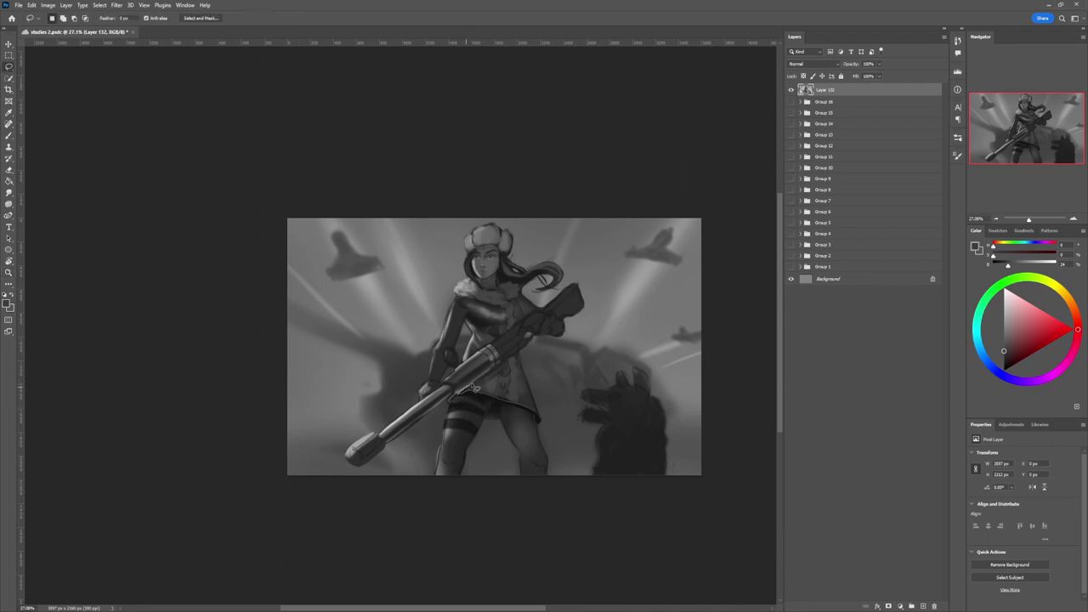
{"action": "mouse_move", "coordinate": [480, 384]}
{"action": "left_mouse_down"}
{"action": "mouse_move", "coordinate": [525, 366]}
{"action": "mouse_move", "coordinate": [543, 427]}
{"action": "mouse_move", "coordinate": [456, 395]}
{"action": "left_mouse_up"}
Step: Repaint the selected coat skirt with a sampled grey and shade it with near-black
{"action": "key", "text": "b"}
{"action": "mouse_move", "coordinate": [515, 367]}
{"action": "left_mouse_down"}
{"action": "mouse_move", "coordinate": [462, 399]}
{"action": "mouse_move", "coordinate": [506, 355]}
{"action": "left_mouse_up"}
{"action": "left_click", "coordinate": [494, 387], "text": "alt"}
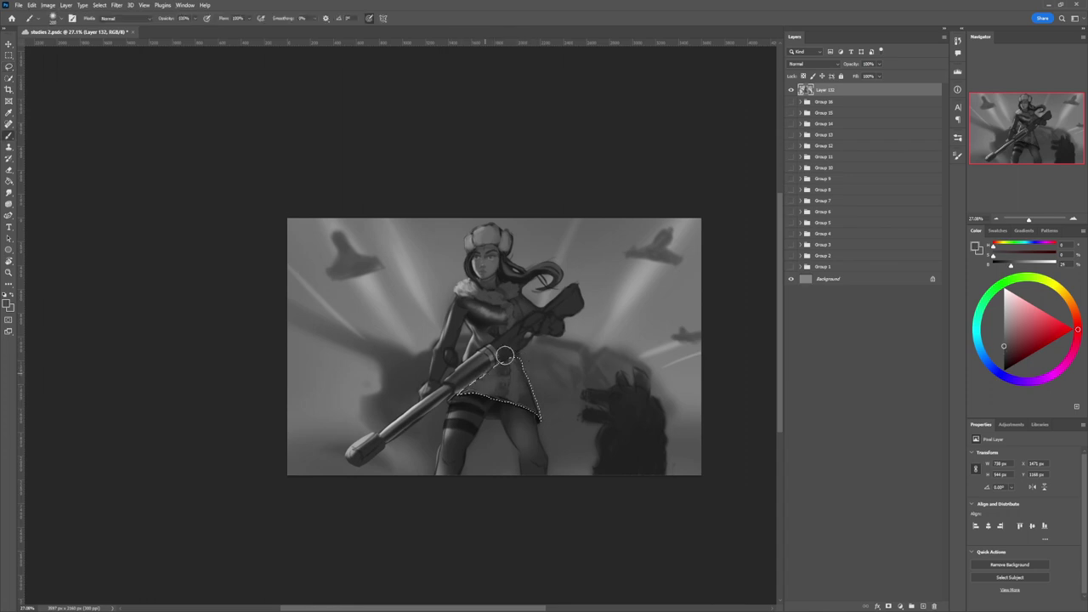
{"action": "left_click", "coordinate": [1002, 365]}
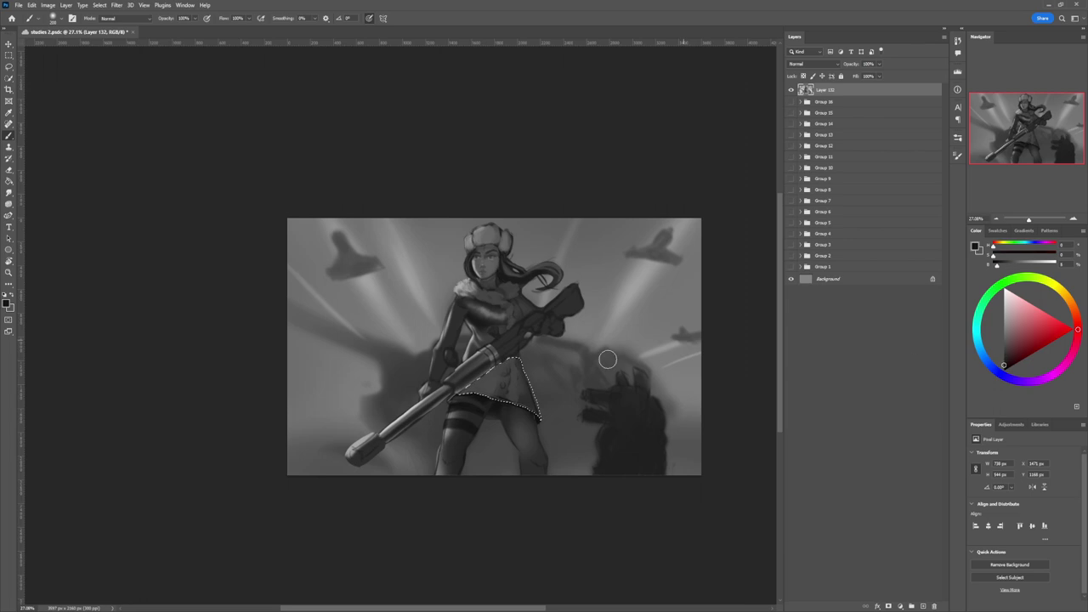
{"action": "key", "text": "bracketleft"}
{"action": "key", "text": "bracketleft"}
{"action": "key", "text": "bracketleft"}
Step: Paint a light vertical highlight down the coat skirt and blend its edges with mid and dark greys
{"action": "left_click", "coordinate": [1004, 317]}
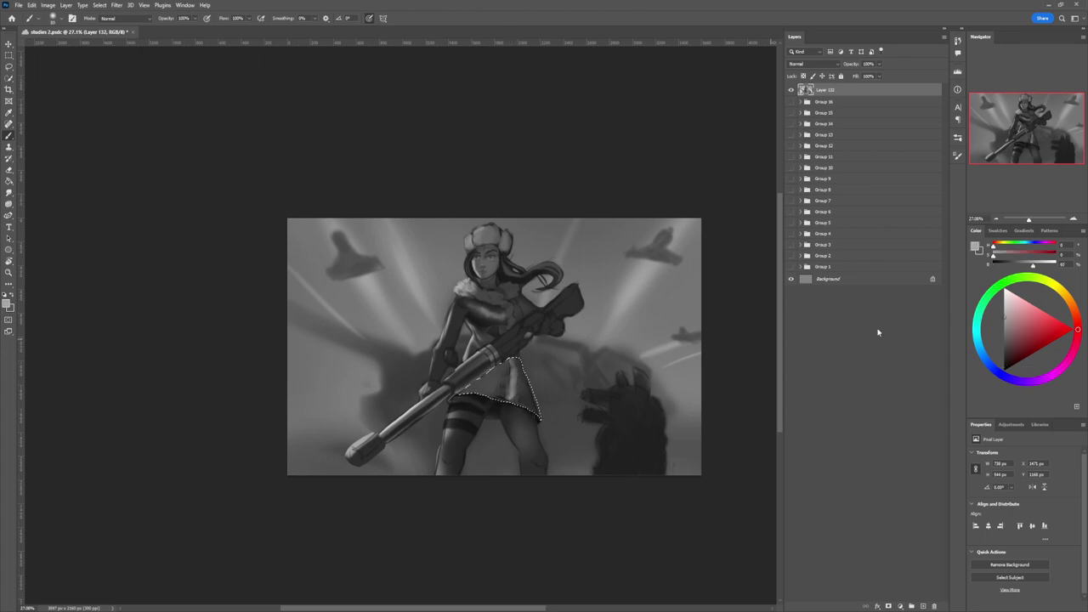
{"action": "left_click", "coordinate": [1003, 333]}
{"action": "left_click", "coordinate": [1003, 340]}
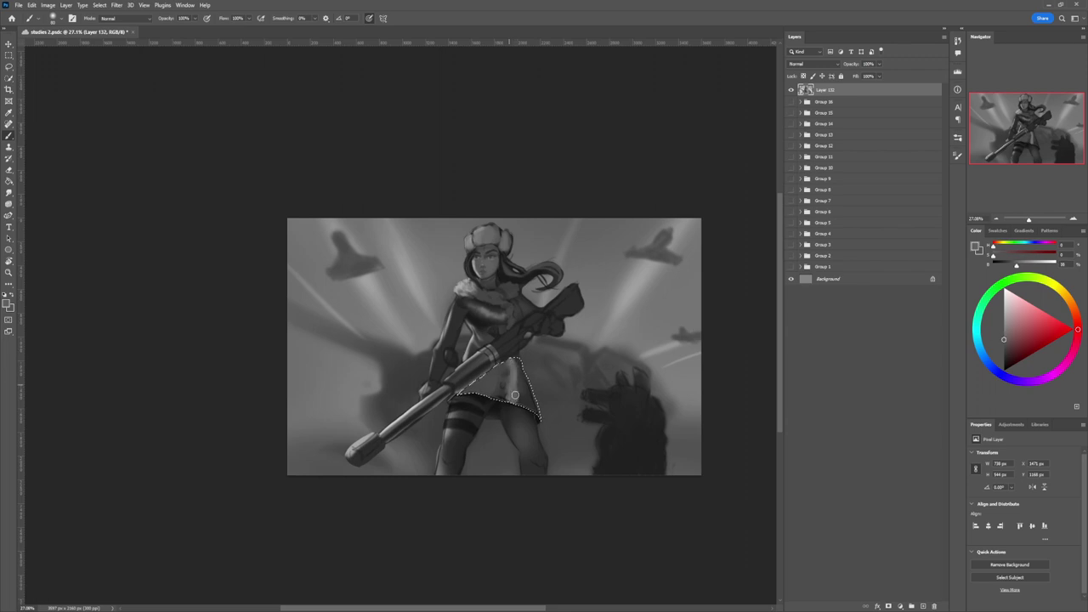
{"action": "left_click", "coordinate": [1004, 355]}
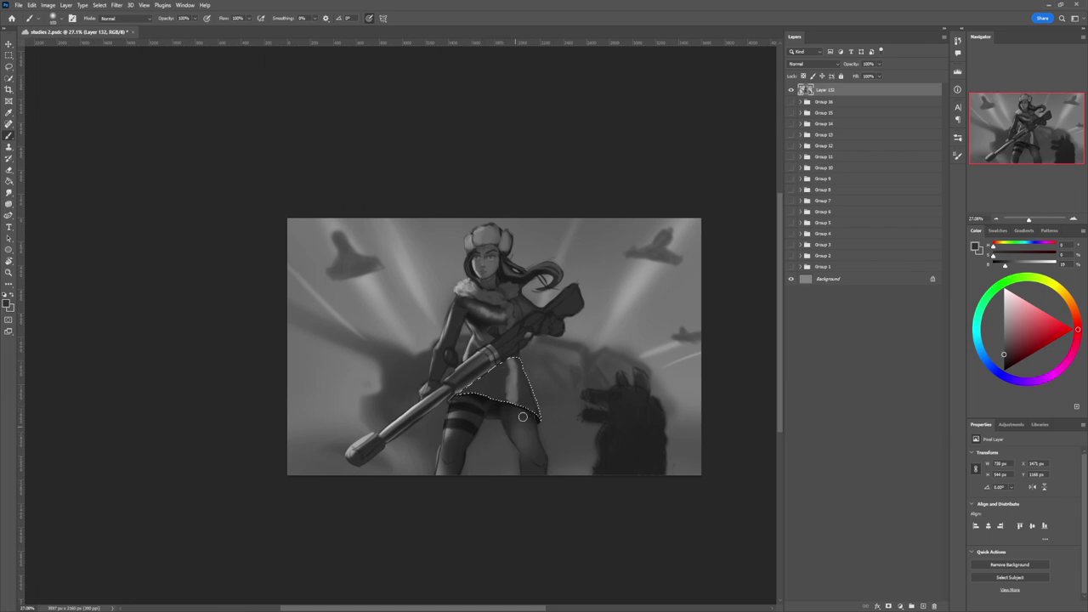
Step: Add further light grey fold highlights to the coat skirt with a larger brush, and soften them with a mid grey
{"action": "left_click", "coordinate": [1003, 329]}
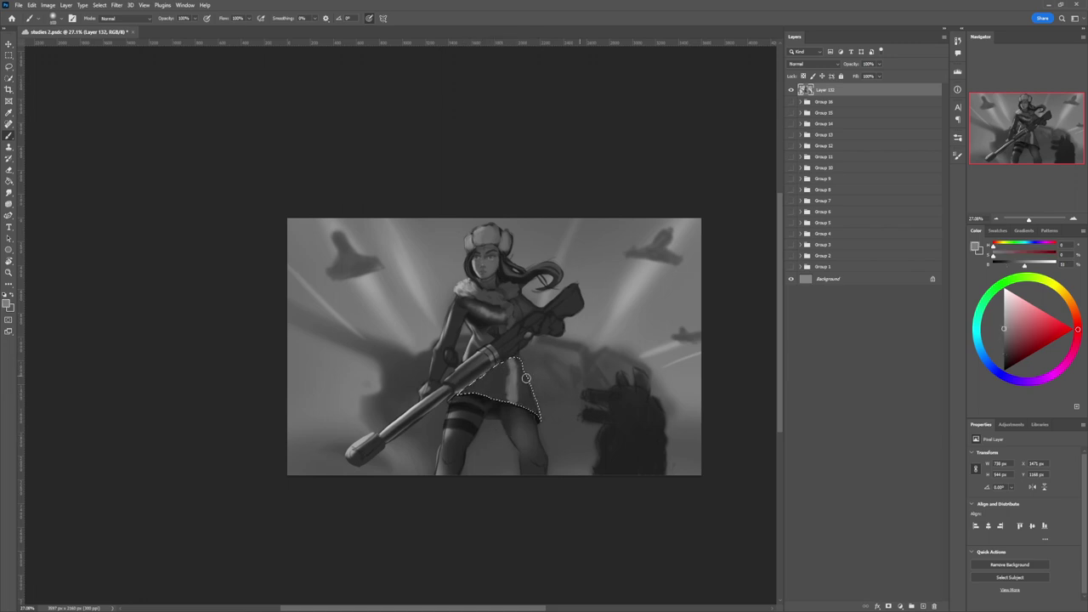
{"action": "key", "text": "bracketright"}
{"action": "key", "text": "bracketright"}
{"action": "key", "text": "bracketright"}
{"action": "left_click", "coordinate": [1004, 349]}
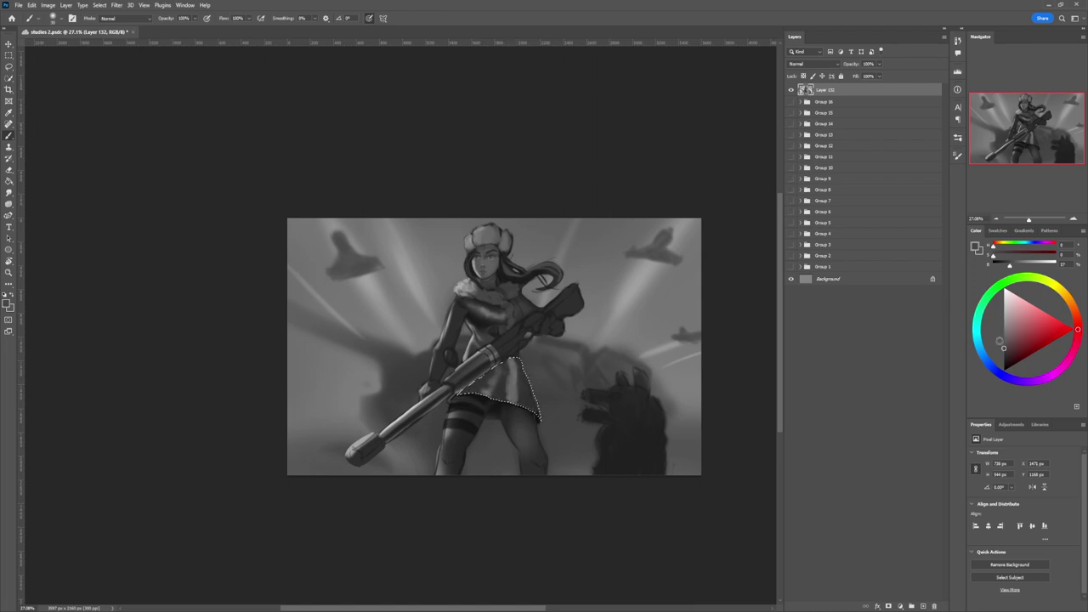
Step: Paint dark grey buttons down the front of the selected coat skirt
{"action": "left_click", "coordinate": [1004, 355]}
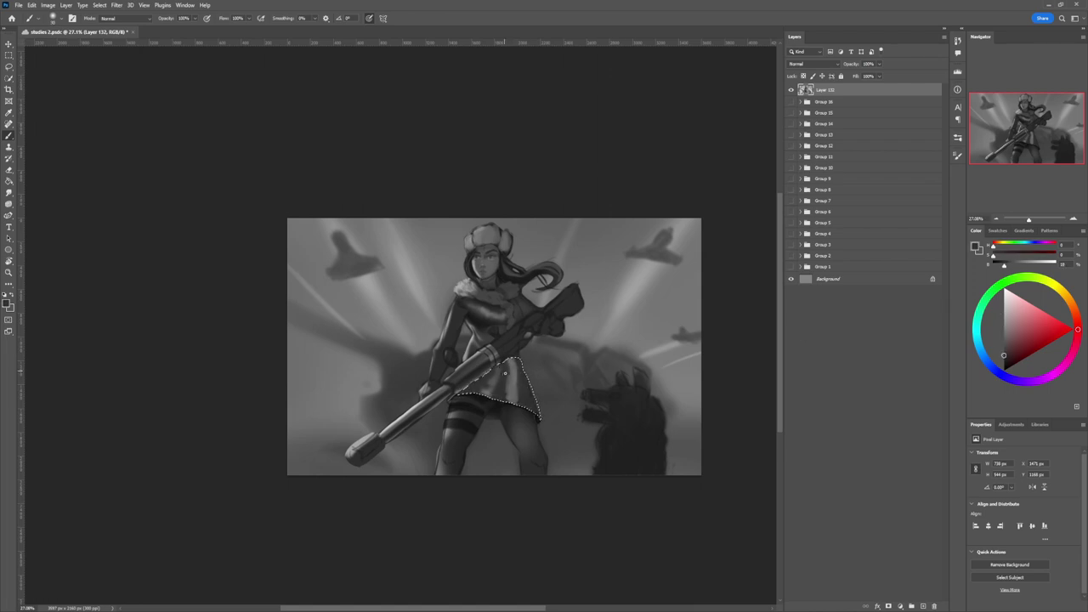
{"action": "left_click", "coordinate": [1004, 361]}
{"action": "key", "text": "bracketright"}
{"action": "key", "text": "bracketright"}
{"action": "key", "text": "bracketright"}
{"action": "key", "text": "bracketright"}
{"action": "key", "text": "bracketright"}
{"action": "key", "text": "bracketright"}
{"action": "key", "text": "bracketright"}
{"action": "key", "text": "bracketright"}
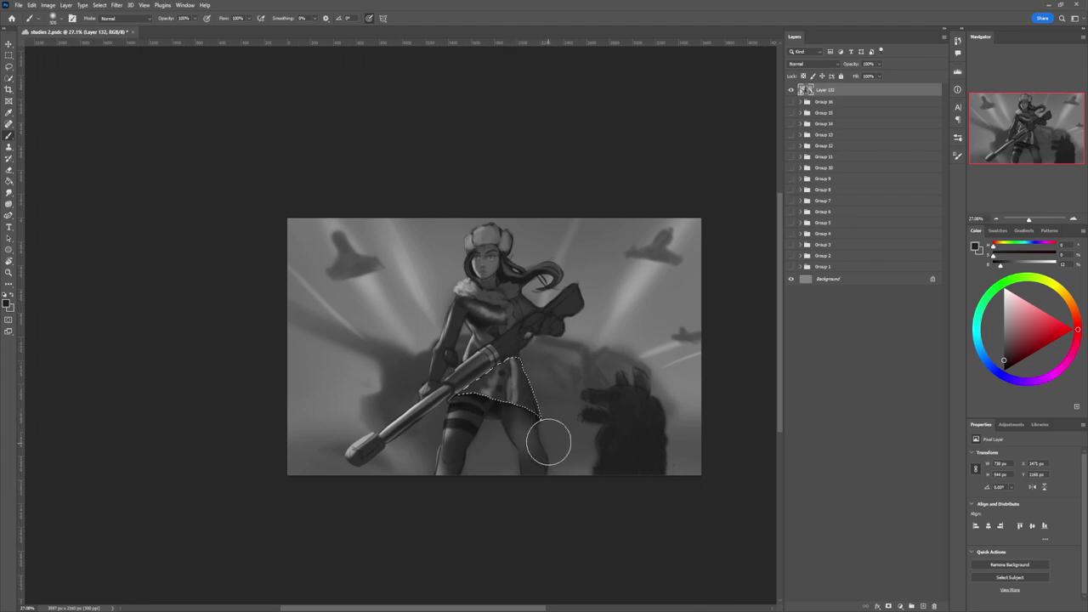
Step: Darken the right side of the coat skirt with near-black using a much larger soft brush
{"action": "left_click", "coordinate": [1003, 366]}
{"action": "key", "text": "bracketright"}
{"action": "key", "text": "bracketright"}
{"action": "key", "text": "bracketright"}
{"action": "key", "text": "bracketright"}
{"action": "key", "text": "bracketright"}
{"action": "key", "text": "bracketright"}
{"action": "key", "text": "bracketright"}
{"action": "key", "text": "bracketright"}
{"action": "key", "text": "bracketright"}
{"action": "key", "text": "bracketright"}
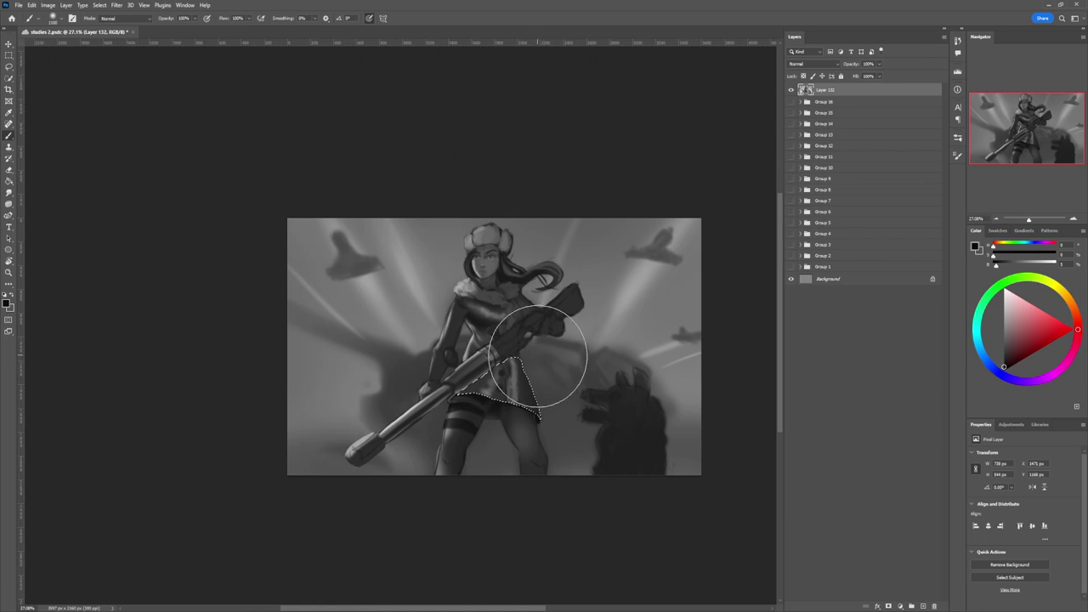
Step: Touch the coat skirt with soft light grey, and shade its upper edge under the rifle with near-black and a smaller brush
{"action": "left_click", "coordinate": [1004, 310]}
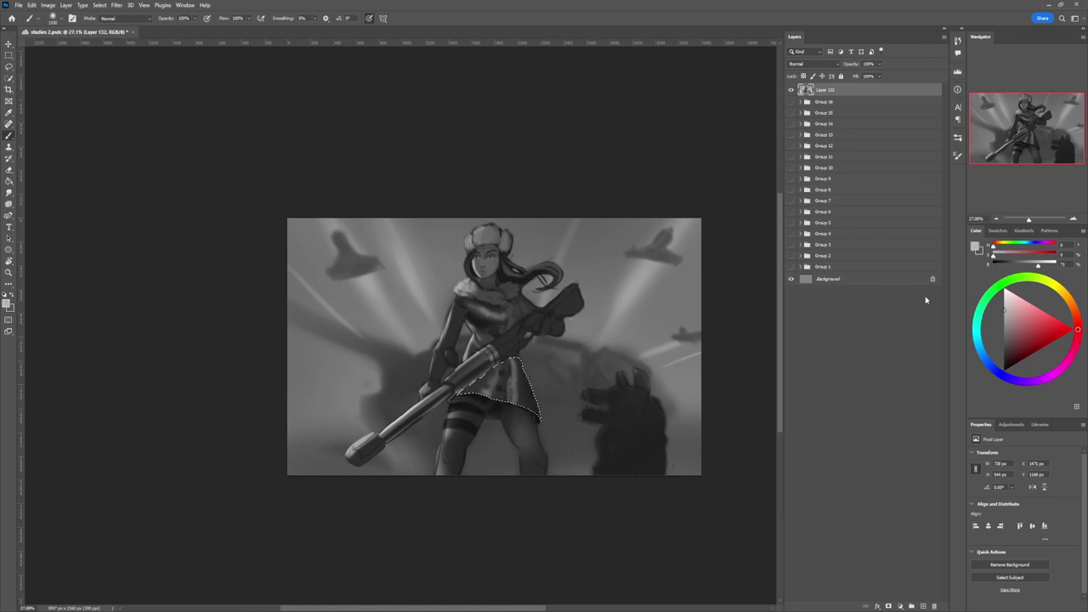
{"action": "left_click", "coordinate": [522, 412]}
{"action": "left_click_drag", "start_coordinate": [1008, 350], "coordinate": [1003, 364]}
{"action": "key", "text": "bracketleft"}
{"action": "key", "text": "bracketleft"}
{"action": "key", "text": "bracketleft"}
{"action": "key", "text": "bracketleft"}
{"action": "key", "text": "bracketleft"}
{"action": "key", "text": "bracketleft"}
{"action": "key", "text": "bracketleft"}
{"action": "key", "text": "bracketleft"}
{"action": "key", "text": "bracketleft"}
{"action": "key", "text": "bracketleft"}
{"action": "key", "text": "bracketleft"}
{"action": "mouse_move", "coordinate": [454, 391]}
{"action": "left_mouse_down"}
{"action": "mouse_move", "coordinate": [478, 365]}
{"action": "mouse_move", "coordinate": [526, 355]}
{"action": "left_mouse_up"}
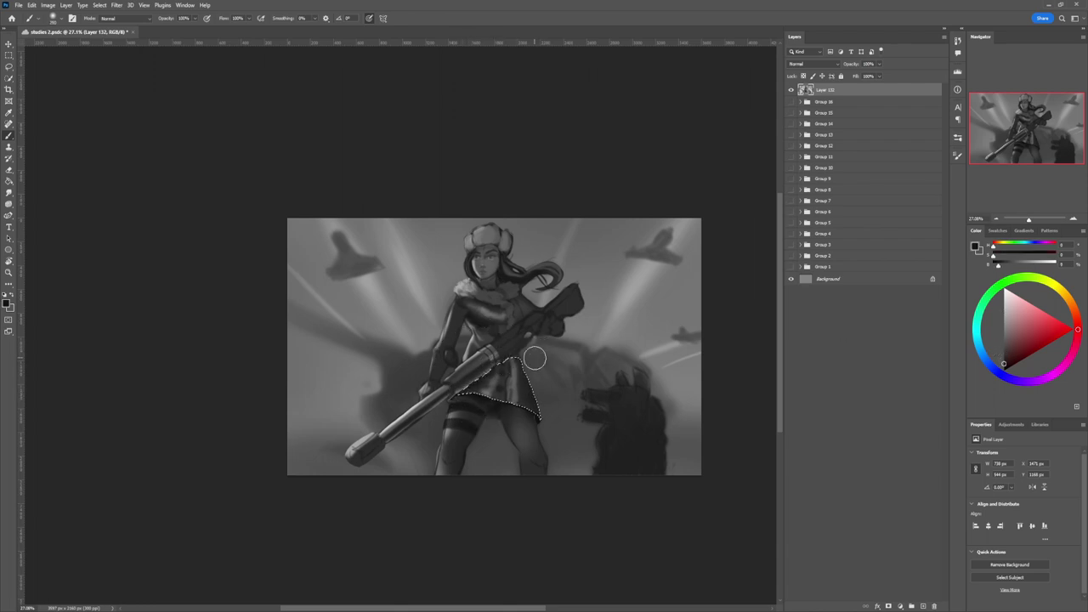
Step: Paint a thin light grey rim at 60% brightness along the coat's hem and clear the selection
{"action": "key", "text": "l"}
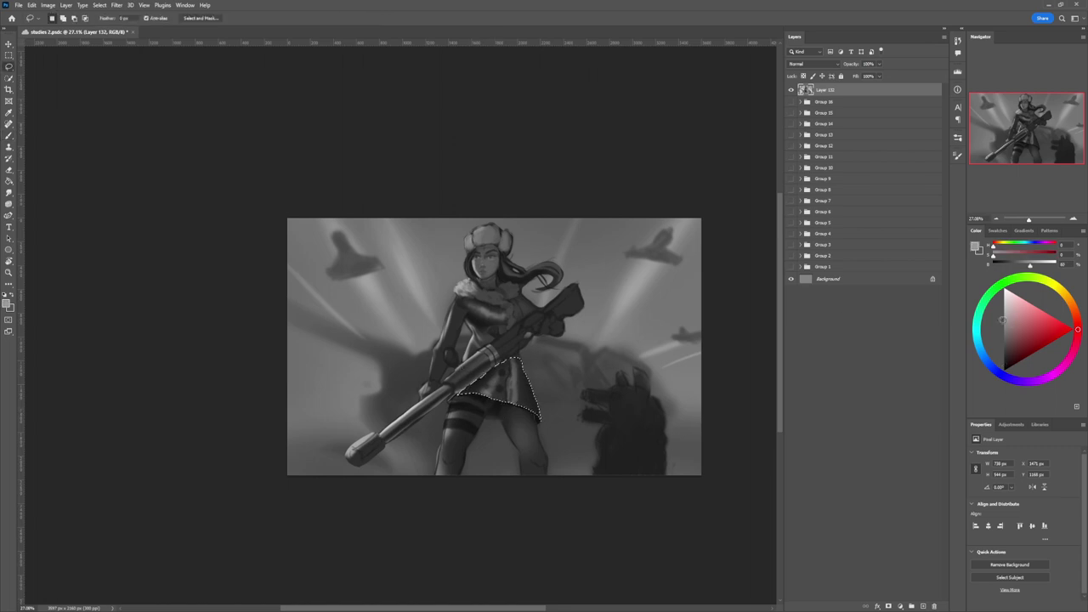
{"action": "key", "text": "b"}
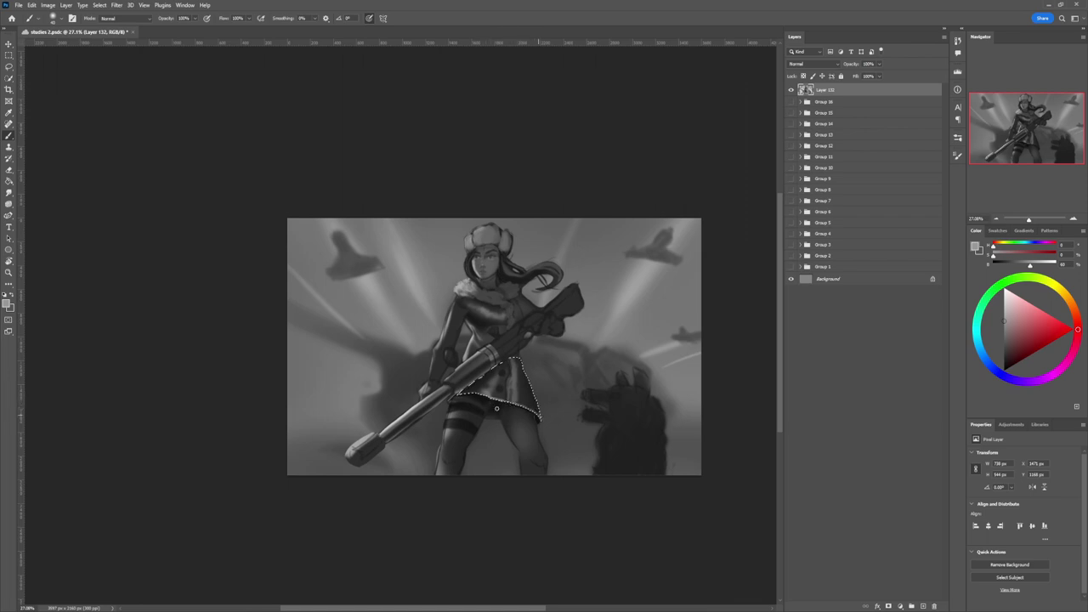
{"action": "key", "text": "l"}
{"action": "key", "text": "ctrl+d"}
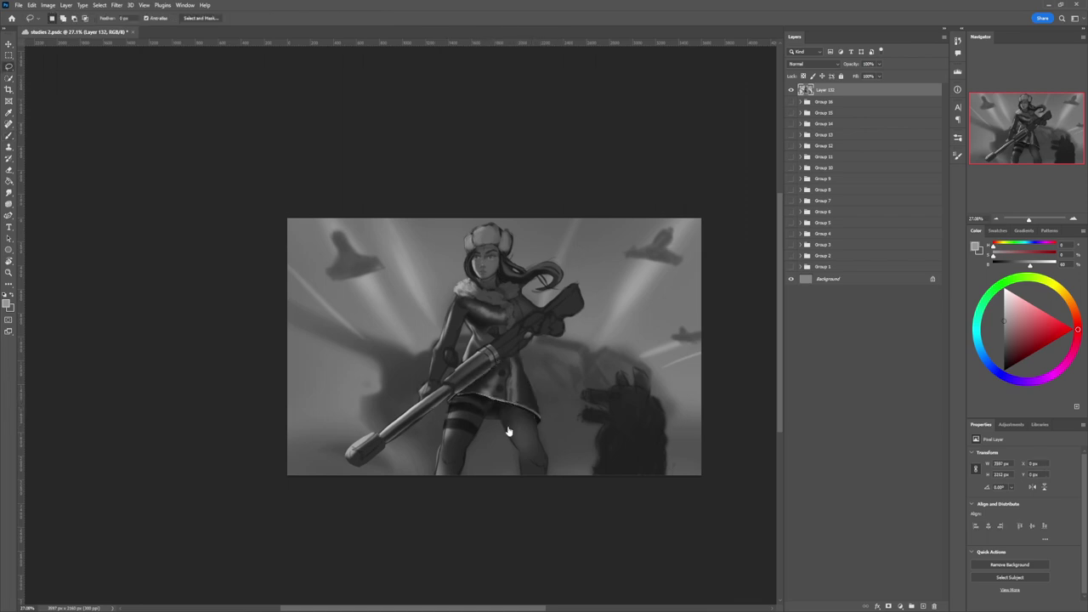
Step: Lasso the woman's face from the hat brim to the chin
{"action": "key", "text": "z"}
{"action": "left_click_drag", "start_coordinate": [526, 444], "coordinate": [472, 433]}
{"action": "left_click_drag", "start_coordinate": [544, 413], "coordinate": [575, 407]}
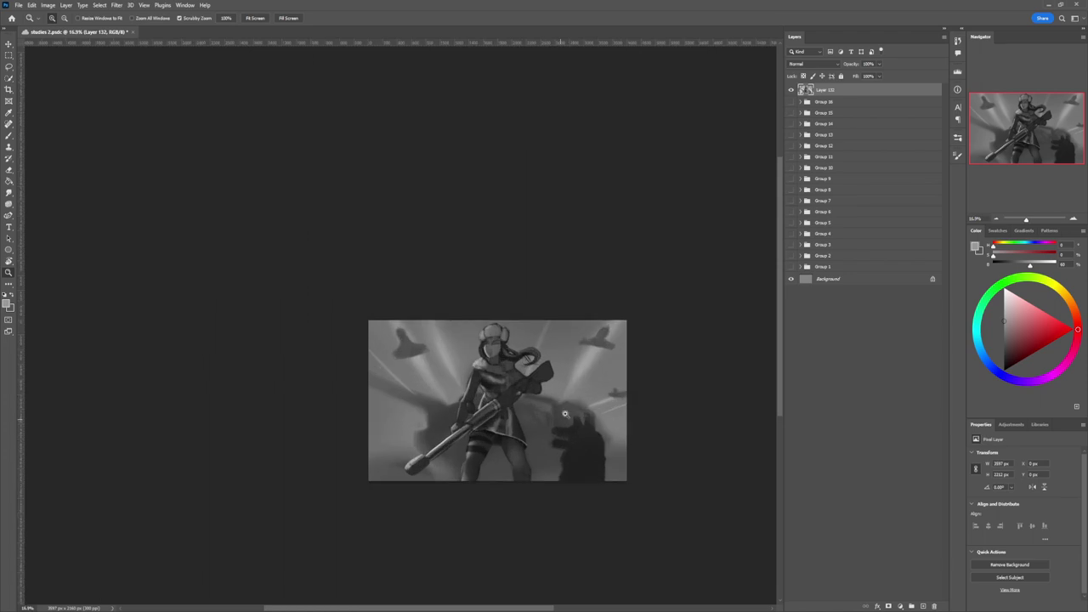
{"action": "mouse_move", "coordinate": [484, 353]}
{"action": "left_mouse_down"}
{"action": "mouse_move", "coordinate": [477, 320]}
{"action": "mouse_move", "coordinate": [466, 327]}
{"action": "mouse_move", "coordinate": [465, 374]}
{"action": "mouse_move", "coordinate": [487, 399]}
{"action": "mouse_move", "coordinate": [521, 391]}
{"action": "mouse_move", "coordinate": [543, 366]}
{"action": "mouse_move", "coordinate": [538, 302]}
{"action": "mouse_move", "coordinate": [512, 293]}
{"action": "mouse_move", "coordinate": [476, 302]}
{"action": "left_mouse_up"}
{"action": "key", "text": "l"}
{"action": "key", "text": "b"}
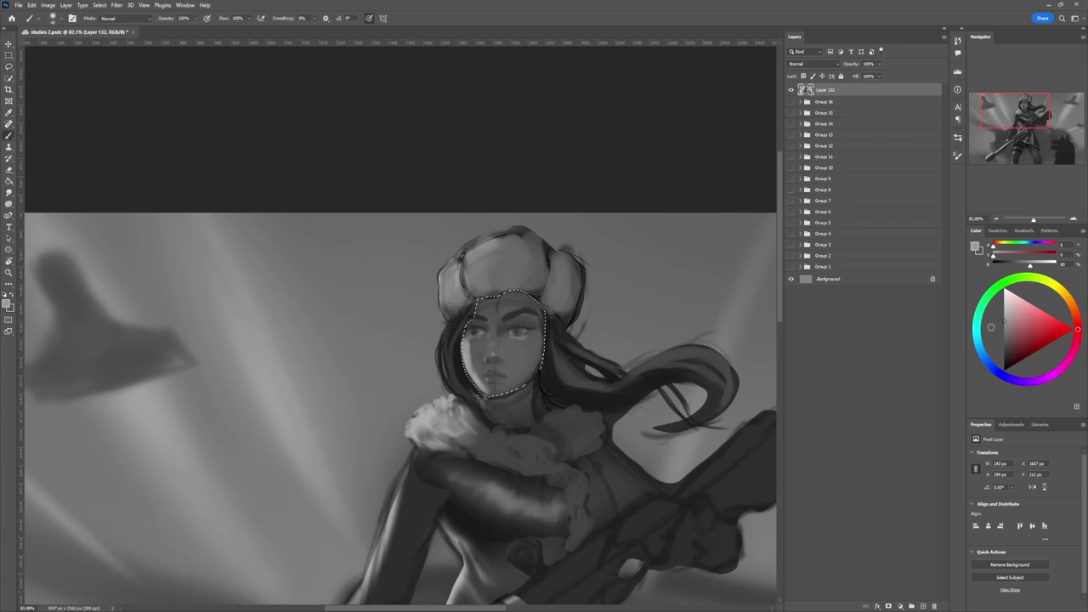
Step: Deepen the eyes and define the underside of the nose with a small near-black brush
{"action": "left_click", "coordinate": [1003, 362]}
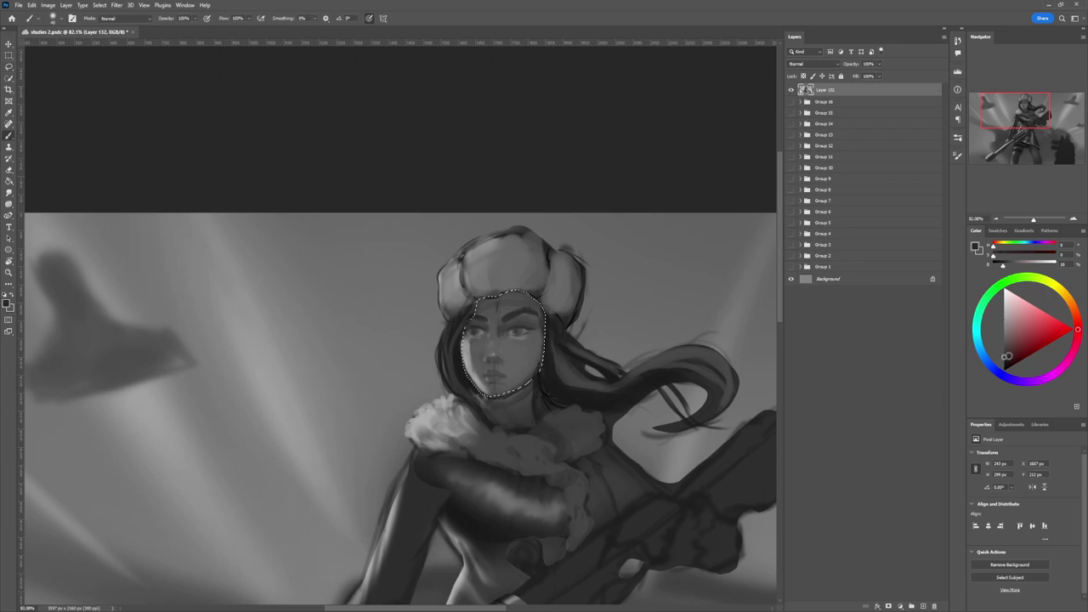
{"action": "left_click", "coordinate": [514, 329]}
{"action": "key", "text": "]"}
{"action": "key", "text": "]"}
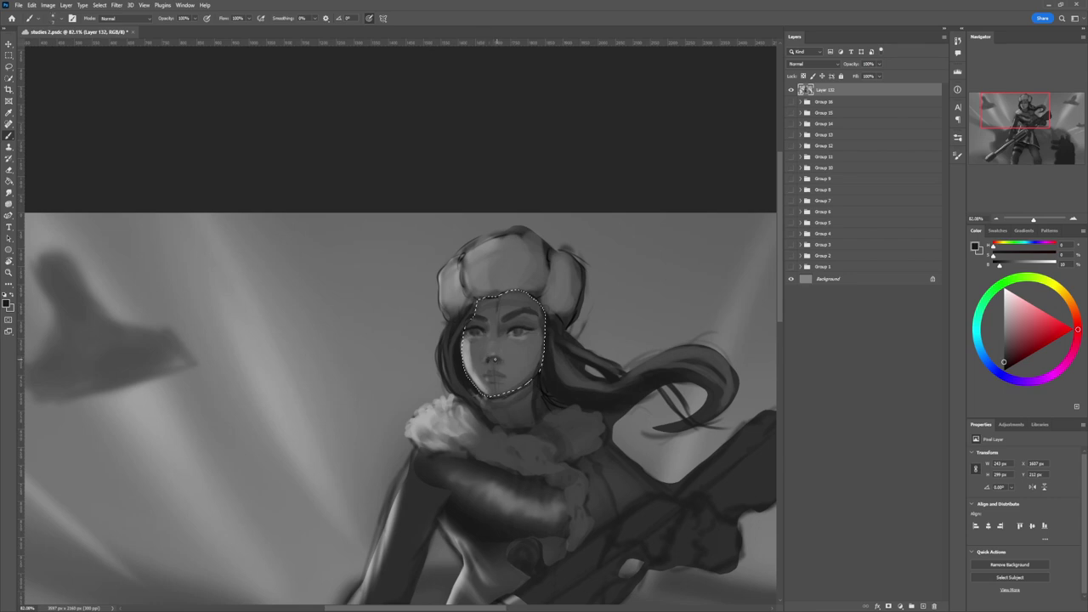
Step: Shade the eye sockets and the right side of the face with progressively larger soft near-black brushes
{"action": "key", "text": "bracketright"}
{"action": "key", "text": "bracketright"}
{"action": "key", "text": "bracketright"}
{"action": "key", "text": "bracketright"}
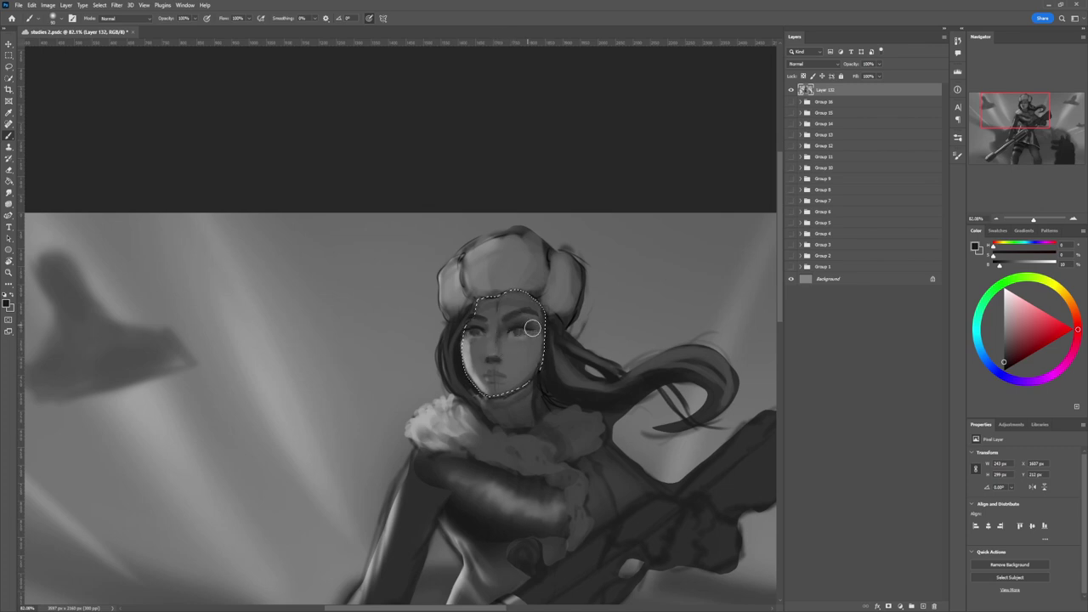
{"action": "key", "text": "bracketright"}
{"action": "key", "text": "bracketright"}
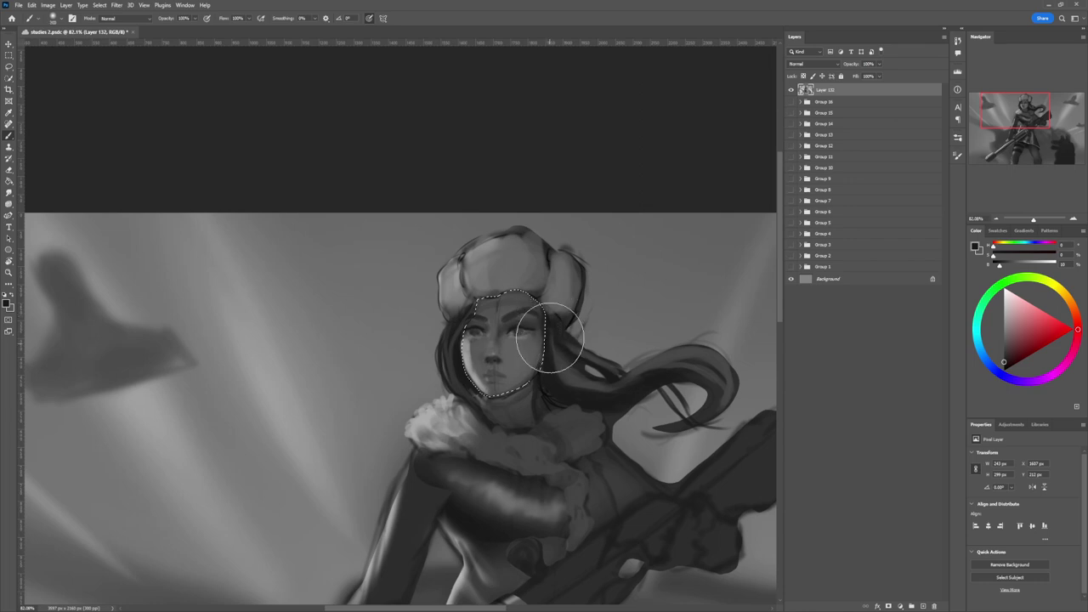
{"action": "mouse_move", "coordinate": [551, 339]}
{"action": "left_mouse_down"}
{"action": "mouse_move", "coordinate": [549, 369]}
{"action": "mouse_move", "coordinate": [532, 392]}
{"action": "mouse_move", "coordinate": [523, 384]}
{"action": "left_mouse_up"}
{"action": "key", "text": "bracketright"}
{"action": "key", "text": "bracketright"}
{"action": "key", "text": "bracketright"}
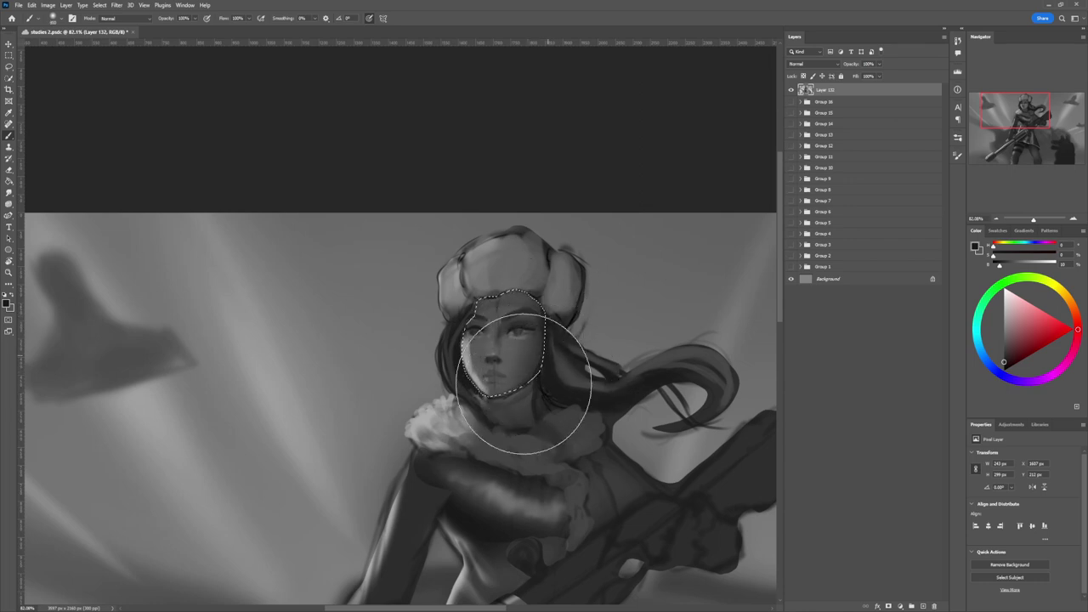
Step: Paint the mouth line and darken the lips with near-black using small brushes
{"action": "key", "text": "bracketleft"}
{"action": "key", "text": "bracketleft"}
{"action": "key", "text": "bracketleft"}
{"action": "key", "text": "bracketleft"}
{"action": "key", "text": "bracketleft"}
{"action": "key", "text": "bracketleft"}
{"action": "key", "text": "bracketleft"}
{"action": "key", "text": "bracketleft"}
{"action": "key", "text": "bracketleft"}
{"action": "key", "text": "bracketleft"}
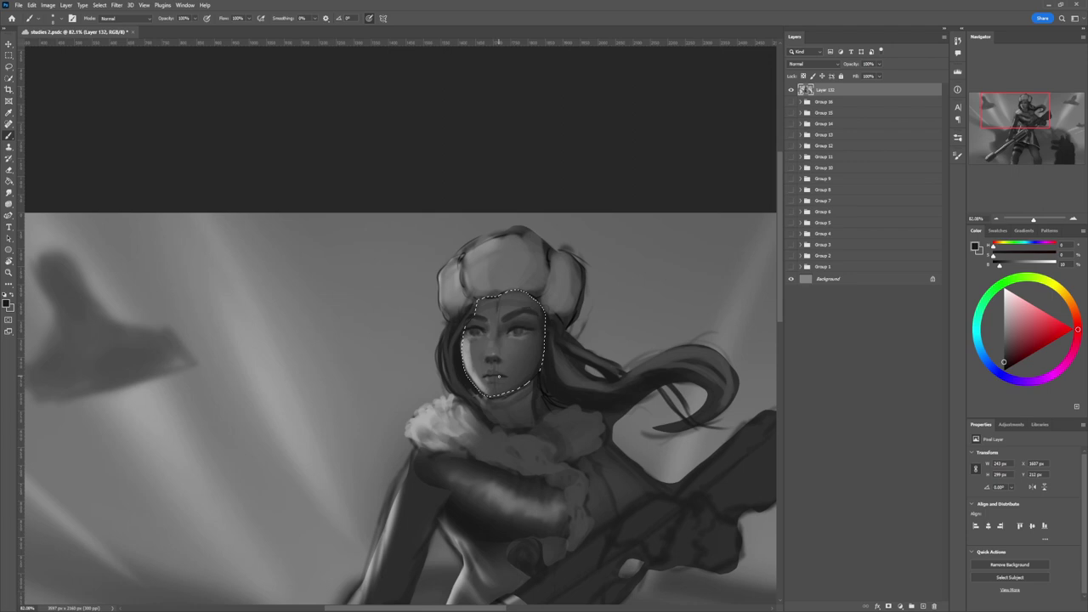
{"action": "key", "text": "bracketright"}
{"action": "key", "text": "bracketright"}
{"action": "key", "text": "bracketright"}
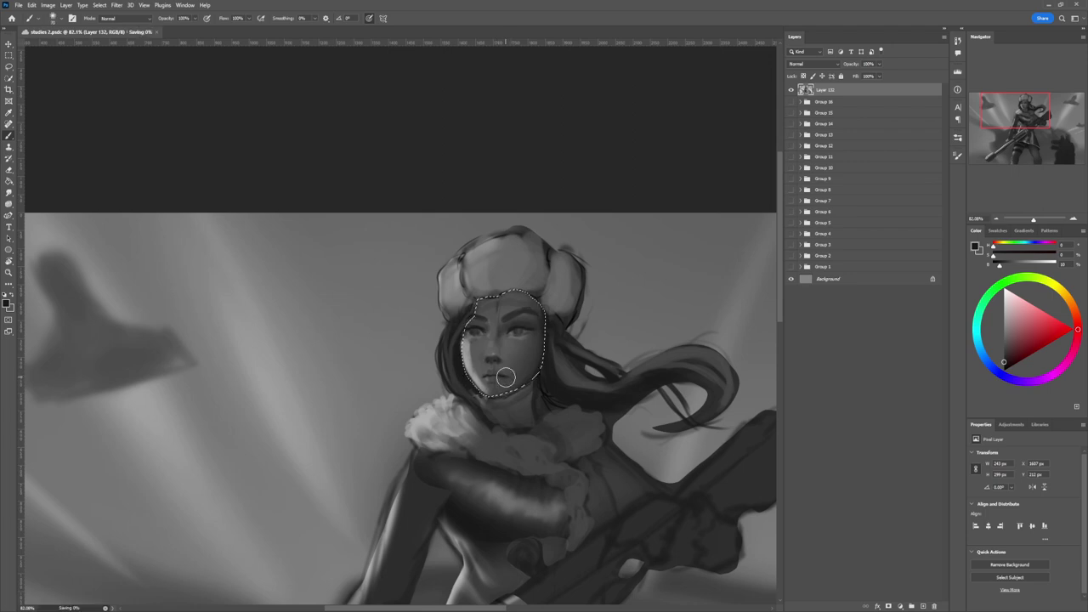
{"action": "key", "text": "bracketleft"}
{"action": "key", "text": "bracketleft"}
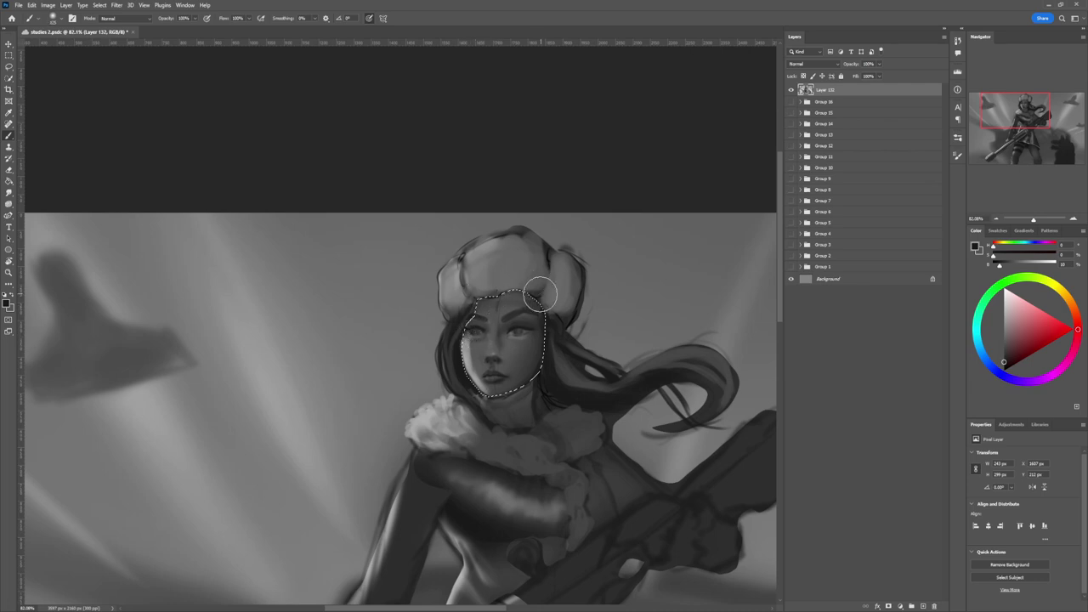
Step: Shade the forehead beneath the hat with a soft near-black brush and refine the eyebrows with a small one
{"action": "left_click_drag", "start_coordinate": [536, 314], "coordinate": [522, 316]}
{"action": "key", "text": "bracketleft"}
{"action": "key", "text": "bracketleft"}
{"action": "key", "text": "bracketleft"}
{"action": "key", "text": "bracketleft"}
{"action": "key", "text": "bracketleft"}
{"action": "key", "text": "bracketleft"}
{"action": "key", "text": "bracketleft"}
{"action": "key", "text": "bracketleft"}
{"action": "key", "text": "bracketleft"}
{"action": "key", "text": "bracketleft"}
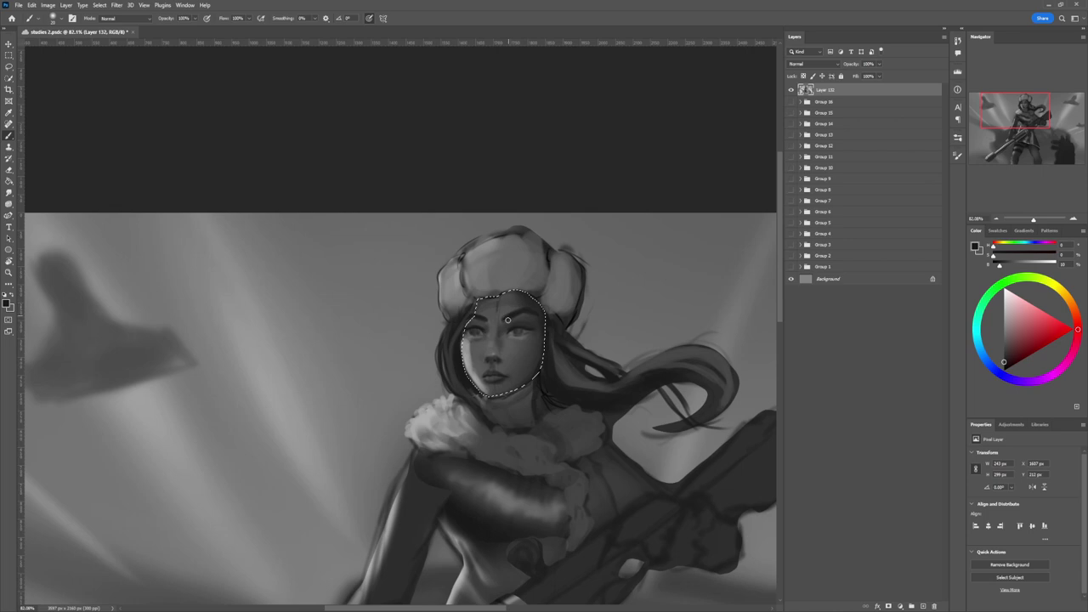
Step: Add near-white highlights at 87% brightness to the left side of the face and the nose with large and small brushes
{"action": "key", "text": "bracketright"}
{"action": "key", "text": "bracketright"}
{"action": "key", "text": "bracketright"}
{"action": "key", "text": "bracketright"}
{"action": "key", "text": "bracketright"}
{"action": "key", "text": "bracketright"}
{"action": "left_click", "coordinate": [1005, 299]}
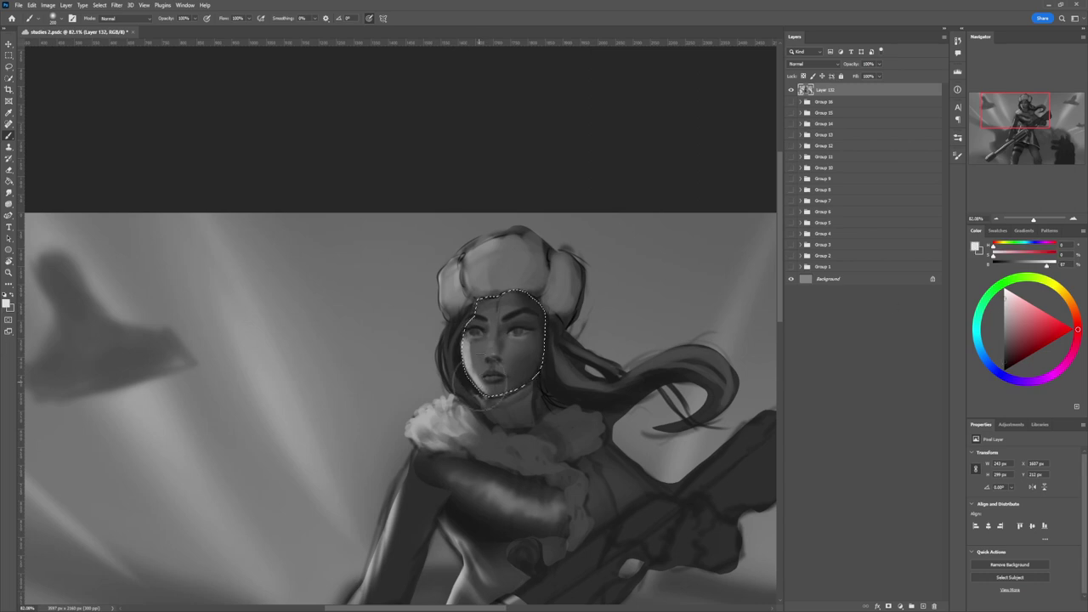
{"action": "key", "text": "bracketleft"}
{"action": "key", "text": "bracketleft"}
{"action": "key", "text": "bracketleft"}
{"action": "key", "text": "bracketleft"}
{"action": "key", "text": "bracketleft"}
{"action": "key", "text": "bracketleft"}
{"action": "key", "text": "bracketleft"}
{"action": "key", "text": "bracketleft"}
{"action": "key", "text": "bracketleft"}
{"action": "key", "text": "bracketleft"}
{"action": "key", "text": "bracketleft"}
{"action": "key", "text": "bracketleft"}
{"action": "key", "text": "bracketright"}
{"action": "key", "text": "bracketright"}
{"action": "key", "text": "bracketright"}
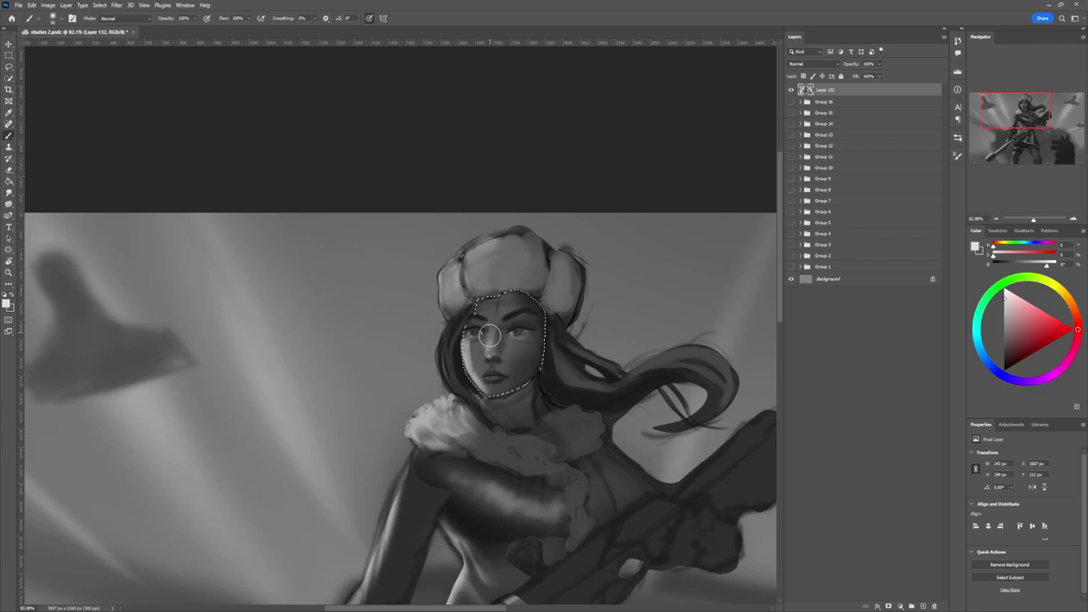
Step: Brush soft near-white light over the upper left of the face with a very large brush, and reduce the brush for finer highlights
{"action": "key", "text": "bracketright"}
{"action": "key", "text": "bracketright"}
{"action": "key", "text": "bracketright"}
{"action": "key", "text": "bracketright"}
{"action": "key", "text": "bracketright"}
{"action": "key", "text": "bracketright"}
{"action": "key", "text": "bracketright"}
{"action": "key", "text": "bracketright"}
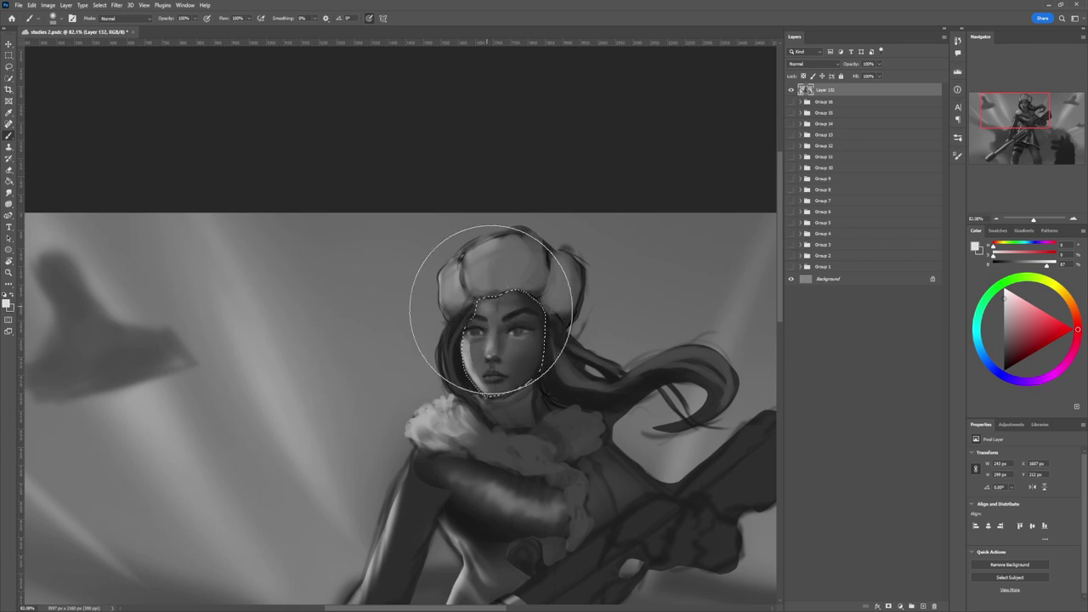
{"action": "key", "text": "bracketleft"}
{"action": "key", "text": "bracketleft"}
{"action": "key", "text": "bracketleft"}
{"action": "key", "text": "bracketleft"}
{"action": "key", "text": "bracketleft"}
{"action": "key", "text": "bracketleft"}
{"action": "key", "text": "bracketleft"}
{"action": "key", "text": "bracketleft"}
{"action": "key", "text": "bracketleft"}
{"action": "key", "text": "bracketleft"}
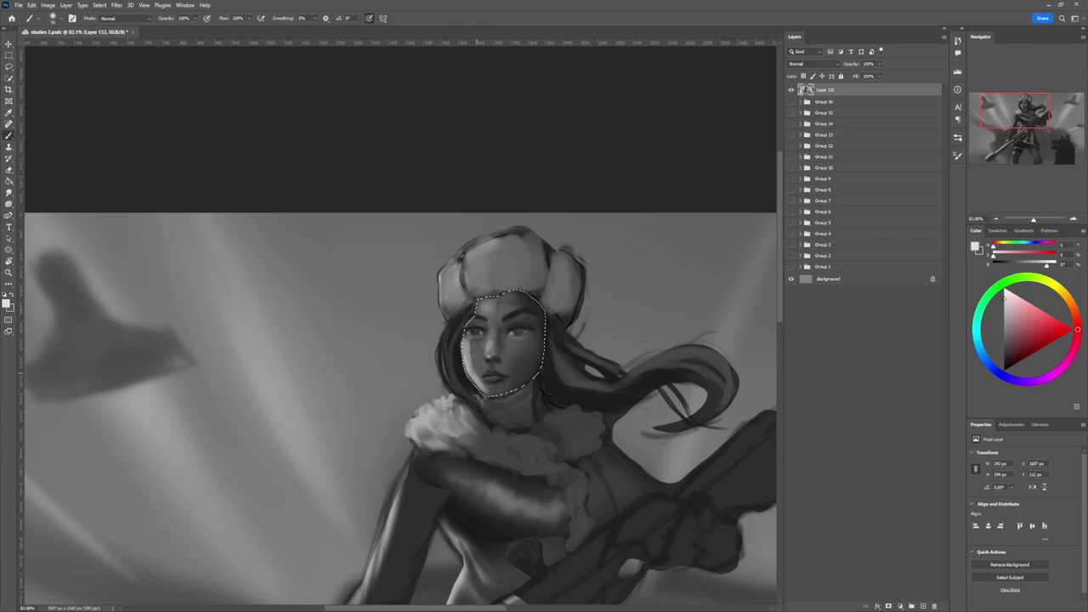
Step: Blend the left cheek with a sampled mid grey, and brighten the face's left edge with near-white
{"action": "left_click", "coordinate": [467, 355], "text": "alt"}
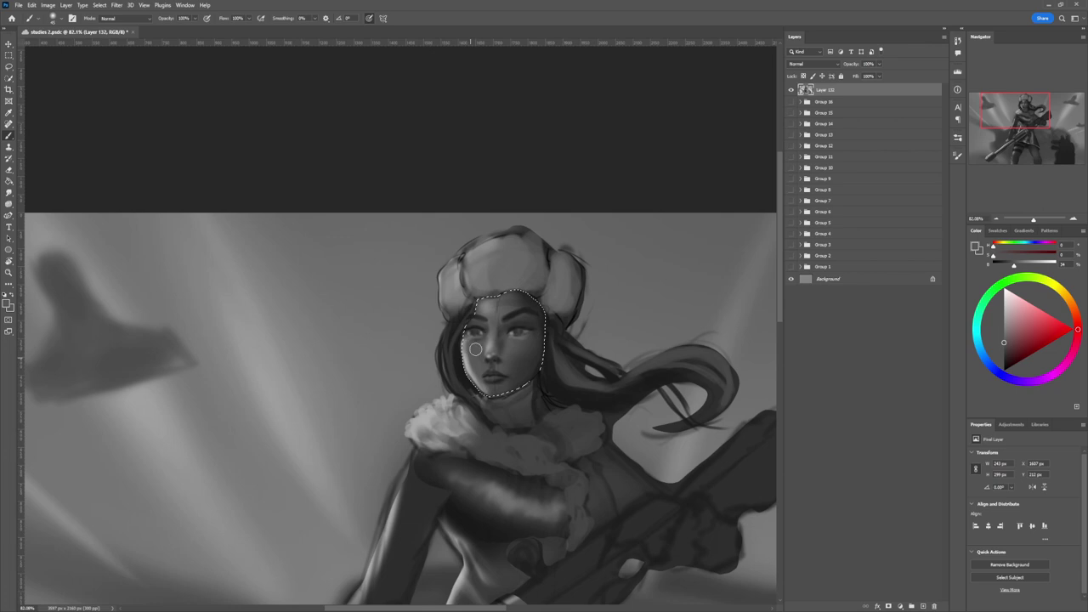
{"action": "left_click", "coordinate": [1004, 298]}
{"action": "left_click_drag", "start_coordinate": [465, 330], "coordinate": [460, 369]}
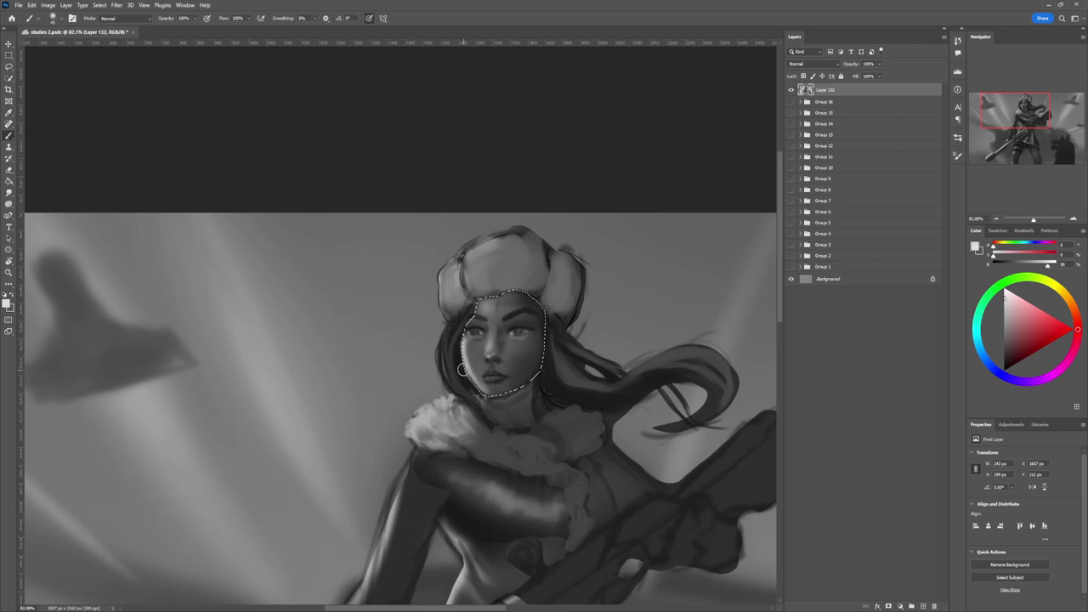
{"action": "key", "text": "]"}
{"action": "key", "text": "]"}
{"action": "key", "text": "]"}
{"action": "key", "text": "]"}
{"action": "key", "text": "]"}
{"action": "key", "text": "]"}
{"action": "key", "text": "]"}
{"action": "key", "text": "]"}
{"action": "key", "text": "]"}
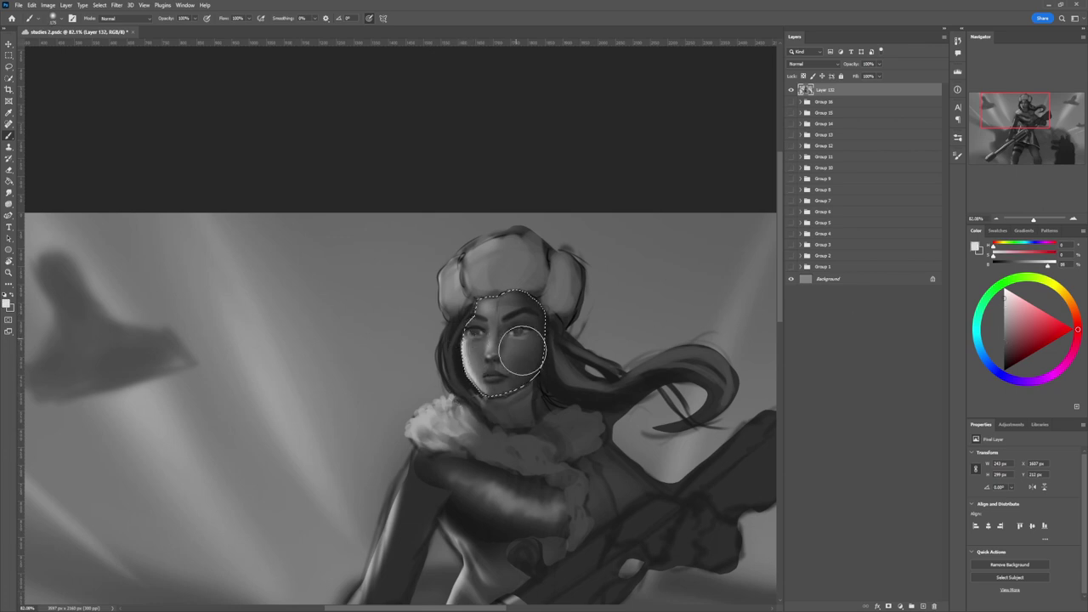
Step: Clear the face selection and check the shaded face against the whole illustration
{"action": "key", "text": "ctrl+d"}
{"action": "key", "text": "l"}
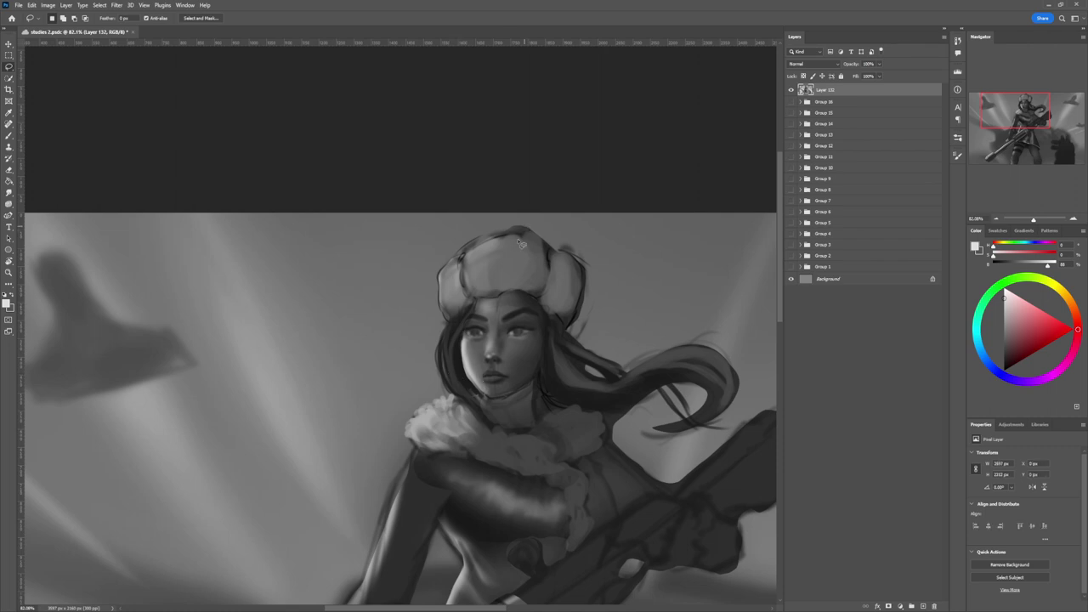
{"action": "key", "text": "z"}
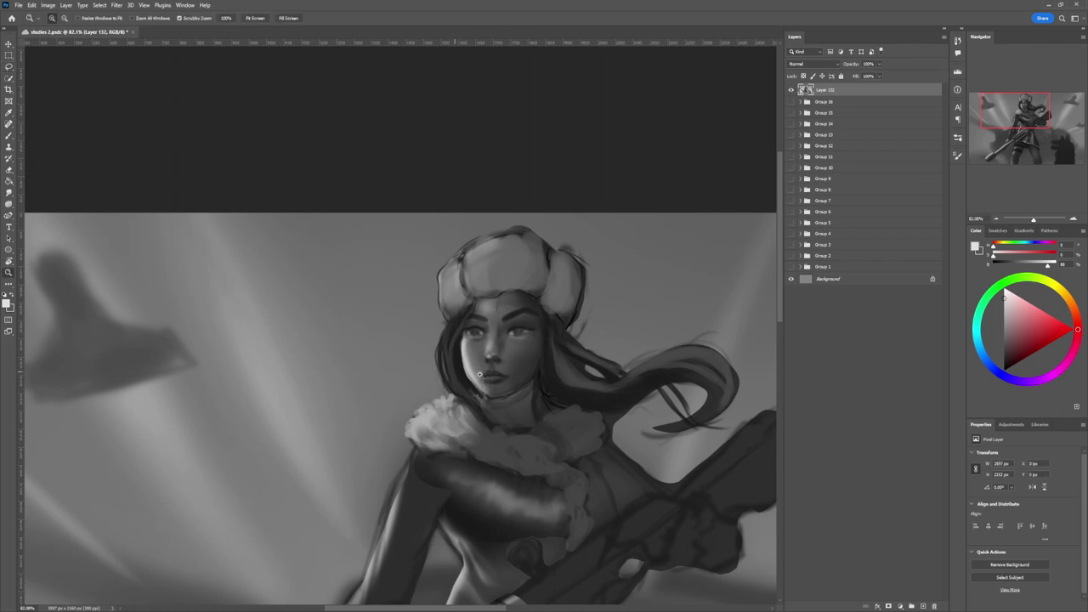
{"action": "left_click_drag", "start_coordinate": [503, 385], "coordinate": [416, 386]}
{"action": "left_click_drag", "start_coordinate": [572, 364], "coordinate": [529, 374]}
{"action": "left_click_drag", "start_coordinate": [593, 498], "coordinate": [652, 510]}
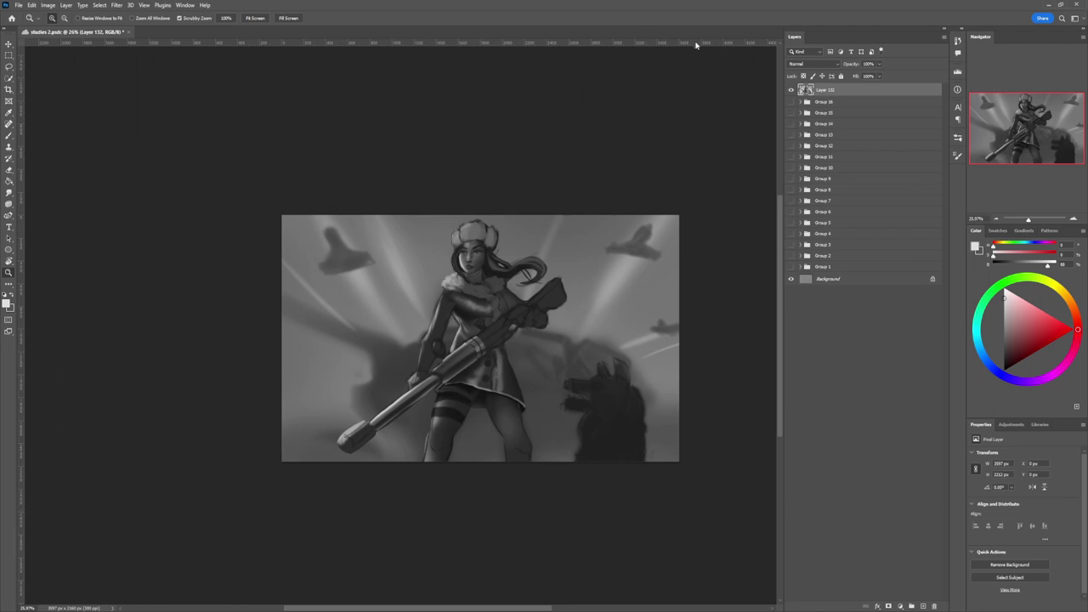
{"action": "scroll", "coordinate": [482, 295], "scroll_direction": "up", "scroll_amount": 3}
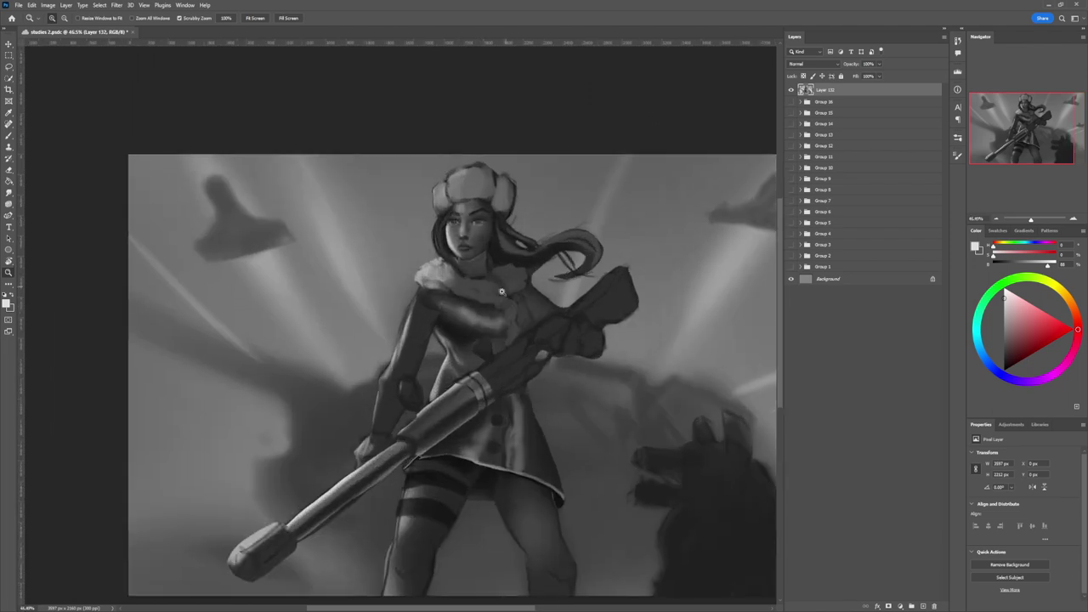
{"action": "key", "text": "b"}
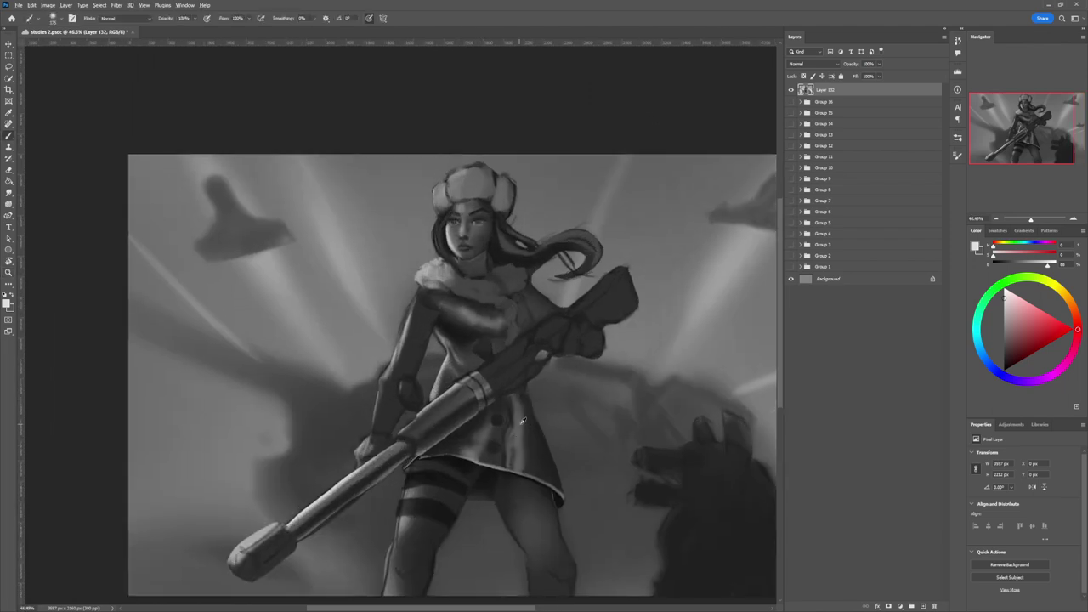
Step: Paint the fur trim of the coat collar down the chest with a small brush in sampled greys
{"action": "left_click", "coordinate": [521, 416], "text": "alt"}
{"action": "key", "text": "["}
{"action": "key", "text": "["}
{"action": "key", "text": "["}
{"action": "key", "text": "["}
{"action": "key", "text": "["}
{"action": "key", "text": "["}
{"action": "key", "text": "["}
{"action": "key", "text": "["}
{"action": "key", "text": "["}
{"action": "left_click", "coordinate": [576, 259], "text": "alt"}
{"action": "mouse_move", "coordinate": [476, 298]}
{"action": "left_mouse_down"}
{"action": "mouse_move", "coordinate": [465, 289]}
{"action": "mouse_move", "coordinate": [508, 304]}
{"action": "mouse_move", "coordinate": [510, 323]}
{"action": "mouse_move", "coordinate": [512, 308]}
{"action": "mouse_move", "coordinate": [508, 340]}
{"action": "mouse_move", "coordinate": [502, 299]}
{"action": "mouse_move", "coordinate": [514, 271]}
{"action": "mouse_move", "coordinate": [517, 287]}
{"action": "mouse_move", "coordinate": [515, 275]}
{"action": "mouse_move", "coordinate": [499, 280]}
{"action": "mouse_move", "coordinate": [515, 287]}
{"action": "left_mouse_up"}
Step: Refine the coat front around the fur trim with a larger brush, sampling greys and near-black from the coat
{"action": "key", "text": "]"}
{"action": "key", "text": "]"}
{"action": "key", "text": "]"}
{"action": "key", "text": "]"}
{"action": "key", "text": "]"}
{"action": "key", "text": "]"}
{"action": "key", "text": "z"}
{"action": "left_click_drag", "start_coordinate": [574, 355], "coordinate": [493, 348]}
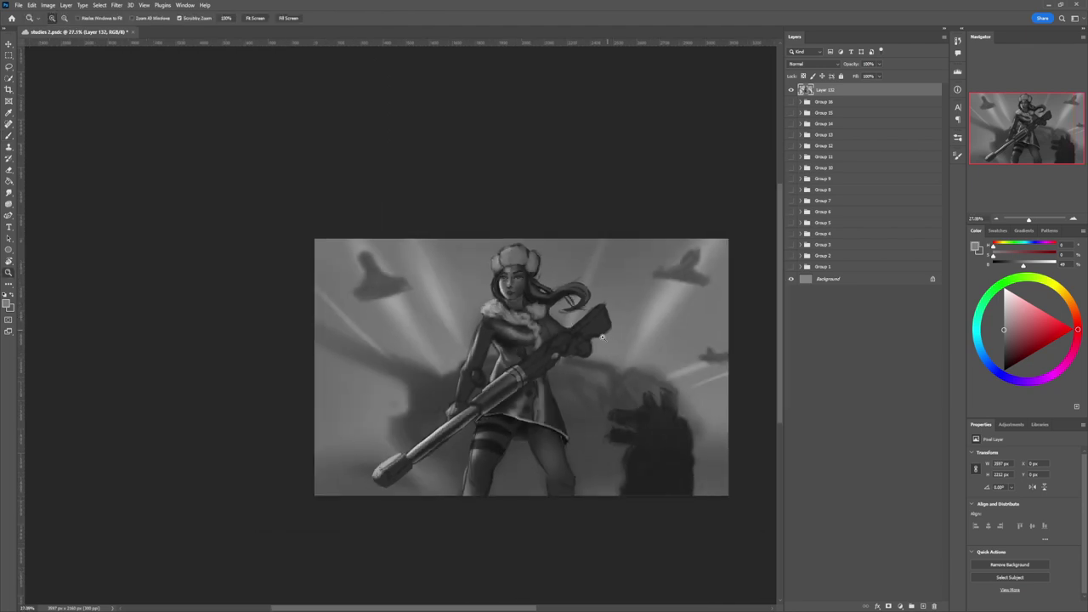
{"action": "left_click", "coordinate": [525, 368]}
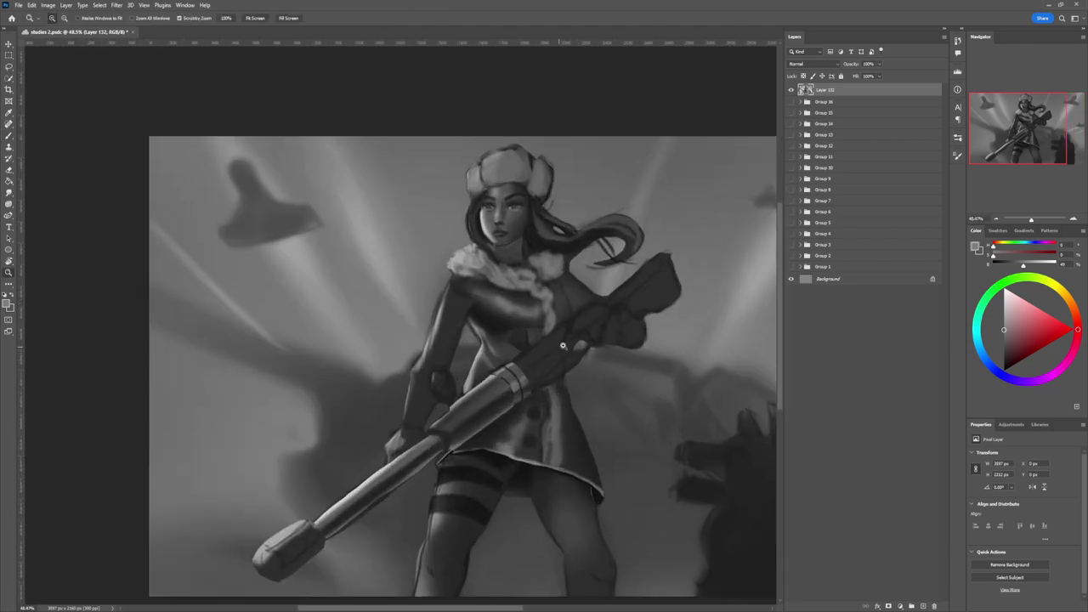
{"action": "key", "text": "b"}
{"action": "left_click", "coordinate": [538, 312], "text": "alt"}
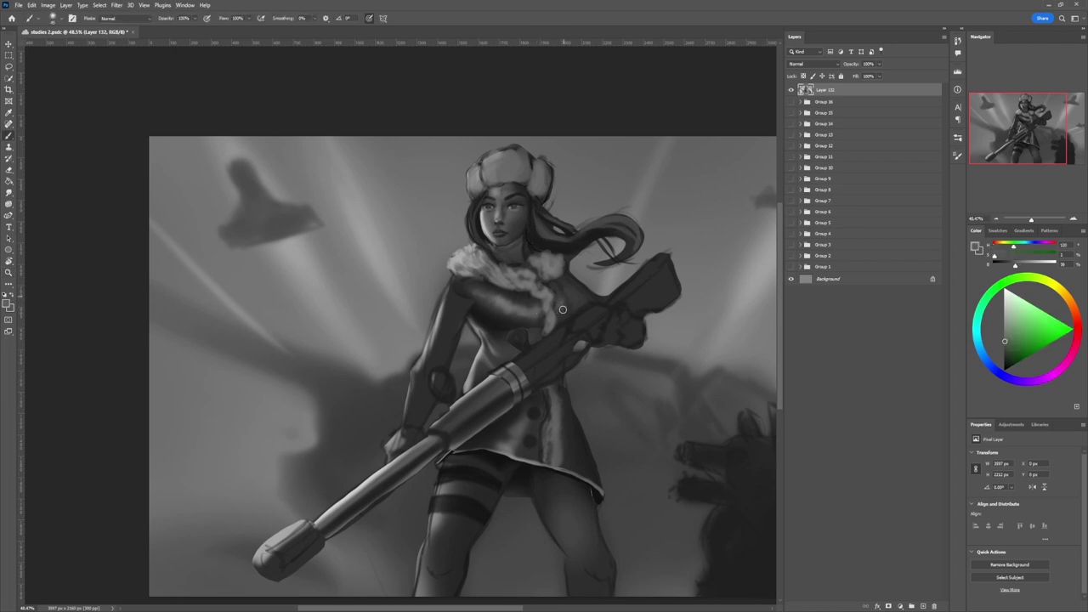
{"action": "left_click", "coordinate": [507, 322], "text": "alt"}
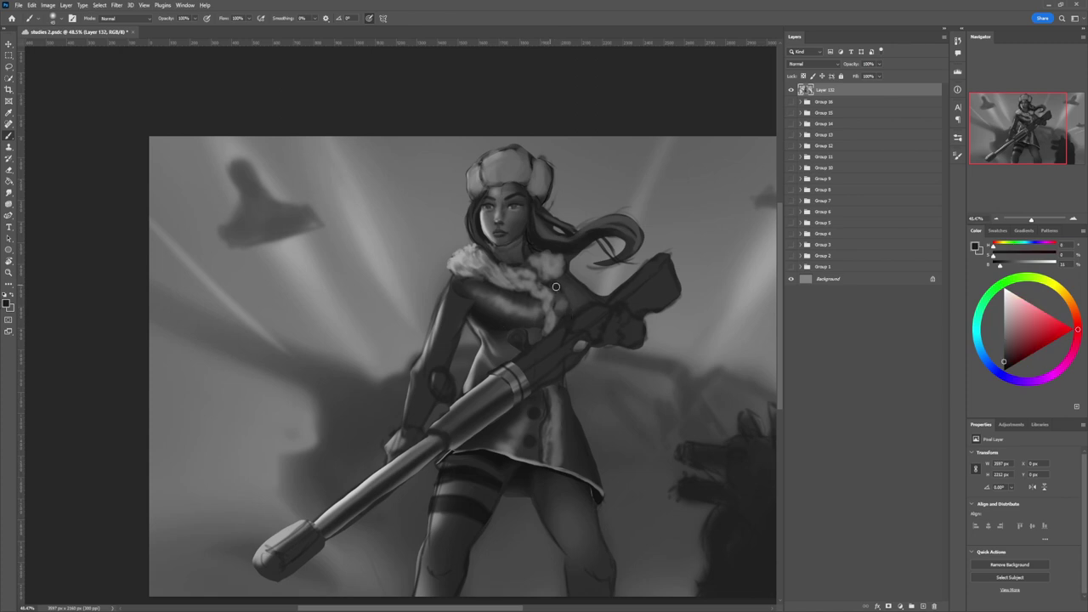
{"action": "left_click", "coordinate": [528, 329], "text": "alt"}
{"action": "left_click", "coordinate": [493, 327], "text": "alt"}
Step: Lasso the dark oval beside the forearm and brush it light grey with a tone sampled from the coat
{"action": "key", "text": "z"}
{"action": "mouse_move", "coordinate": [518, 390]}
{"action": "left_mouse_down"}
{"action": "mouse_move", "coordinate": [504, 338]}
{"action": "mouse_move", "coordinate": [604, 331]}
{"action": "left_mouse_up"}
{"action": "mouse_move", "coordinate": [605, 379]}
{"action": "left_mouse_down"}
{"action": "mouse_move", "coordinate": [611, 323]}
{"action": "mouse_move", "coordinate": [594, 363]}
{"action": "left_mouse_up"}
{"action": "mouse_move", "coordinate": [587, 399]}
{"action": "left_mouse_down"}
{"action": "mouse_move", "coordinate": [609, 422]}
{"action": "mouse_move", "coordinate": [630, 423]}
{"action": "left_mouse_up"}
{"action": "key", "text": "l"}
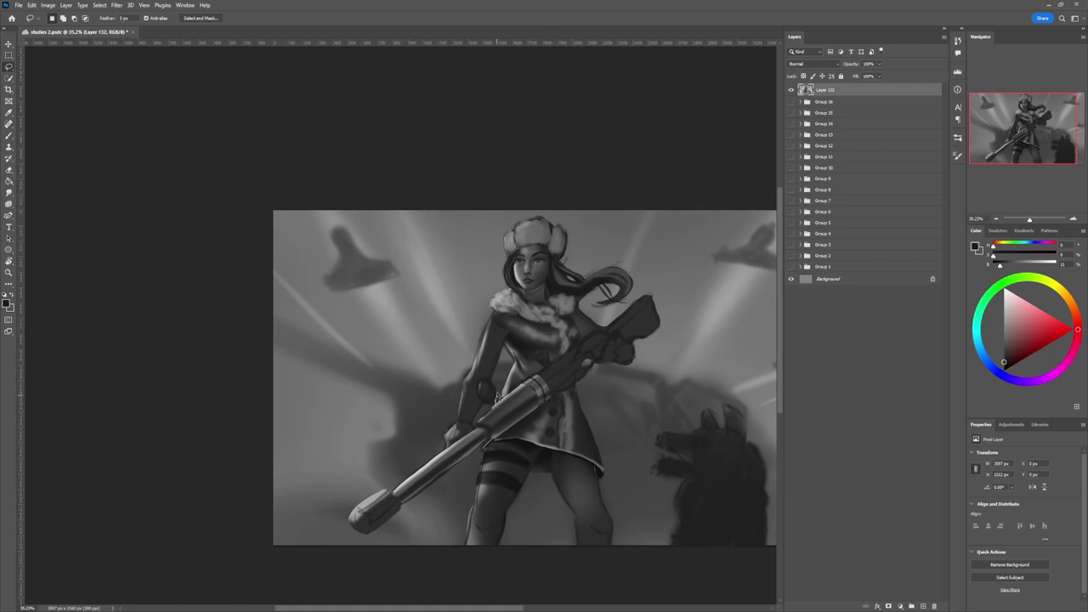
{"action": "left_click_drag", "start_coordinate": [484, 384], "coordinate": [487, 406]}
{"action": "key", "text": "b"}
{"action": "left_click", "coordinate": [515, 390], "text": "alt"}
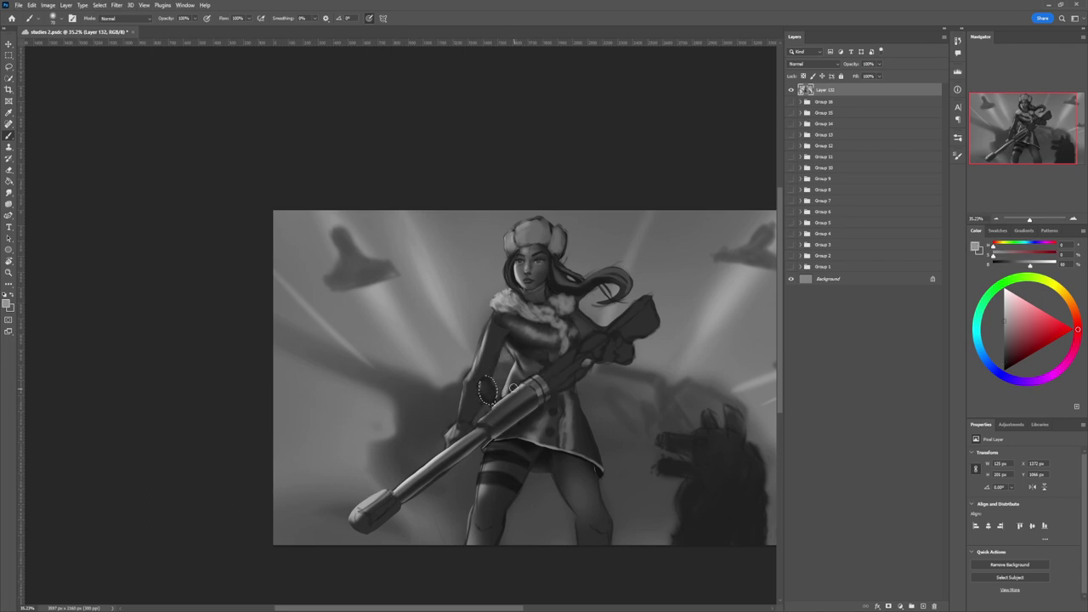
{"action": "key", "text": "]"}
{"action": "key", "text": "]"}
{"action": "key", "text": "]"}
{"action": "key", "text": "]"}
{"action": "key", "text": "]"}
{"action": "key", "text": "]"}
{"action": "left_click_drag", "start_coordinate": [486, 380], "coordinate": [492, 402]}
Step: Shade the selected oval with dark and light greys so it looks rounded
{"action": "left_click_drag", "start_coordinate": [1014, 328], "coordinate": [1004, 361]}
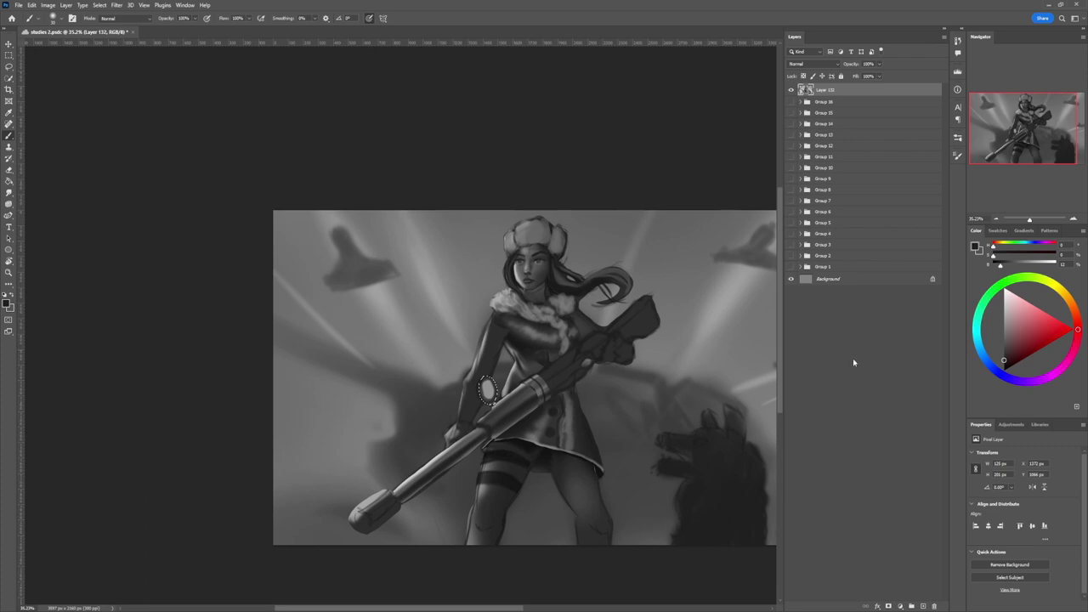
{"action": "left_click_drag", "start_coordinate": [1001, 356], "coordinate": [1004, 319]}
{"action": "key", "text": "d"}
{"action": "left_click", "coordinate": [487, 390], "text": "alt"}
{"action": "left_click_drag", "start_coordinate": [487, 390], "coordinate": [489, 391]}
{"action": "left_click", "coordinate": [487, 391], "text": "alt"}
Step: Duplicate the shaded oval, scale the copy down, place it on the coat front above the rifle and merge it into the painting
{"action": "key", "text": "ctrl+j"}
{"action": "key", "text": "ctrl+t"}
{"action": "left_click_drag", "start_coordinate": [487, 390], "coordinate": [564, 332]}
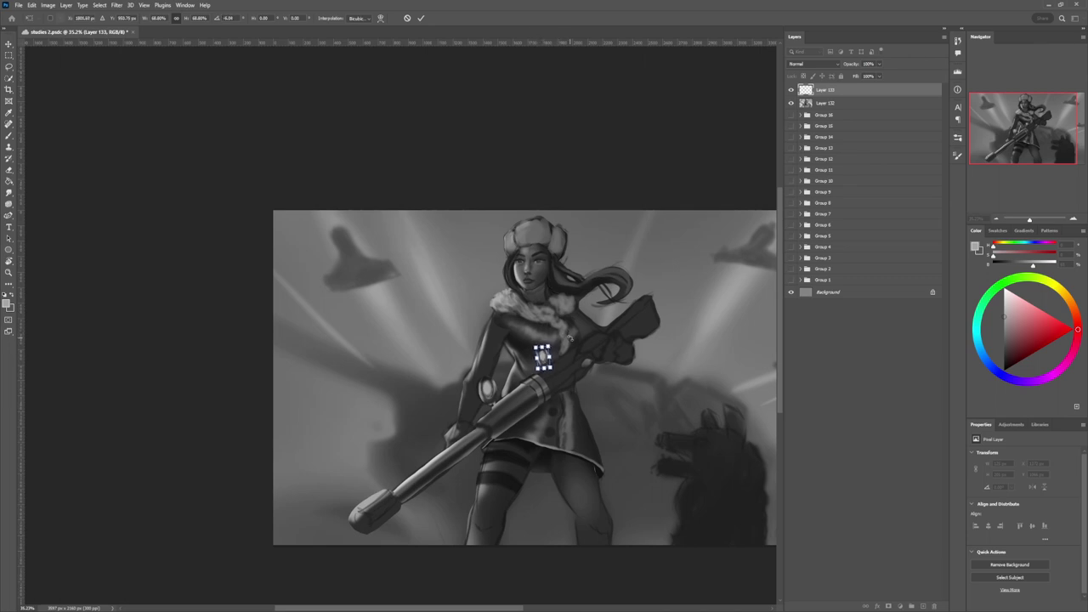
{"action": "key", "text": "Return"}
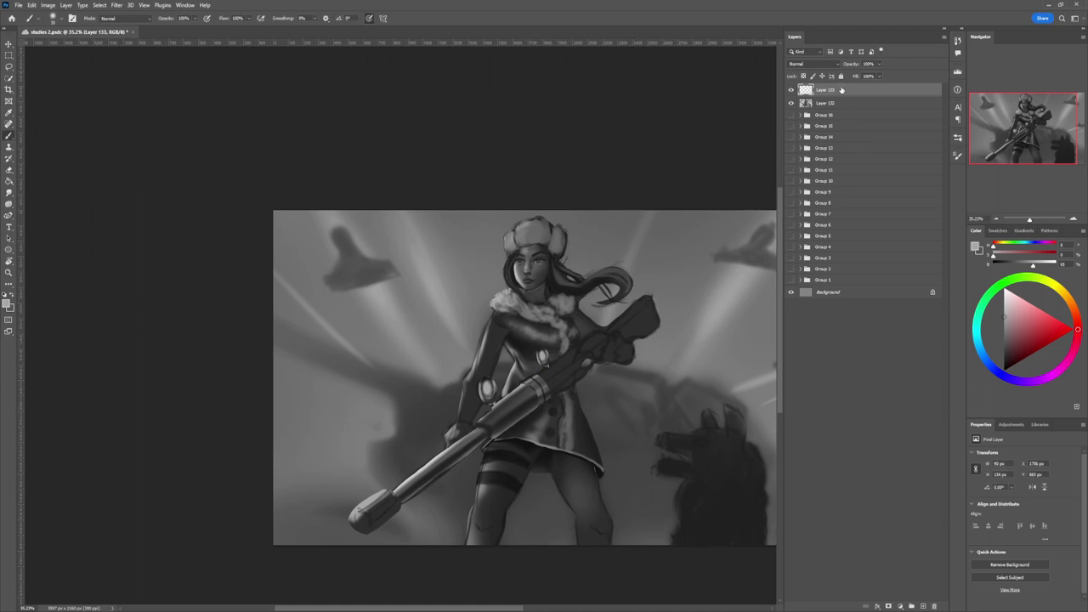
{"action": "key", "text": "ctrl+e"}
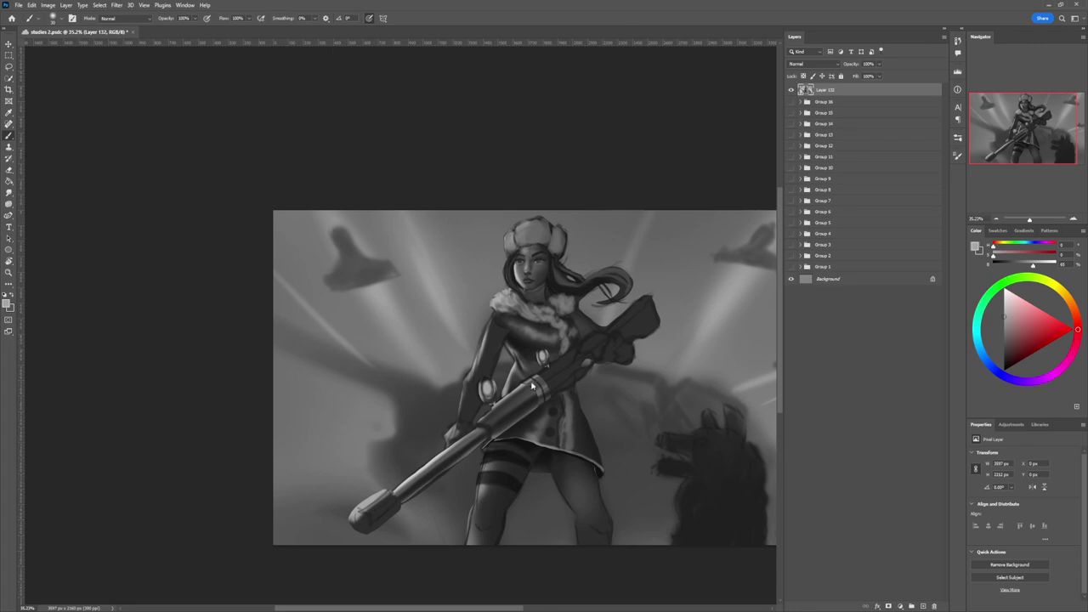
Step: Lasso the rifle section behind the bands and shade it with greys at 42%, 21% and 11% brightness
{"action": "key", "text": "z"}
{"action": "left_click_drag", "start_coordinate": [568, 386], "coordinate": [519, 387]}
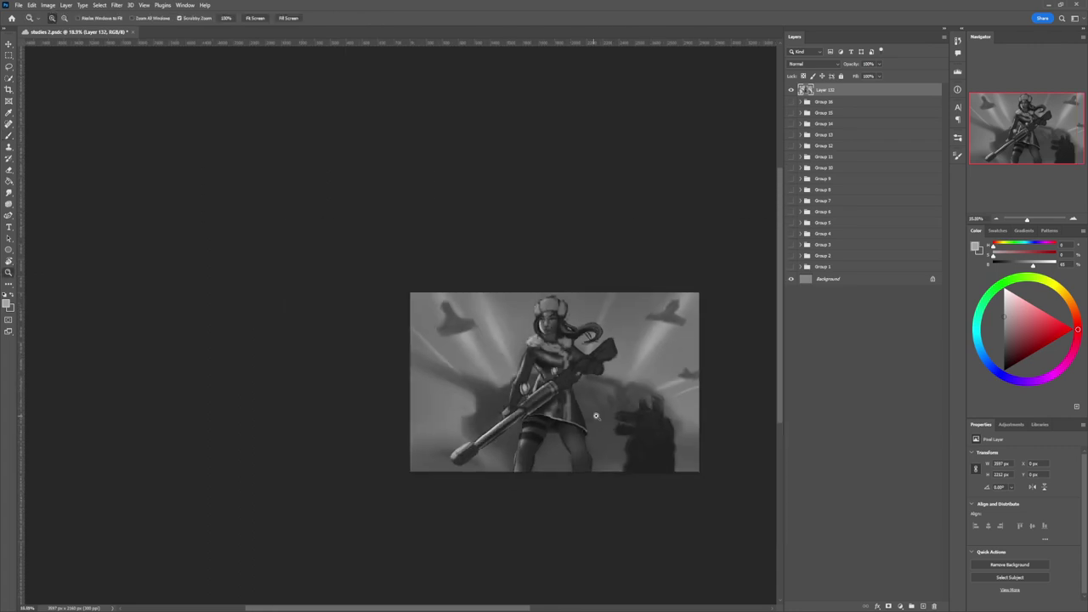
{"action": "left_click_drag", "start_coordinate": [574, 378], "coordinate": [582, 393]}
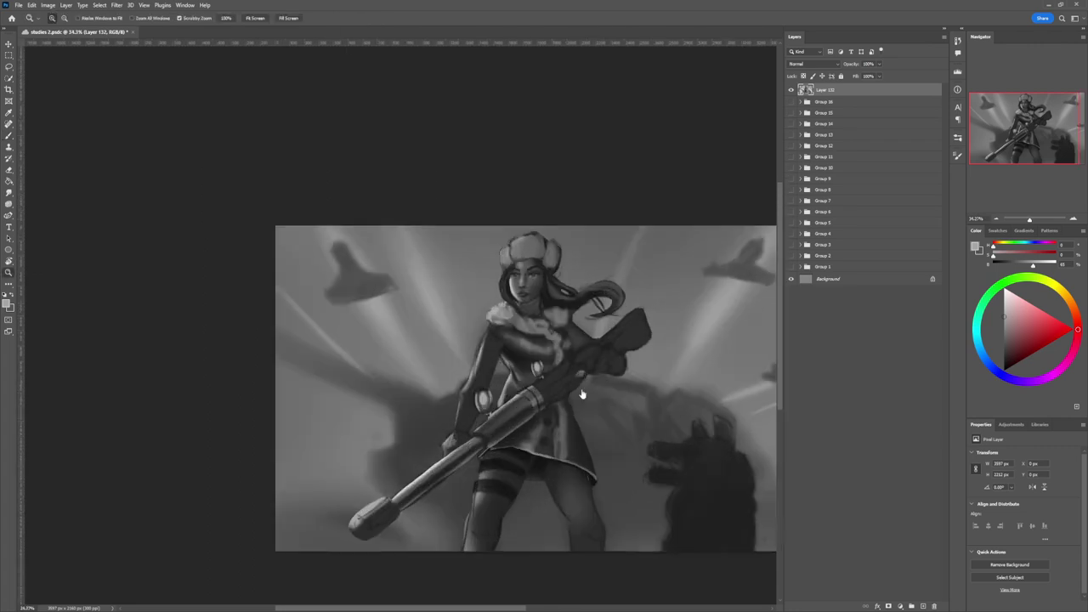
{"action": "key", "text": "l"}
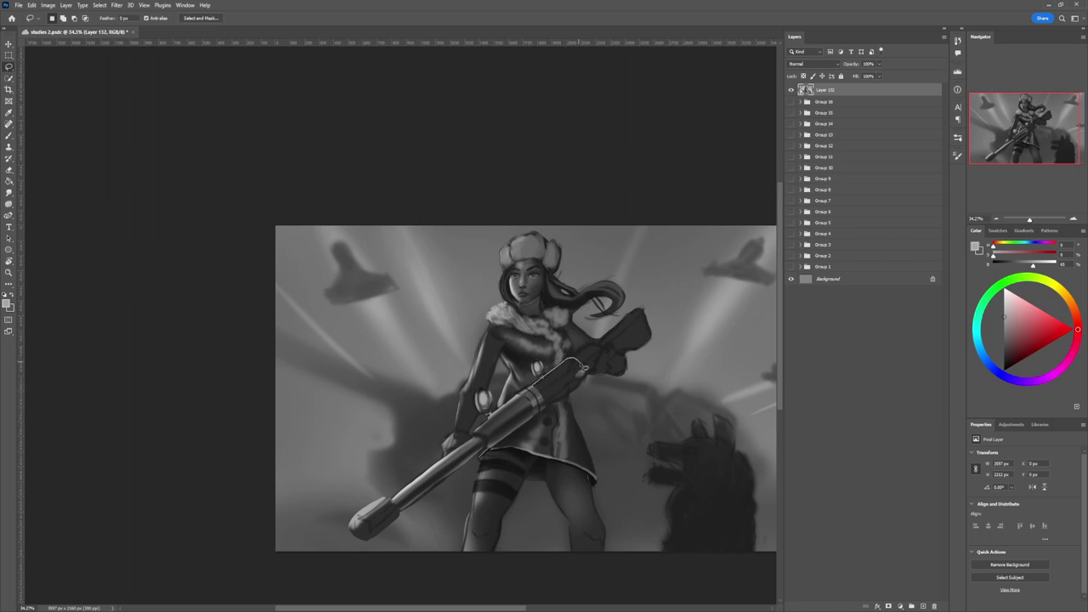
{"action": "mouse_move", "coordinate": [583, 367]}
{"action": "left_mouse_down"}
{"action": "mouse_move", "coordinate": [582, 389]}
{"action": "mouse_move", "coordinate": [548, 412]}
{"action": "mouse_move", "coordinate": [545, 384]}
{"action": "mouse_move", "coordinate": [574, 364]}
{"action": "left_mouse_up"}
{"action": "key", "text": "b"}
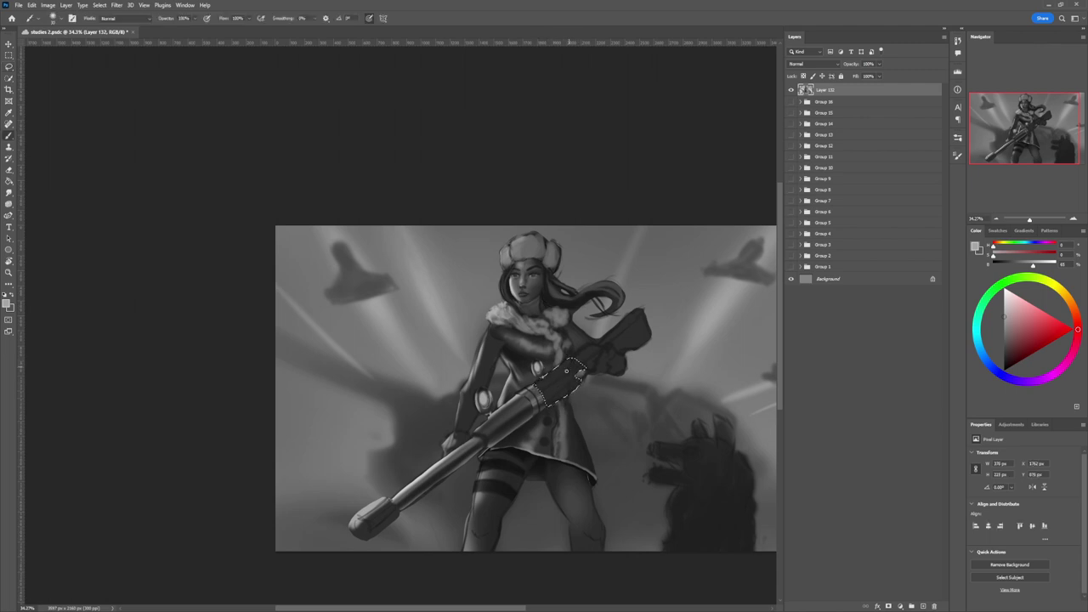
{"action": "left_click_drag", "start_coordinate": [1008, 341], "coordinate": [998, 335]}
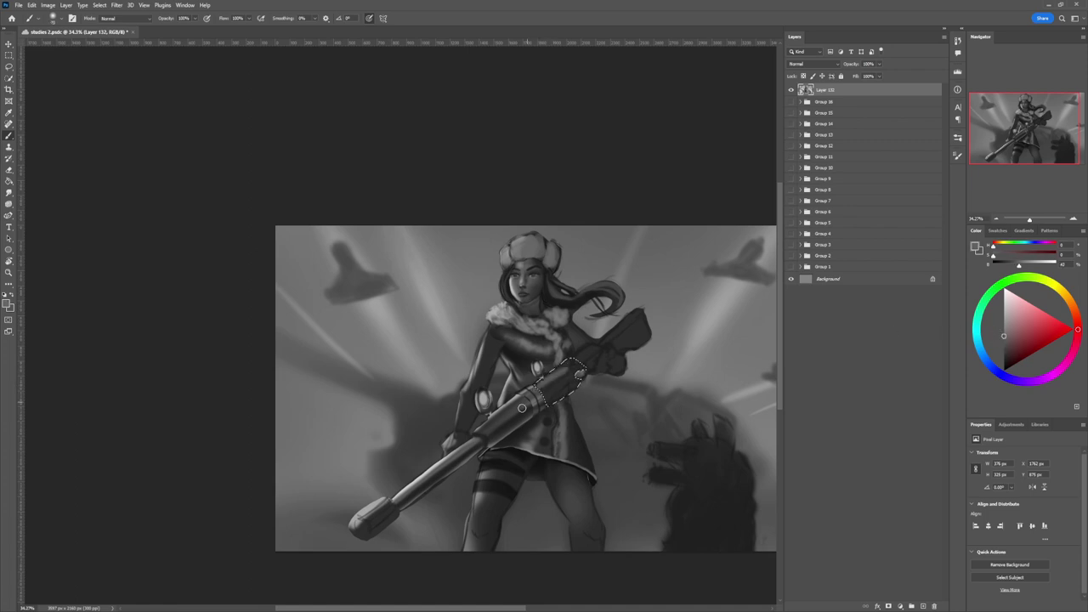
{"action": "left_click", "coordinate": [1003, 353]}
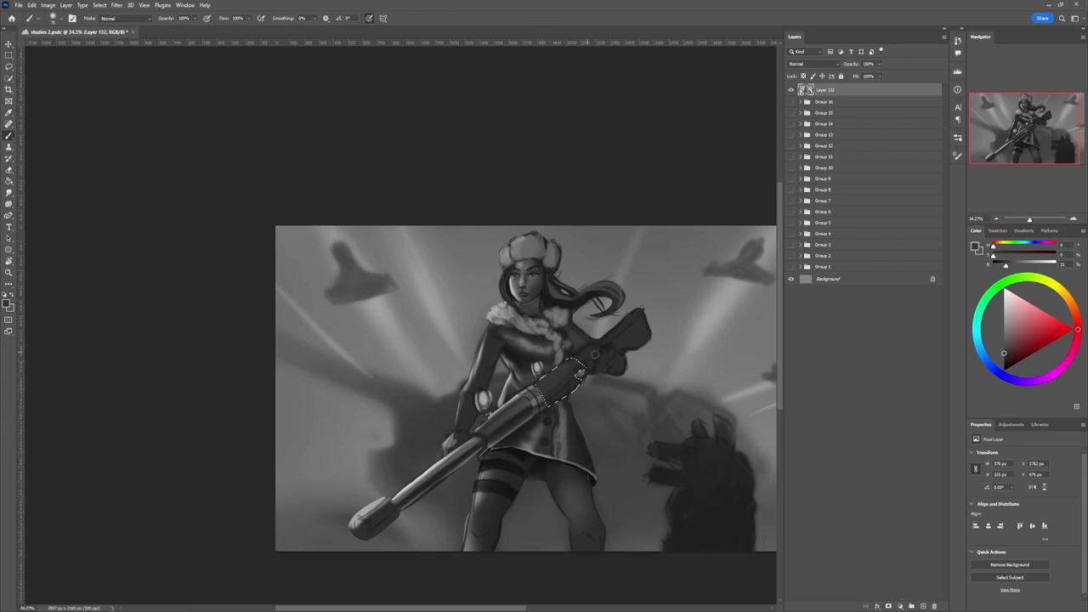
{"action": "left_click_drag", "start_coordinate": [1007, 344], "coordinate": [1003, 361]}
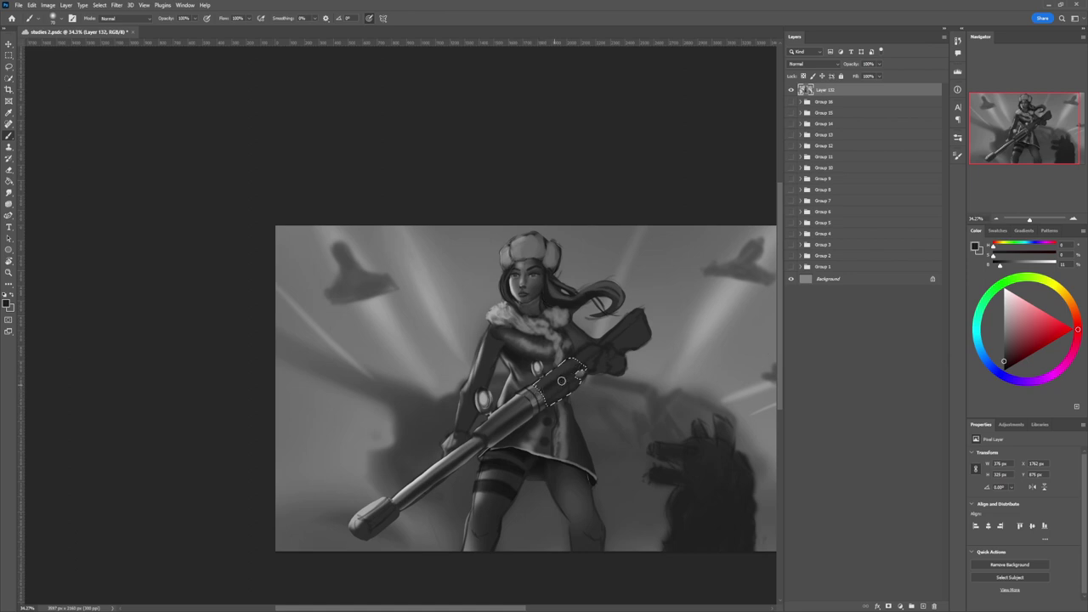
Step: Brush mid grey at 51% brightness inside the selected rifle section, enlarging the brush for a softer gradient
{"action": "left_click_drag", "start_coordinate": [1017, 334], "coordinate": [995, 321]}
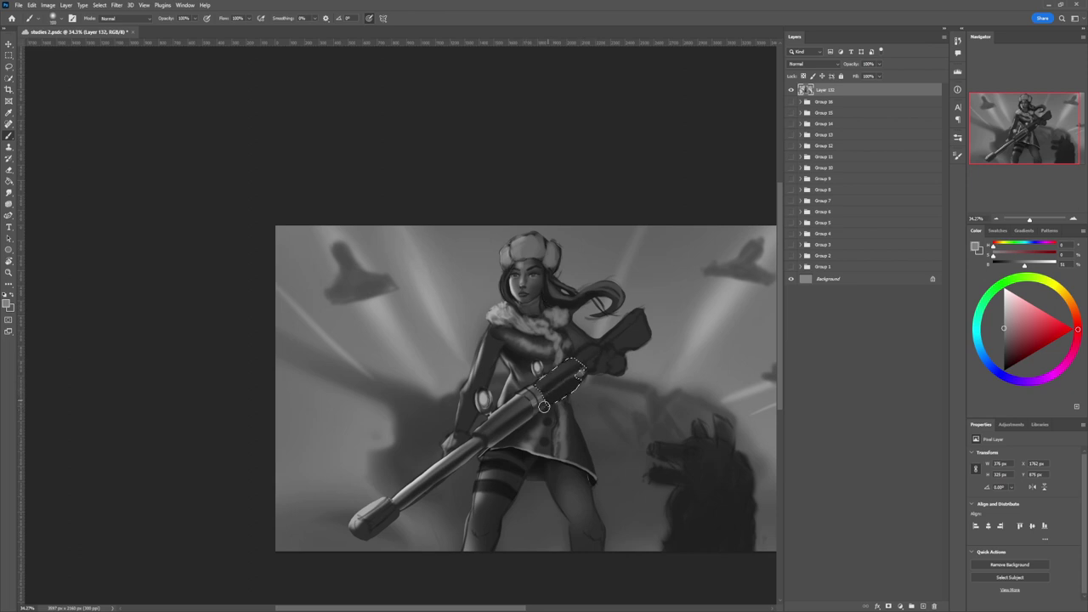
{"action": "key", "text": "]"}
{"action": "key", "text": "]"}
{"action": "key", "text": "]"}
{"action": "key", "text": "]"}
{"action": "key", "text": "]"}
{"action": "key", "text": "]"}
{"action": "key", "text": "]"}
{"action": "key", "text": "]"}
{"action": "key", "text": "]"}
{"action": "key", "text": "]"}
{"action": "key", "text": "]"}
{"action": "key", "text": "]"}
{"action": "key", "text": "]"}
{"action": "key", "text": "]"}
{"action": "key", "text": "]"}
Step: Add light grey highlights at 79% brightness to the rifle section with a smaller brush, and clear the selection
{"action": "left_click_drag", "start_coordinate": [1014, 309], "coordinate": [1001, 305]}
{"action": "key", "text": "["}
{"action": "key", "text": "["}
{"action": "key", "text": "["}
{"action": "key", "text": "["}
{"action": "key", "text": "["}
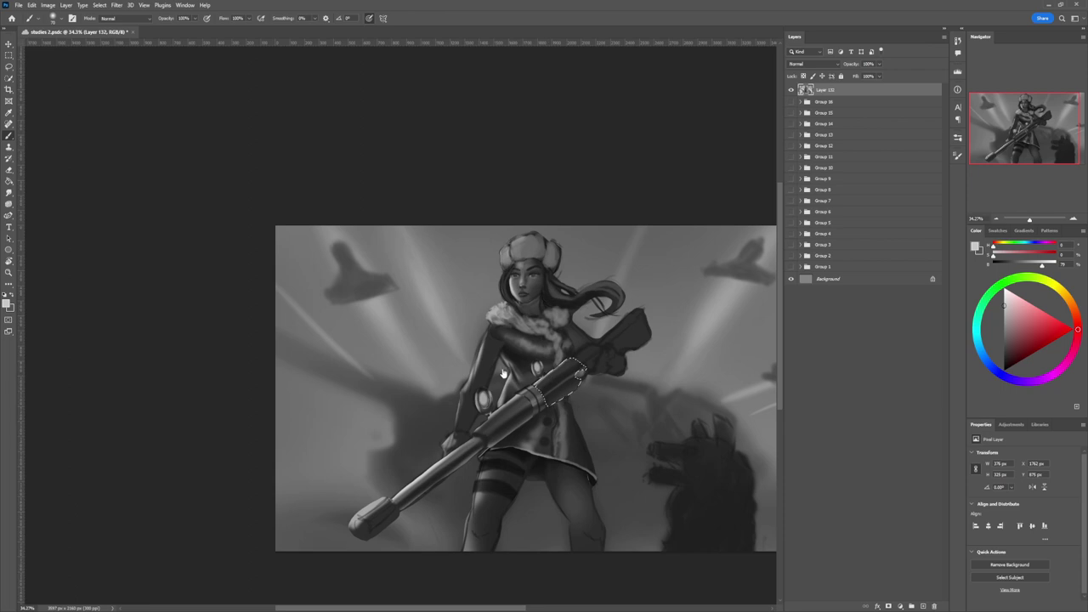
{"action": "key", "text": "l"}
{"action": "left_click", "coordinate": [608, 387]}
Step: Paint a light round end for the rifle's small scope above the receiver, and lasso the tube behind it
{"action": "key", "text": "z"}
{"action": "left_click_drag", "start_coordinate": [583, 408], "coordinate": [556, 408]}
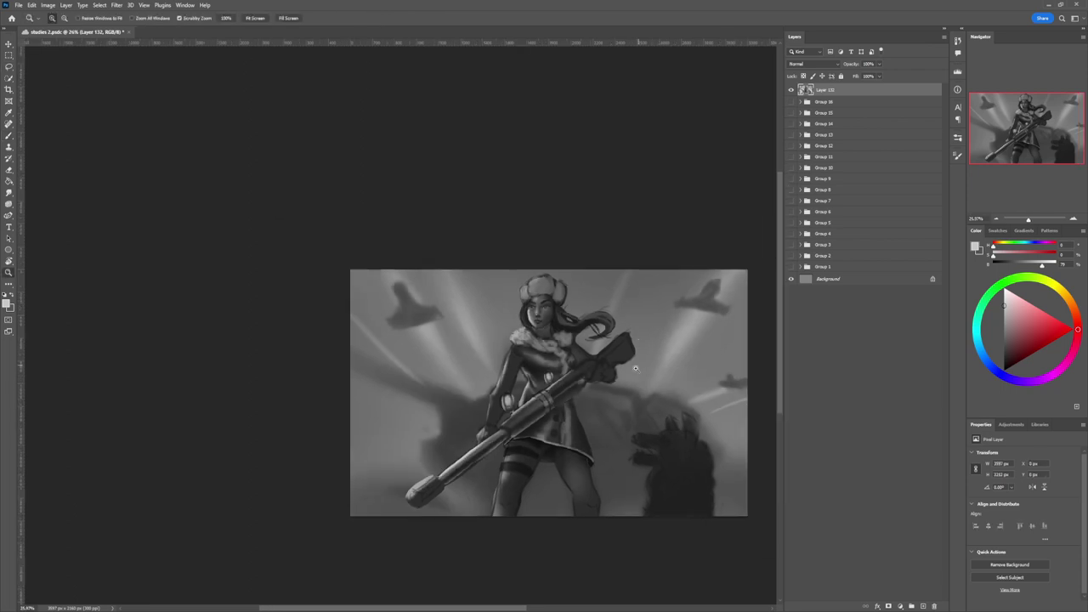
{"action": "left_click", "coordinate": [607, 359]}
{"action": "key", "text": "l"}
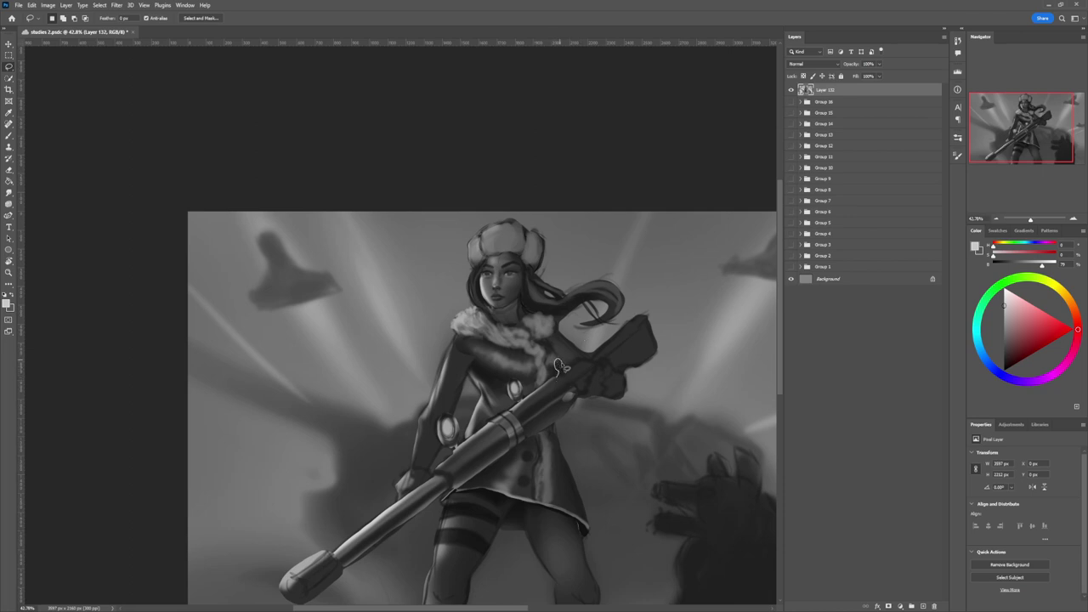
{"action": "left_click_drag", "start_coordinate": [558, 367], "coordinate": [558, 366]}
{"action": "left_click_drag", "start_coordinate": [564, 374], "coordinate": [586, 367]}
{"action": "key", "text": "b"}
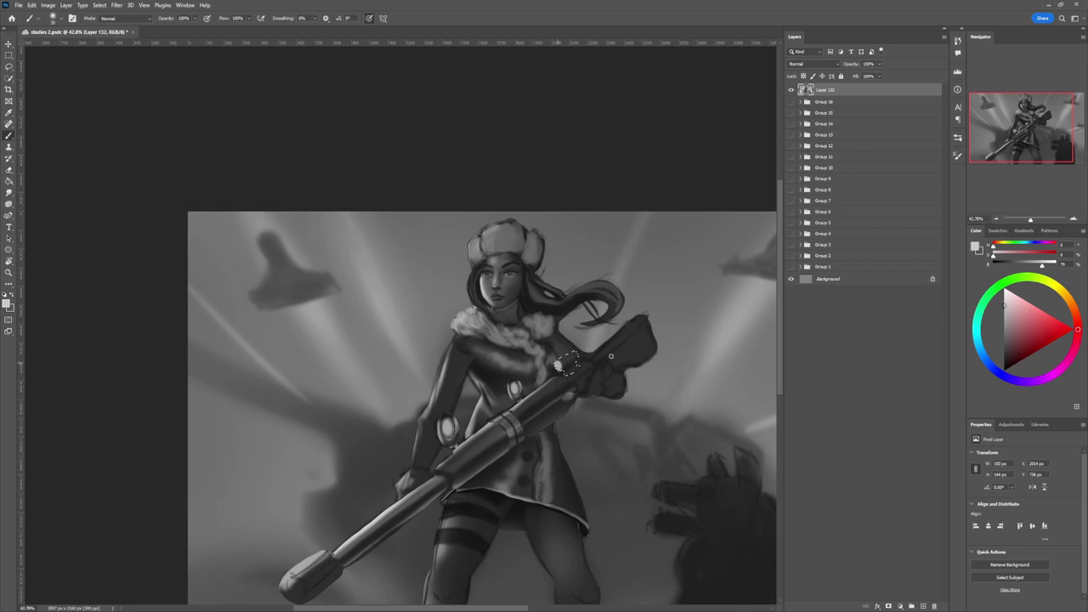
Step: Shade the scope tube with alternating dark and light greys to make it cylindrical, and clear the selection
{"action": "left_click", "coordinate": [1004, 349]}
{"action": "left_click", "coordinate": [1003, 364]}
{"action": "left_click", "coordinate": [1003, 323]}
{"action": "left_click", "coordinate": [655, 335], "text": "alt"}
{"action": "left_click", "coordinate": [1003, 357]}
{"action": "key", "text": "l"}
Step: Soften the shading on the woman's face with the Smudge tool at 20% strength
{"action": "key", "text": "z"}
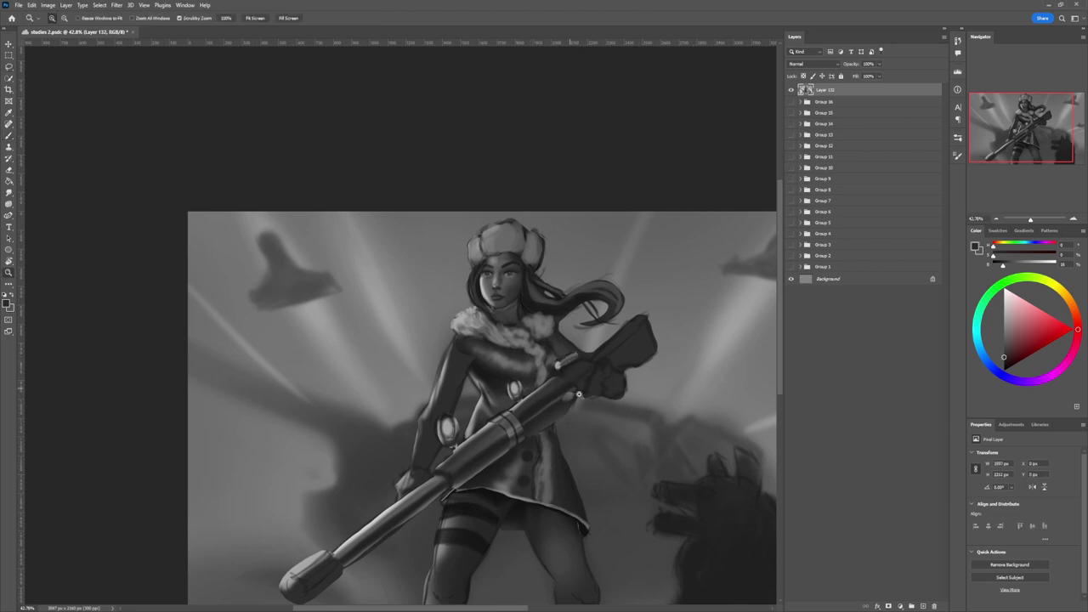
{"action": "left_click_drag", "start_coordinate": [576, 396], "coordinate": [529, 393]}
{"action": "left_click_drag", "start_coordinate": [584, 414], "coordinate": [607, 401]}
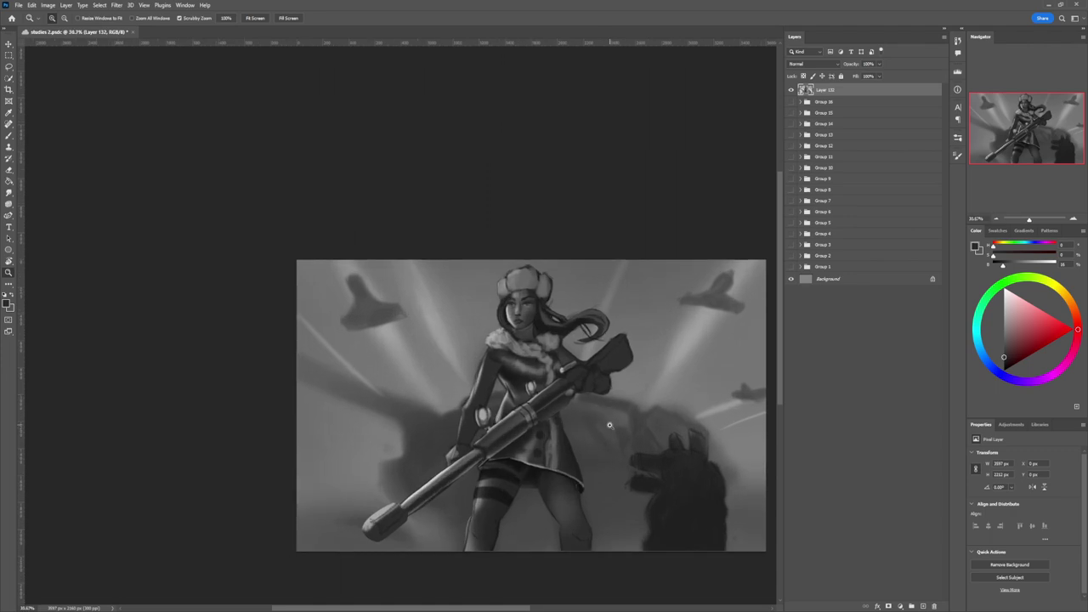
{"action": "left_click", "coordinate": [608, 423], "text": "alt"}
{"action": "left_click", "coordinate": [608, 423], "text": "alt"}
{"action": "left_click_drag", "start_coordinate": [678, 506], "coordinate": [702, 521]}
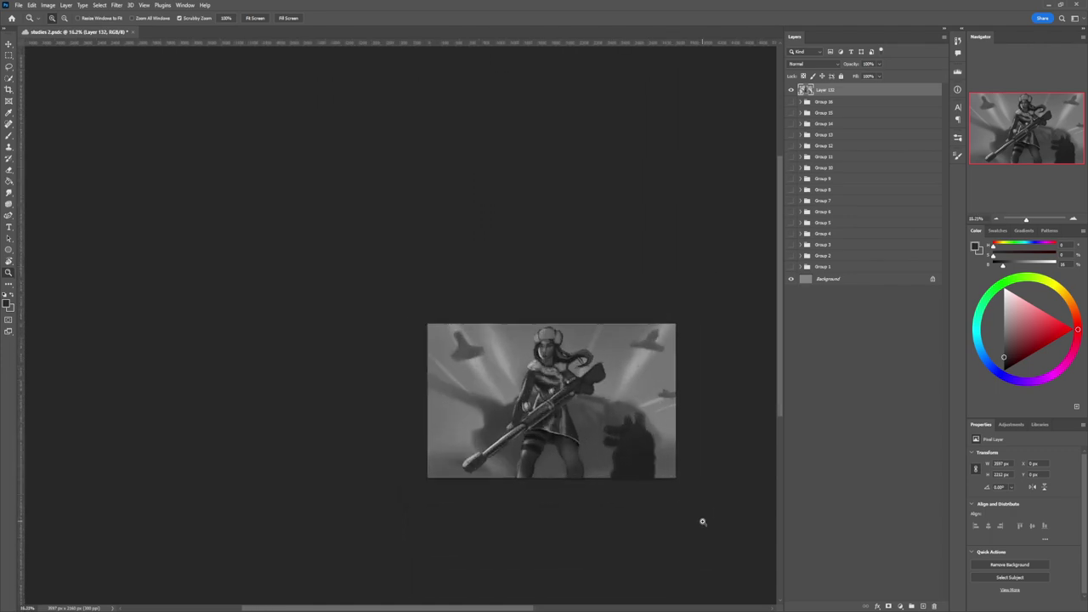
{"action": "left_click", "coordinate": [558, 340]}
{"action": "left_click", "coordinate": [561, 354]}
{"action": "key", "text": "b"}
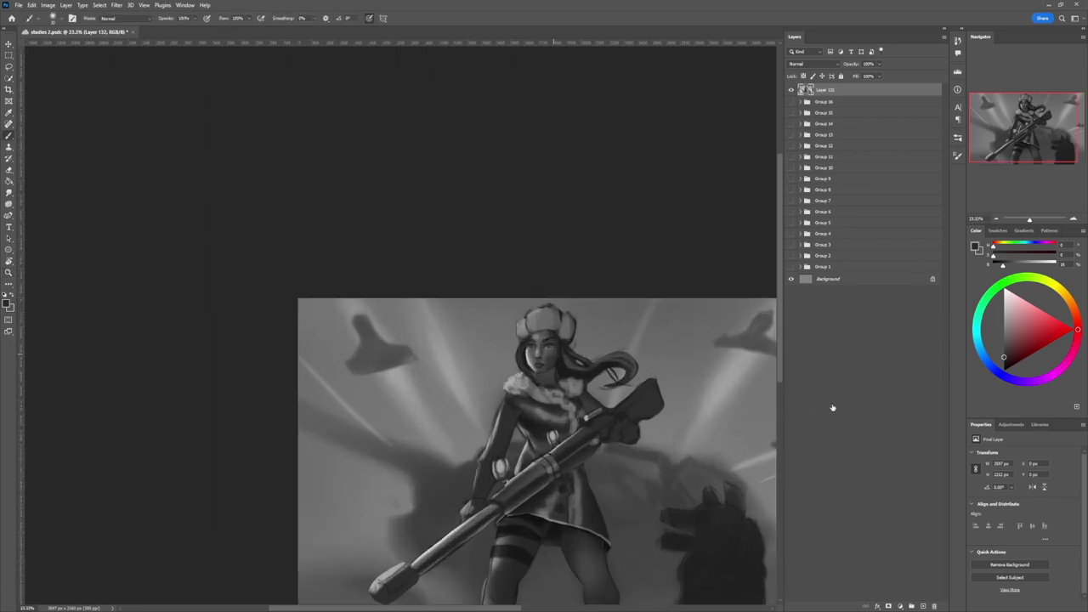
{"action": "key", "text": "r"}
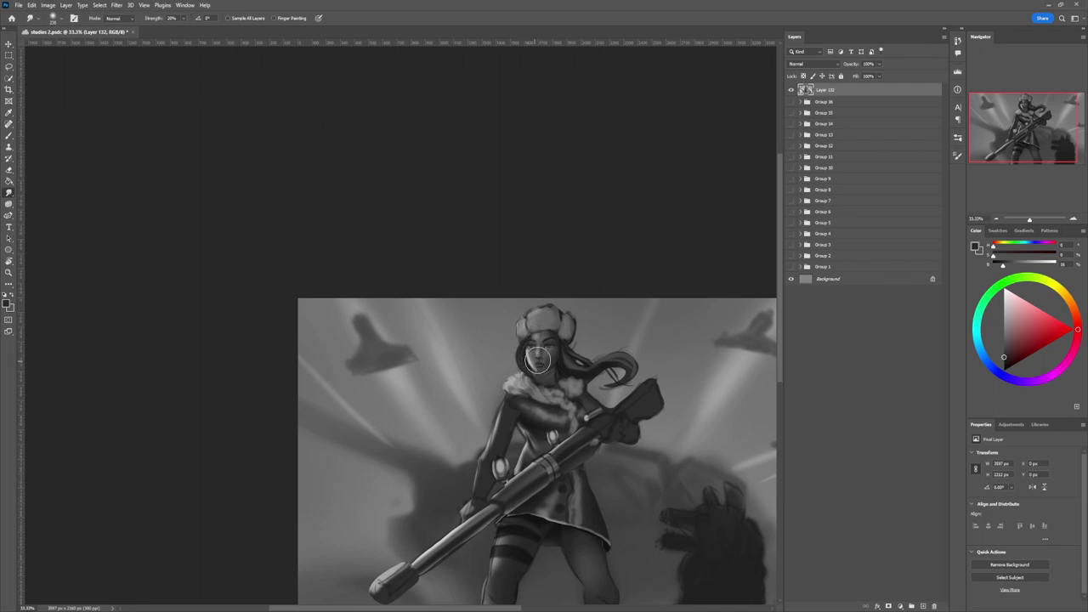
{"action": "mouse_move", "coordinate": [537, 361]}
{"action": "left_mouse_down"}
{"action": "mouse_move", "coordinate": [527, 346]}
{"action": "mouse_move", "coordinate": [524, 355]}
{"action": "mouse_move", "coordinate": [556, 349]}
{"action": "mouse_move", "coordinate": [562, 358]}
{"action": "left_mouse_up"}
{"action": "key", "text": "b"}
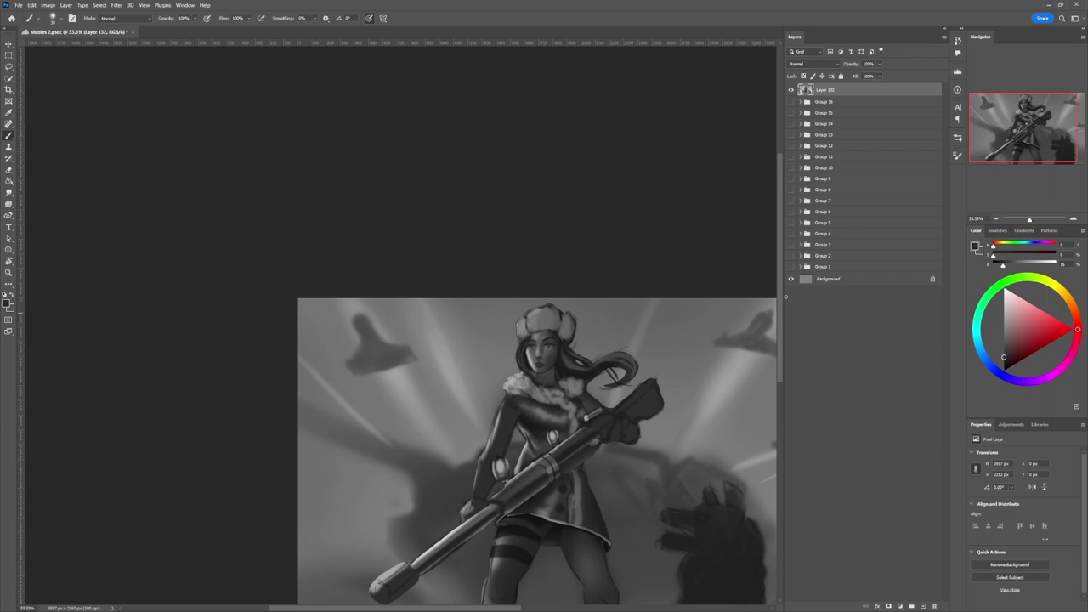
Step: Touch up the shadows around the face and hair with a sampled tone and dark grey at 21% brightness
{"action": "left_click", "coordinate": [557, 353], "text": "alt"}
{"action": "left_click", "coordinate": [1004, 353]}
{"action": "key", "text": "z"}
{"action": "left_click_drag", "start_coordinate": [550, 387], "coordinate": [527, 355]}
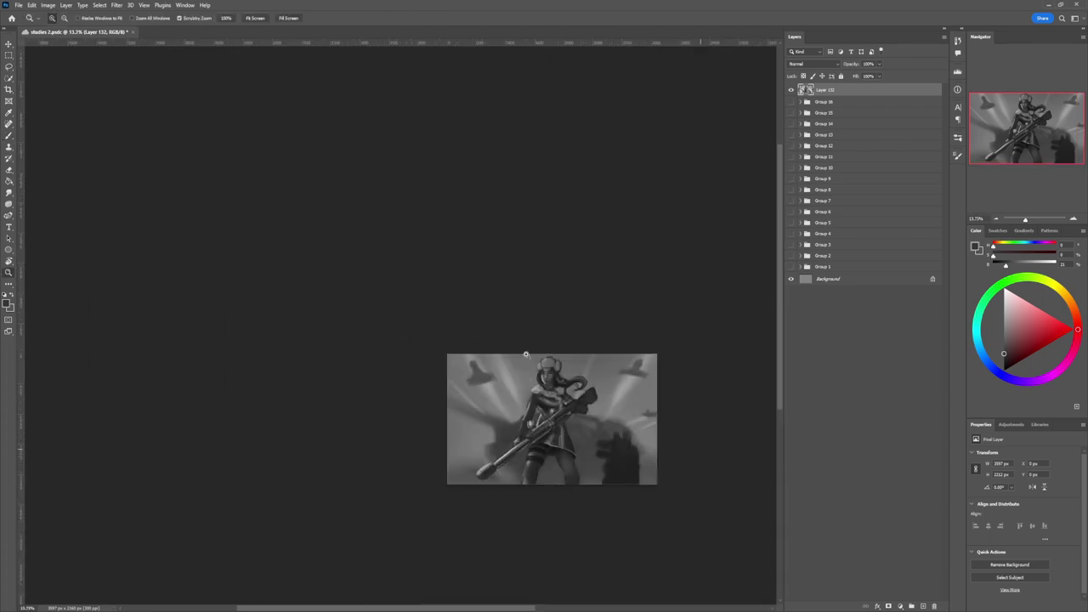
{"action": "left_click_drag", "start_coordinate": [563, 477], "coordinate": [641, 514]}
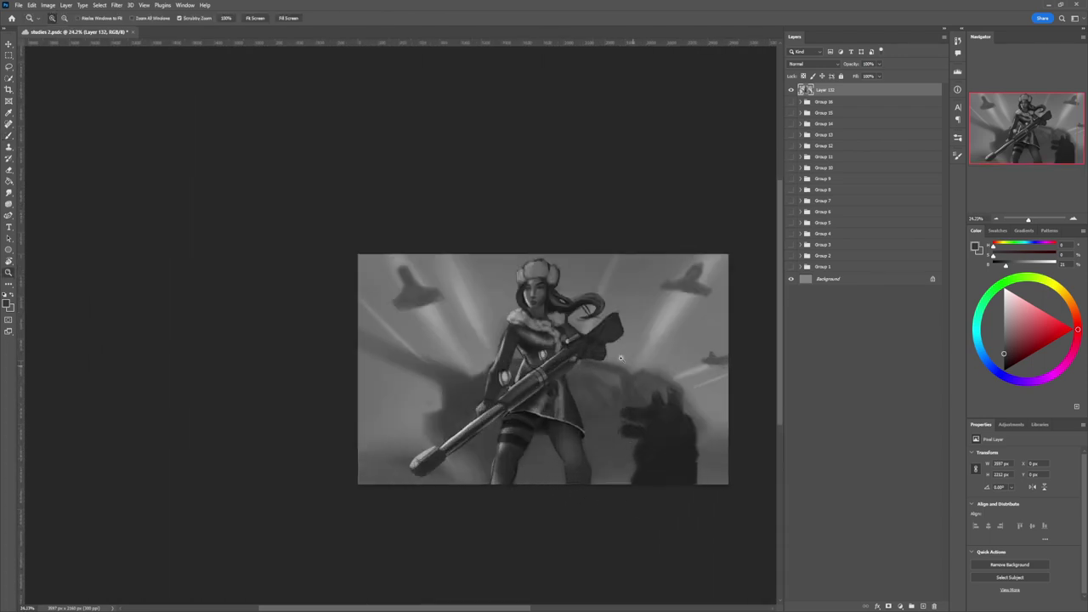
Step: Lasso the left part of the fur hat's middle section and brush near-white highlights onto it
{"action": "key", "text": "b"}
{"action": "left_click", "coordinate": [1004, 301]}
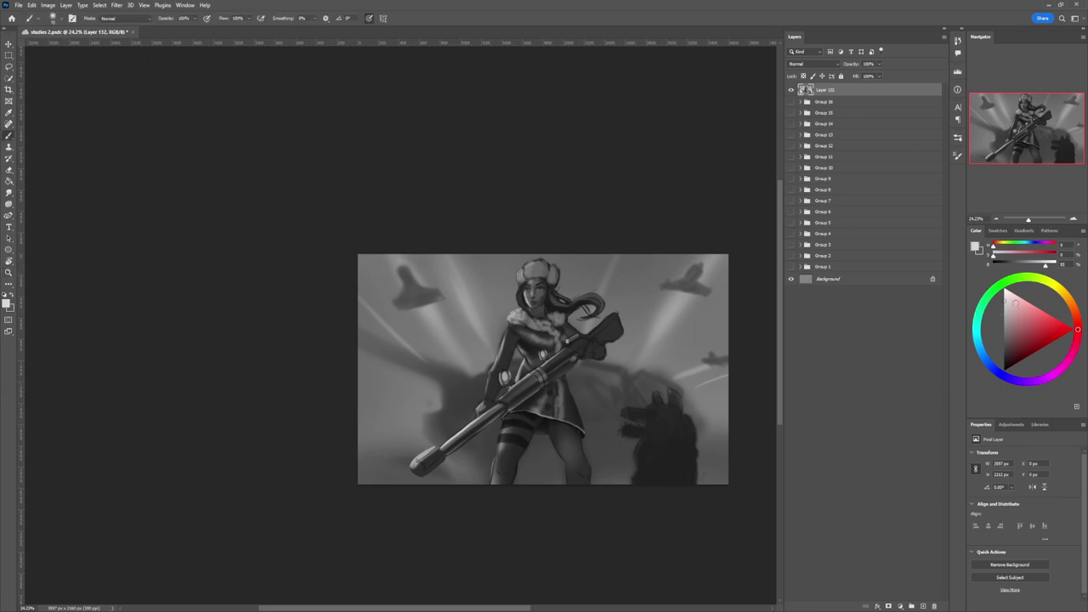
{"action": "key", "text": "l"}
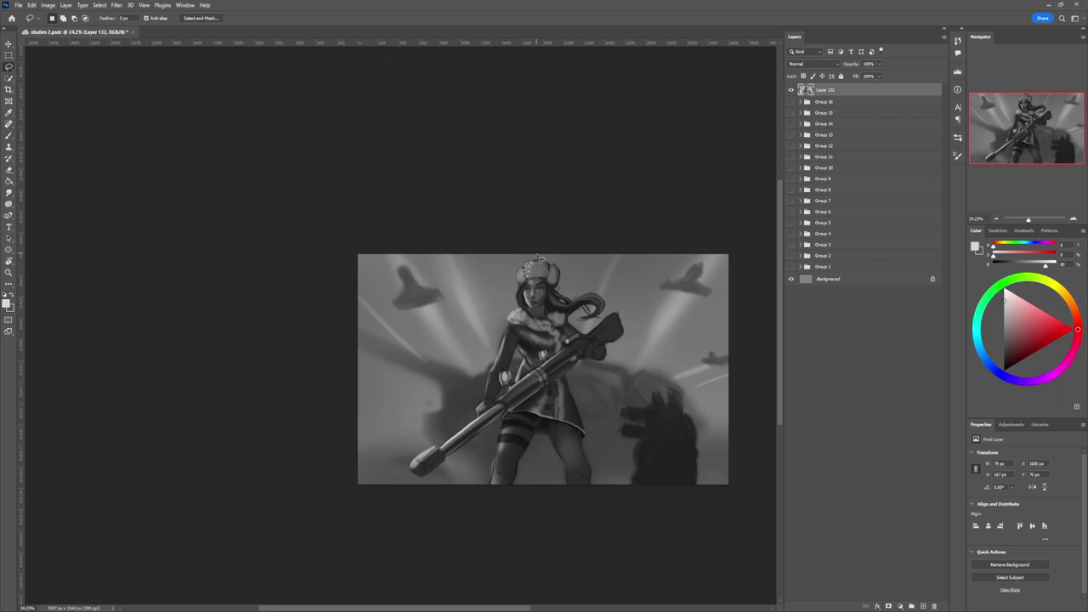
{"action": "key", "text": "b"}
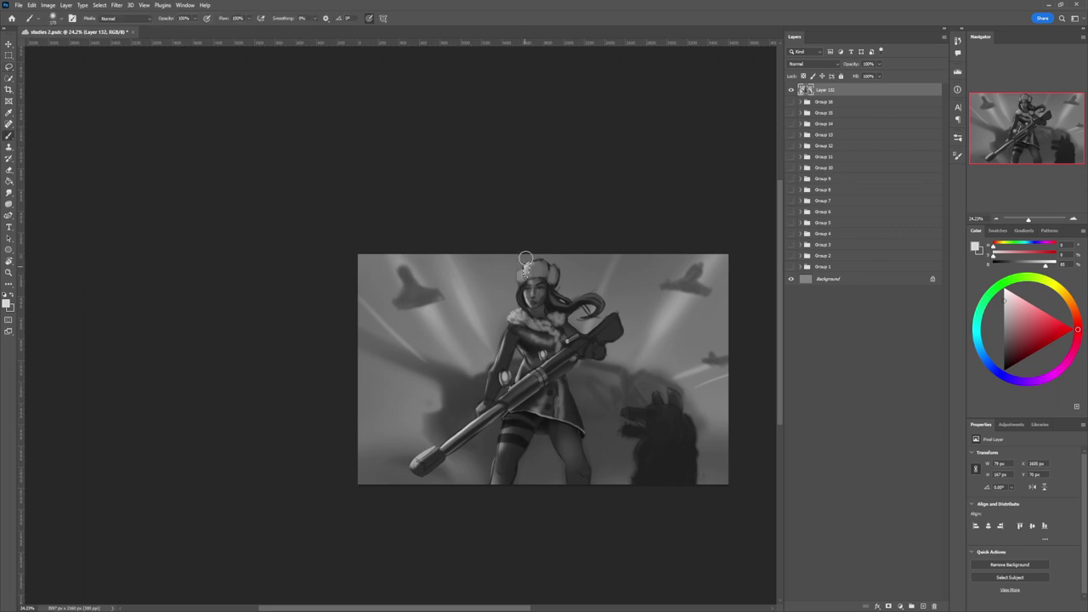
Step: Lasso the left flap of the fur hat and brush near-white highlights at 88% brightness onto it
{"action": "key", "text": "l"}
{"action": "left_click", "coordinate": [501, 245]}
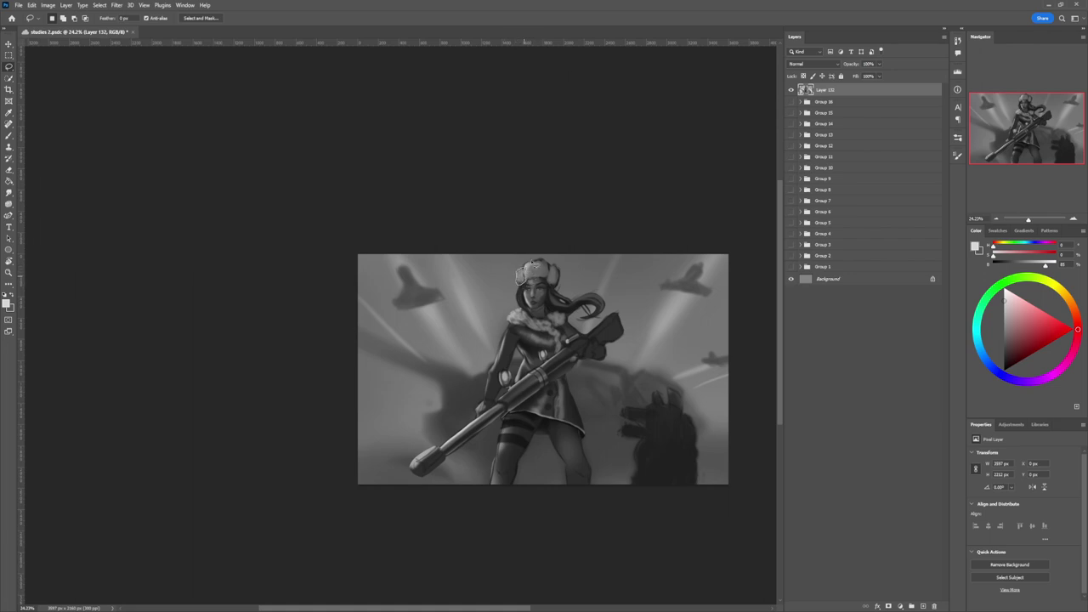
{"action": "key", "text": "b"}
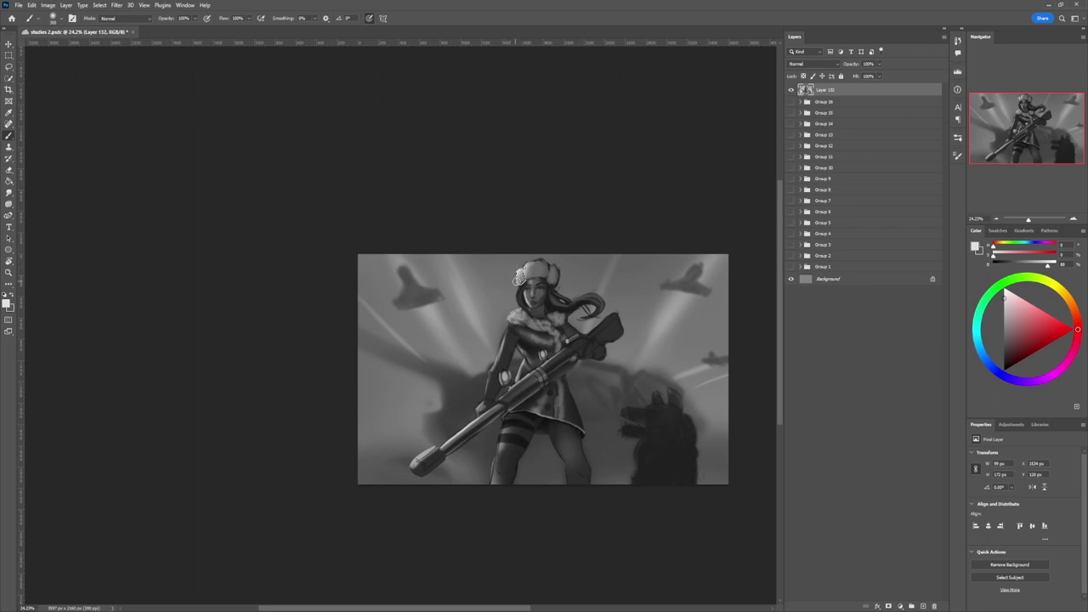
Step: Lasso the right part of the fur hat's middle section, brush near-white highlights inside it, and clear the selection
{"action": "key", "text": "l"}
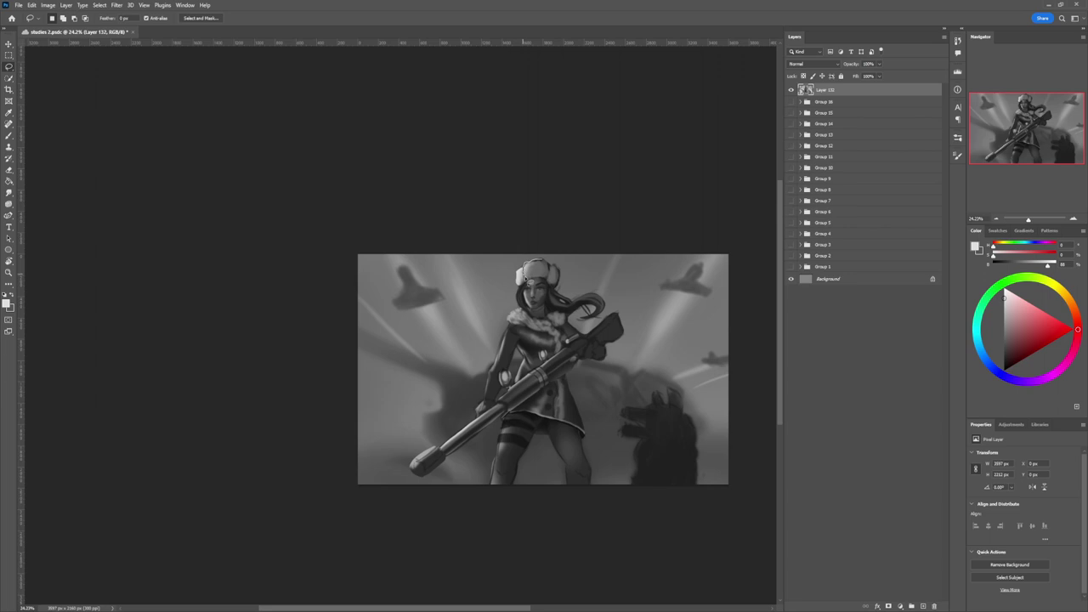
{"action": "mouse_move", "coordinate": [541, 281]}
{"action": "left_mouse_down"}
{"action": "mouse_move", "coordinate": [550, 272]}
{"action": "mouse_move", "coordinate": [525, 267]}
{"action": "left_mouse_up"}
{"action": "key", "text": "b"}
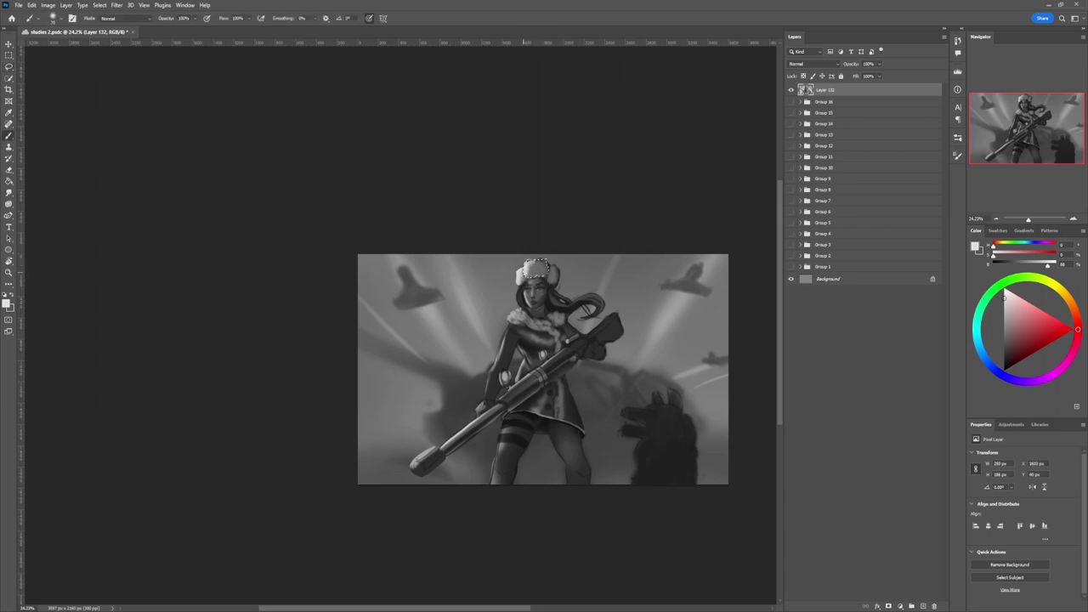
{"action": "key", "text": "l"}
{"action": "key", "text": "ctrl+d"}
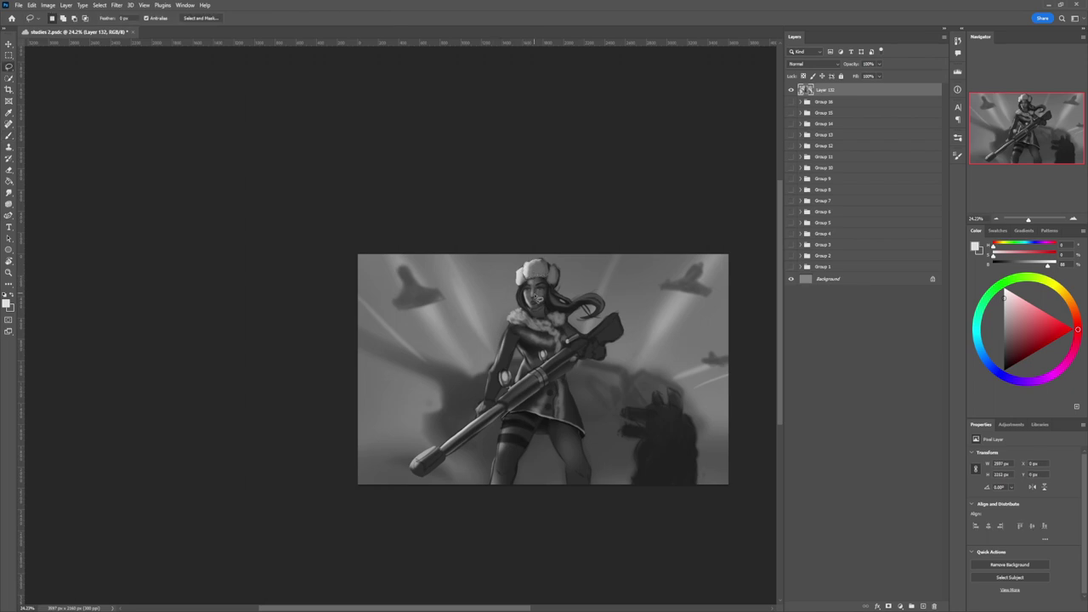
{"action": "key", "text": "b"}
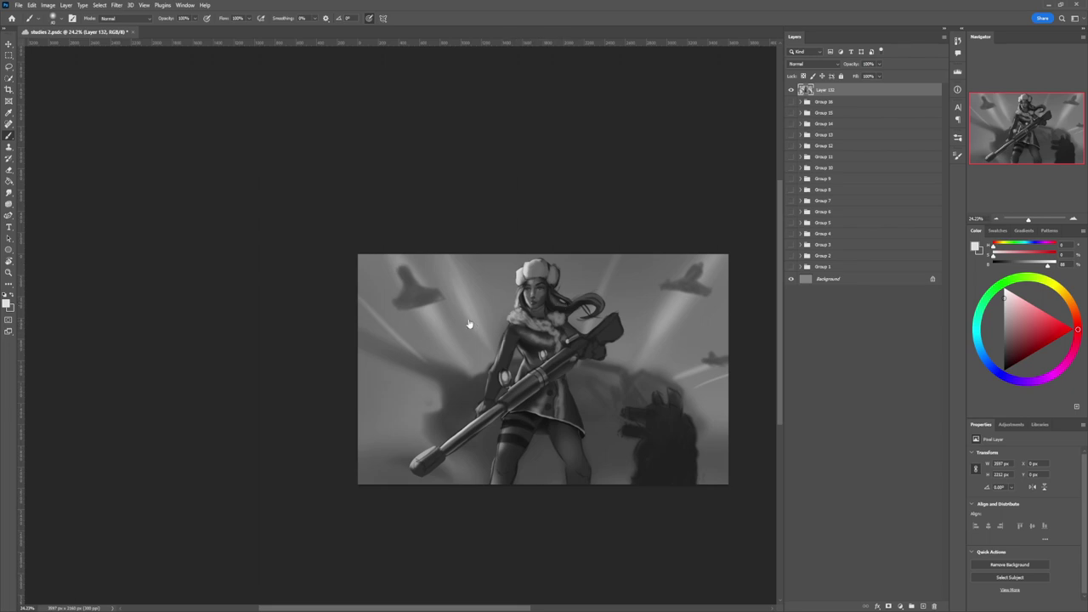
Step: Lasso the left shoulder below the fur collar and shade it with dark grey at 14% brightness
{"action": "key", "text": "l"}
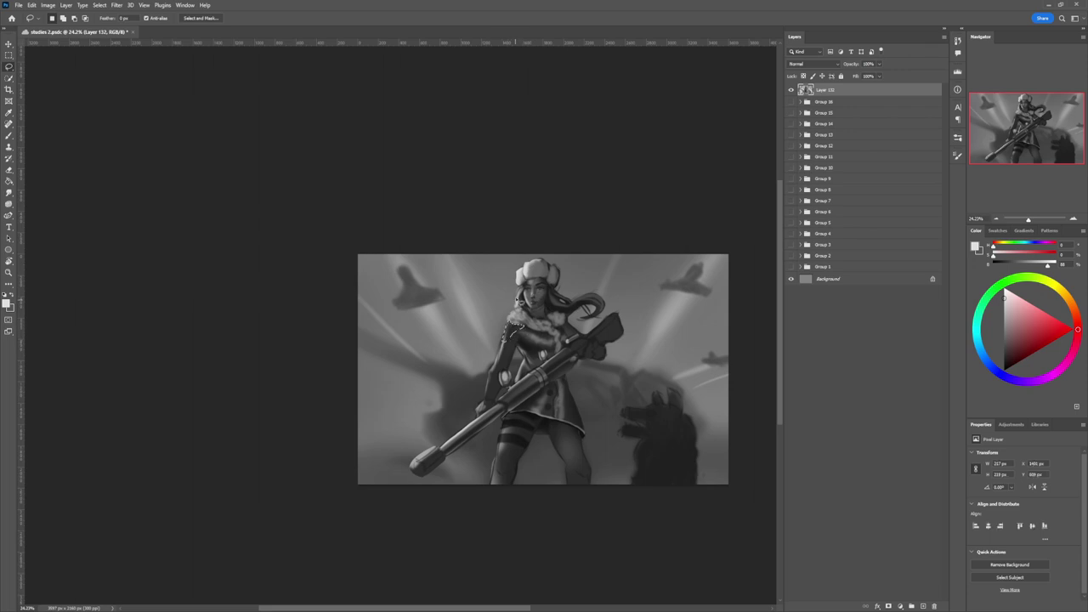
{"action": "key", "text": "b"}
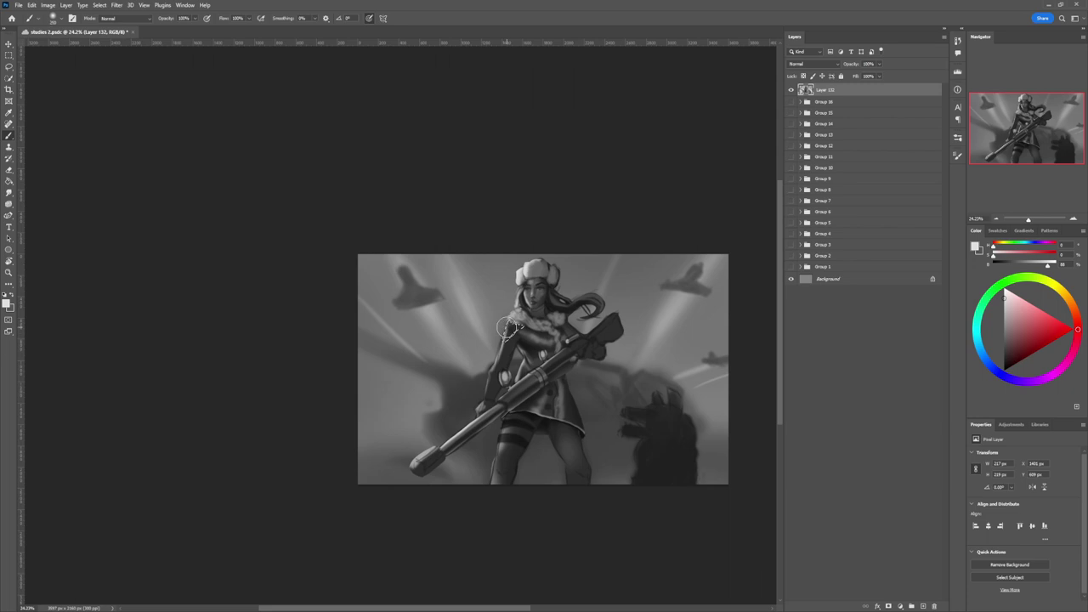
{"action": "key", "text": "]"}
{"action": "key", "text": "]"}
{"action": "key", "text": "]"}
{"action": "key", "text": "]"}
{"action": "key", "text": "]"}
{"action": "key", "text": "]"}
{"action": "key", "text": "]"}
{"action": "left_click", "coordinate": [1005, 359]}
{"action": "key", "text": "["}
{"action": "key", "text": "["}
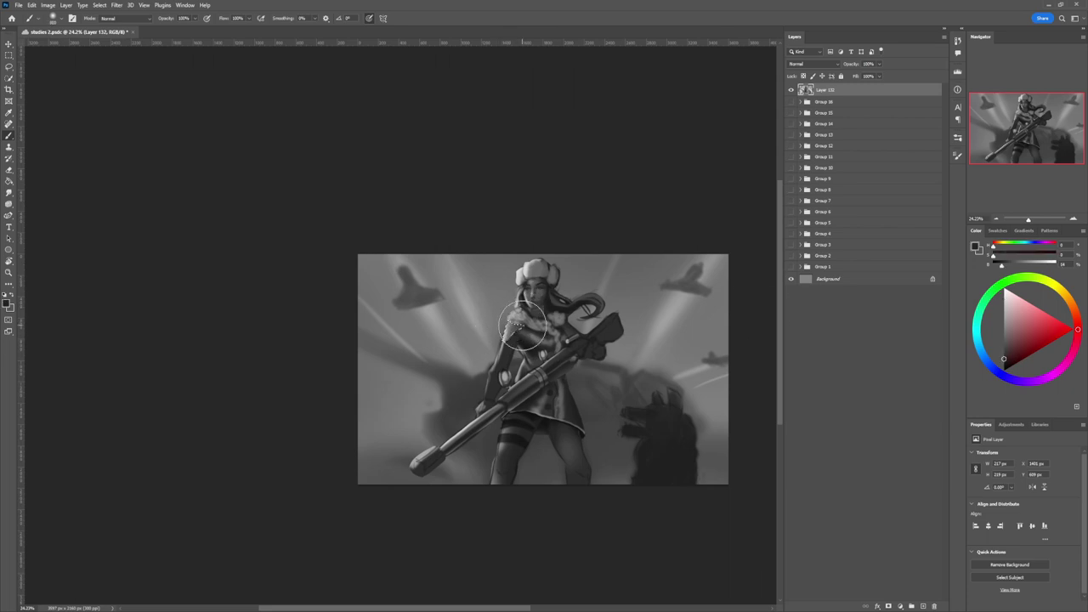
{"action": "key", "text": "["}
{"action": "key", "text": "["}
{"action": "key", "text": "["}
{"action": "key", "text": "["}
{"action": "key", "text": "["}
{"action": "key", "text": "["}
{"action": "key", "text": "["}
{"action": "key", "text": "["}
{"action": "key", "text": "["}
{"action": "left_click_drag", "start_coordinate": [518, 337], "coordinate": [516, 321]}
Step: Lasso the coat's left sleeve from shoulder to wrist and brush a sampled dark grey over it
{"action": "key", "text": "l"}
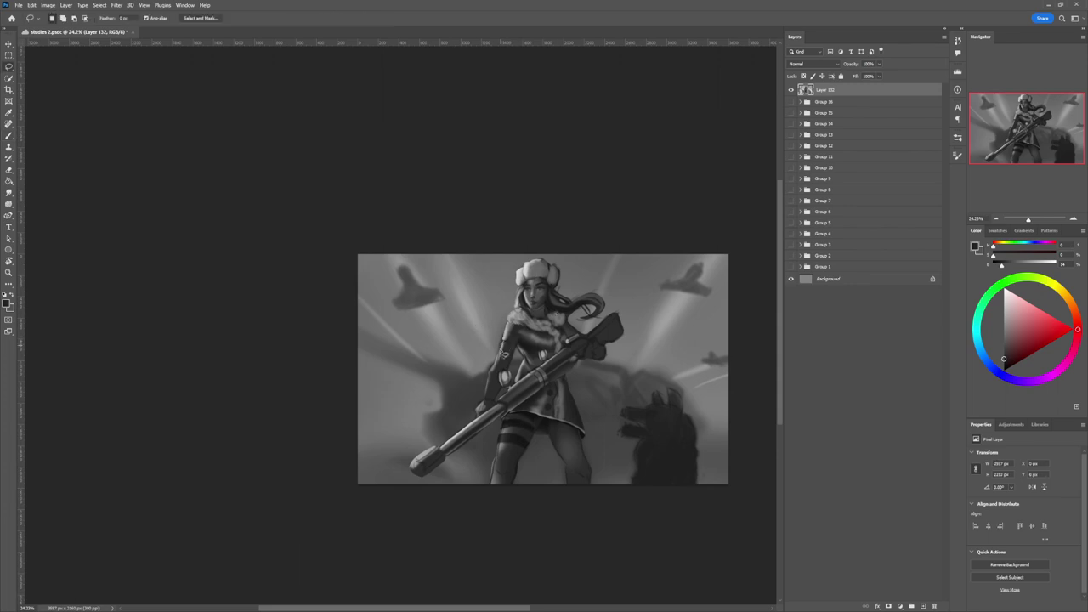
{"action": "mouse_move", "coordinate": [503, 357]}
{"action": "left_mouse_down"}
{"action": "mouse_move", "coordinate": [485, 404]}
{"action": "mouse_move", "coordinate": [521, 356]}
{"action": "mouse_move", "coordinate": [515, 335]}
{"action": "mouse_move", "coordinate": [517, 347]}
{"action": "mouse_move", "coordinate": [487, 374]}
{"action": "mouse_move", "coordinate": [527, 302]}
{"action": "mouse_move", "coordinate": [496, 356]}
{"action": "mouse_move", "coordinate": [551, 325]}
{"action": "mouse_move", "coordinate": [498, 366]}
{"action": "mouse_move", "coordinate": [490, 397]}
{"action": "left_mouse_up"}
{"action": "key", "text": "b"}
{"action": "key", "text": "bracketright"}
{"action": "key", "text": "bracketright"}
{"action": "key", "text": "bracketright"}
{"action": "key", "text": "bracketright"}
{"action": "key", "text": "bracketright"}
{"action": "left_click", "coordinate": [504, 346], "text": "alt"}
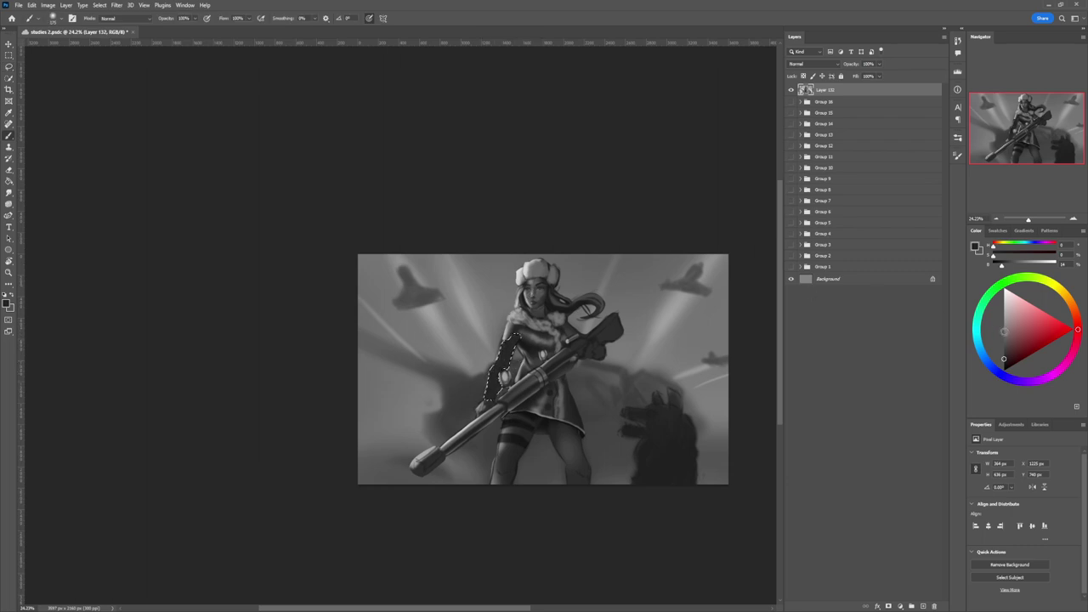
{"action": "mouse_move", "coordinate": [513, 337]}
{"action": "left_mouse_down"}
{"action": "mouse_move", "coordinate": [490, 397]}
{"action": "mouse_move", "coordinate": [502, 387]}
{"action": "left_mouse_up"}
Step: Model the left sleeve with sampled tones and near-white edge highlights at 87% brightness, then clear the selection
{"action": "left_click", "coordinate": [490, 376], "text": "alt"}
{"action": "left_click", "coordinate": [518, 340], "text": "alt"}
{"action": "key", "text": "["}
{"action": "key", "text": "["}
{"action": "key", "text": "["}
{"action": "key", "text": "["}
{"action": "key", "text": "["}
{"action": "key", "text": "["}
{"action": "left_click_drag", "start_coordinate": [508, 338], "coordinate": [499, 354]}
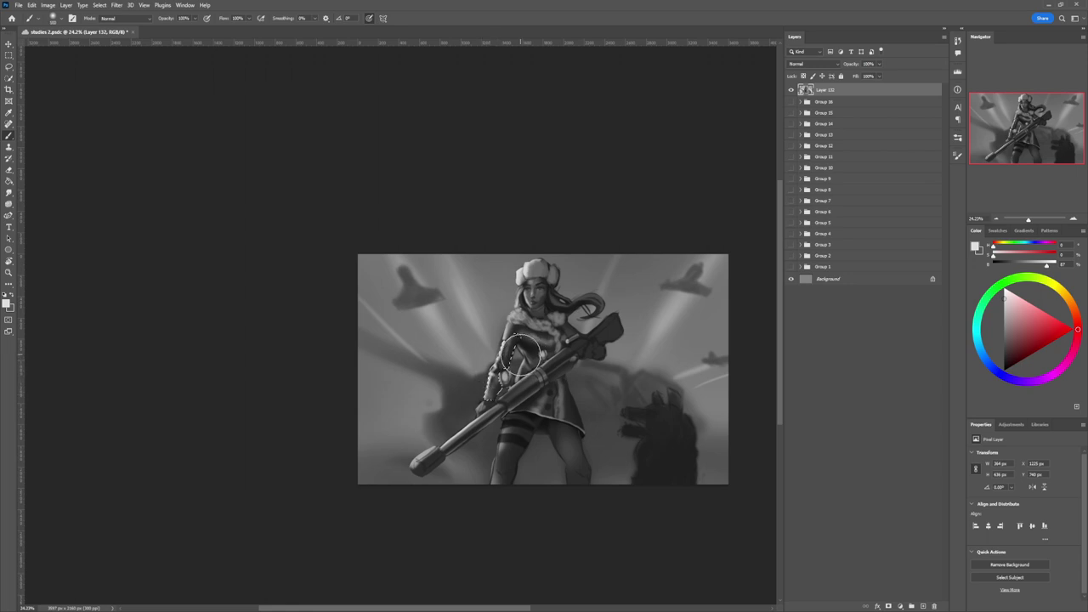
{"action": "key", "text": "["}
{"action": "key", "text": "["}
{"action": "key", "text": "["}
{"action": "key", "text": "["}
{"action": "key", "text": "["}
{"action": "key", "text": "["}
{"action": "key", "text": "["}
{"action": "key", "text": "["}
{"action": "key", "text": "["}
{"action": "key", "text": "["}
{"action": "key", "text": "["}
{"action": "key", "text": "["}
{"action": "key", "text": "["}
{"action": "key", "text": "["}
{"action": "key", "text": "["}
{"action": "key", "text": "["}
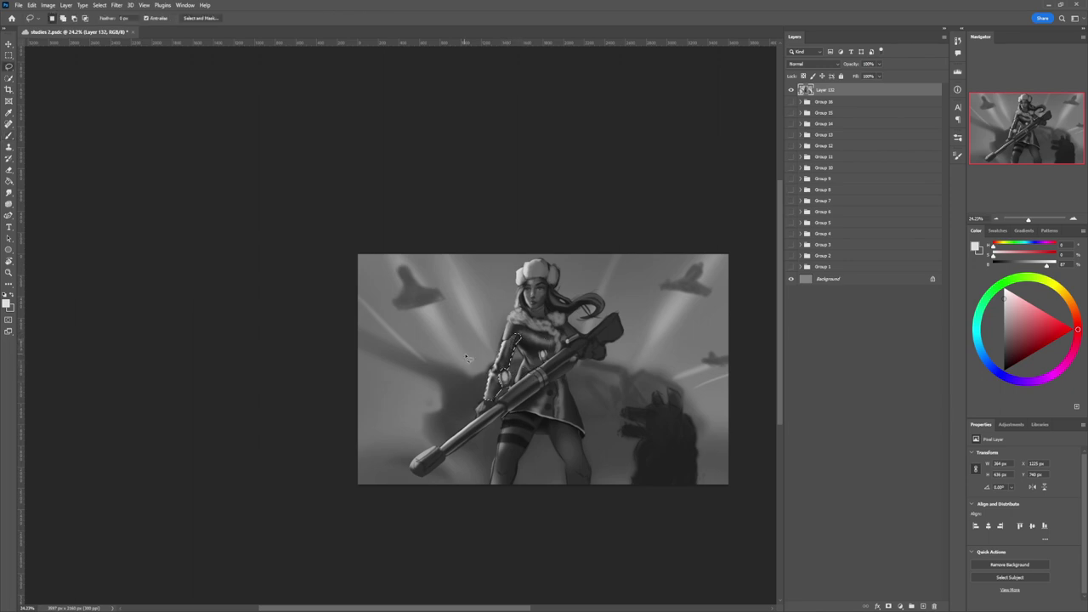
{"action": "key", "text": "ctrl+d"}
Step: Lasso the bare leg on the image's right side and cover it with a dark grey sampled near the knee
{"action": "key", "text": "z"}
{"action": "left_click_drag", "start_coordinate": [521, 396], "coordinate": [516, 351]}
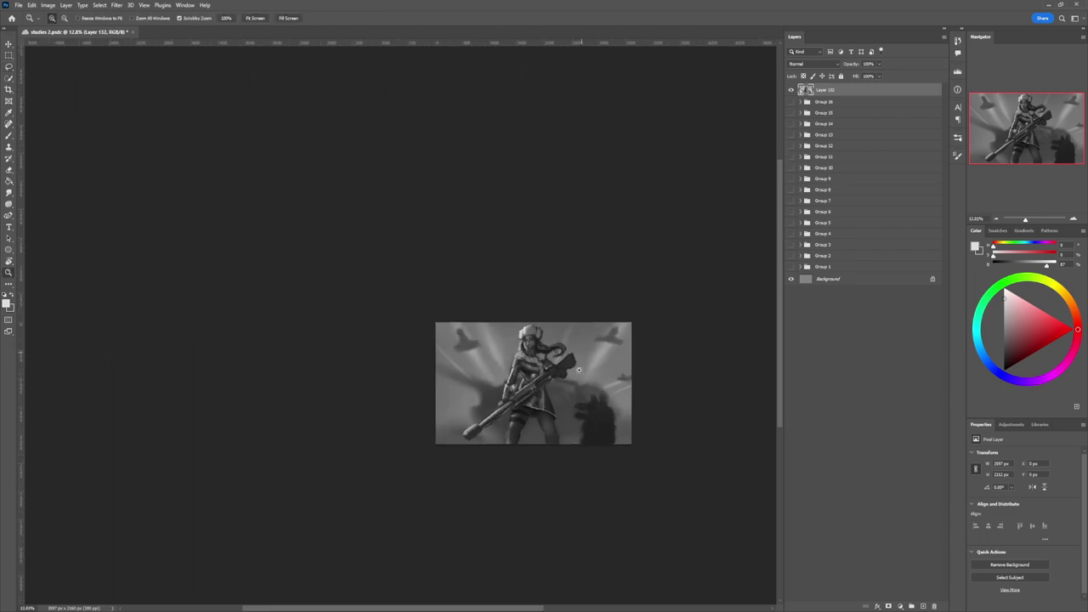
{"action": "left_click_drag", "start_coordinate": [544, 430], "coordinate": [581, 417]}
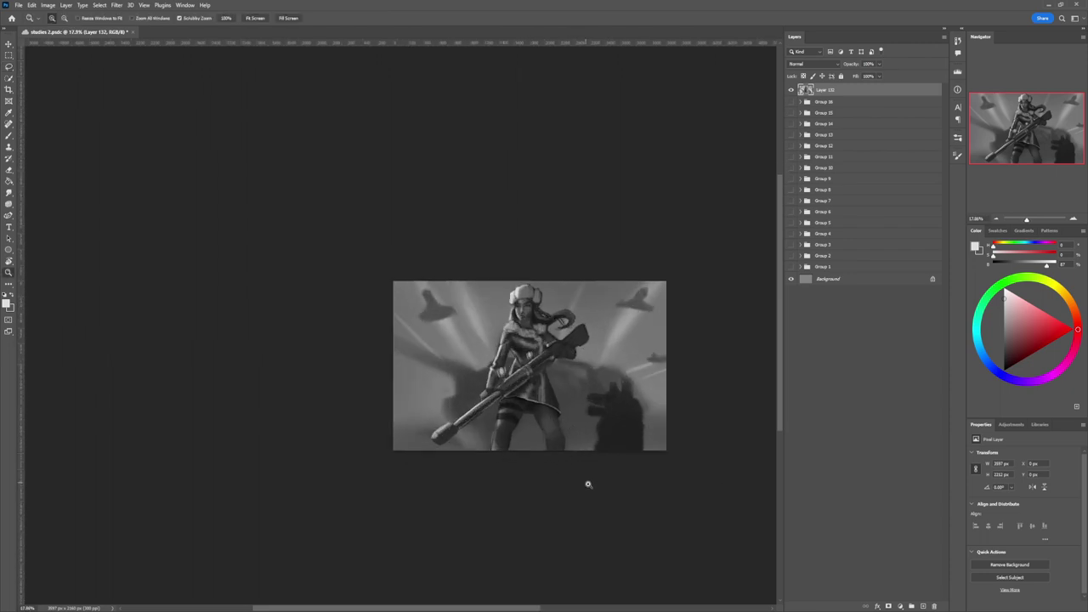
{"action": "scroll", "coordinate": [567, 451], "scroll_direction": "up", "scroll_amount": 1}
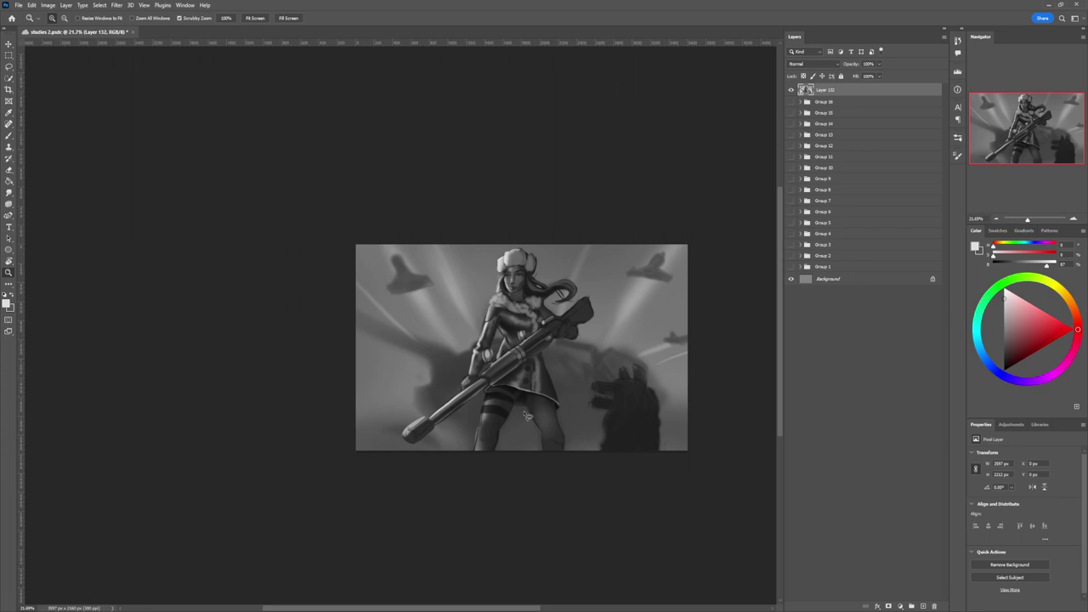
{"action": "key", "text": "l"}
{"action": "mouse_move", "coordinate": [537, 397]}
{"action": "left_mouse_down"}
{"action": "mouse_move", "coordinate": [568, 436]}
{"action": "mouse_move", "coordinate": [562, 459]}
{"action": "mouse_move", "coordinate": [544, 457]}
{"action": "mouse_move", "coordinate": [534, 387]}
{"action": "left_mouse_up"}
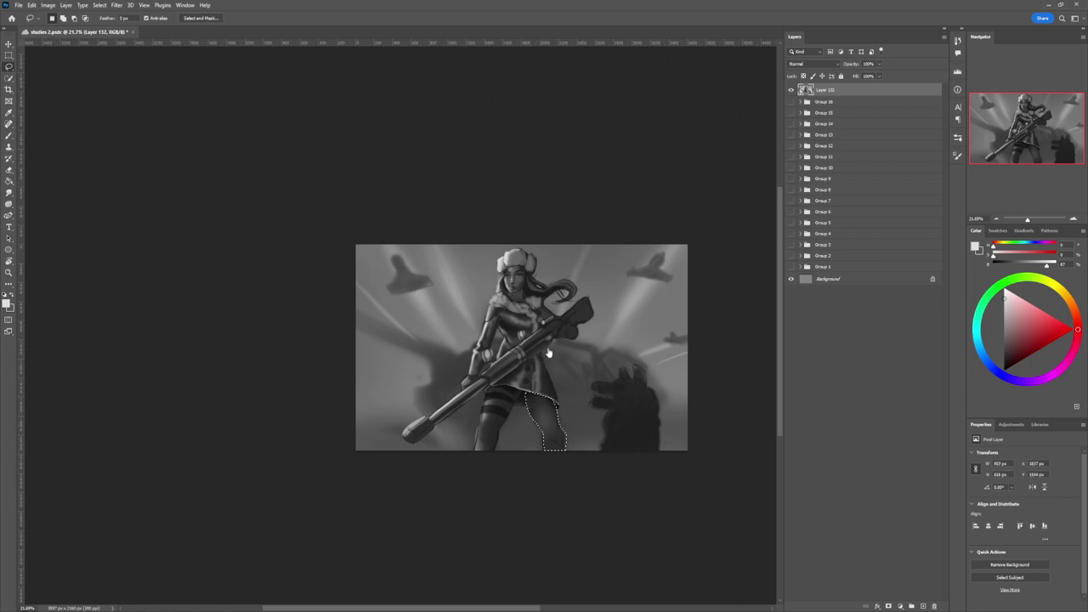
{"action": "key", "text": "b"}
{"action": "left_click", "coordinate": [558, 436], "text": "alt"}
{"action": "key", "text": "bracketright"}
{"action": "key", "text": "bracketright"}
{"action": "key", "text": "bracketright"}
{"action": "key", "text": "bracketright"}
{"action": "key", "text": "bracketright"}
{"action": "key", "text": "bracketright"}
{"action": "key", "text": "bracketright"}
{"action": "key", "text": "bracketright"}
{"action": "key", "text": "bracketright"}
{"action": "key", "text": "bracketright"}
{"action": "key", "text": "bracketright"}
{"action": "key", "text": "bracketright"}
{"action": "key", "text": "bracketright"}
{"action": "key", "text": "bracketright"}
{"action": "key", "text": "bracketright"}
{"action": "key", "text": "bracketright"}
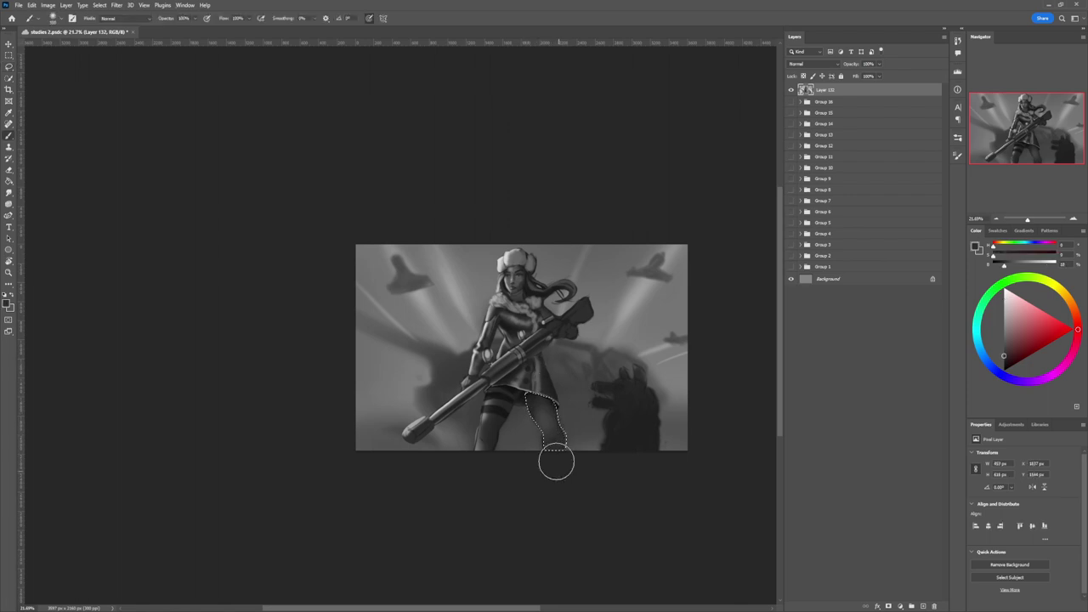
{"action": "mouse_move", "coordinate": [556, 463]}
{"action": "left_mouse_down"}
{"action": "mouse_move", "coordinate": [540, 388]}
{"action": "mouse_move", "coordinate": [539, 422]}
{"action": "mouse_move", "coordinate": [563, 485]}
{"action": "left_mouse_up"}
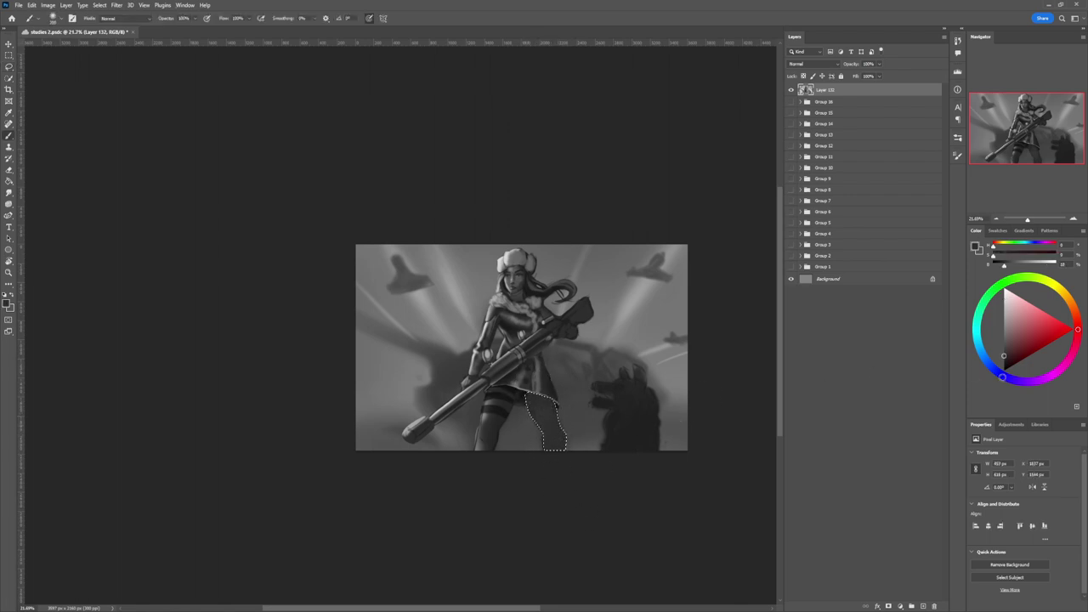
Step: Darken the right thigh below the coat hem with a darker grey at 13% brightness
{"action": "left_click", "coordinate": [1001, 358]}
{"action": "left_click", "coordinate": [1001, 360]}
{"action": "key", "text": "bracketleft"}
{"action": "key", "text": "bracketleft"}
{"action": "key", "text": "bracketleft"}
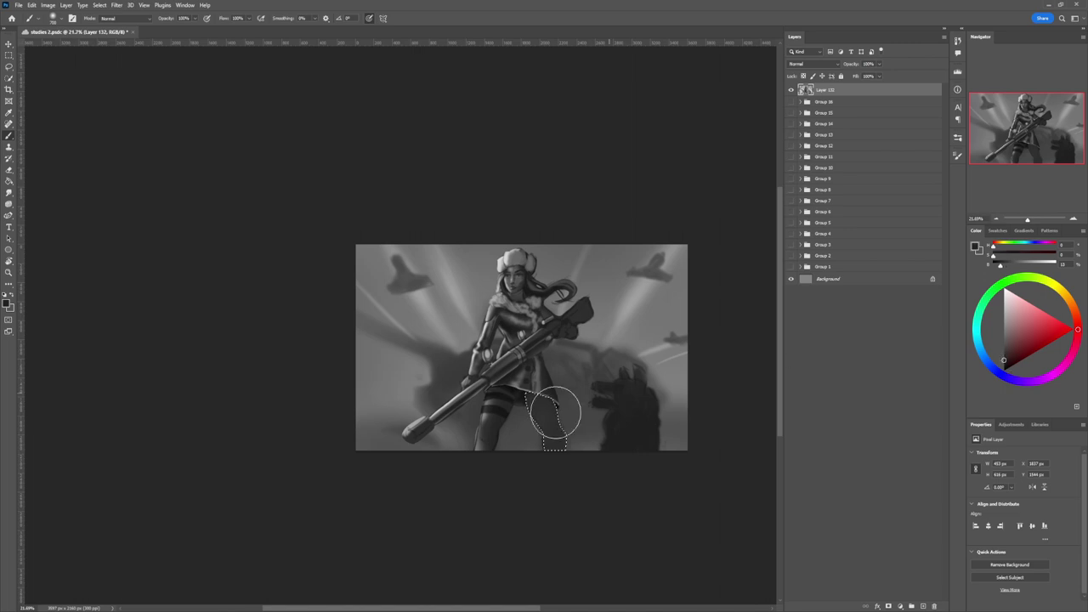
{"action": "mouse_move", "coordinate": [554, 413]}
{"action": "left_mouse_down"}
{"action": "mouse_move", "coordinate": [524, 395]}
{"action": "mouse_move", "coordinate": [532, 420]}
{"action": "left_mouse_up"}
Step: Deepen the shadows along the right leg's edges with a near-black sampled between the thighs
{"action": "left_click", "coordinate": [521, 398], "text": "alt"}
{"action": "key", "text": "bracketright"}
{"action": "key", "text": "bracketright"}
{"action": "key", "text": "bracketright"}
{"action": "key", "text": "bracketright"}
{"action": "key", "text": "bracketright"}
{"action": "key", "text": "bracketright"}
{"action": "left_click_drag", "start_coordinate": [544, 464], "coordinate": [573, 455]}
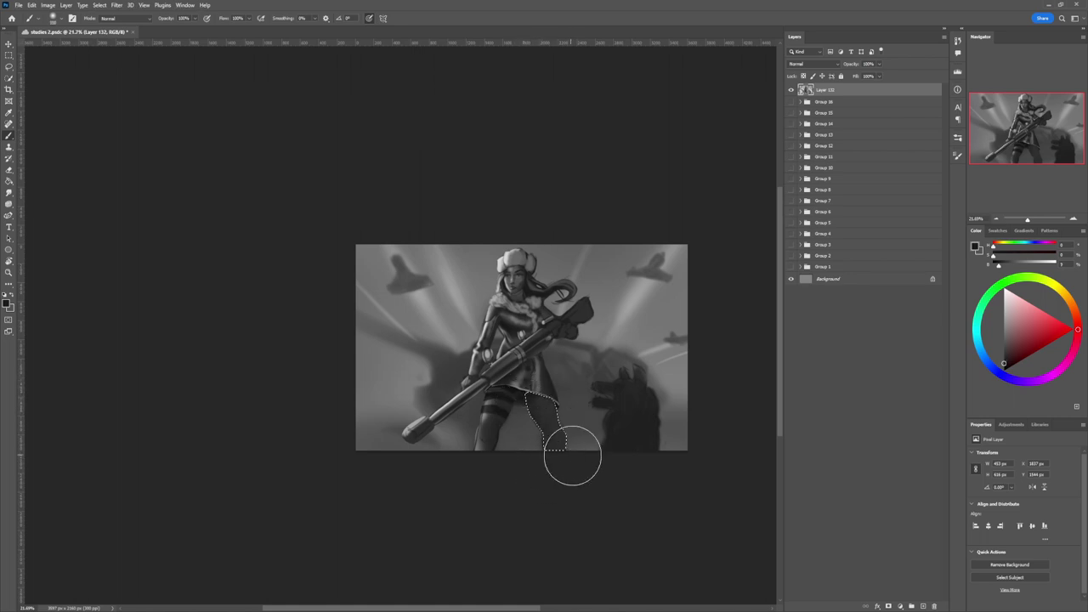
{"action": "key", "text": "bracketleft"}
{"action": "key", "text": "bracketleft"}
{"action": "key", "text": "bracketleft"}
{"action": "key", "text": "bracketleft"}
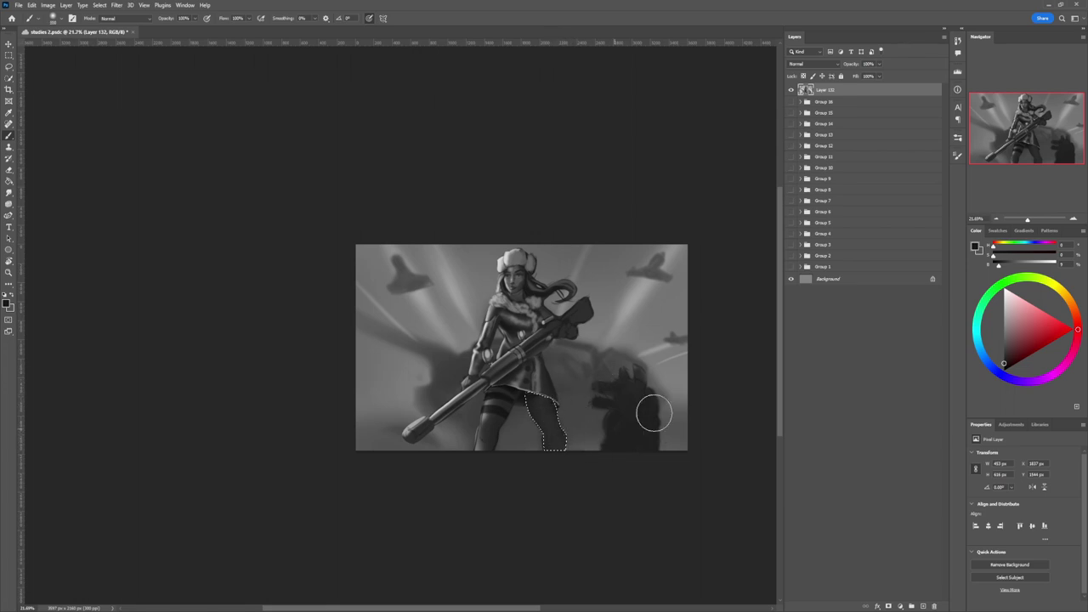
Step: Brush a mid-grey highlight at 47% brightness down the middle of the right leg and clear the selection
{"action": "left_click", "coordinate": [1004, 330]}
{"action": "left_click_drag", "start_coordinate": [542, 404], "coordinate": [546, 420]}
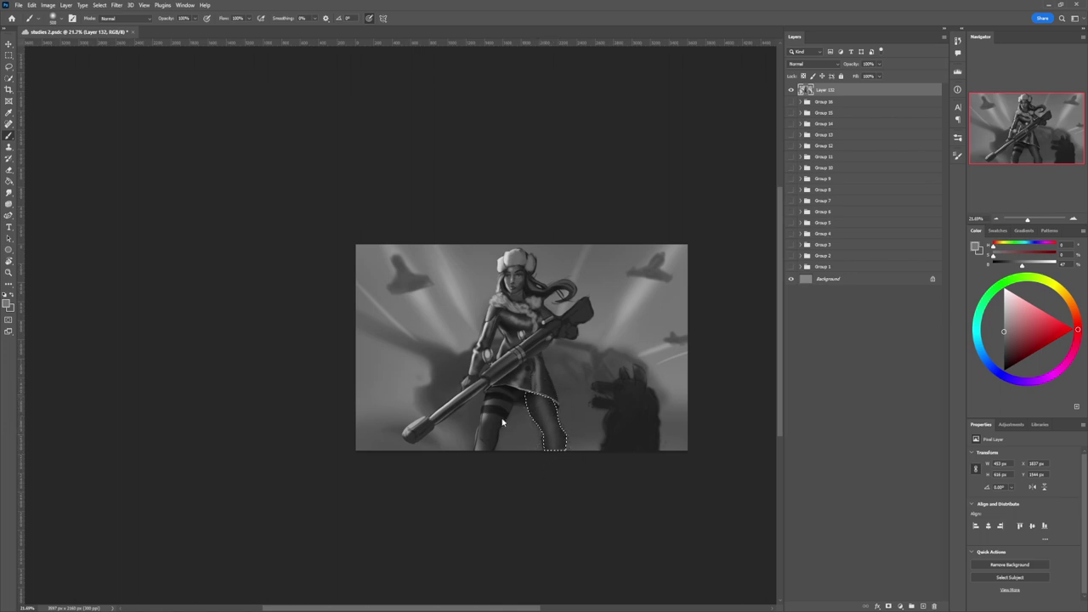
{"action": "key", "text": "l"}
{"action": "left_click", "coordinate": [547, 412]}
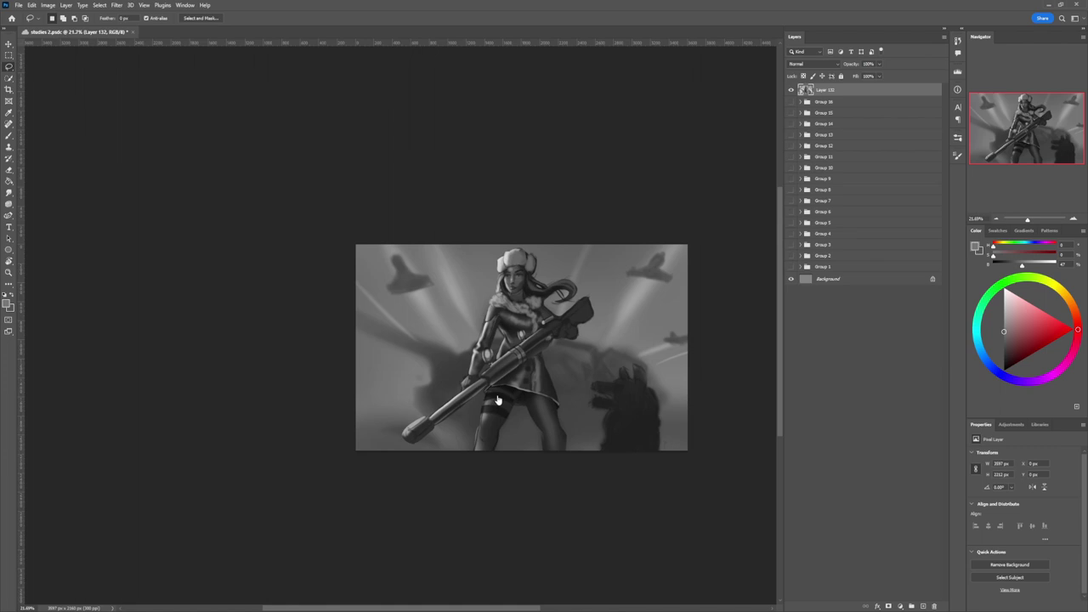
Step: Lasso the strapped leg on the image's left side and paint over it, straps included, with a sampled dark grey
{"action": "mouse_move", "coordinate": [518, 405]}
{"action": "left_mouse_down"}
{"action": "mouse_move", "coordinate": [489, 464]}
{"action": "mouse_move", "coordinate": [476, 452]}
{"action": "mouse_move", "coordinate": [490, 398]}
{"action": "mouse_move", "coordinate": [507, 387]}
{"action": "mouse_move", "coordinate": [530, 398]}
{"action": "left_mouse_up"}
{"action": "left_click_drag", "start_coordinate": [508, 385], "coordinate": [514, 385]}
{"action": "key", "text": "b"}
{"action": "left_click", "coordinate": [496, 432], "text": "alt"}
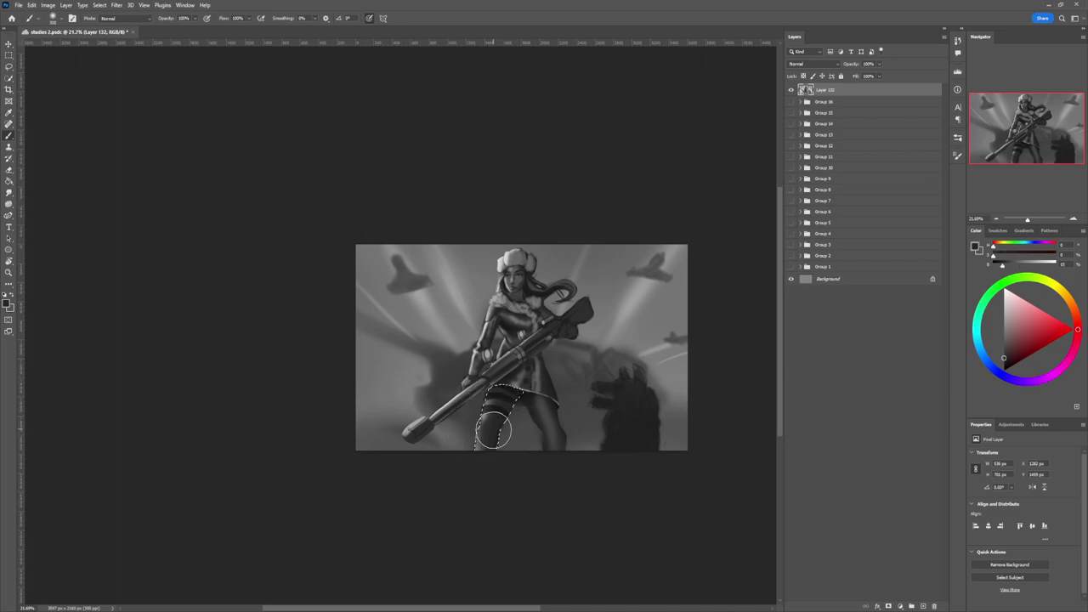
{"action": "mouse_move", "coordinate": [495, 431]}
{"action": "left_mouse_down"}
{"action": "mouse_move", "coordinate": [477, 473]}
{"action": "mouse_move", "coordinate": [475, 444]}
{"action": "left_mouse_up"}
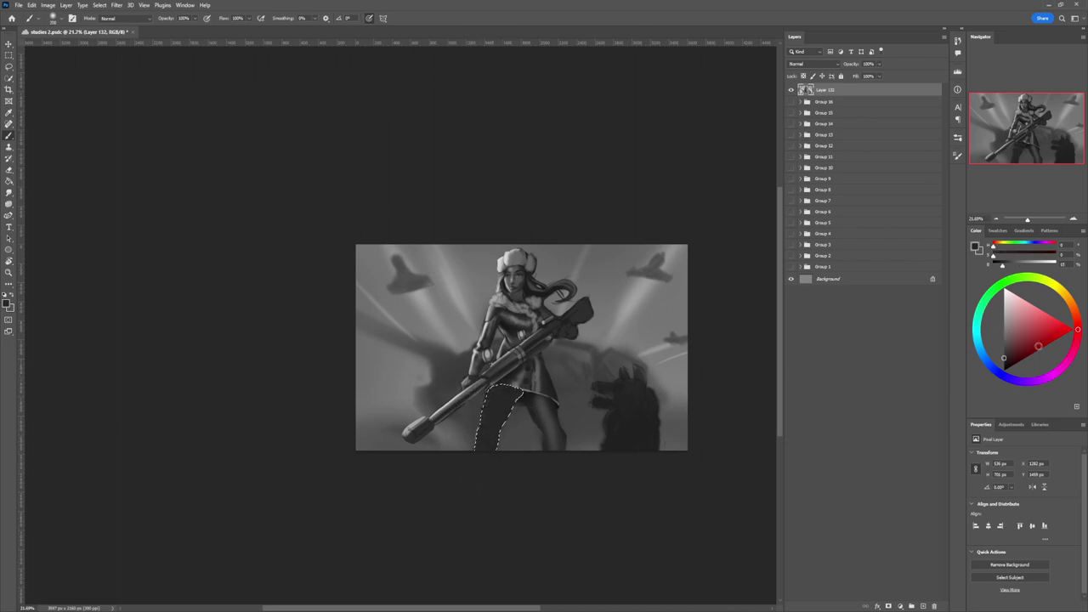
Step: Brush mid-grey at 48% brightness down the middle of the left leg and soften it with the Smudge tool
{"action": "left_click", "coordinate": [1005, 330]}
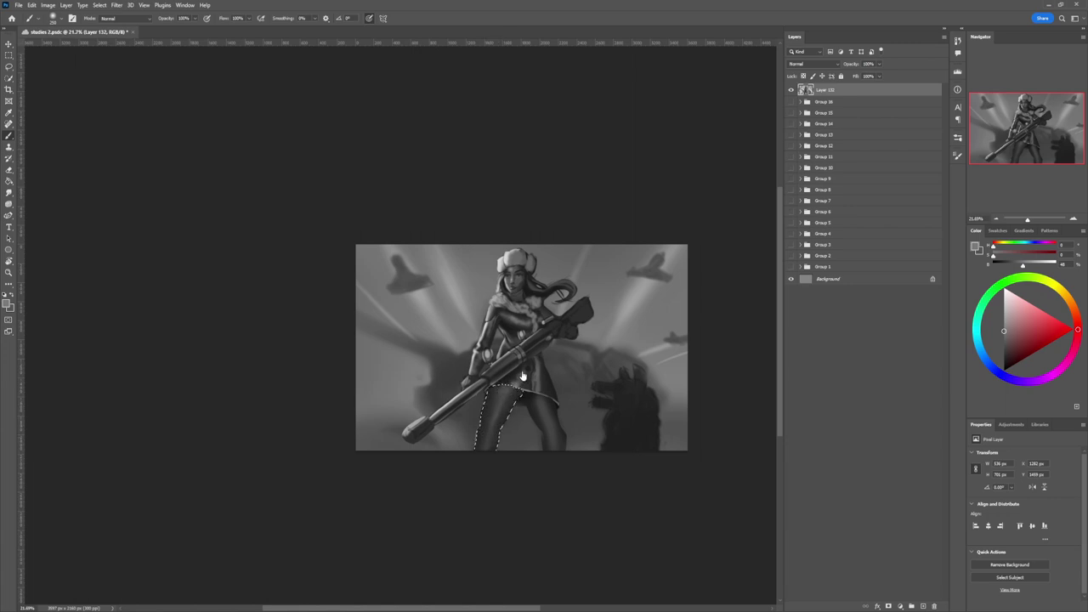
{"action": "key", "text": "r"}
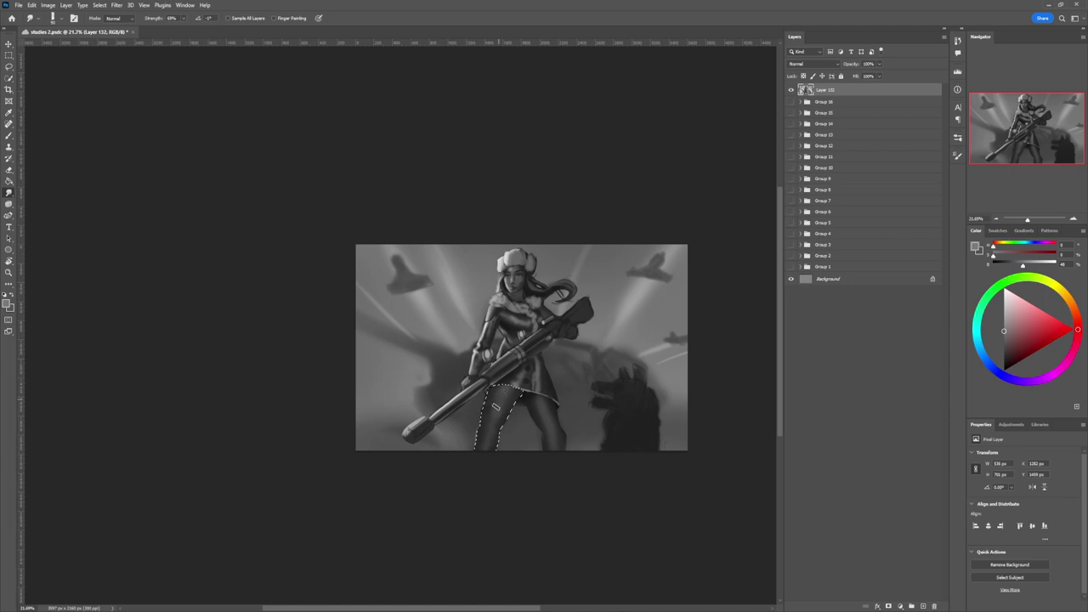
{"action": "key", "text": "b"}
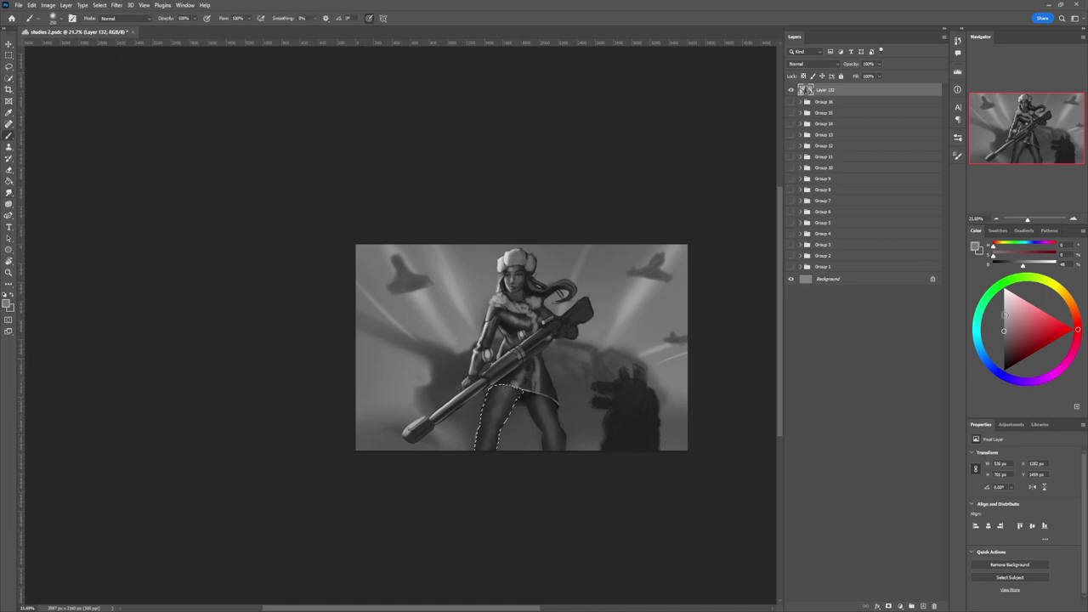
Step: Brush light grey highlights at 81% brightness along the left leg's outer edge and knee with a soft brush
{"action": "left_click_drag", "start_coordinate": [1005, 316], "coordinate": [1004, 297]}
{"action": "left_click", "coordinate": [1004, 302]}
{"action": "key", "text": "bracketright"}
{"action": "key", "text": "bracketright"}
{"action": "key", "text": "bracketright"}
{"action": "key", "text": "bracketright"}
{"action": "key", "text": "bracketright"}
{"action": "key", "text": "bracketright"}
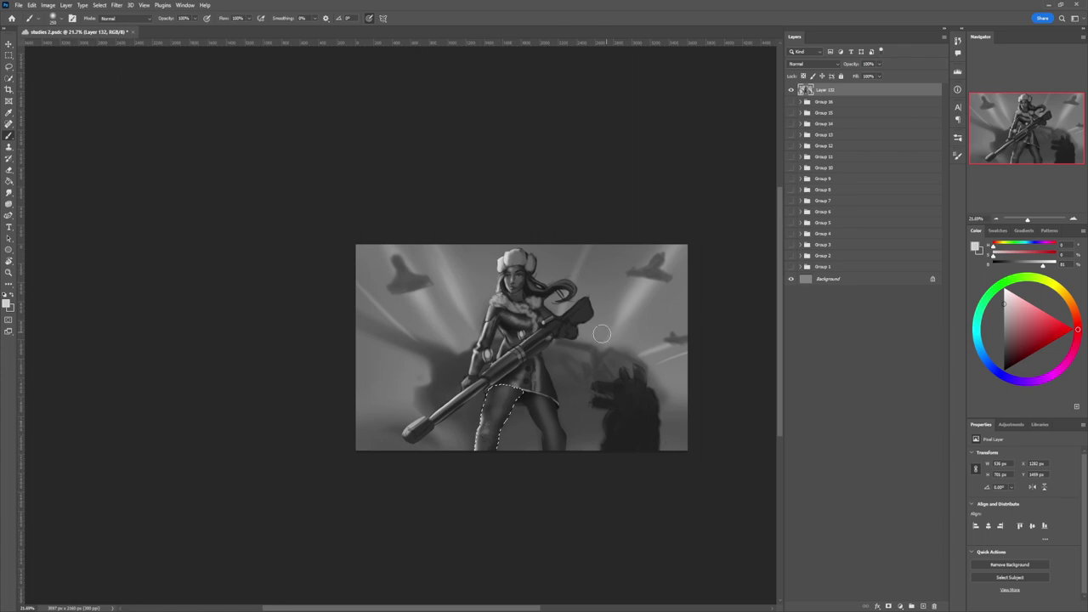
{"action": "key", "text": "]"}
{"action": "key", "text": "]"}
{"action": "key", "text": "]"}
{"action": "key", "text": "]"}
Step: Shade the inner side of the left leg with a dark tone sampled from its edge
{"action": "left_click", "coordinate": [507, 415], "text": "alt"}
{"action": "key", "text": "["}
{"action": "key", "text": "["}
{"action": "key", "text": "["}
{"action": "key", "text": "]"}
Step: Deepen the shadow on the left thigh beneath the coat hem with near-black and a sampled dark grey
{"action": "left_click", "coordinate": [1002, 363]}
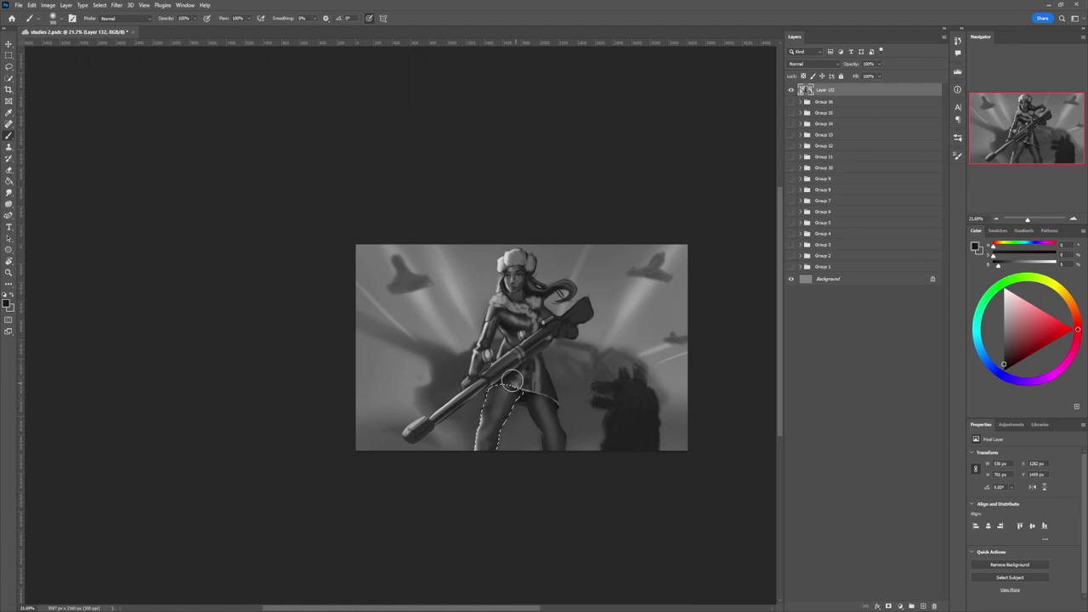
{"action": "key", "text": "["}
{"action": "key", "text": "["}
{"action": "key", "text": "["}
{"action": "key", "text": "["}
{"action": "key", "text": "["}
{"action": "key", "text": "["}
{"action": "key", "text": "bracketright"}
{"action": "key", "text": "bracketright"}
{"action": "key", "text": "bracketright"}
{"action": "left_click", "coordinate": [509, 416], "text": "alt"}
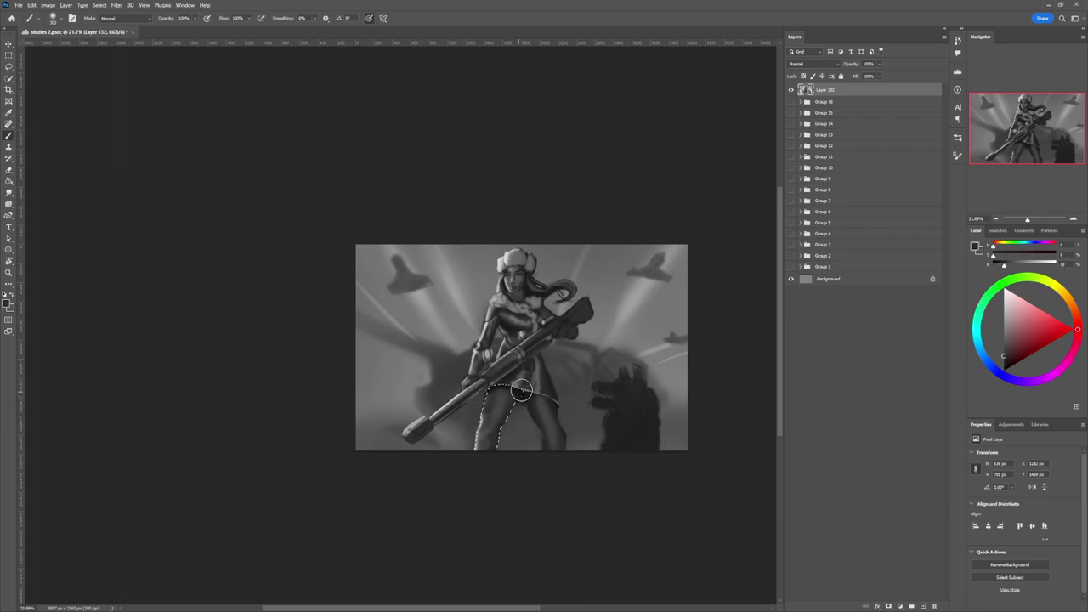
Step: Clear the selection and darken the area between the thighs under the coat hem with a sampled near-black
{"action": "key", "text": "ctrl+d"}
{"action": "key", "text": "l"}
{"action": "key", "text": "b"}
{"action": "left_click", "coordinate": [524, 396], "text": "alt"}
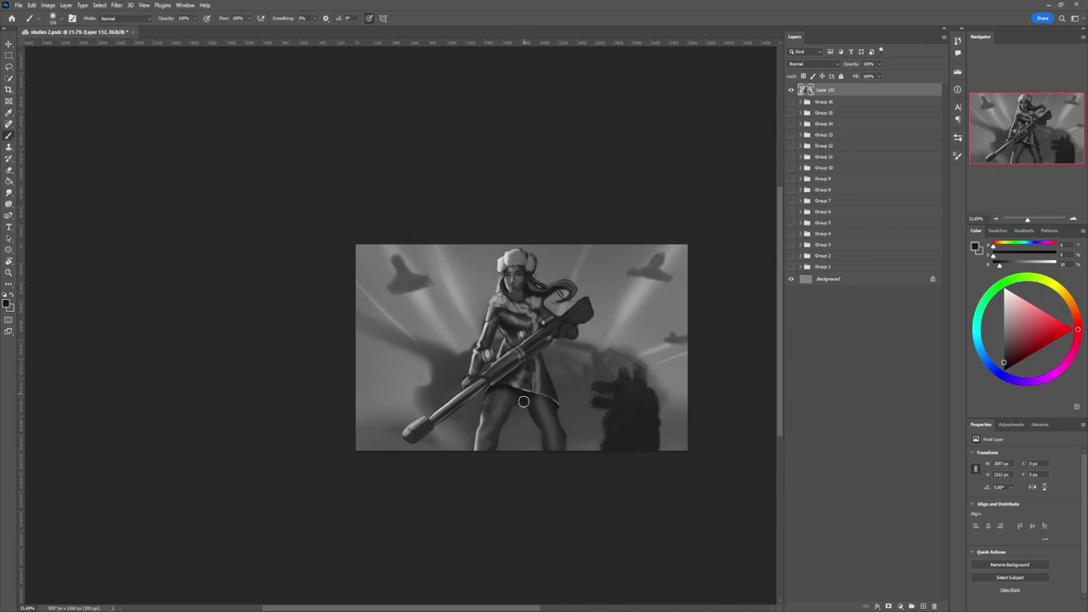
{"action": "key", "text": "z"}
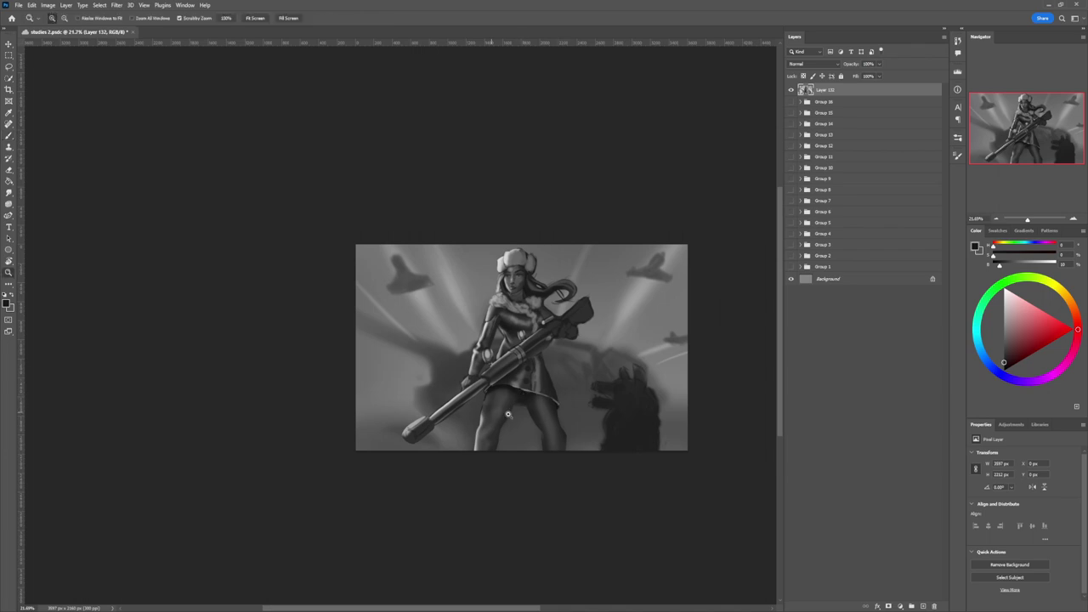
{"action": "left_click_drag", "start_coordinate": [529, 430], "coordinate": [484, 408]}
{"action": "left_click", "coordinate": [511, 435]}
{"action": "left_click", "coordinate": [553, 413]}
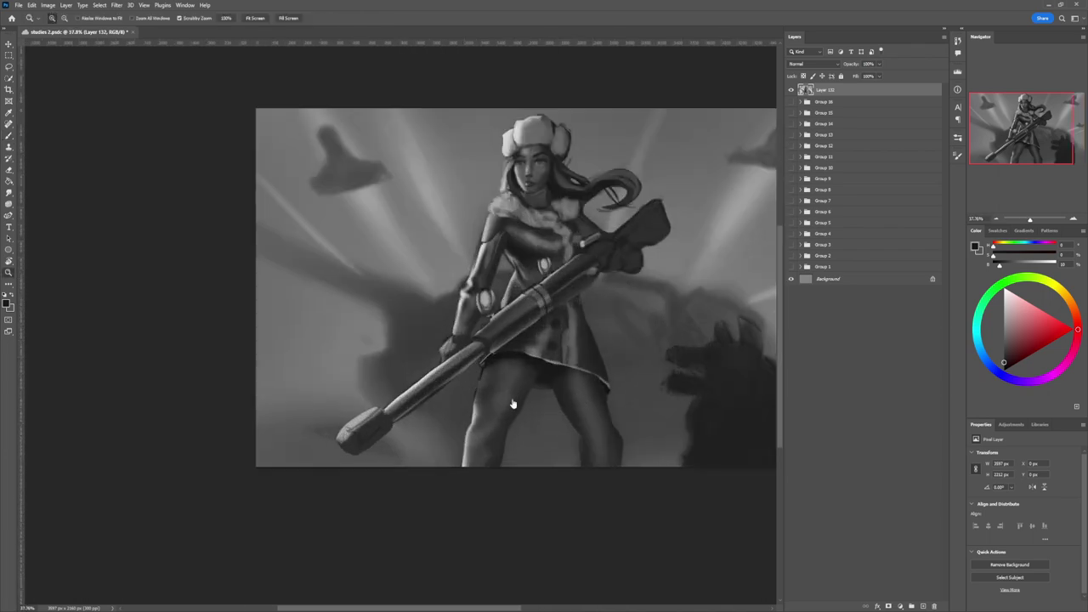
Step: Lasso two strap bands around the left thigh and fill them with near-black at 10% brightness
{"action": "key", "text": "l"}
{"action": "mouse_move", "coordinate": [474, 384]}
{"action": "left_mouse_down"}
{"action": "mouse_move", "coordinate": [532, 401]}
{"action": "mouse_move", "coordinate": [524, 411]}
{"action": "mouse_move", "coordinate": [476, 397]}
{"action": "left_mouse_up"}
{"action": "key", "text": "ctrl+d"}
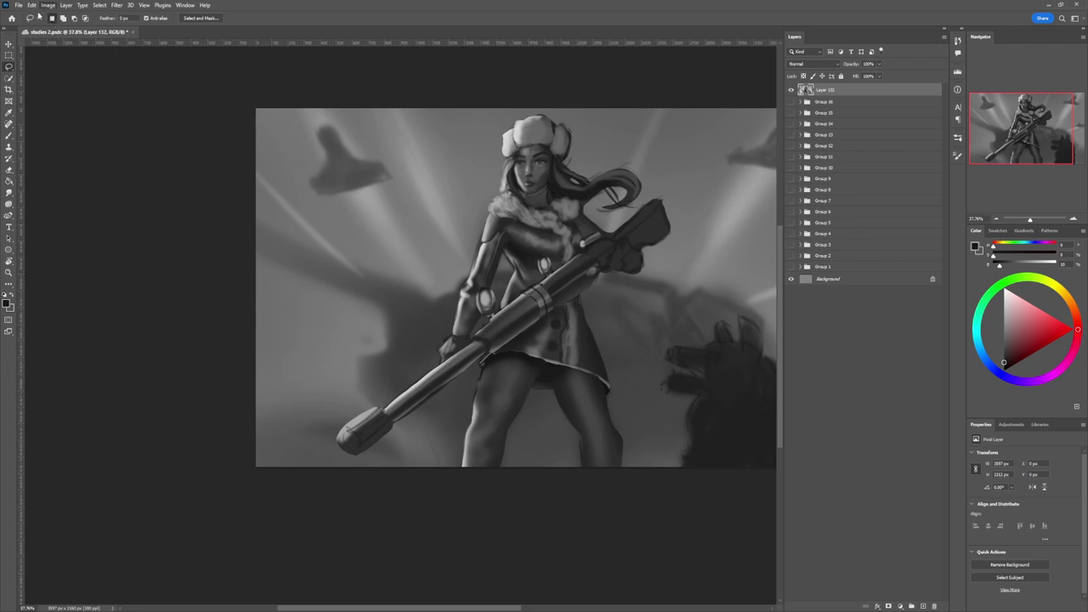
{"action": "key", "text": "ctrl+z"}
{"action": "mouse_move", "coordinate": [473, 403]}
{"action": "left_mouse_down", "text": "shift"}
{"action": "mouse_move", "coordinate": [525, 414]}
{"action": "mouse_move", "coordinate": [518, 427]}
{"action": "mouse_move", "coordinate": [475, 421]}
{"action": "mouse_move", "coordinate": [476, 405]}
{"action": "mouse_move", "coordinate": [445, 426]}
{"action": "mouse_move", "coordinate": [571, 396]}
{"action": "left_mouse_up", "text": "shift"}
{"action": "key", "text": "b"}
{"action": "key", "text": "bracketright"}
{"action": "key", "text": "bracketright"}
{"action": "key", "text": "bracketright"}
{"action": "key", "text": "bracketright"}
{"action": "key", "text": "bracketright"}
{"action": "key", "text": "bracketright"}
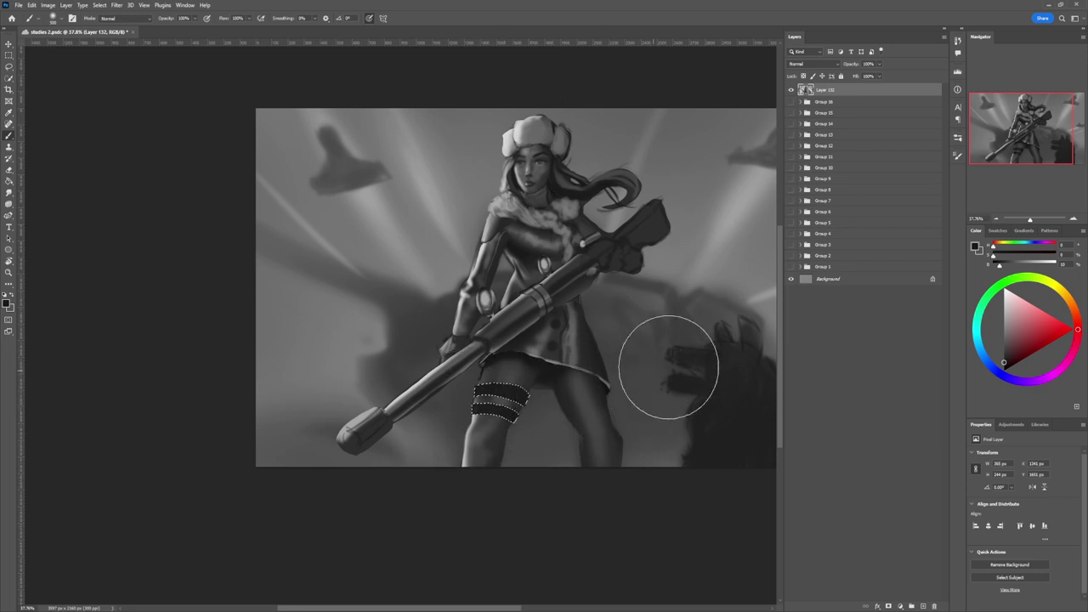
Step: Brush soft mid-grey highlights at 57% brightness across both thigh straps, then clear the selection
{"action": "left_click", "coordinate": [1004, 325]}
{"action": "key", "text": "bracketleft"}
{"action": "key", "text": "bracketleft"}
{"action": "key", "text": "bracketleft"}
{"action": "key", "text": "bracketleft"}
{"action": "key", "text": "bracketleft"}
{"action": "key", "text": "bracketleft"}
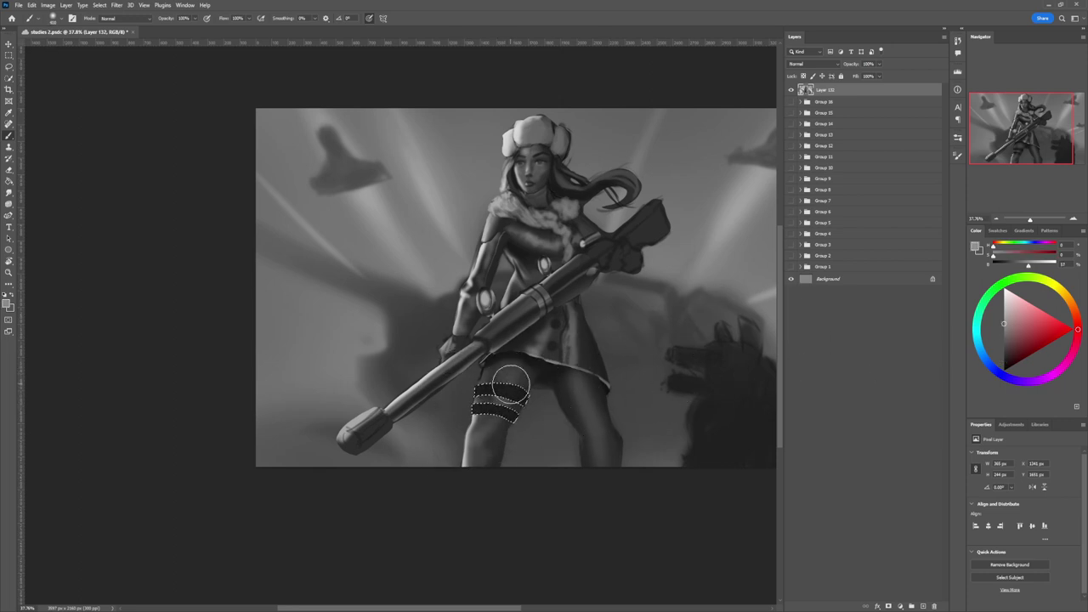
{"action": "key", "text": "bracketleft"}
{"action": "key", "text": "bracketleft"}
{"action": "key", "text": "bracketleft"}
{"action": "key", "text": "bracketright"}
{"action": "key", "text": "bracketright"}
{"action": "key", "text": "bracketright"}
{"action": "key", "text": "bracketright"}
{"action": "key", "text": "bracketright"}
{"action": "key", "text": "bracketright"}
{"action": "key", "text": "bracketright"}
{"action": "key", "text": "bracketright"}
{"action": "key", "text": "bracketright"}
{"action": "key", "text": "bracketright"}
{"action": "left_click_drag", "start_coordinate": [495, 442], "coordinate": [495, 415]}
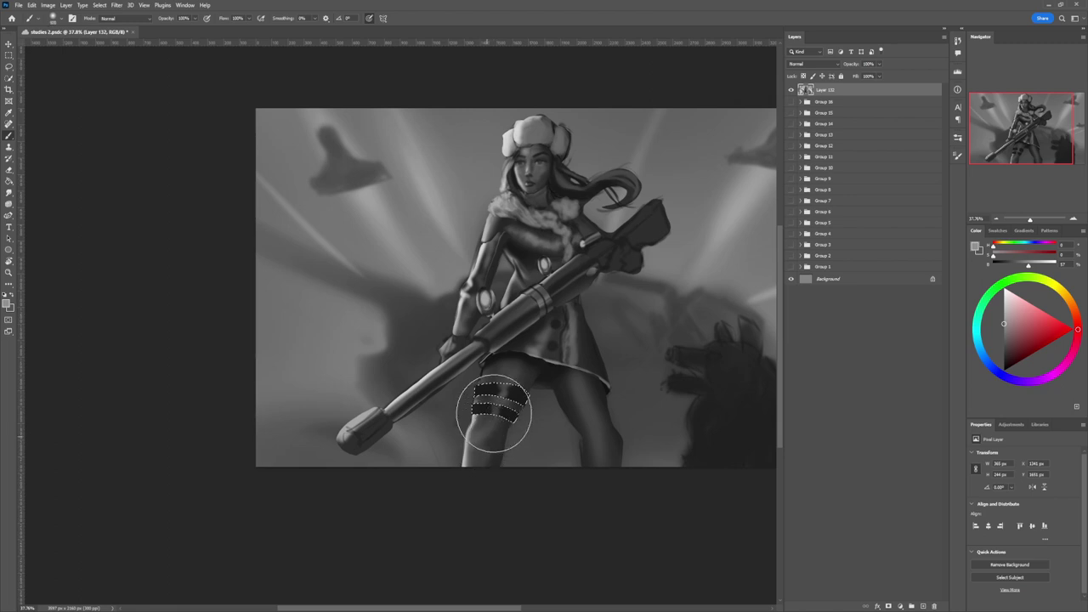
{"action": "mouse_move", "coordinate": [507, 379]}
{"action": "left_mouse_down"}
{"action": "mouse_move", "coordinate": [491, 418]}
{"action": "mouse_move", "coordinate": [507, 373]}
{"action": "mouse_move", "coordinate": [492, 430]}
{"action": "mouse_move", "coordinate": [509, 382]}
{"action": "left_mouse_up"}
{"action": "key", "text": "ctrl+d"}
Step: Lasso a small buckle shape on the outer edge of the thigh straps and fill it with near-black at 13% brightness
{"action": "key", "text": "l"}
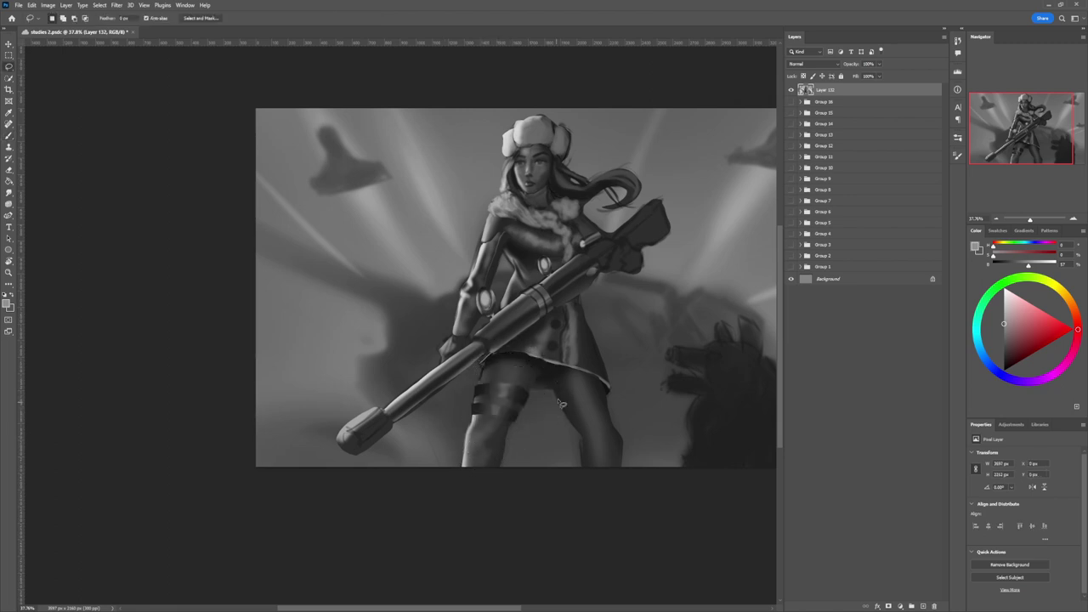
{"action": "key", "text": "z"}
{"action": "left_click_drag", "start_coordinate": [505, 454], "coordinate": [437, 454]}
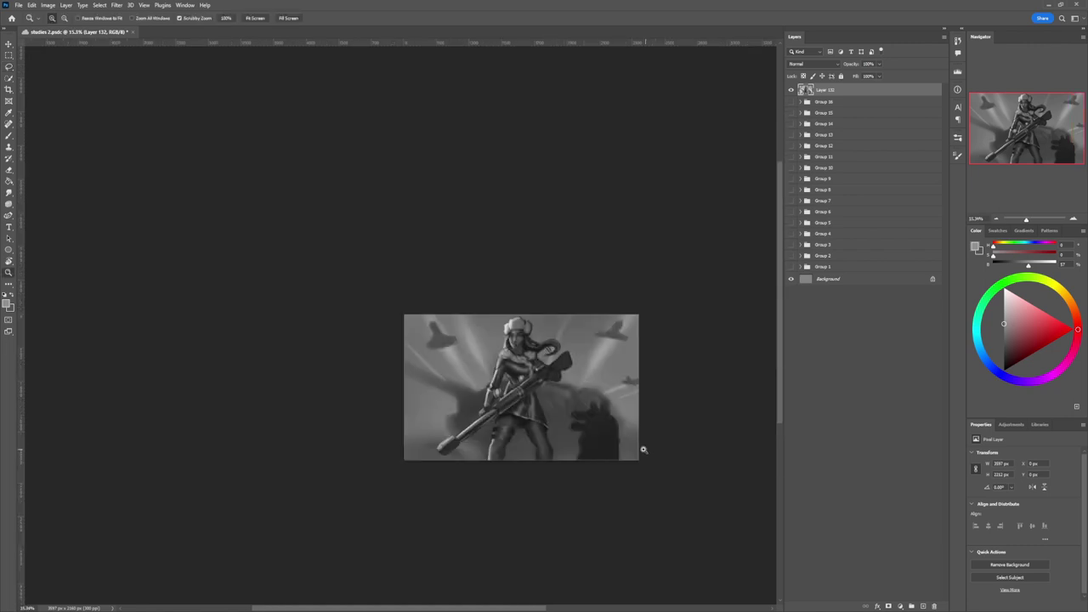
{"action": "left_click_drag", "start_coordinate": [626, 364], "coordinate": [579, 364]}
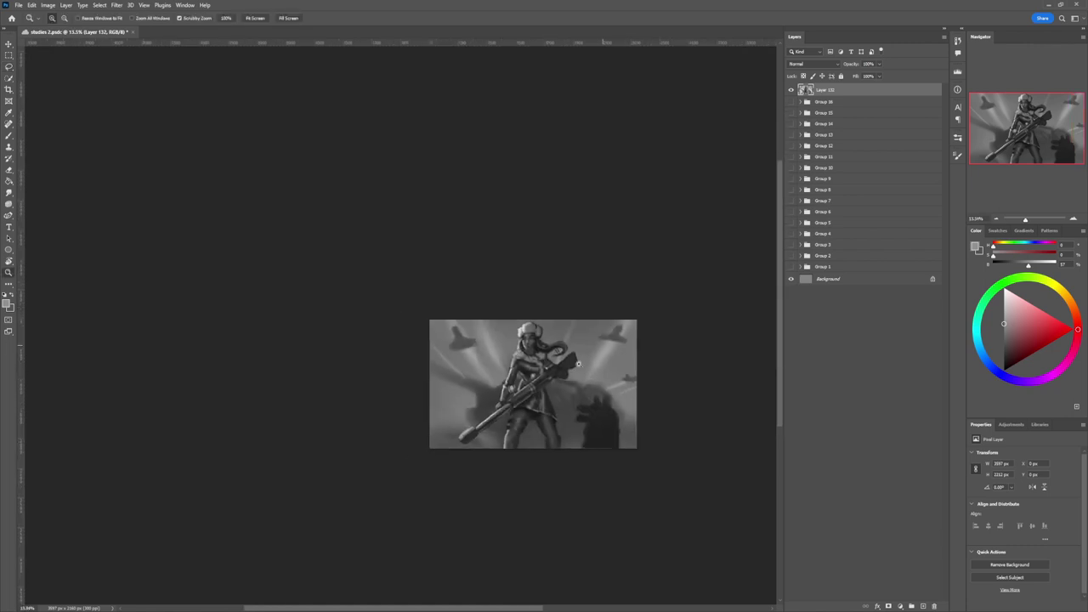
{"action": "left_click_drag", "start_coordinate": [499, 432], "coordinate": [578, 442]}
{"action": "key", "text": "l"}
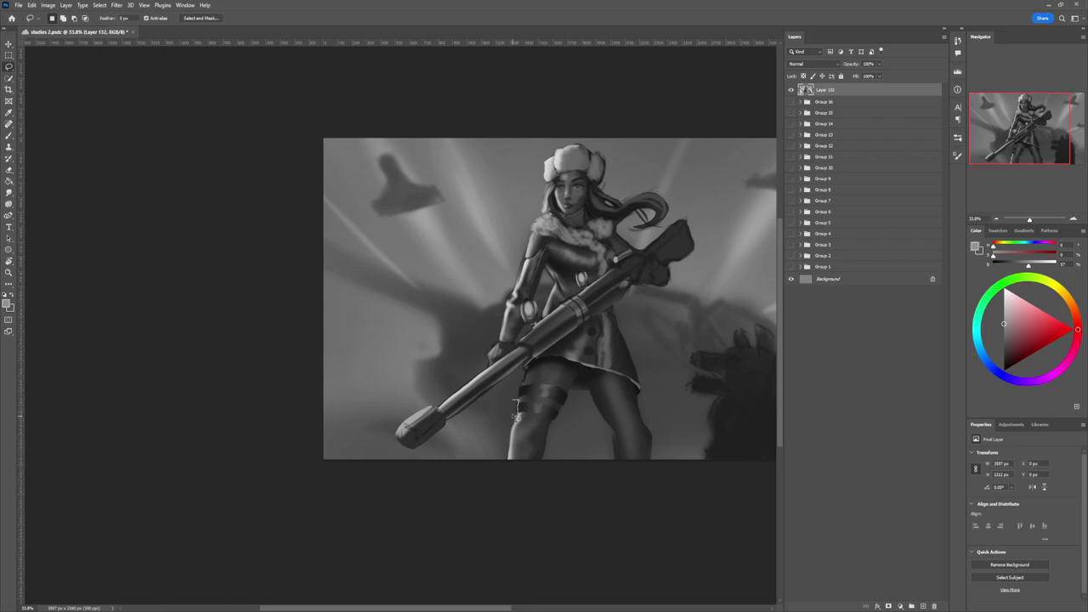
{"action": "left_click_drag", "start_coordinate": [514, 406], "coordinate": [521, 411]}
{"action": "key", "text": "b"}
{"action": "left_click", "coordinate": [1001, 360]}
{"action": "left_click_drag", "start_coordinate": [517, 390], "coordinate": [518, 440]}
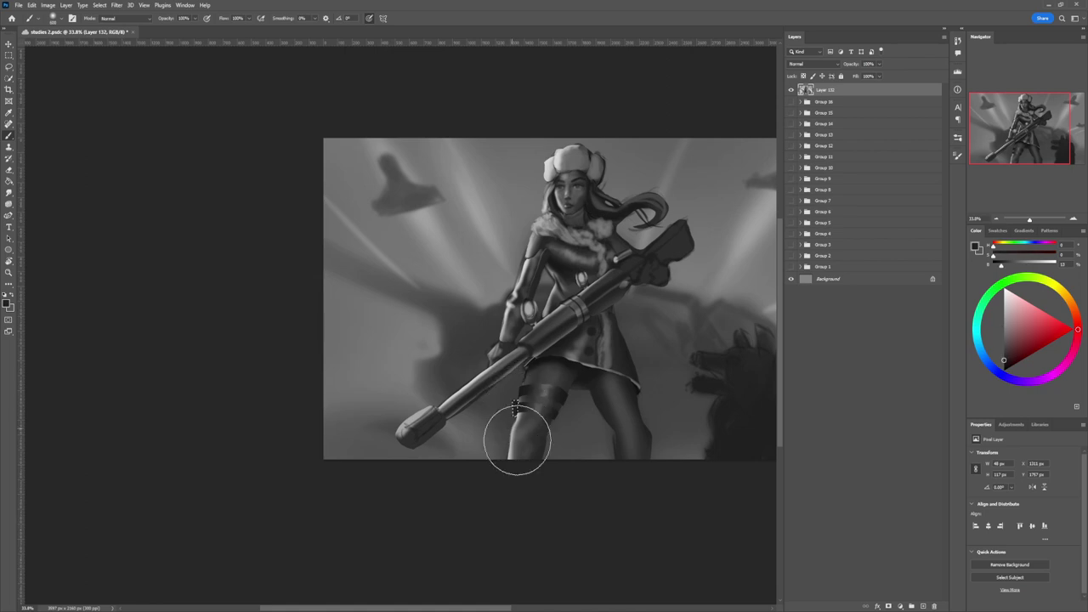
Step: Add a light grey highlight along the strap buckle's outer edge with a small soft brush and clear the selection
{"action": "left_click", "coordinate": [1003, 312]}
{"action": "key", "text": "bracketleft"}
{"action": "key", "text": "bracketleft"}
{"action": "key", "text": "bracketleft"}
{"action": "key", "text": "bracketleft"}
{"action": "key", "text": "bracketleft"}
{"action": "key", "text": "bracketleft"}
{"action": "key", "text": "bracketleft"}
{"action": "key", "text": "bracketleft"}
{"action": "key", "text": "bracketleft"}
{"action": "key", "text": "bracketleft"}
{"action": "key", "text": "bracketleft"}
{"action": "key", "text": "bracketleft"}
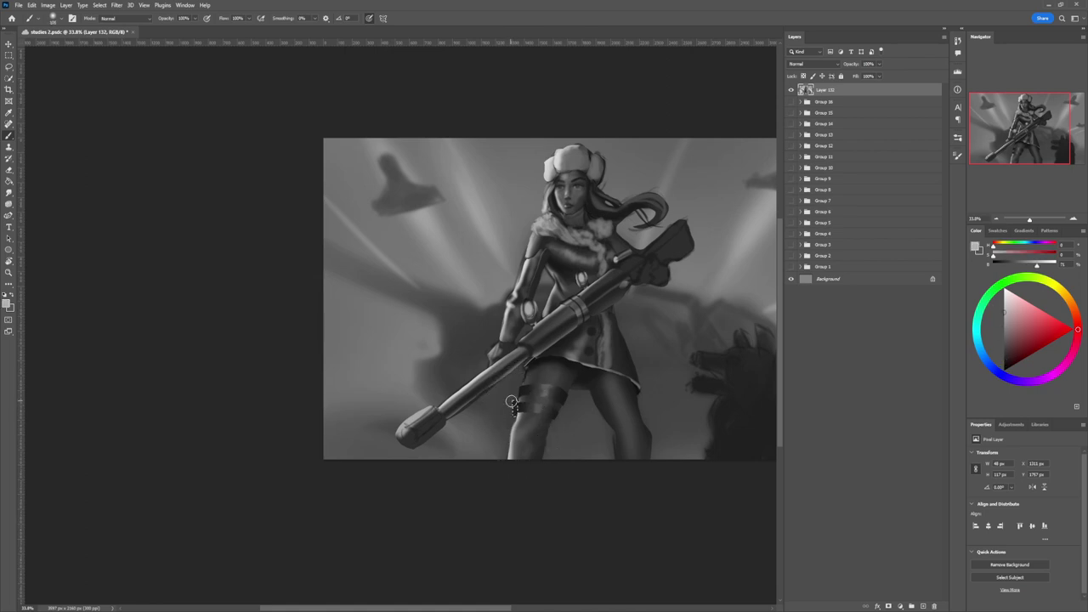
{"action": "key", "text": "bracketleft"}
{"action": "key", "text": "bracketleft"}
{"action": "key", "text": "bracketleft"}
{"action": "key", "text": "bracketleft"}
{"action": "mouse_move", "coordinate": [513, 399]}
{"action": "left_mouse_down"}
{"action": "mouse_move", "coordinate": [515, 414]}
{"action": "mouse_move", "coordinate": [476, 446]}
{"action": "left_mouse_up"}
{"action": "key", "text": "l"}
{"action": "key", "text": "ctrl+d"}
Step: Paint a dark lock of hair beside the face and over the fur collar, using a 51% flow brush and a near-black sampled from the hair
{"action": "key", "text": "z"}
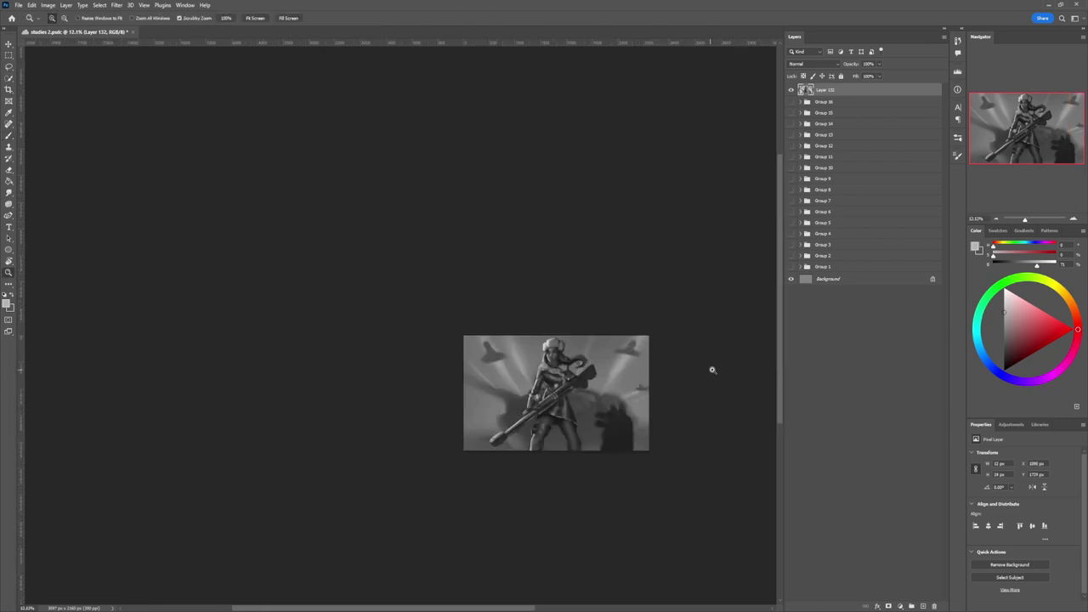
{"action": "left_click_drag", "start_coordinate": [609, 406], "coordinate": [677, 415]}
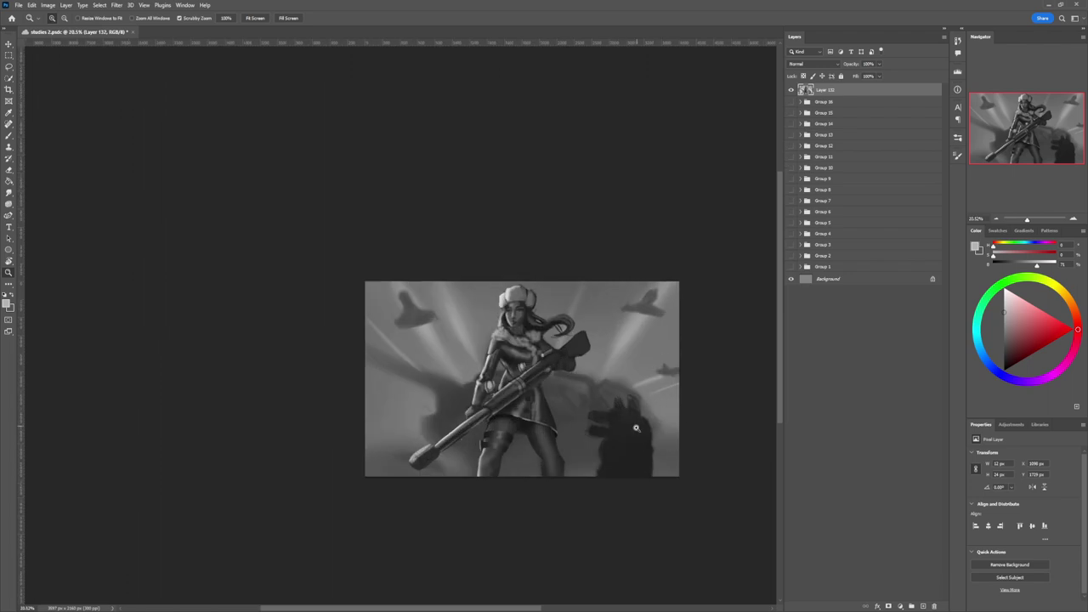
{"action": "key", "text": "b"}
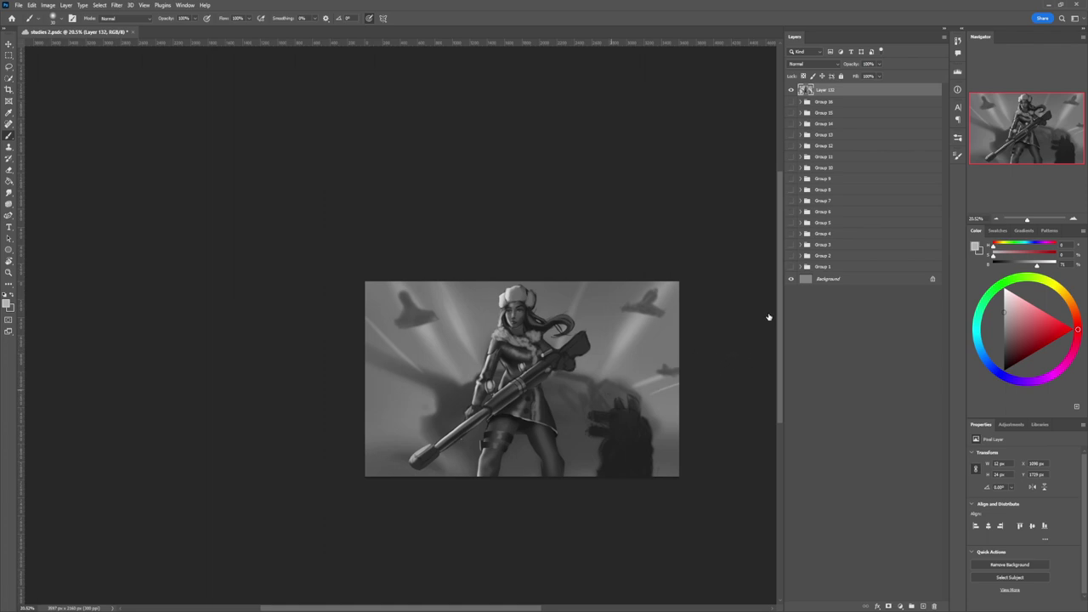
{"action": "key", "text": "period"}
{"action": "key", "text": "bracketleft"}
{"action": "key", "text": "bracketleft"}
{"action": "key", "text": "bracketleft"}
{"action": "key", "text": "bracketleft"}
{"action": "key", "text": "bracketleft"}
{"action": "key", "text": "bracketleft"}
{"action": "key", "text": "bracketleft"}
{"action": "key", "text": "bracketleft"}
{"action": "key", "text": "bracketleft"}
{"action": "key", "text": "bracketleft"}
{"action": "key", "text": "z"}
{"action": "left_click_drag", "start_coordinate": [561, 427], "coordinate": [518, 427]}
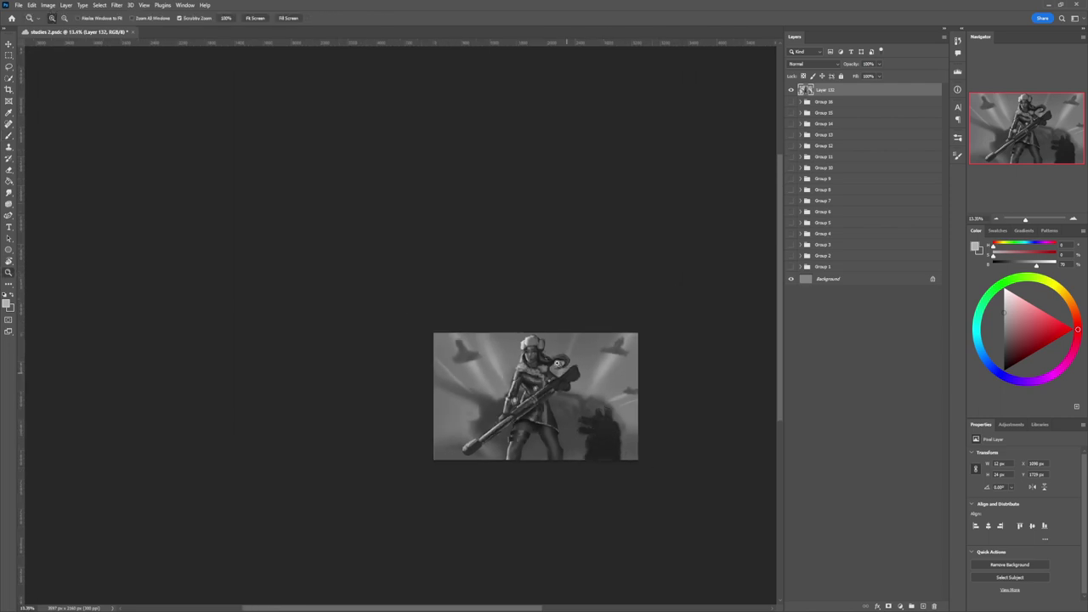
{"action": "left_click_drag", "start_coordinate": [545, 376], "coordinate": [566, 372]}
{"action": "key", "text": "b"}
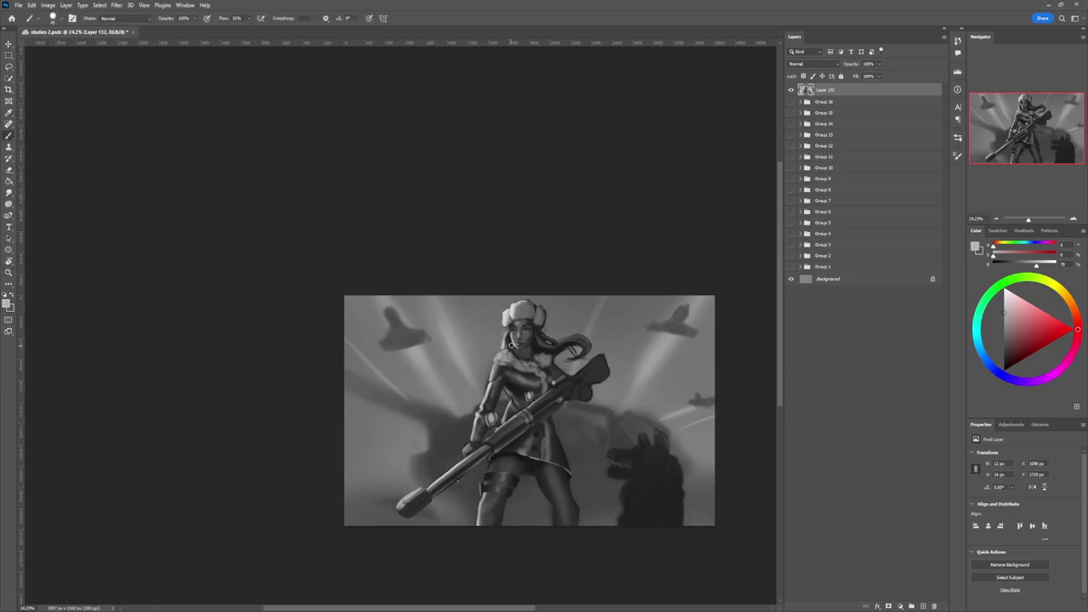
{"action": "left_click", "coordinate": [513, 342], "text": "alt"}
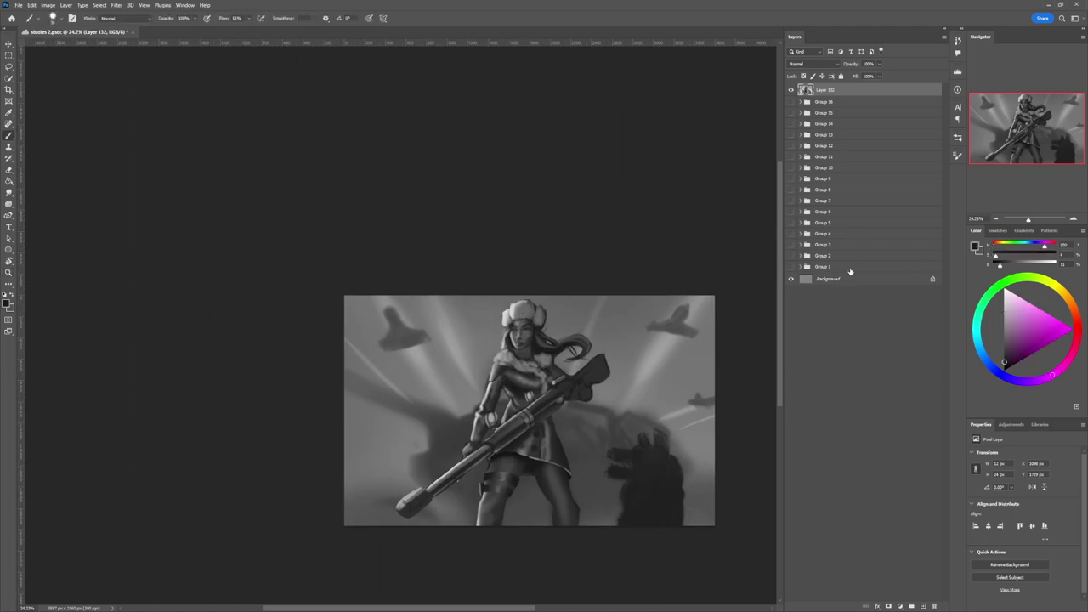
{"action": "key", "text": "l"}
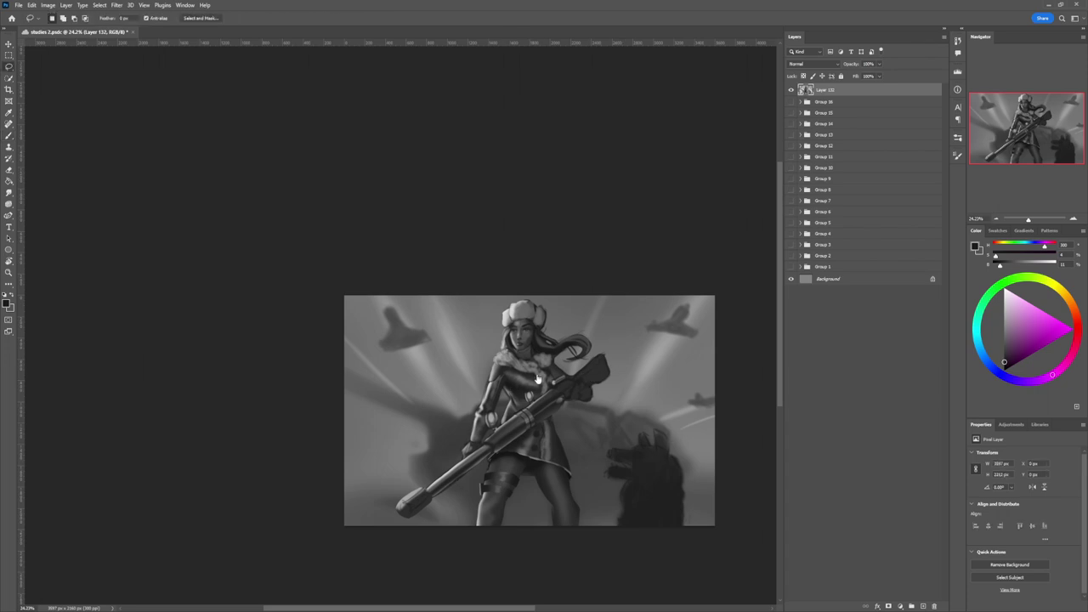
{"action": "key", "text": "b"}
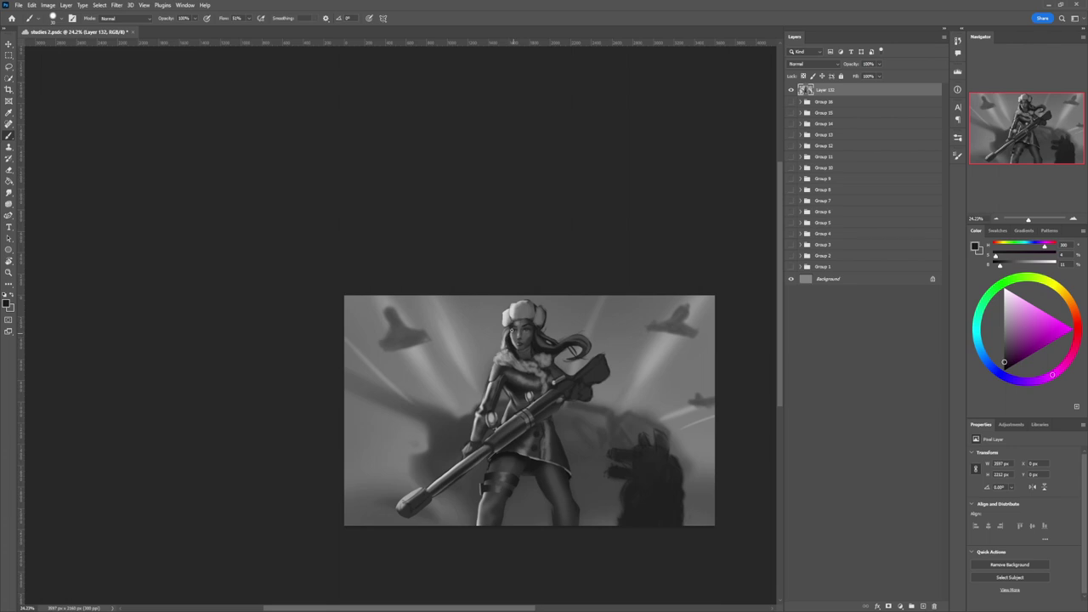
{"action": "left_click_drag", "start_coordinate": [520, 361], "coordinate": [528, 373]}
{"action": "key", "text": "bracketleft"}
{"action": "key", "text": "bracketleft"}
{"action": "scroll", "coordinate": [561, 399], "scroll_direction": "up", "scroll_amount": 1}
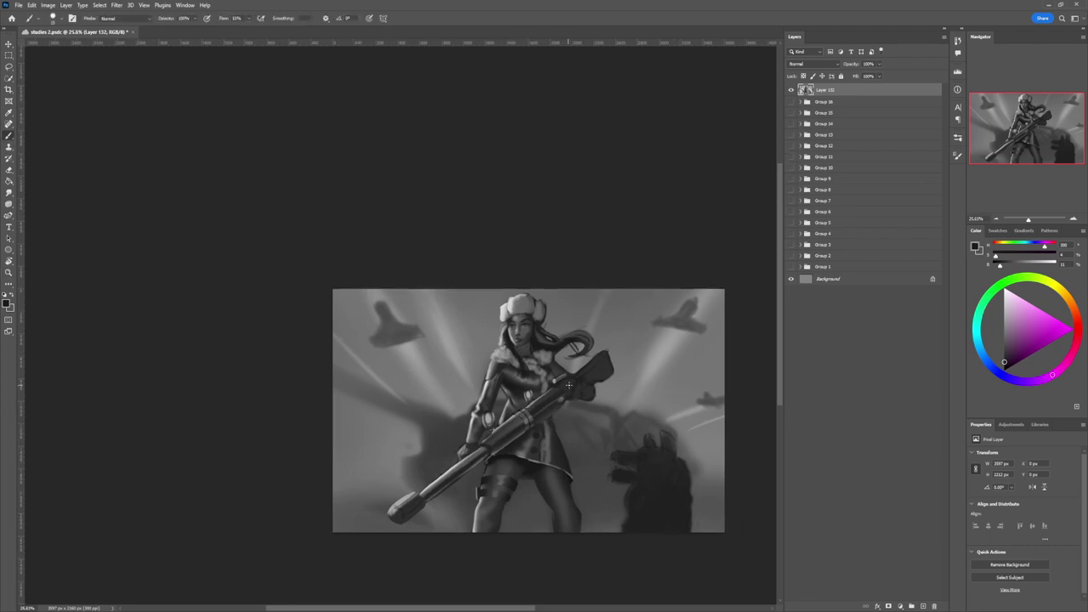
Step: Block in the hand gripping the rifle near its stock with greys sampled from the rifle and coat
{"action": "key", "text": "bracketright"}
{"action": "left_click", "coordinate": [549, 391], "text": "alt"}
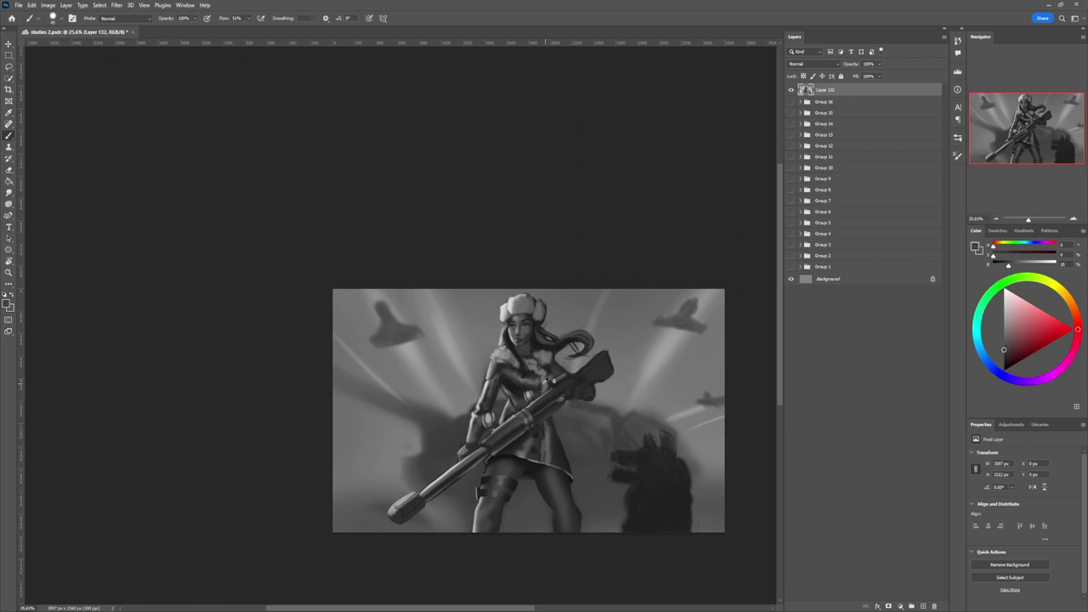
{"action": "left_click", "coordinate": [534, 383], "text": "alt"}
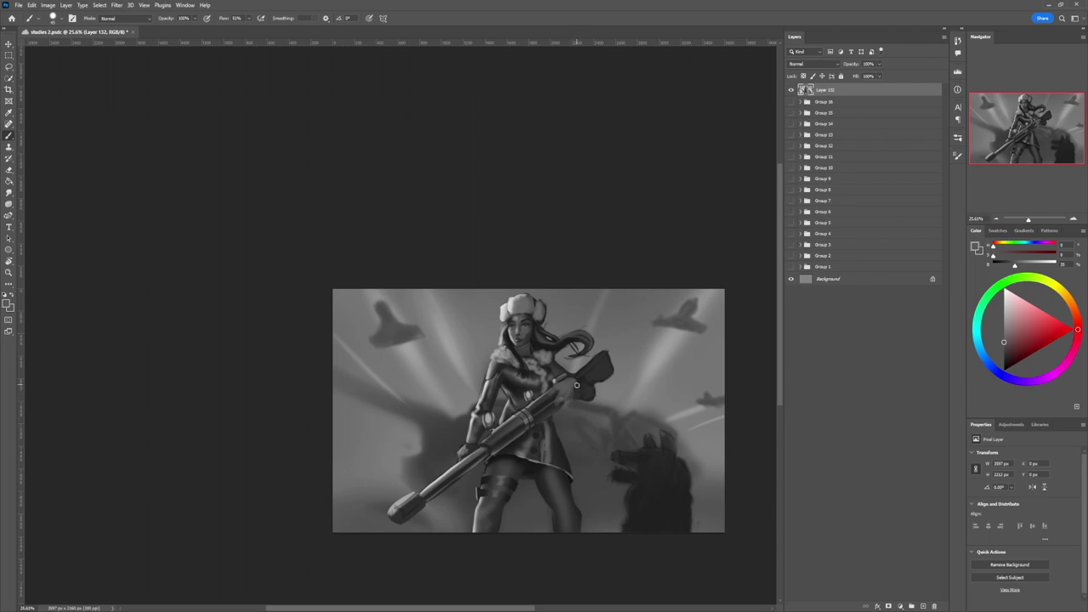
Step: Define the fingers of the hand near the rifle stock with near-black gaps and sampled grey tones
{"action": "left_click", "coordinate": [515, 387], "text": "alt"}
{"action": "key", "text": "bracketright"}
{"action": "key", "text": "bracketright"}
{"action": "key", "text": "bracketright"}
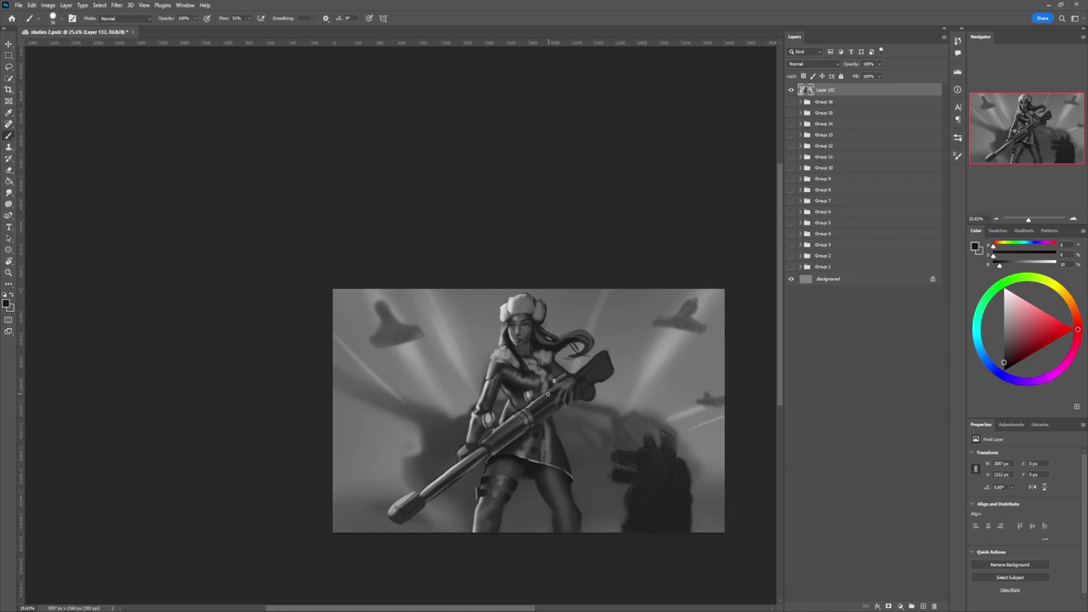
{"action": "left_click", "coordinate": [560, 383], "text": "alt"}
{"action": "left_click", "coordinate": [549, 389], "text": "alt"}
{"action": "left_click", "coordinate": [562, 403], "text": "alt"}
Step: Paint the fingers of the other hand wrapping the rifle barrel with sampled greys and near-black shadows
{"action": "left_click", "coordinate": [471, 447], "text": "alt"}
{"action": "left_click", "coordinate": [1003, 338]}
{"action": "left_click", "coordinate": [1003, 362]}
{"action": "left_click", "coordinate": [467, 443], "text": "alt"}
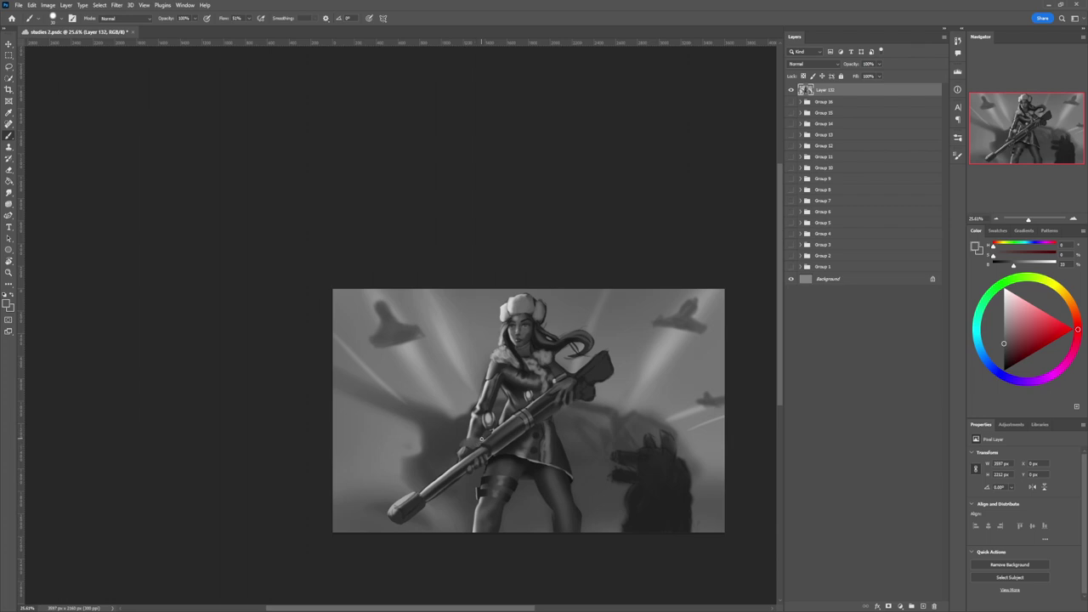
Step: Brush light grey at 85% brightness onto the fur cuff above the hand on the barrel
{"action": "left_click", "coordinate": [1006, 300]}
{"action": "key", "text": "z"}
{"action": "left_click_drag", "start_coordinate": [522, 438], "coordinate": [505, 397]}
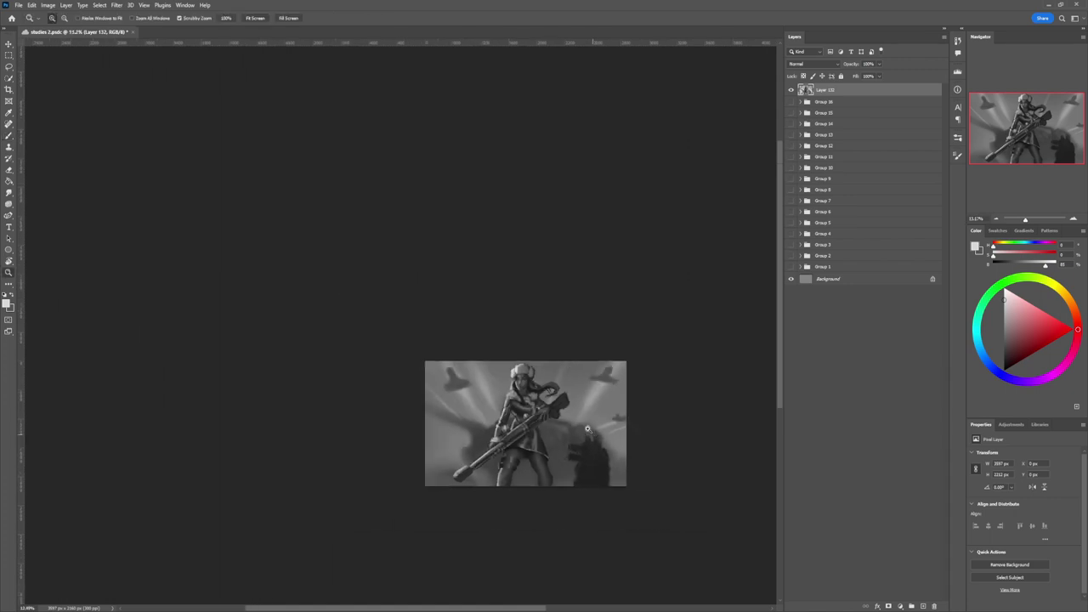
{"action": "left_click_drag", "start_coordinate": [590, 429], "coordinate": [565, 427]}
{"action": "left_click_drag", "start_coordinate": [564, 475], "coordinate": [602, 472]}
{"action": "left_click_drag", "start_coordinate": [567, 425], "coordinate": [579, 433]}
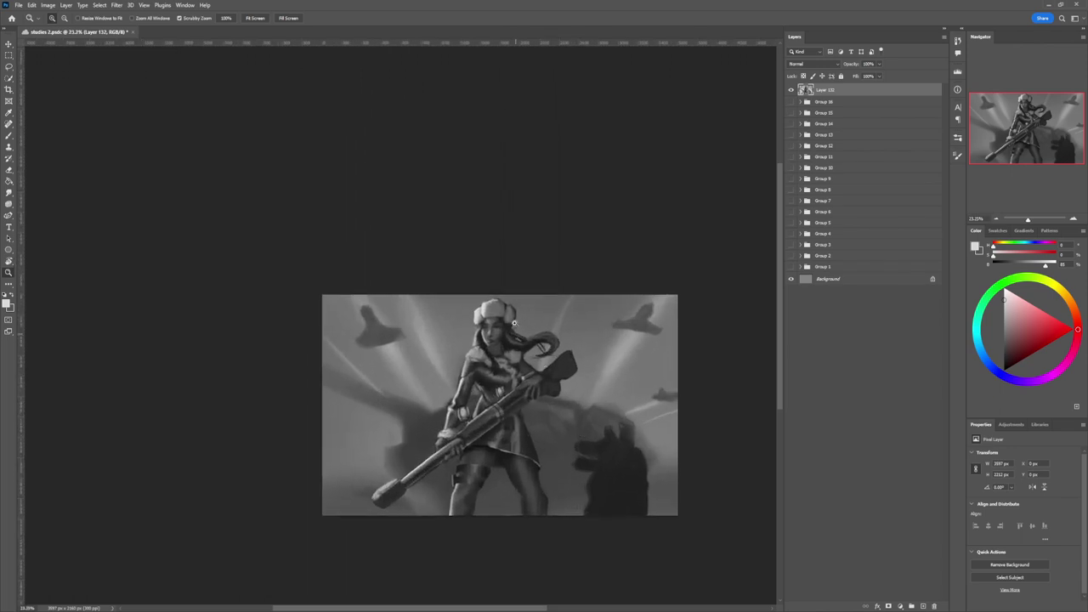
{"action": "left_click_drag", "start_coordinate": [532, 343], "coordinate": [534, 341]}
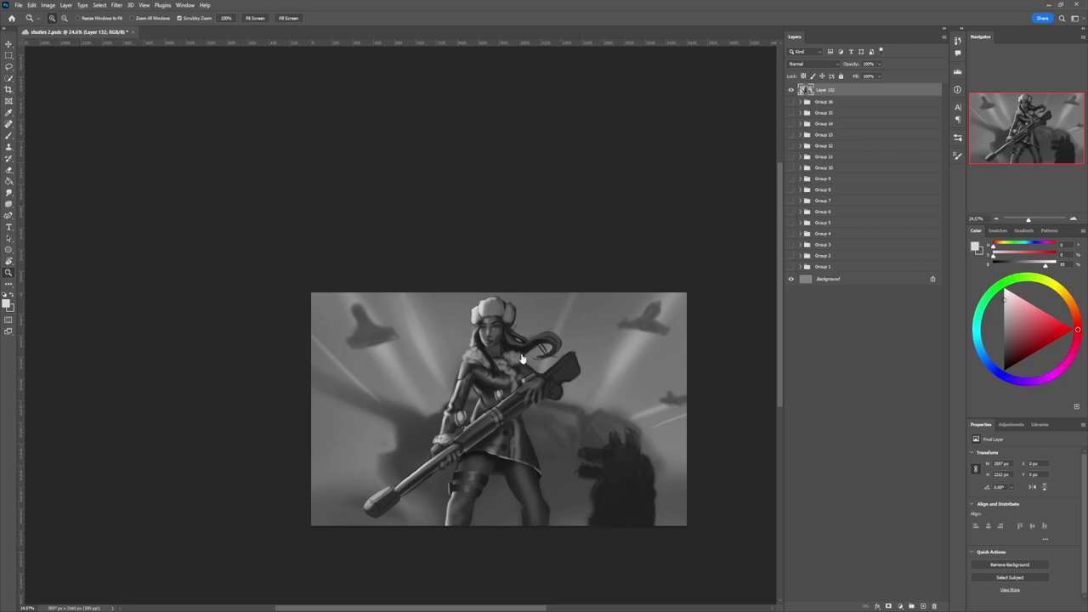
Step: Refine the area around the rifle stock and upper hand with dark tones sampled from the rifle and coat
{"action": "key", "text": "b"}
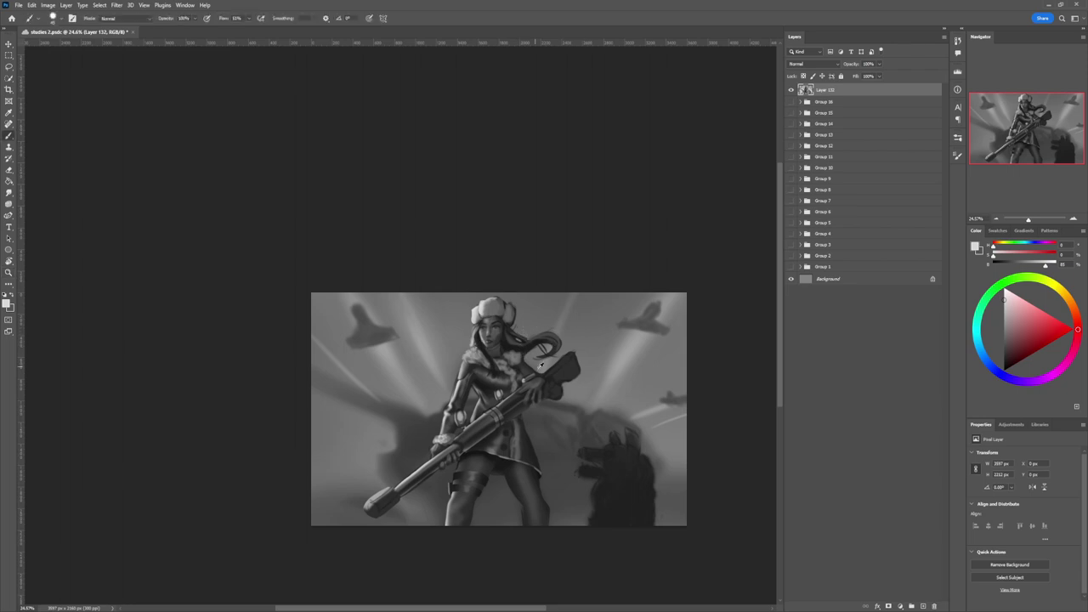
{"action": "left_click", "coordinate": [545, 390], "text": "alt"}
{"action": "left_click", "coordinate": [524, 367], "text": "alt"}
{"action": "left_click", "coordinate": [519, 406], "text": "alt"}
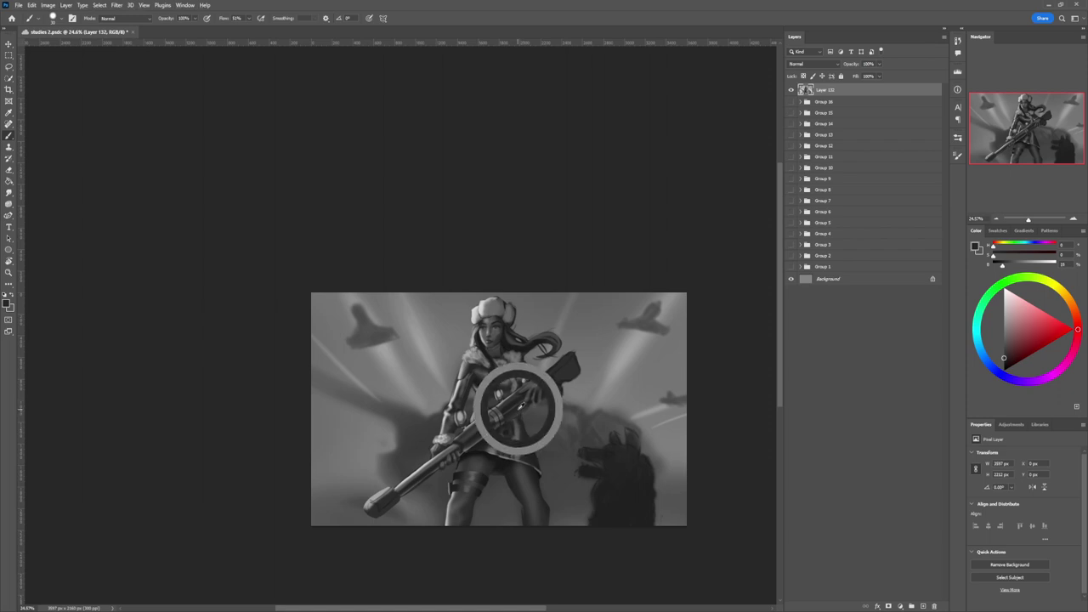
{"action": "left_click", "coordinate": [512, 404], "text": "alt"}
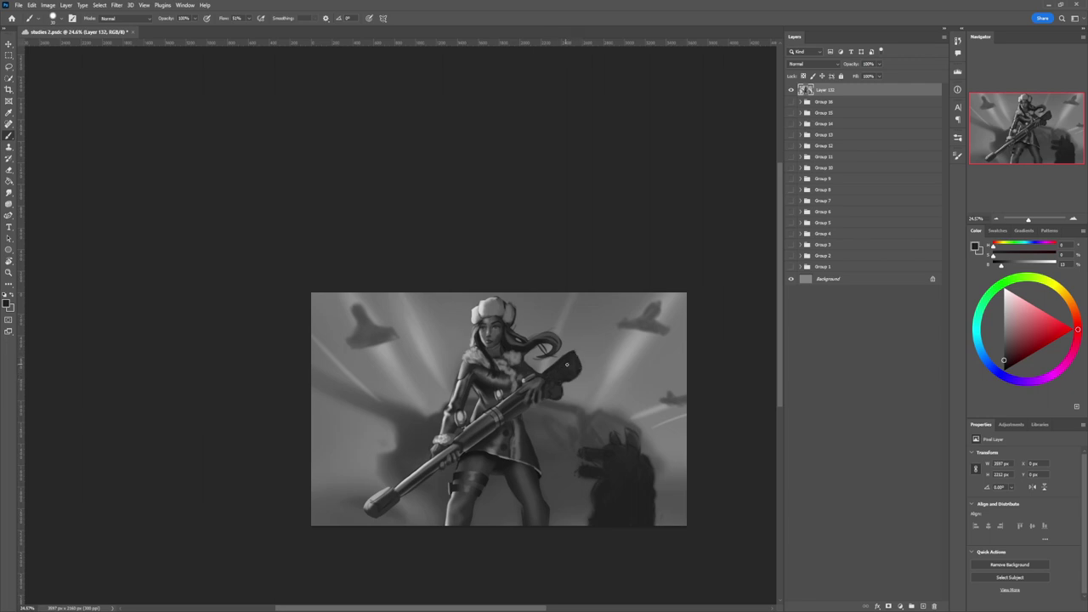
Step: Lasso the upper face of the rifle stock and shade it with sampled dark grey and a light grey at 68% brightness
{"action": "left_click", "coordinate": [515, 396], "text": "alt"}
{"action": "key", "text": "l"}
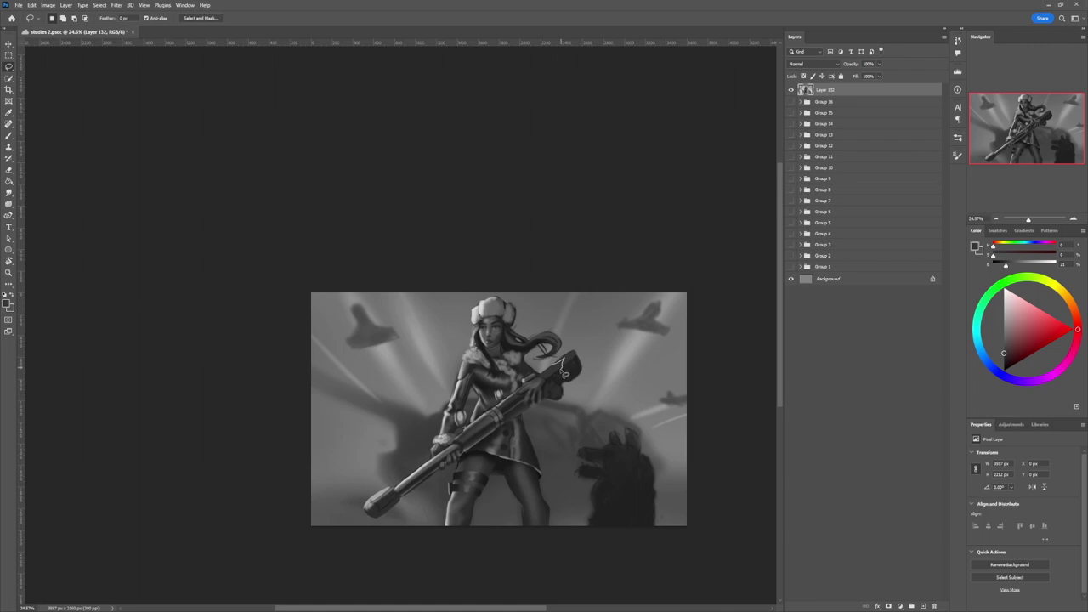
{"action": "mouse_move", "coordinate": [557, 375]}
{"action": "left_mouse_down"}
{"action": "mouse_move", "coordinate": [543, 380]}
{"action": "mouse_move", "coordinate": [554, 374]}
{"action": "left_mouse_up"}
{"action": "key", "text": "b"}
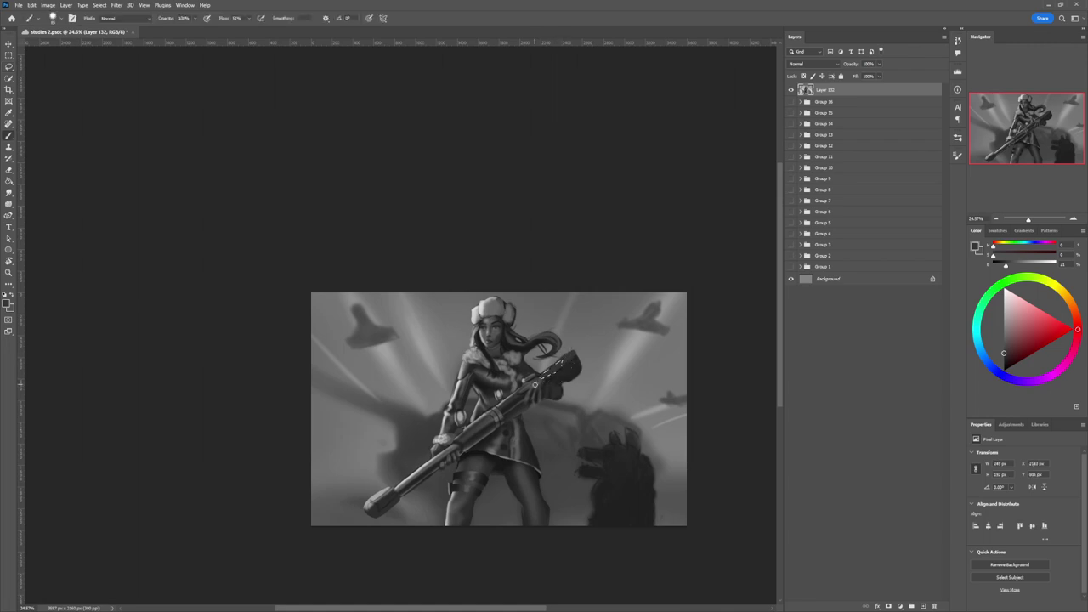
{"action": "left_click", "coordinate": [536, 380], "text": "alt"}
{"action": "key", "text": "bracketright"}
{"action": "key", "text": "bracketright"}
{"action": "key", "text": "bracketright"}
{"action": "key", "text": "bracketright"}
{"action": "left_click", "coordinate": [586, 355], "text": "alt"}
{"action": "left_click", "coordinate": [994, 309]}
Step: Lasso the butt end of the rifle stock and brush a light grey at 72% brightness over it
{"action": "key", "text": "l"}
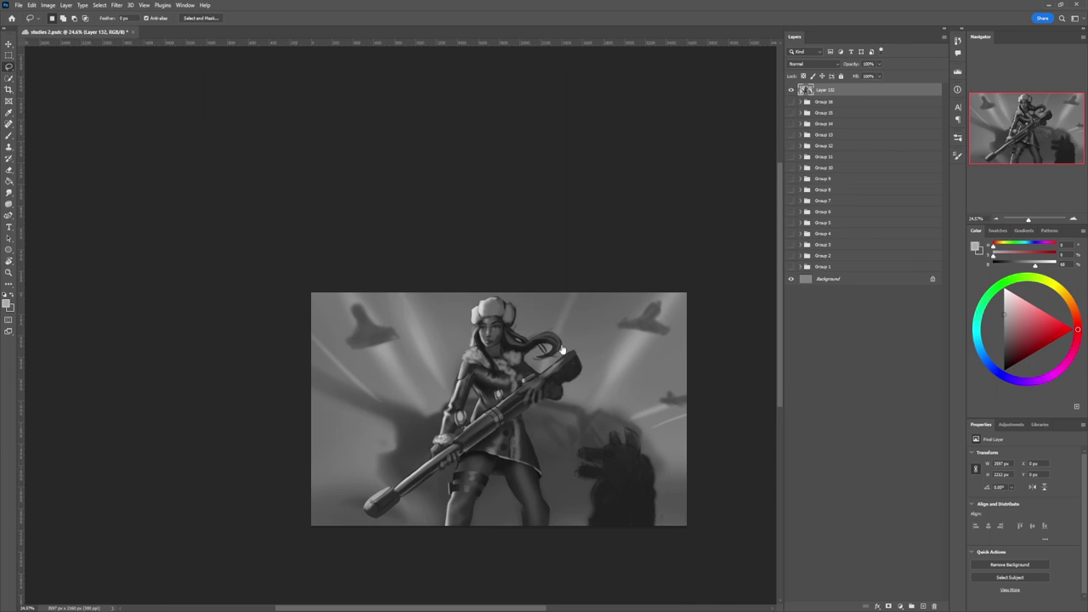
{"action": "key", "text": "b"}
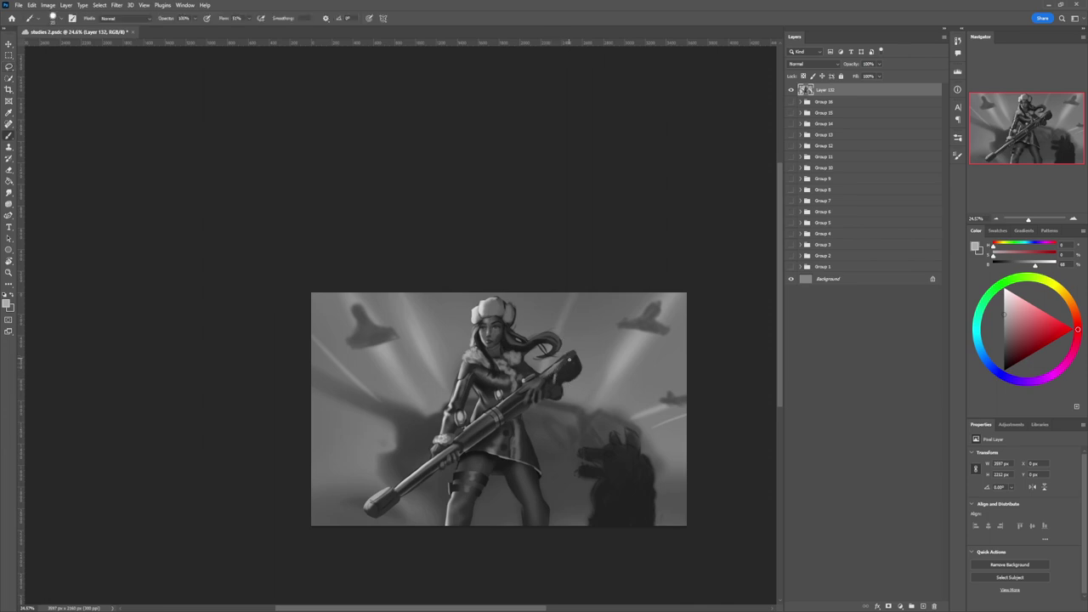
{"action": "key", "text": "l"}
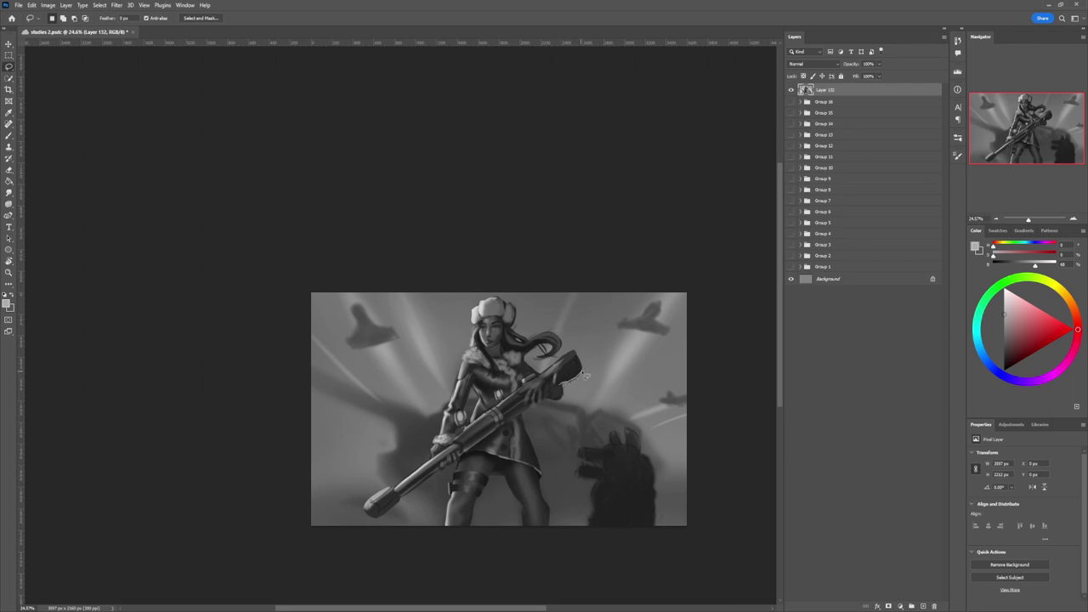
{"action": "left_click_drag", "start_coordinate": [585, 374], "coordinate": [571, 356]}
{"action": "key", "text": "b"}
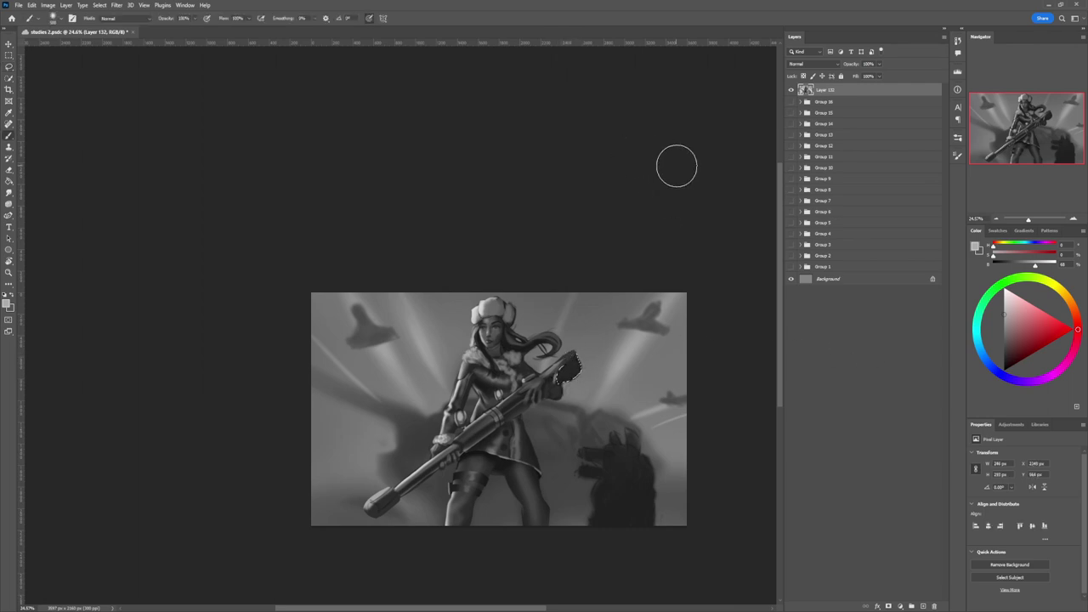
{"action": "left_click", "coordinate": [1001, 309]}
{"action": "key", "text": "bracketright"}
{"action": "key", "text": "bracketright"}
{"action": "key", "text": "bracketright"}
{"action": "key", "text": "bracketright"}
{"action": "key", "text": "bracketright"}
{"action": "key", "text": "bracketright"}
{"action": "key", "text": "bracketright"}
{"action": "key", "text": "bracketright"}
{"action": "key", "text": "bracketright"}
{"action": "key", "text": "bracketright"}
{"action": "key", "text": "bracketright"}
{"action": "key", "text": "bracketright"}
{"action": "mouse_move", "coordinate": [580, 378]}
{"action": "left_mouse_down"}
{"action": "mouse_move", "coordinate": [592, 389]}
{"action": "mouse_move", "coordinate": [602, 365]}
{"action": "left_mouse_up"}
{"action": "key", "text": "ctrl+d"}
Step: Restore the selection on the butt end of the rifle stock and shade it with dark grey and near-black
{"action": "key", "text": "z"}
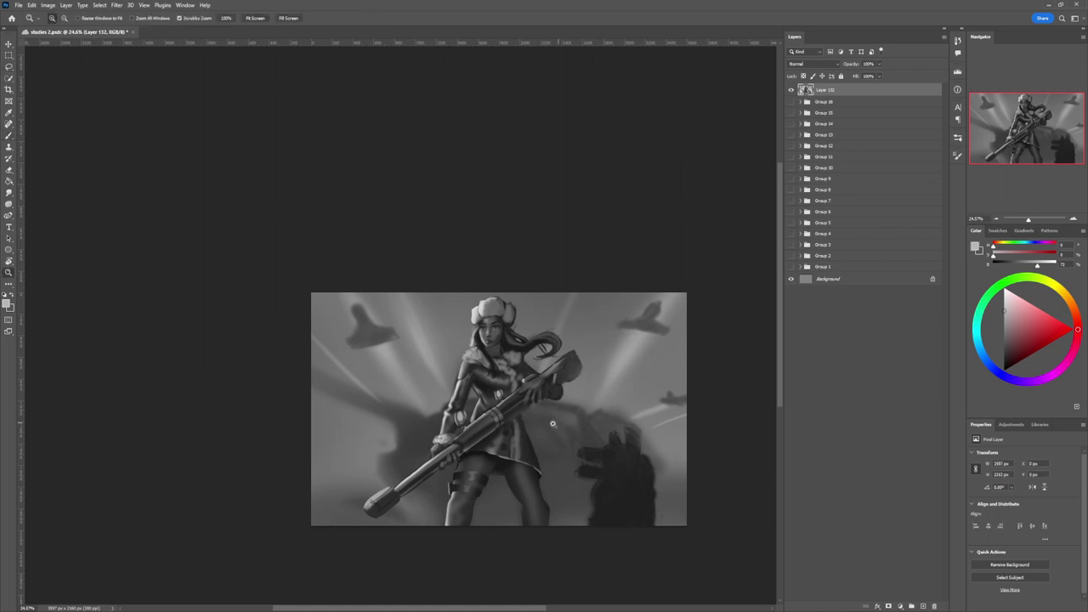
{"action": "left_click_drag", "start_coordinate": [558, 420], "coordinate": [589, 407]}
{"action": "key", "text": "ctrl+z"}
{"action": "left_click", "coordinate": [1004, 358]}
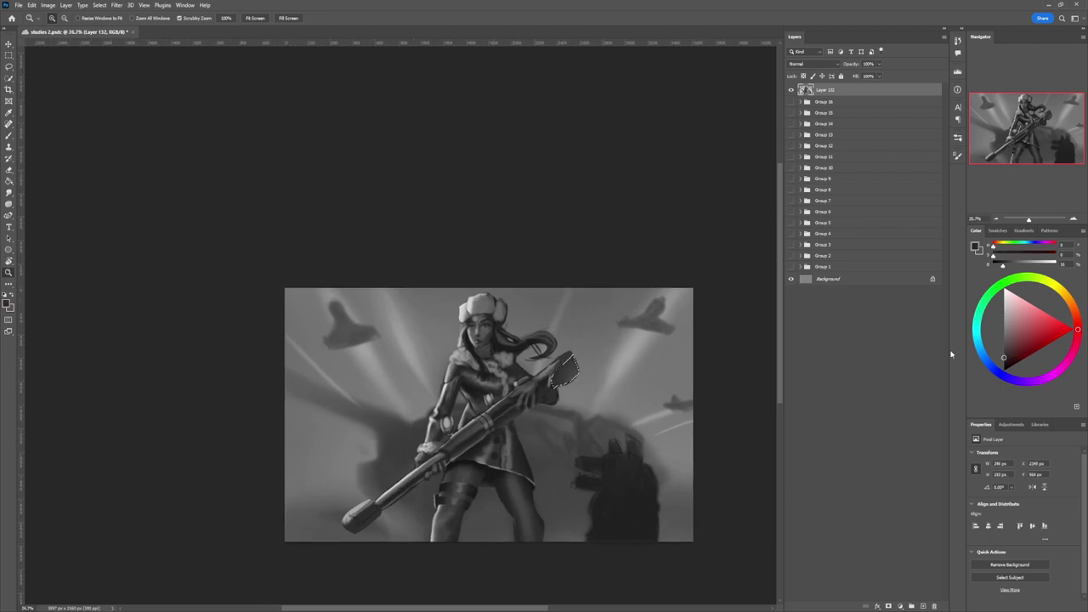
{"action": "left_click", "coordinate": [592, 380]}
{"action": "key", "text": "b"}
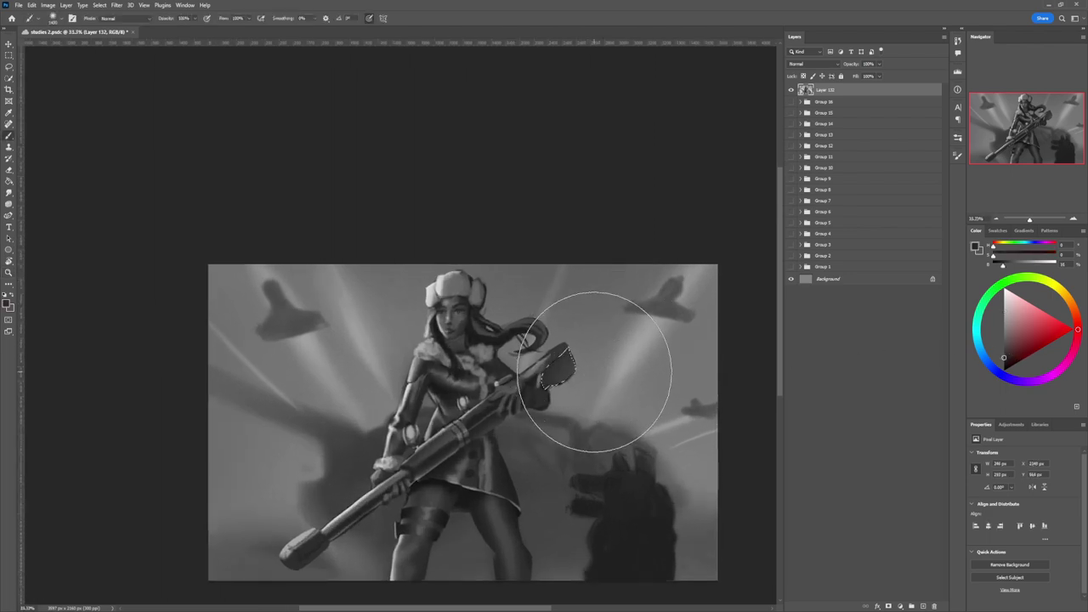
{"action": "left_click_drag", "start_coordinate": [576, 386], "coordinate": [574, 345]}
{"action": "left_click", "coordinate": [1004, 368]}
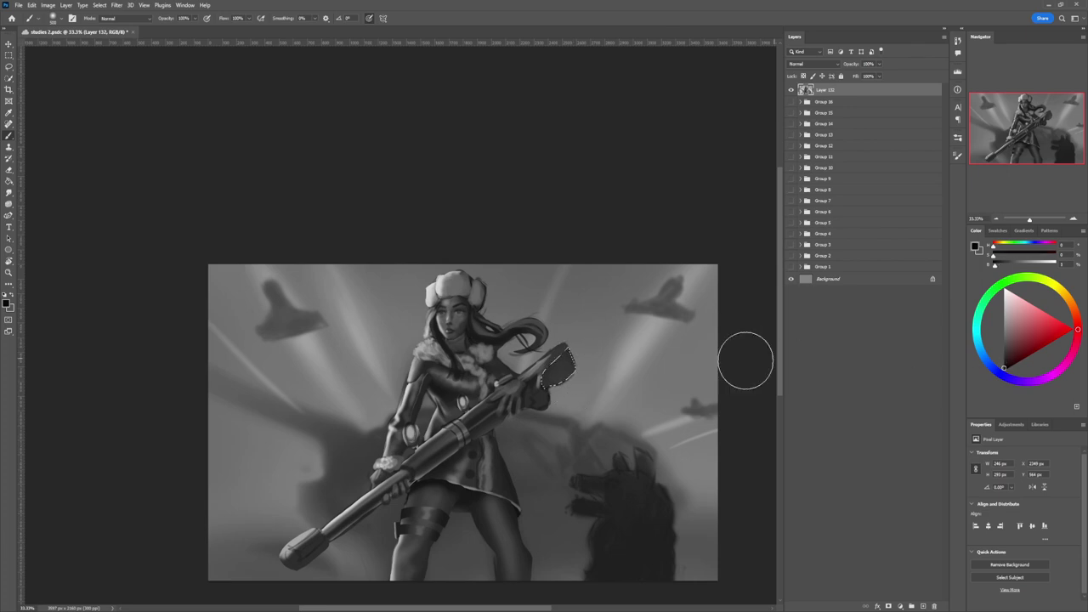
{"action": "left_click_drag", "start_coordinate": [569, 394], "coordinate": [576, 346]}
{"action": "key", "text": "l"}
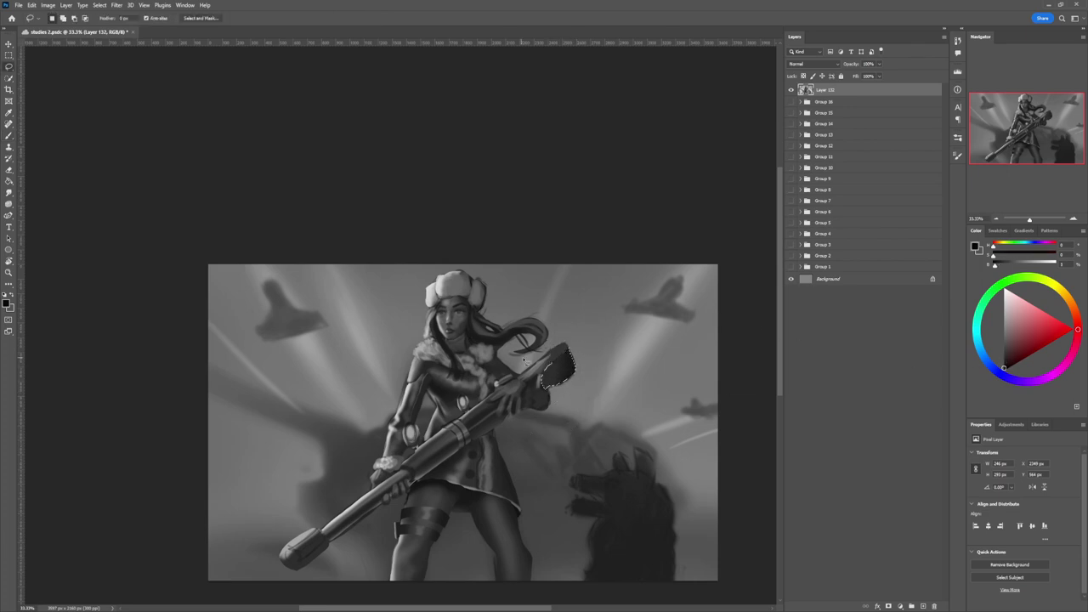
{"action": "key", "text": "ctrl+d"}
Step: Lasso the cuff behind the upper hand and shade it with sampled mid grey and near-black edges
{"action": "key", "text": "z"}
{"action": "left_click_drag", "start_coordinate": [554, 412], "coordinate": [480, 414]}
{"action": "mouse_move", "coordinate": [536, 445]}
{"action": "left_mouse_down"}
{"action": "mouse_move", "coordinate": [584, 429]}
{"action": "mouse_move", "coordinate": [569, 411]}
{"action": "mouse_move", "coordinate": [582, 400]}
{"action": "left_mouse_up"}
{"action": "key", "text": "l"}
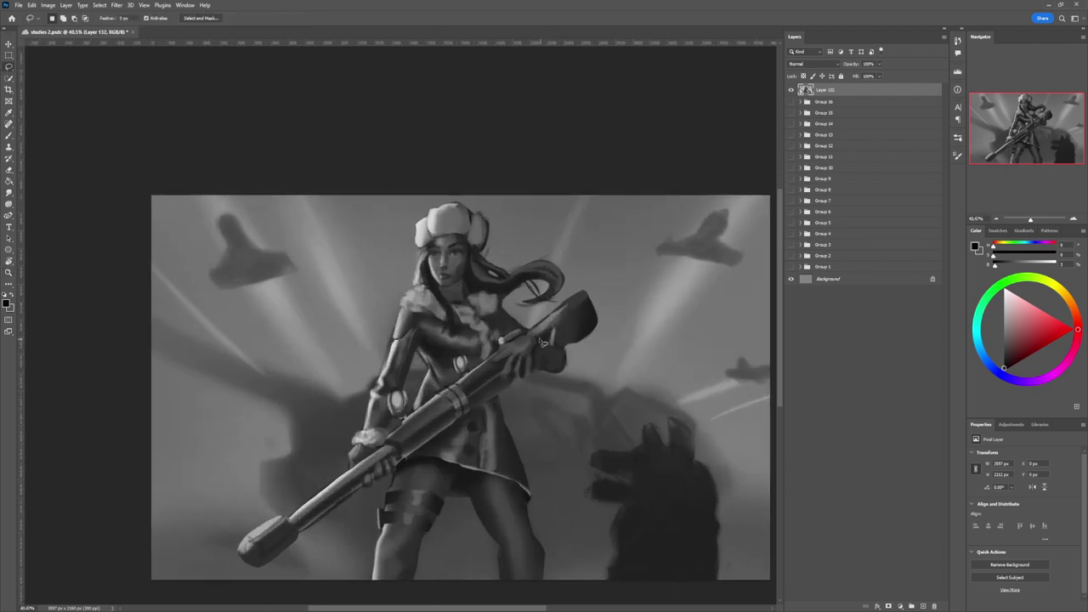
{"action": "mouse_move", "coordinate": [537, 340]}
{"action": "left_mouse_down"}
{"action": "mouse_move", "coordinate": [538, 376]}
{"action": "mouse_move", "coordinate": [540, 343]}
{"action": "mouse_move", "coordinate": [537, 379]}
{"action": "left_mouse_up"}
{"action": "key", "text": "b"}
{"action": "left_click", "coordinate": [488, 307], "text": "alt"}
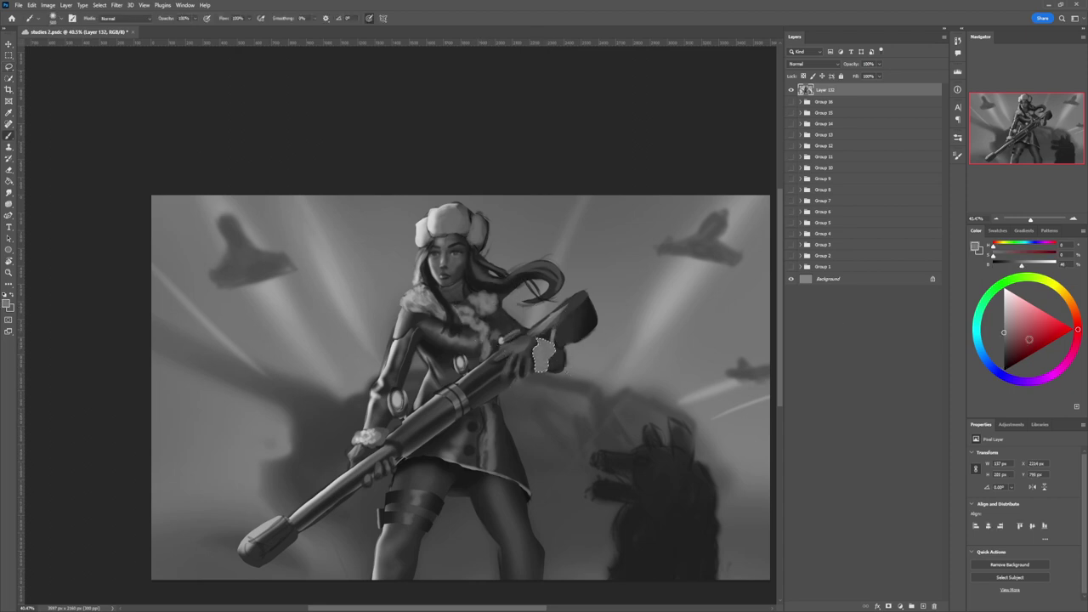
{"action": "left_click", "coordinate": [1003, 361]}
{"action": "key", "text": "bracketleft"}
{"action": "key", "text": "bracketleft"}
{"action": "key", "text": "bracketleft"}
{"action": "key", "text": "bracketleft"}
{"action": "mouse_move", "coordinate": [533, 351]}
{"action": "left_mouse_down"}
{"action": "mouse_move", "coordinate": [534, 338]}
{"action": "mouse_move", "coordinate": [536, 362]}
{"action": "left_mouse_up"}
{"action": "mouse_move", "coordinate": [550, 364]}
{"action": "left_mouse_down"}
{"action": "mouse_move", "coordinate": [538, 368]}
{"action": "mouse_move", "coordinate": [548, 349]}
{"action": "left_mouse_up"}
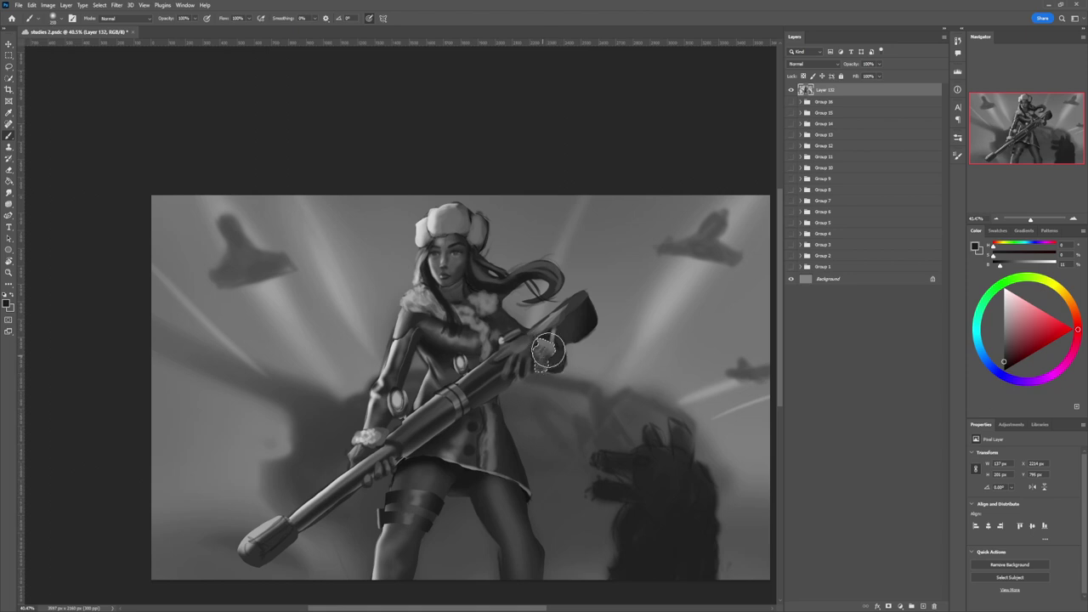
{"action": "key", "text": "bracketleft"}
{"action": "key", "text": "bracketleft"}
{"action": "key", "text": "bracketleft"}
{"action": "key", "text": "bracketleft"}
{"action": "key", "text": "bracketleft"}
Step: Lasso the dark sleeve area beside the upper cuff and shade it with sampled dark and mid greys
{"action": "key", "text": "l"}
{"action": "left_click", "coordinate": [561, 352]}
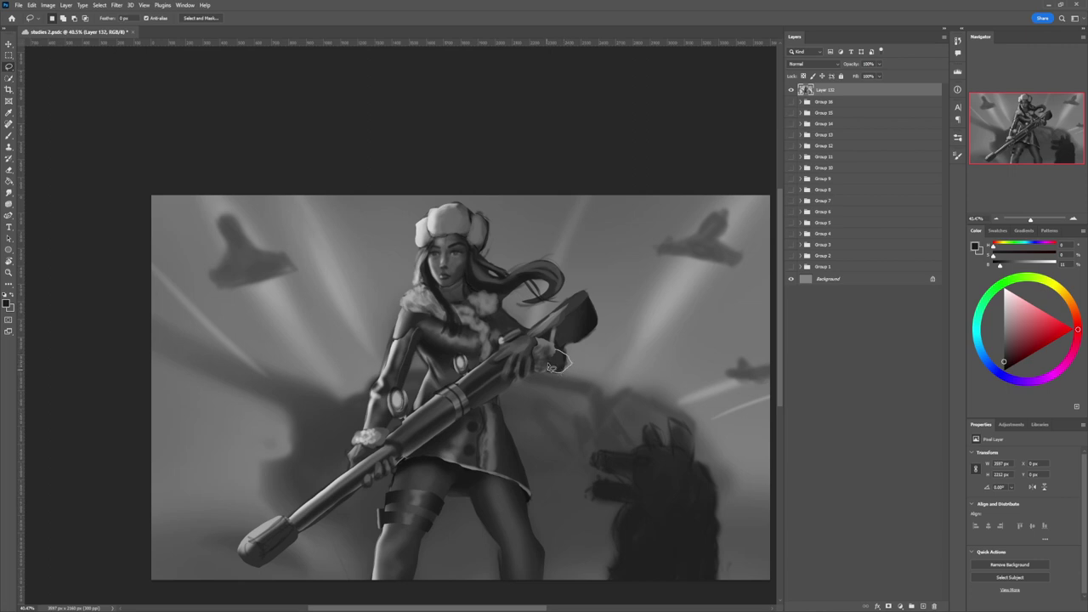
{"action": "left_click_drag", "start_coordinate": [550, 364], "coordinate": [553, 369]}
{"action": "key", "text": "b"}
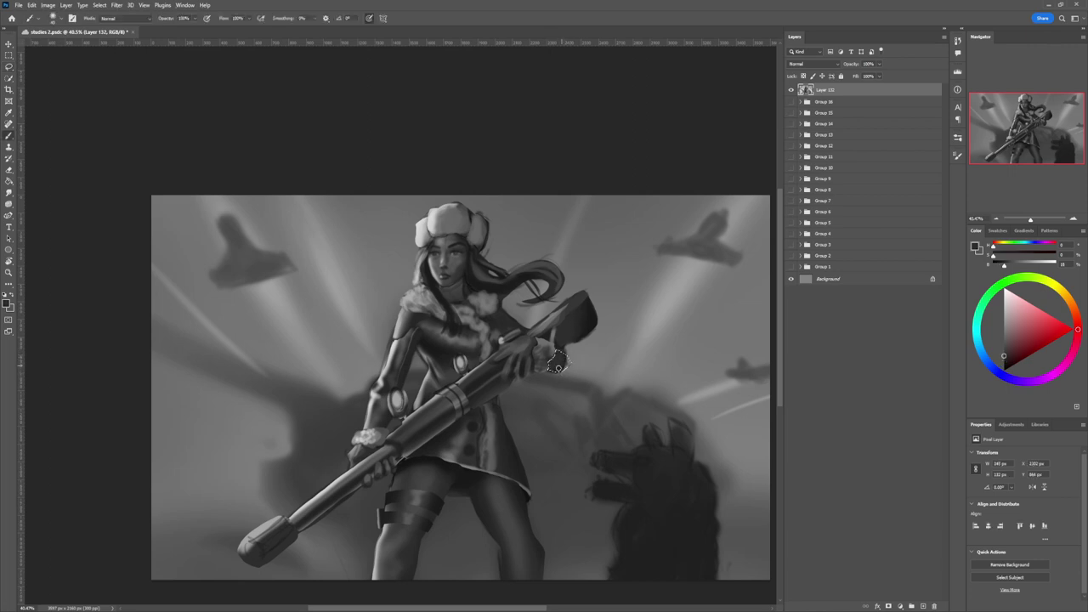
{"action": "key", "text": "bracketright"}
{"action": "key", "text": "bracketright"}
{"action": "key", "text": "bracketright"}
{"action": "key", "text": "bracketright"}
{"action": "key", "text": "bracketright"}
{"action": "key", "text": "bracketright"}
{"action": "key", "text": "bracketright"}
{"action": "key", "text": "bracketright"}
{"action": "key", "text": "bracketright"}
{"action": "key", "text": "bracketright"}
{"action": "left_click", "coordinate": [478, 343], "text": "alt"}
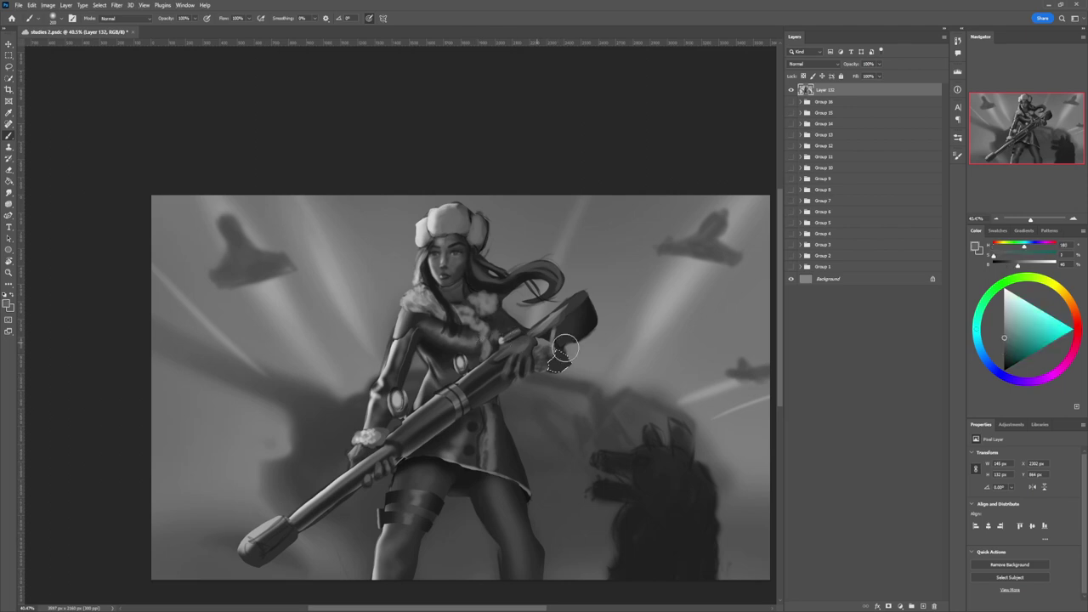
{"action": "key", "text": "bracketleft"}
{"action": "key", "text": "bracketleft"}
{"action": "key", "text": "bracketleft"}
{"action": "key", "text": "bracketleft"}
{"action": "key", "text": "bracketleft"}
{"action": "key", "text": "bracketleft"}
{"action": "key", "text": "l"}
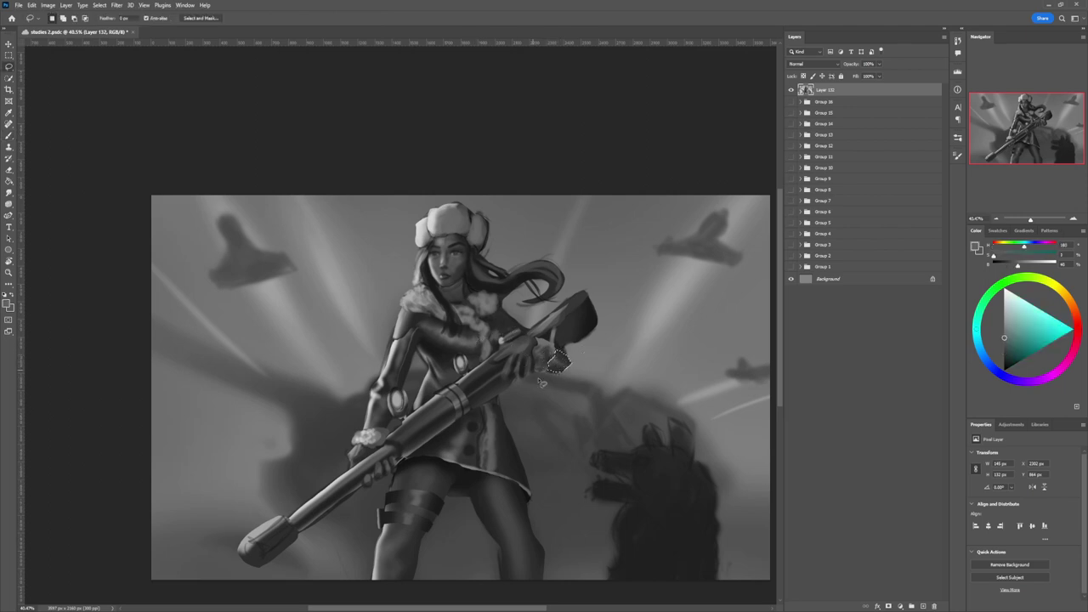
{"action": "key", "text": "ctrl+d"}
Step: Lasso the long background silhouette beside the woman's rifle barrel and fill it with a sampled dark grey
{"action": "key", "text": "z"}
{"action": "left_click", "coordinate": [496, 400], "text": "alt"}
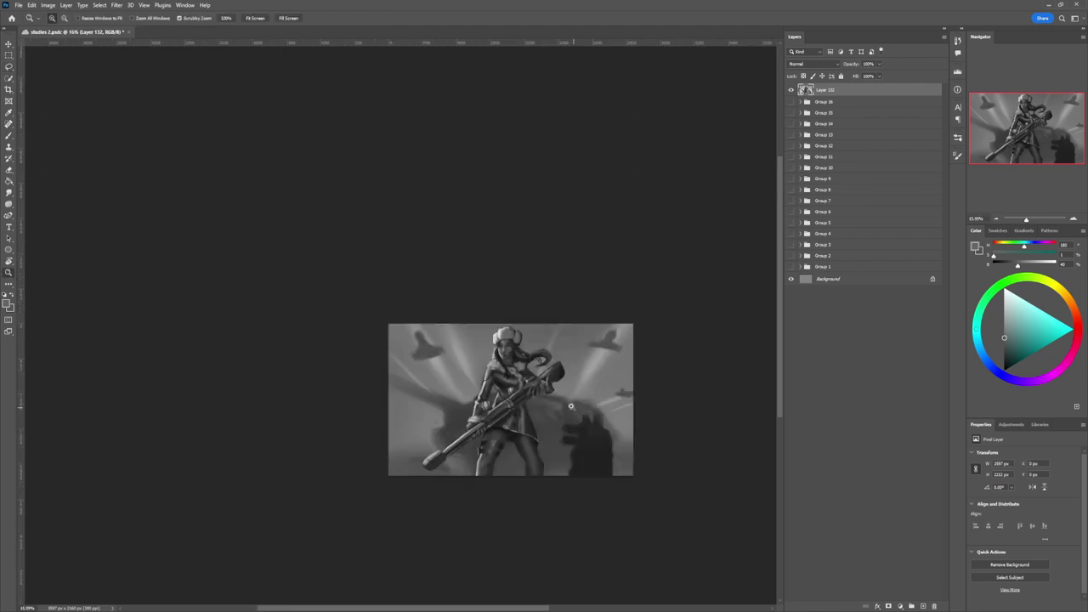
{"action": "left_click", "coordinate": [572, 407], "text": "alt"}
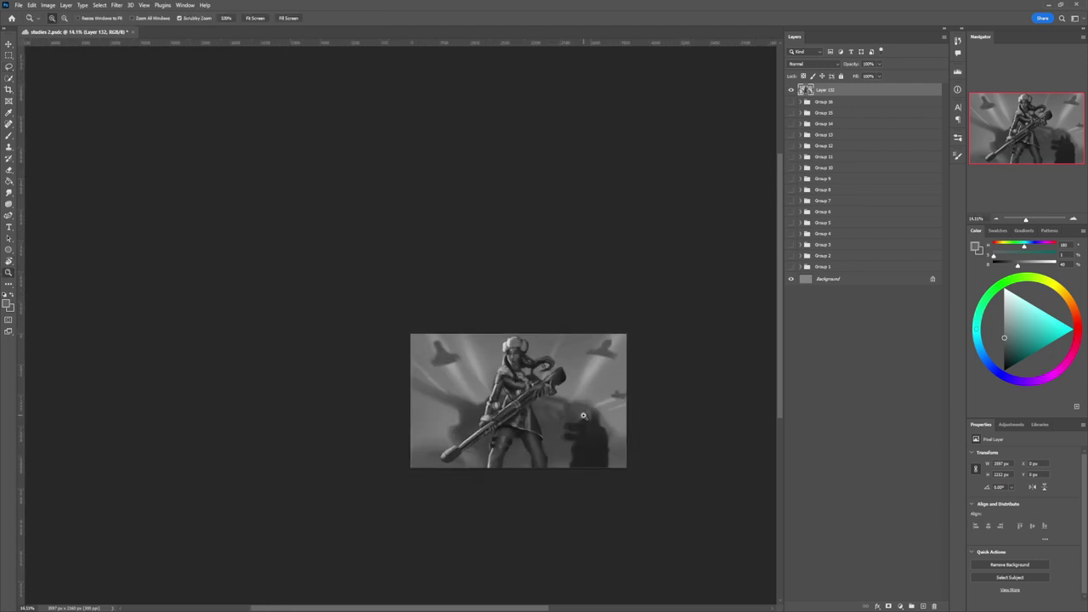
{"action": "left_click", "coordinate": [553, 409]}
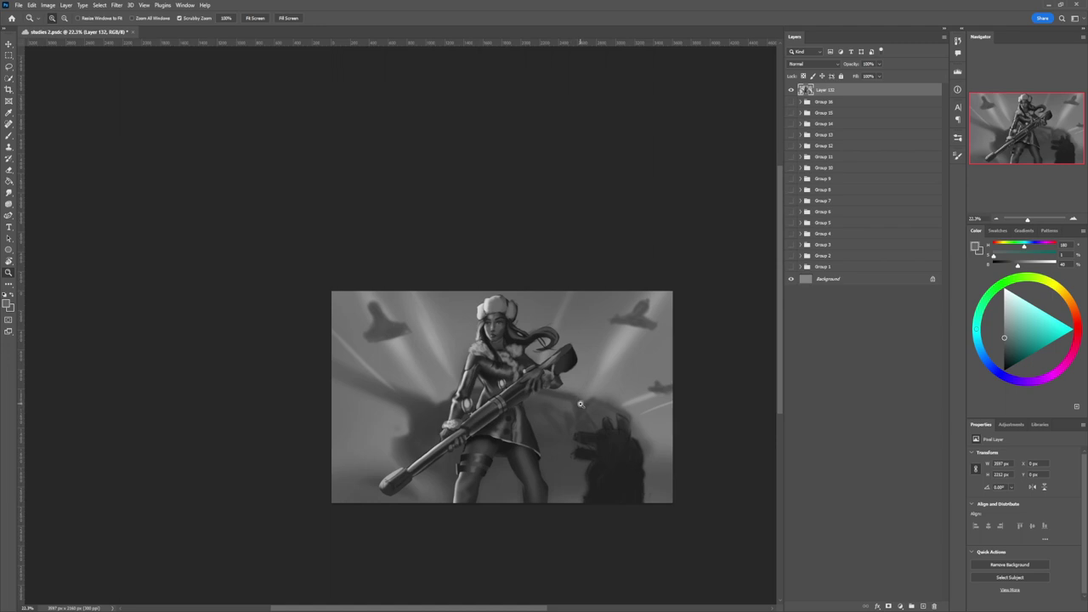
{"action": "left_click", "coordinate": [576, 417], "text": "alt"}
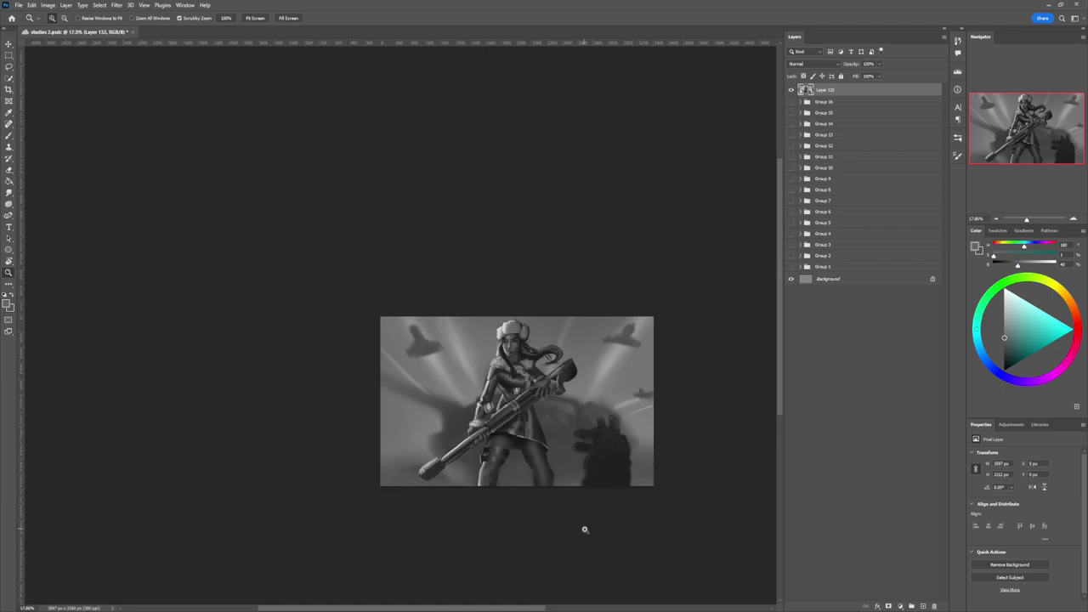
{"action": "left_click_drag", "start_coordinate": [570, 536], "coordinate": [586, 515]}
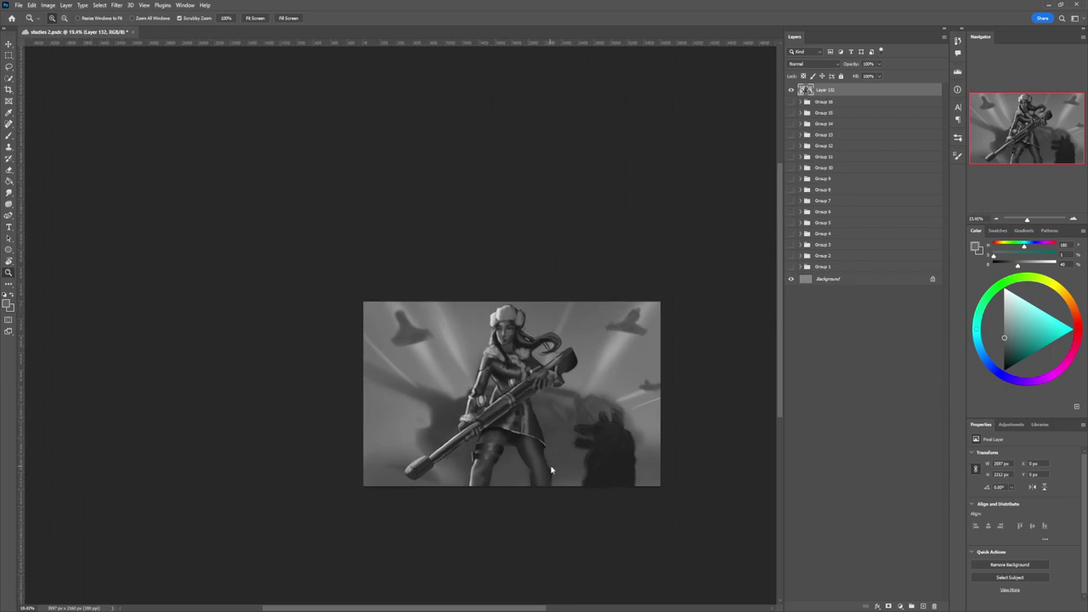
{"action": "key", "text": "l"}
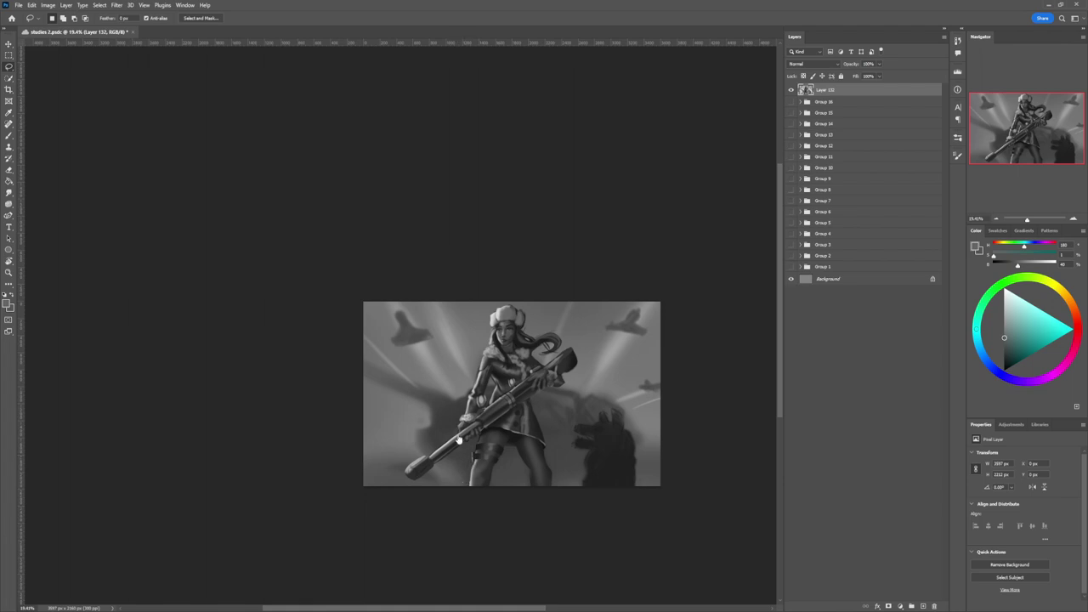
{"action": "mouse_move", "coordinate": [364, 350]}
{"action": "left_mouse_down"}
{"action": "mouse_move", "coordinate": [432, 391]}
{"action": "mouse_move", "coordinate": [473, 400]}
{"action": "mouse_move", "coordinate": [447, 448]}
{"action": "mouse_move", "coordinate": [432, 456]}
{"action": "mouse_move", "coordinate": [418, 442]}
{"action": "mouse_move", "coordinate": [431, 420]}
{"action": "mouse_move", "coordinate": [420, 405]}
{"action": "mouse_move", "coordinate": [349, 366]}
{"action": "left_mouse_up"}
{"action": "key", "text": "b"}
{"action": "left_click", "coordinate": [449, 414], "text": "alt"}
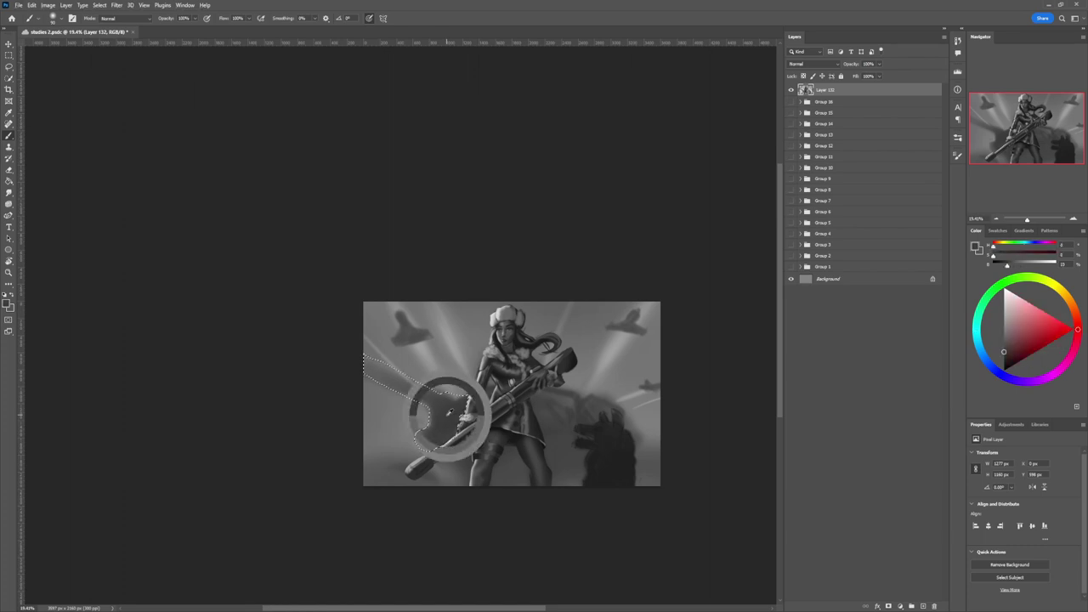
{"action": "left_click_drag", "start_coordinate": [425, 395], "coordinate": [399, 430]}
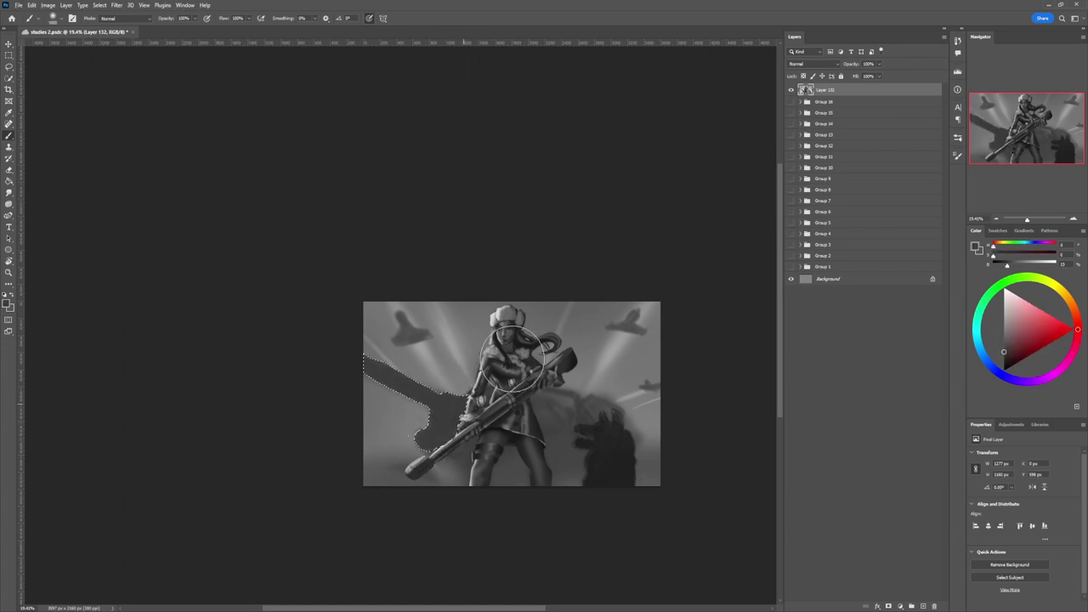
{"action": "key", "text": "l"}
{"action": "key", "text": "ctrl+d"}
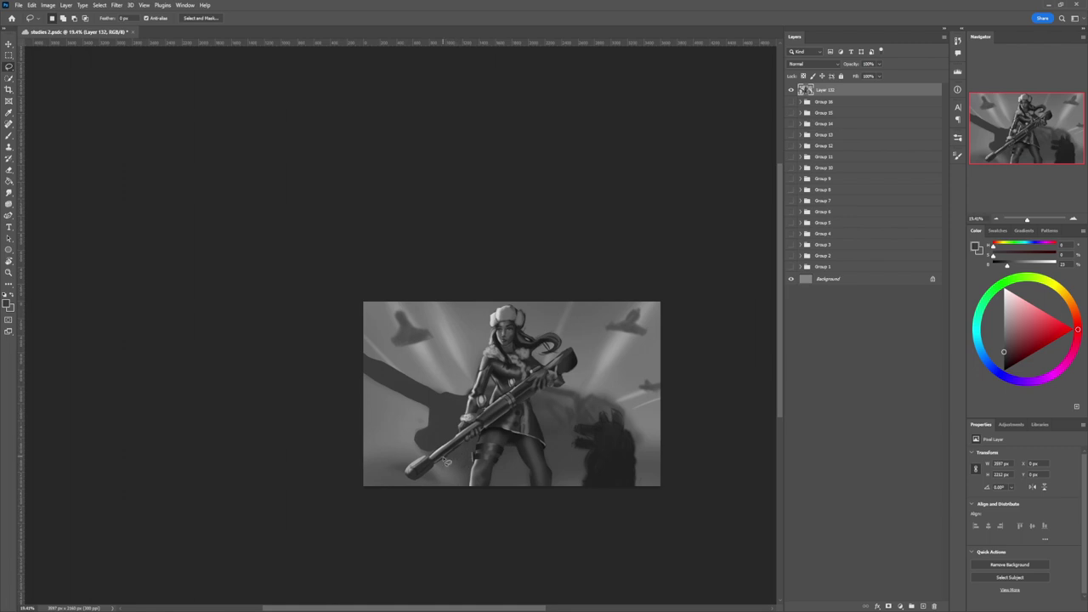
Step: Brush the same dark grey over the lower-left ground with a larger brush
{"action": "key", "text": "b"}
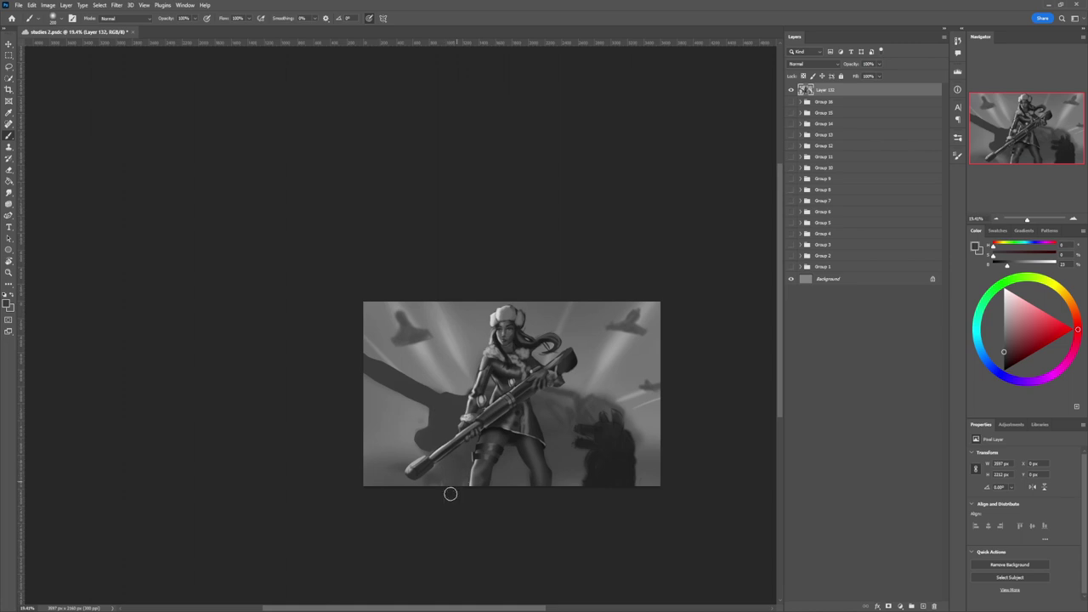
{"action": "key", "text": "bracketright"}
{"action": "key", "text": "bracketright"}
{"action": "key", "text": "bracketright"}
{"action": "key", "text": "bracketright"}
{"action": "key", "text": "bracketright"}
{"action": "key", "text": "bracketright"}
{"action": "mouse_move", "coordinate": [360, 457]}
{"action": "left_mouse_down"}
{"action": "mouse_move", "coordinate": [372, 459]}
{"action": "mouse_move", "coordinate": [368, 448]}
{"action": "mouse_move", "coordinate": [365, 483]}
{"action": "mouse_move", "coordinate": [382, 459]}
{"action": "left_mouse_up"}
{"action": "key", "text": "bracketleft"}
{"action": "key", "text": "bracketleft"}
{"action": "key", "text": "bracketleft"}
{"action": "key", "text": "bracketleft"}
{"action": "key", "text": "bracketleft"}
{"action": "key", "text": "bracketleft"}
{"action": "key", "text": "bracketleft"}
{"action": "key", "text": "bracketleft"}
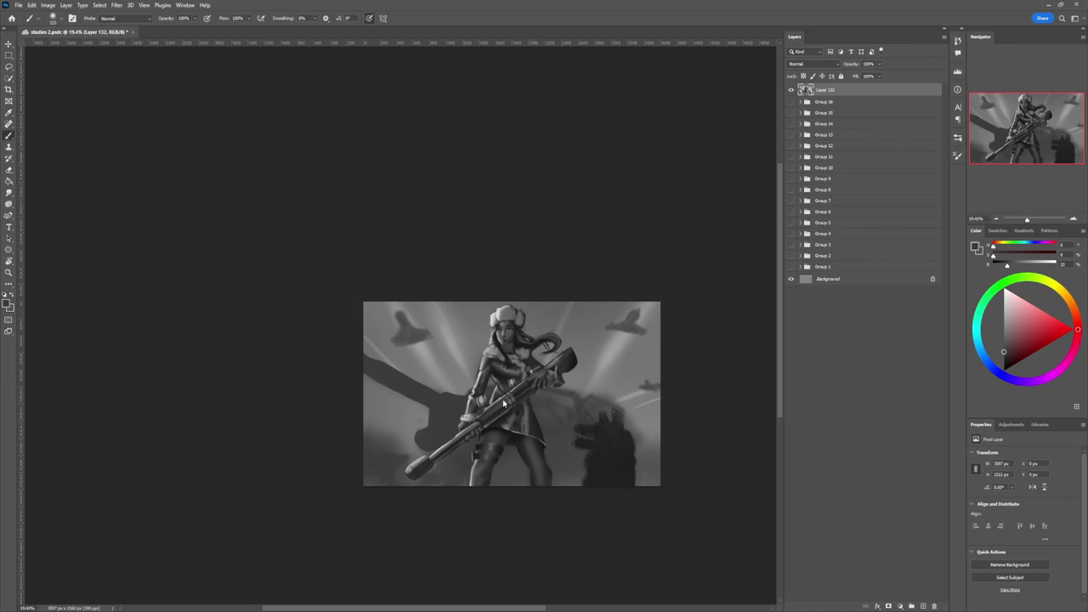
Step: Lasso the background silhouette between the woman and the creature and fill it with the same dark grey
{"action": "key", "text": "l"}
{"action": "mouse_move", "coordinate": [546, 395]}
{"action": "left_mouse_down"}
{"action": "mouse_move", "coordinate": [587, 393]}
{"action": "mouse_move", "coordinate": [612, 407]}
{"action": "mouse_move", "coordinate": [617, 426]}
{"action": "mouse_move", "coordinate": [602, 418]}
{"action": "mouse_move", "coordinate": [579, 429]}
{"action": "mouse_move", "coordinate": [594, 440]}
{"action": "mouse_move", "coordinate": [578, 449]}
{"action": "mouse_move", "coordinate": [586, 474]}
{"action": "mouse_move", "coordinate": [554, 487]}
{"action": "mouse_move", "coordinate": [540, 426]}
{"action": "left_mouse_up"}
{"action": "mouse_move", "coordinate": [534, 403]}
{"action": "left_mouse_down"}
{"action": "mouse_move", "coordinate": [551, 391]}
{"action": "mouse_move", "coordinate": [547, 425]}
{"action": "mouse_move", "coordinate": [564, 485]}
{"action": "mouse_move", "coordinate": [552, 417]}
{"action": "left_mouse_up"}
{"action": "key", "text": "b"}
{"action": "key", "text": "ctrl+d"}
{"action": "key", "text": "l"}
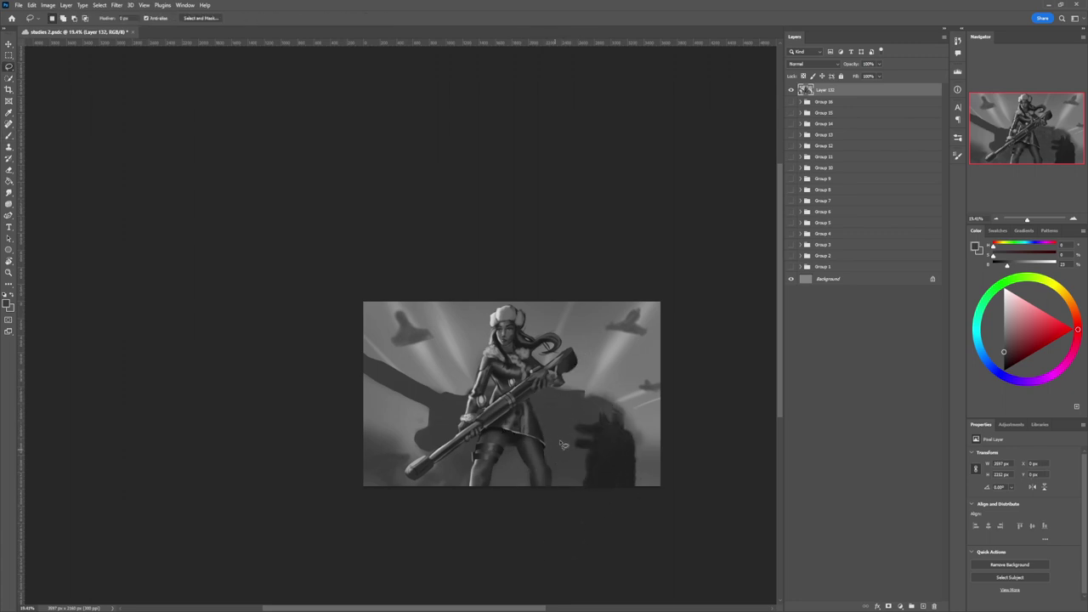
Step: Brush light grey over the creature's snout with a small brush at 51% flow
{"action": "key", "text": "z"}
{"action": "mouse_move", "coordinate": [554, 468]}
{"action": "left_mouse_down"}
{"action": "mouse_move", "coordinate": [519, 472]}
{"action": "mouse_move", "coordinate": [529, 514]}
{"action": "mouse_move", "coordinate": [553, 468]}
{"action": "mouse_move", "coordinate": [569, 485]}
{"action": "mouse_move", "coordinate": [659, 459]}
{"action": "left_mouse_up"}
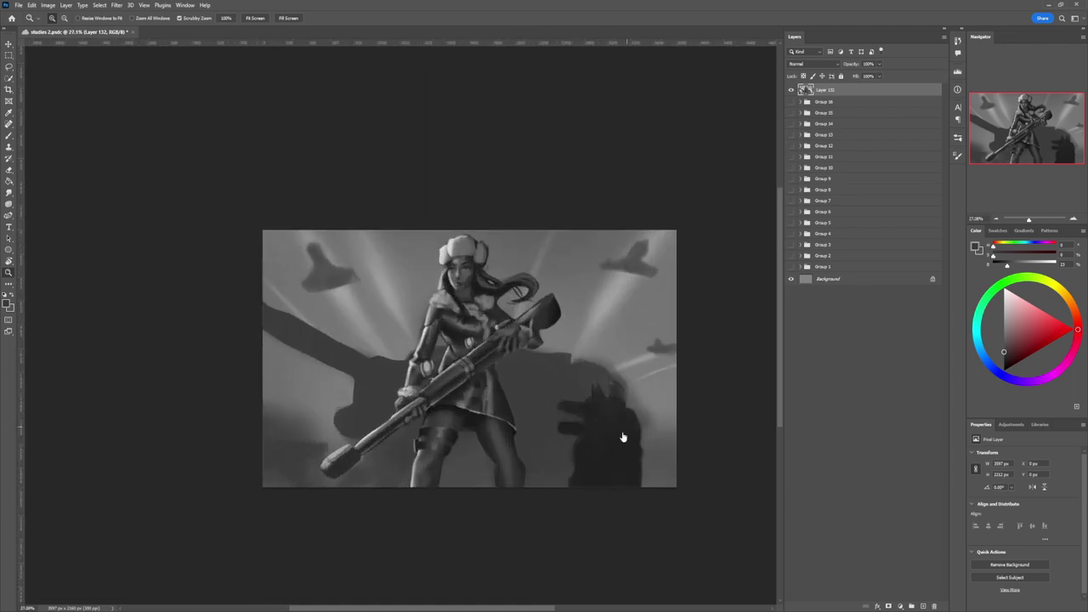
{"action": "key", "text": "b"}
{"action": "key", "text": "["}
{"action": "key", "text": "["}
{"action": "key", "text": "["}
{"action": "left_click", "coordinate": [1003, 321]}
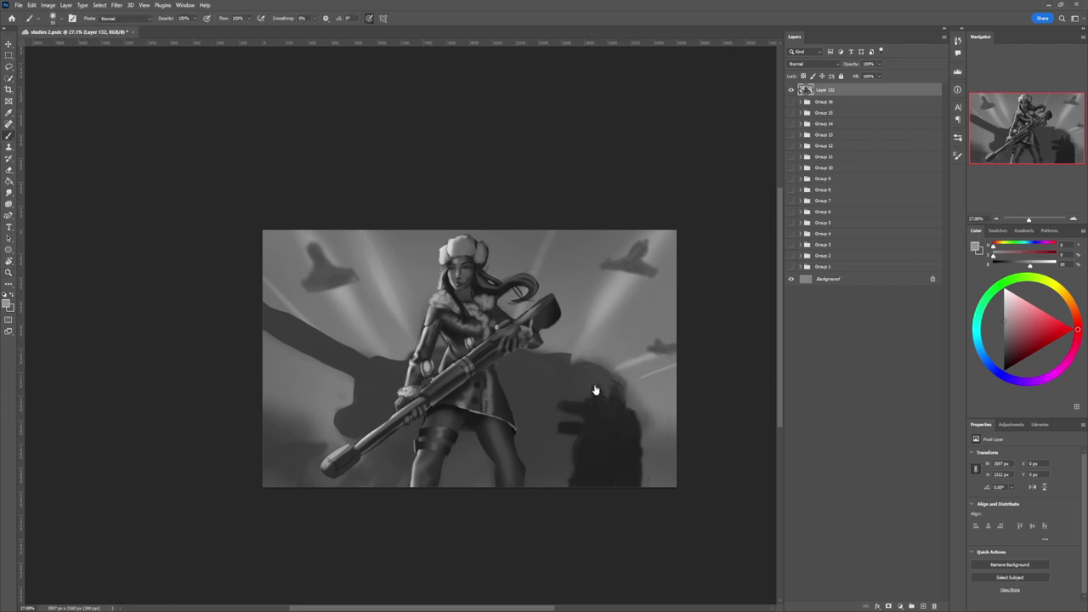
{"action": "key", "text": "shift+5"}
{"action": "key", "text": "shift+1"}
{"action": "key", "text": "["}
{"action": "key", "text": "["}
{"action": "key", "text": "["}
{"action": "key", "text": "["}
{"action": "key", "text": "["}
{"action": "key", "text": "["}
{"action": "mouse_move", "coordinate": [567, 407]}
{"action": "left_mouse_down"}
{"action": "mouse_move", "coordinate": [591, 401]}
{"action": "mouse_move", "coordinate": [582, 410]}
{"action": "left_mouse_up"}
Step: Paint the creature's head, neck and body in mid grey at 37% brightness
{"action": "left_click", "coordinate": [1004, 329]}
{"action": "left_click", "coordinate": [1004, 340]}
{"action": "key", "text": "bracketright"}
{"action": "key", "text": "bracketright"}
{"action": "mouse_move", "coordinate": [597, 404]}
{"action": "left_mouse_down"}
{"action": "mouse_move", "coordinate": [595, 424]}
{"action": "mouse_move", "coordinate": [600, 407]}
{"action": "mouse_move", "coordinate": [590, 425]}
{"action": "mouse_move", "coordinate": [563, 430]}
{"action": "mouse_move", "coordinate": [591, 431]}
{"action": "mouse_move", "coordinate": [565, 429]}
{"action": "mouse_move", "coordinate": [596, 427]}
{"action": "mouse_move", "coordinate": [607, 404]}
{"action": "mouse_move", "coordinate": [614, 450]}
{"action": "mouse_move", "coordinate": [602, 458]}
{"action": "mouse_move", "coordinate": [612, 471]}
{"action": "mouse_move", "coordinate": [614, 410]}
{"action": "mouse_move", "coordinate": [614, 472]}
{"action": "mouse_move", "coordinate": [590, 461]}
{"action": "left_mouse_up"}
{"action": "key", "text": "]"}
{"action": "key", "text": "]"}
{"action": "key", "text": "]"}
{"action": "key", "text": "]"}
{"action": "key", "text": "]"}
{"action": "key", "text": "]"}
{"action": "key", "text": "]"}
{"action": "key", "text": "]"}
{"action": "key", "text": "]"}
{"action": "key", "text": "]"}
{"action": "key", "text": "]"}
{"action": "key", "text": "]"}
{"action": "key", "text": "]"}
{"action": "key", "text": "]"}
Step: Block in the creature's open jaws, face and chest in grey at 37% brightness with a smaller brush at 51% flow
{"action": "key", "text": "["}
{"action": "key", "text": "["}
{"action": "key", "text": "["}
{"action": "key", "text": "["}
{"action": "key", "text": "["}
{"action": "key", "text": "["}
{"action": "key", "text": "["}
{"action": "key", "text": "["}
{"action": "key", "text": "["}
{"action": "left_click", "coordinate": [1003, 353]}
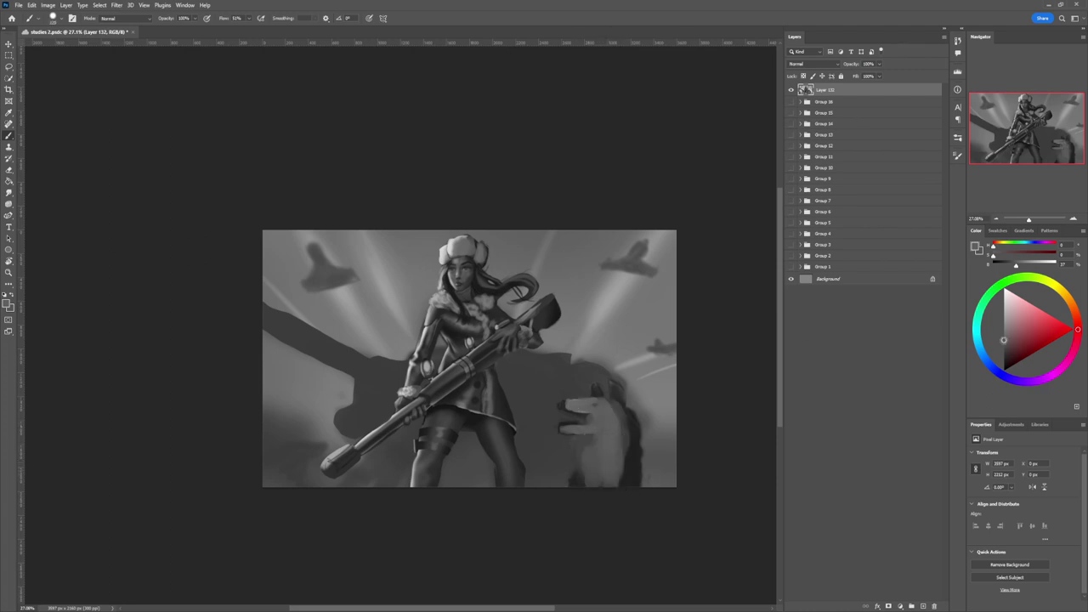
Step: Detail the creature's eye, nose and upper muzzle with a small brush, using greys sampled from the painting
{"action": "key", "text": "["}
{"action": "key", "text": "["}
{"action": "key", "text": "["}
{"action": "key", "text": "["}
{"action": "key", "text": "["}
{"action": "key", "text": "["}
{"action": "left_click", "coordinate": [579, 392], "text": "alt"}
{"action": "left_click_drag", "start_coordinate": [579, 401], "coordinate": [568, 400]}
{"action": "left_click", "coordinate": [561, 406], "text": "alt"}
{"action": "left_click", "coordinate": [569, 405], "text": "alt"}
{"action": "left_click_drag", "start_coordinate": [567, 407], "coordinate": [575, 411]}
{"action": "left_click", "coordinate": [561, 410], "text": "alt"}
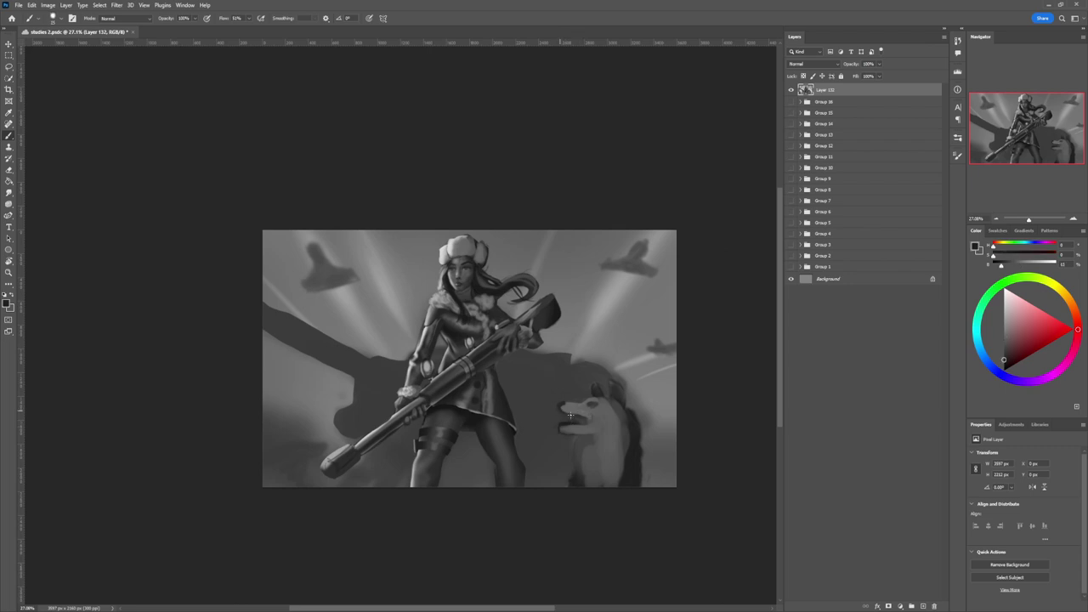
Step: Darken the inside of the creature's mouth and refine its lower jaw with sampled greys
{"action": "left_click_drag", "start_coordinate": [562, 412], "coordinate": [570, 416]}
{"action": "left_click", "coordinate": [582, 426], "text": "alt"}
{"action": "left_click_drag", "start_coordinate": [572, 424], "coordinate": [578, 429]}
{"action": "left_click", "coordinate": [556, 430], "text": "alt"}
{"action": "left_click_drag", "start_coordinate": [560, 429], "coordinate": [574, 436]}
Step: Brush dark, ragged fur over the creature's throat and chest with a sampled dark grey
{"action": "left_click", "coordinate": [578, 476], "text": "alt"}
{"action": "key", "text": "]"}
{"action": "left_click_drag", "start_coordinate": [578, 438], "coordinate": [582, 443]}
{"action": "key", "text": "["}
{"action": "key", "text": "]"}
{"action": "key", "text": "]"}
{"action": "mouse_move", "coordinate": [583, 468]}
{"action": "left_mouse_down"}
{"action": "mouse_move", "coordinate": [624, 462]}
{"action": "mouse_move", "coordinate": [623, 417]}
{"action": "mouse_move", "coordinate": [621, 465]}
{"action": "mouse_move", "coordinate": [590, 477]}
{"action": "mouse_move", "coordinate": [584, 453]}
{"action": "mouse_move", "coordinate": [590, 464]}
{"action": "mouse_move", "coordinate": [612, 437]}
{"action": "left_mouse_up"}
{"action": "key", "text": "["}
{"action": "key", "text": "["}
{"action": "key", "text": "["}
{"action": "key", "text": "["}
{"action": "key", "text": "["}
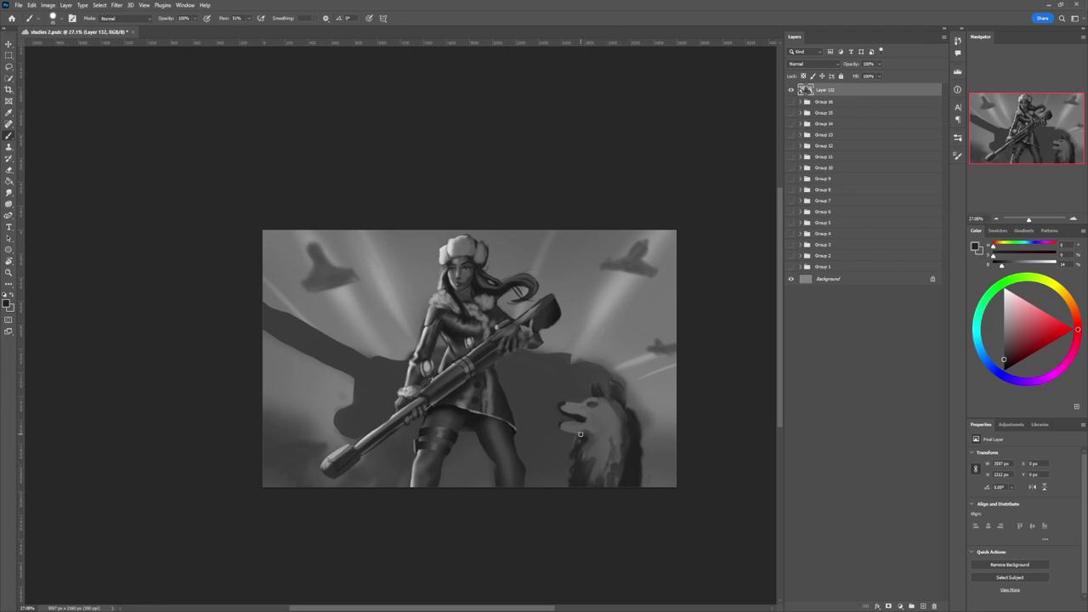
Step: Blend the dark fur on the creature's chest with a much larger brush in grey at 14% brightness
{"action": "key", "text": "bracketright"}
{"action": "key", "text": "bracketright"}
{"action": "key", "text": "bracketright"}
{"action": "key", "text": "bracketright"}
{"action": "key", "text": "bracketright"}
{"action": "key", "text": "bracketright"}
{"action": "key", "text": "bracketright"}
{"action": "key", "text": "bracketright"}
{"action": "mouse_move", "coordinate": [590, 454]}
{"action": "left_mouse_down"}
{"action": "mouse_move", "coordinate": [586, 432]}
{"action": "mouse_move", "coordinate": [568, 430]}
{"action": "mouse_move", "coordinate": [590, 456]}
{"action": "mouse_move", "coordinate": [592, 443]}
{"action": "left_mouse_up"}
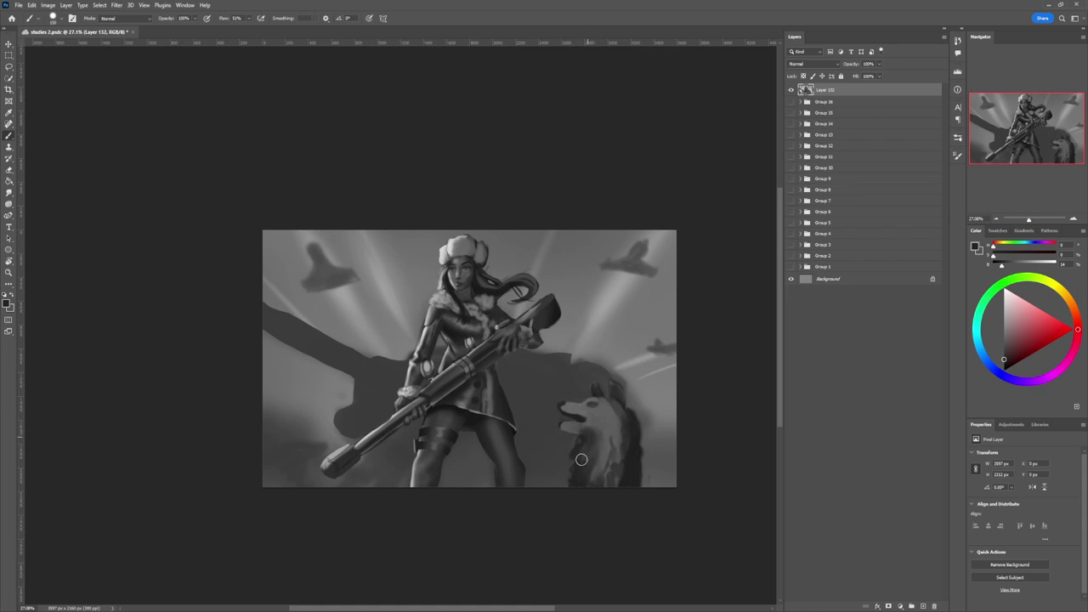
Step: Paint the teeth and hanging tongue in the creature's open mouth with a fine brush and sampled greys
{"action": "key", "text": "bracketleft"}
{"action": "key", "text": "bracketleft"}
{"action": "key", "text": "bracketleft"}
{"action": "key", "text": "bracketleft"}
{"action": "key", "text": "bracketleft"}
{"action": "key", "text": "bracketleft"}
{"action": "key", "text": "bracketleft"}
{"action": "left_click", "coordinate": [575, 425], "text": "alt"}
{"action": "left_click", "coordinate": [581, 418], "text": "alt"}
{"action": "key", "text": "bracketleft"}
{"action": "key", "text": "bracketleft"}
{"action": "key", "text": "bracketleft"}
{"action": "key", "text": "bracketleft"}
{"action": "left_click", "coordinate": [570, 424], "text": "alt"}
{"action": "key", "text": "bracketright"}
{"action": "key", "text": "bracketright"}
{"action": "key", "text": "bracketright"}
{"action": "left_click", "coordinate": [564, 424], "text": "alt"}
{"action": "key", "text": "bracketleft"}
{"action": "key", "text": "bracketleft"}
{"action": "left_click", "coordinate": [572, 423], "text": "alt"}
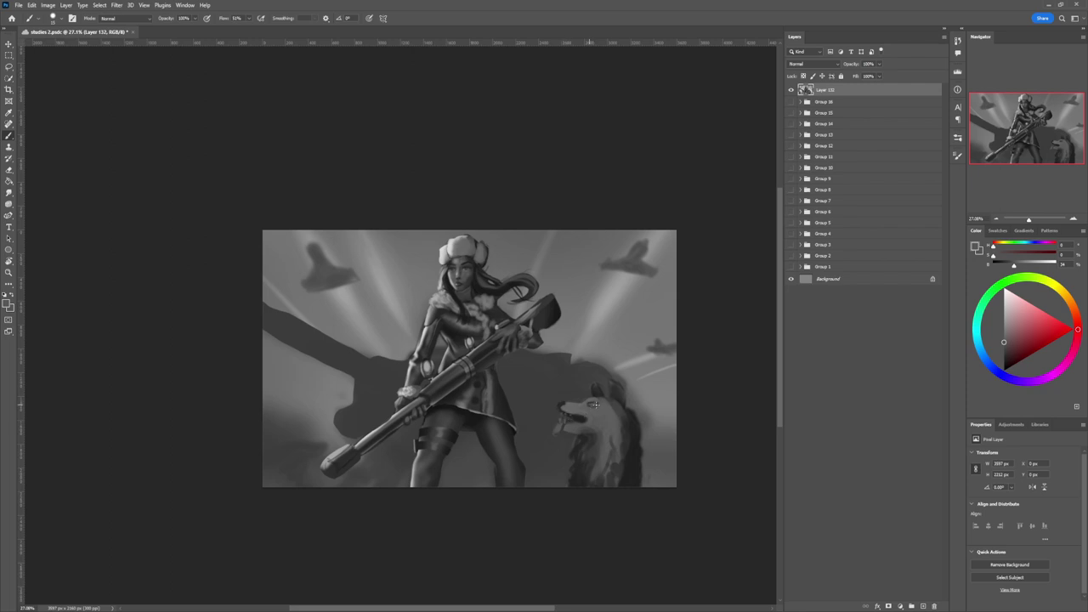
{"action": "left_click", "coordinate": [590, 405], "text": "alt"}
{"action": "key", "text": "bracketright"}
{"action": "key", "text": "bracketright"}
{"action": "key", "text": "bracketright"}
{"action": "left_click_drag", "start_coordinate": [562, 406], "coordinate": [597, 414]}
{"action": "key", "text": "ctrl+z"}
Step: Brush a light grey highlight onto the creature's rear ear with a smaller brush
{"action": "left_click", "coordinate": [598, 415], "text": "alt"}
{"action": "left_click", "coordinate": [1003, 315]}
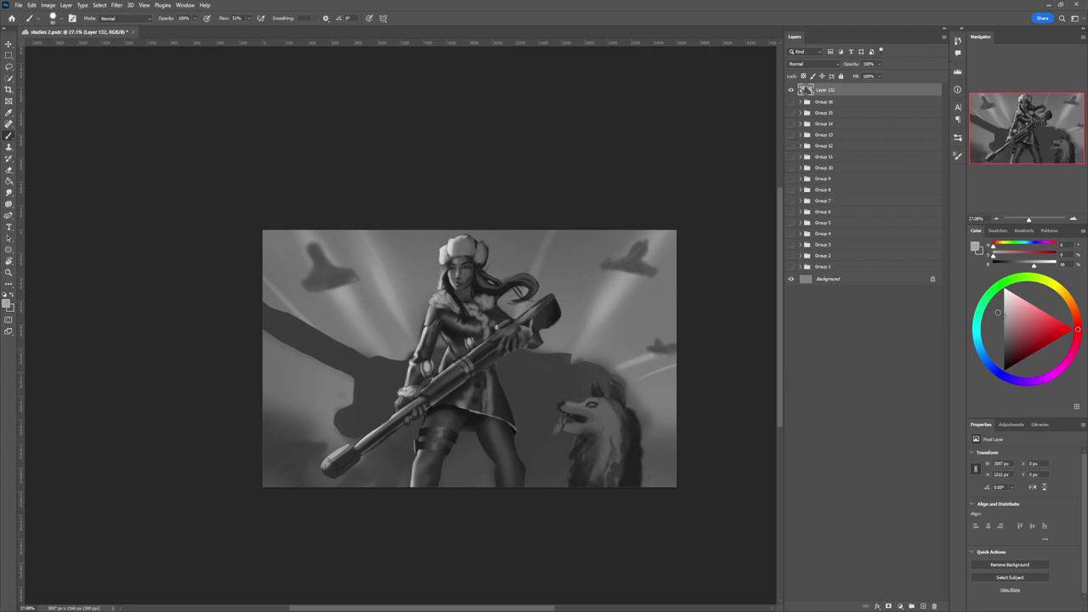
{"action": "left_click", "coordinate": [1006, 311]}
{"action": "key", "text": "["}
{"action": "mouse_move", "coordinate": [614, 399]}
{"action": "left_mouse_down"}
{"action": "mouse_move", "coordinate": [614, 384]}
{"action": "mouse_move", "coordinate": [619, 405]}
{"action": "left_mouse_up"}
Step: Shade the fur along the creature's neck and back with sampled dark and mid greys
{"action": "left_click", "coordinate": [631, 432], "text": "alt"}
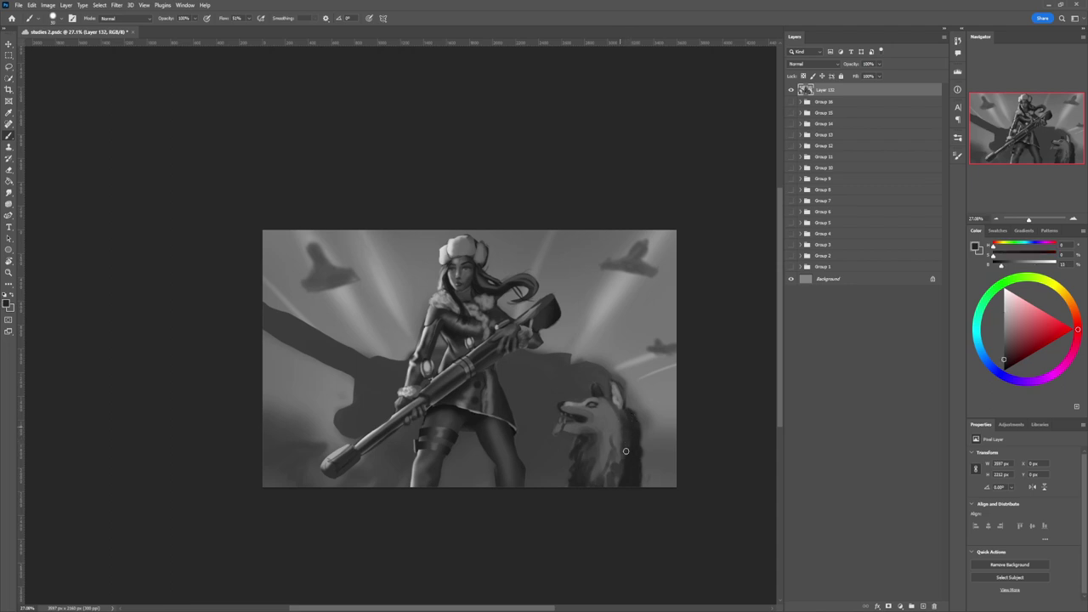
{"action": "left_click", "coordinate": [618, 428], "text": "alt"}
{"action": "mouse_move", "coordinate": [624, 455]}
{"action": "left_mouse_down"}
{"action": "mouse_move", "coordinate": [622, 425]}
{"action": "mouse_move", "coordinate": [627, 467]}
{"action": "mouse_move", "coordinate": [622, 425]}
{"action": "mouse_move", "coordinate": [628, 490]}
{"action": "left_mouse_up"}
{"action": "key", "text": "z"}
{"action": "left_click_drag", "start_coordinate": [579, 430], "coordinate": [563, 387]}
{"action": "mouse_move", "coordinate": [608, 461]}
{"action": "left_mouse_down"}
{"action": "mouse_move", "coordinate": [608, 422]}
{"action": "mouse_move", "coordinate": [644, 424]}
{"action": "left_mouse_up"}
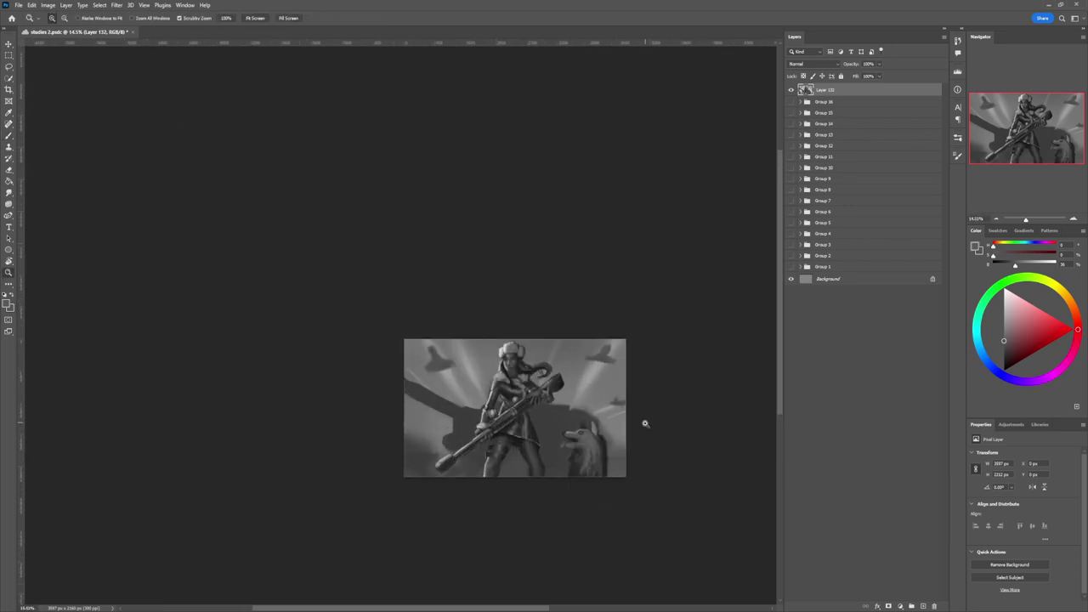
{"action": "left_click_drag", "start_coordinate": [588, 480], "coordinate": [600, 488]}
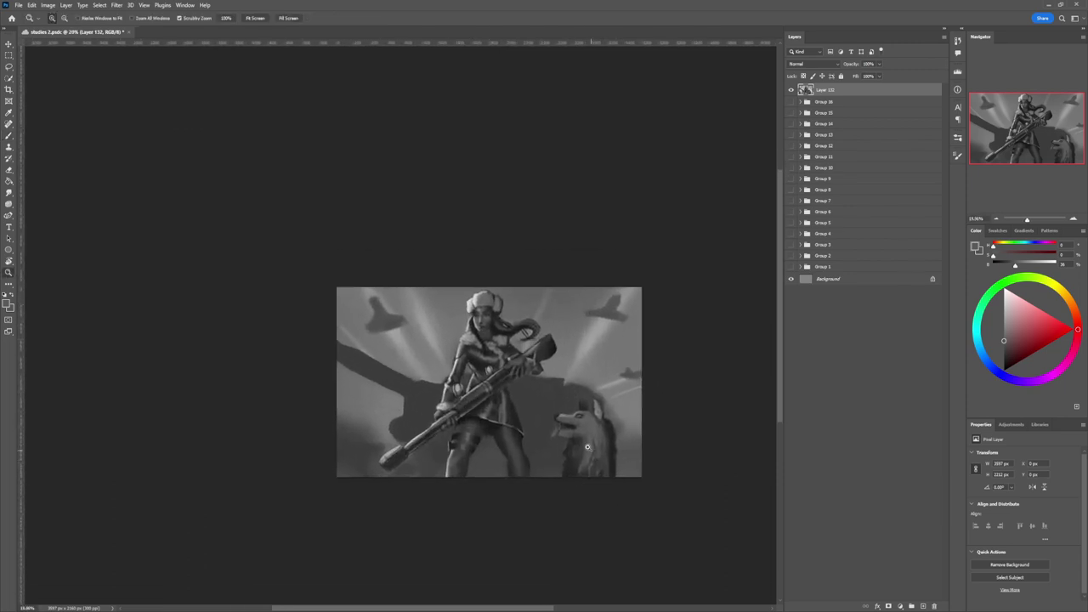
{"action": "left_click_drag", "start_coordinate": [589, 448], "coordinate": [594, 448]}
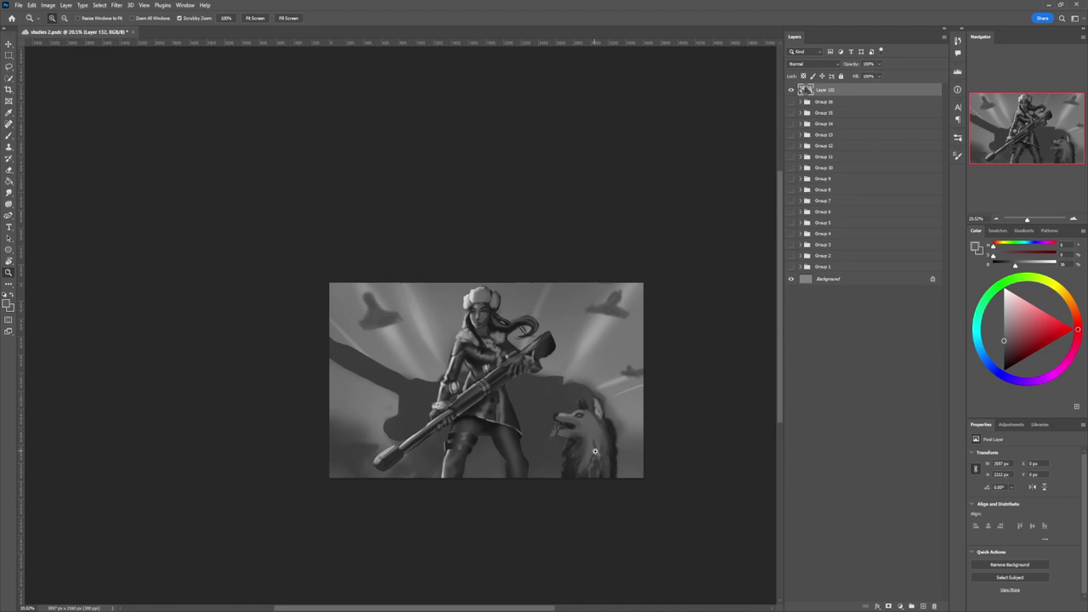
{"action": "left_click", "coordinate": [596, 450]}
{"action": "key", "text": "b"}
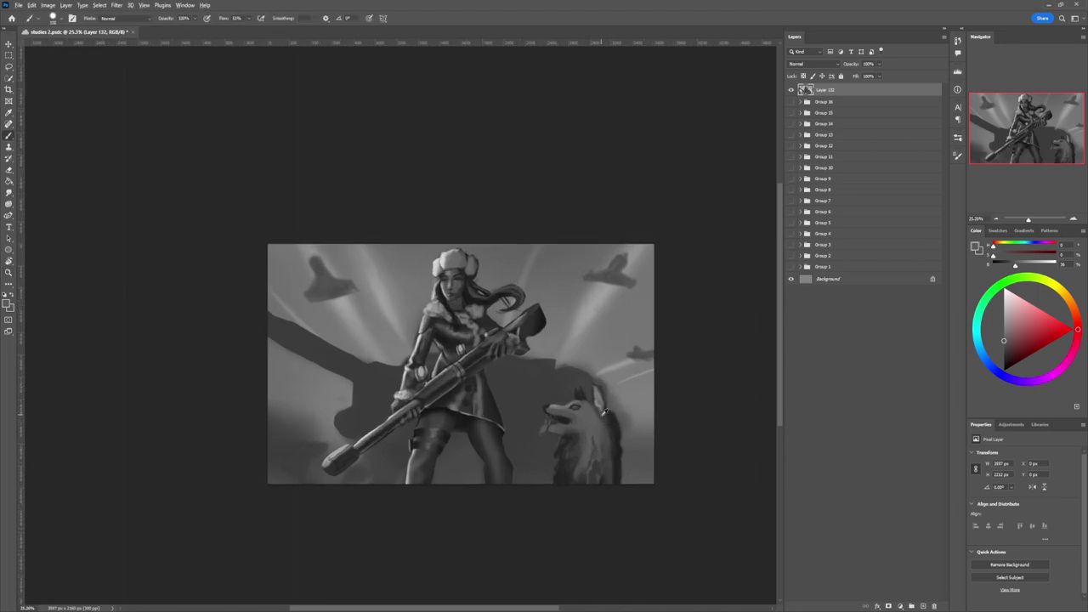
{"action": "left_click", "coordinate": [600, 413], "text": "alt"}
Step: Lasso the lower background between the woman's legs, behind the rifle and around the creature, excluding both figures
{"action": "key", "text": "z"}
{"action": "scroll", "coordinate": [505, 446], "scroll_direction": "down", "scroll_amount": 3}
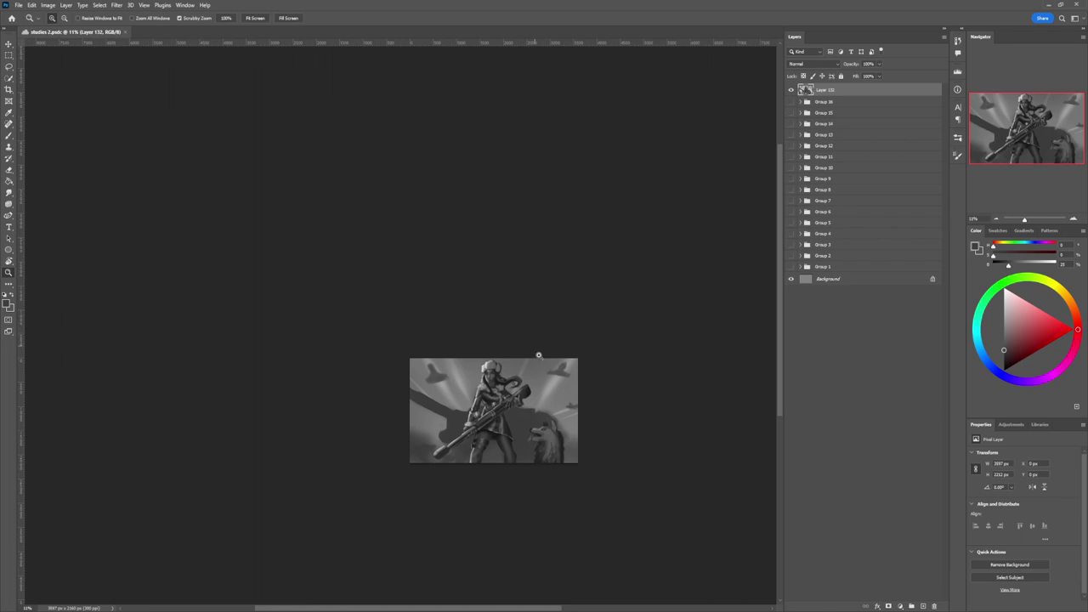
{"action": "scroll", "coordinate": [519, 467], "scroll_direction": "up", "scroll_amount": 1}
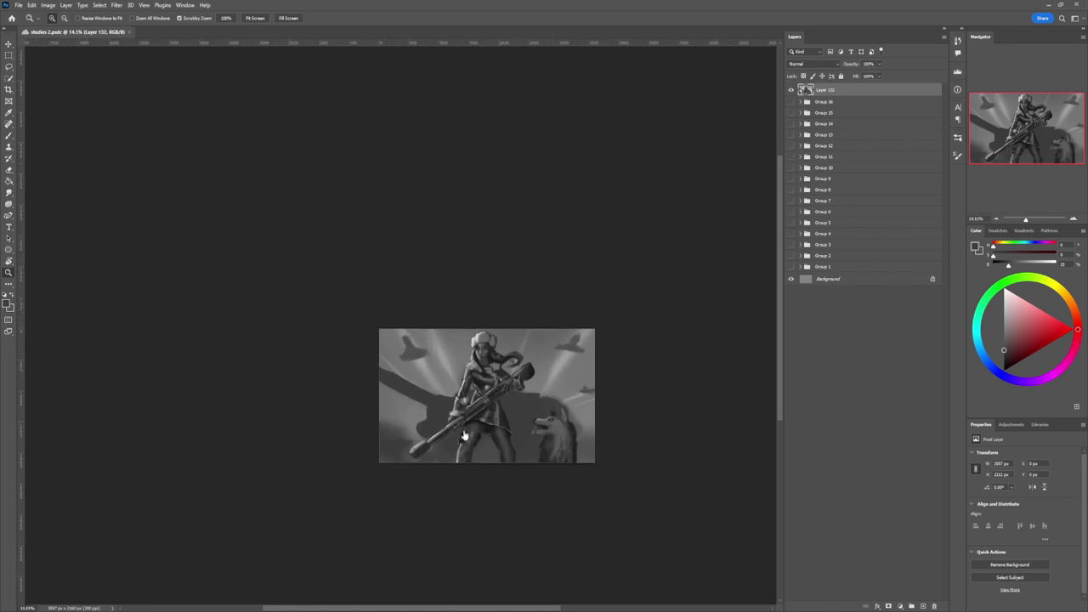
{"action": "key", "text": "l"}
{"action": "mouse_move", "coordinate": [473, 470]}
{"action": "left_mouse_down"}
{"action": "mouse_move", "coordinate": [489, 435]}
{"action": "mouse_move", "coordinate": [513, 465]}
{"action": "left_mouse_up"}
{"action": "mouse_move", "coordinate": [527, 464]}
{"action": "left_mouse_down"}
{"action": "mouse_move", "coordinate": [516, 470]}
{"action": "mouse_move", "coordinate": [507, 397]}
{"action": "mouse_move", "coordinate": [536, 394]}
{"action": "mouse_move", "coordinate": [553, 410]}
{"action": "mouse_move", "coordinate": [534, 432]}
{"action": "mouse_move", "coordinate": [544, 468]}
{"action": "mouse_move", "coordinate": [528, 476]}
{"action": "left_mouse_up"}
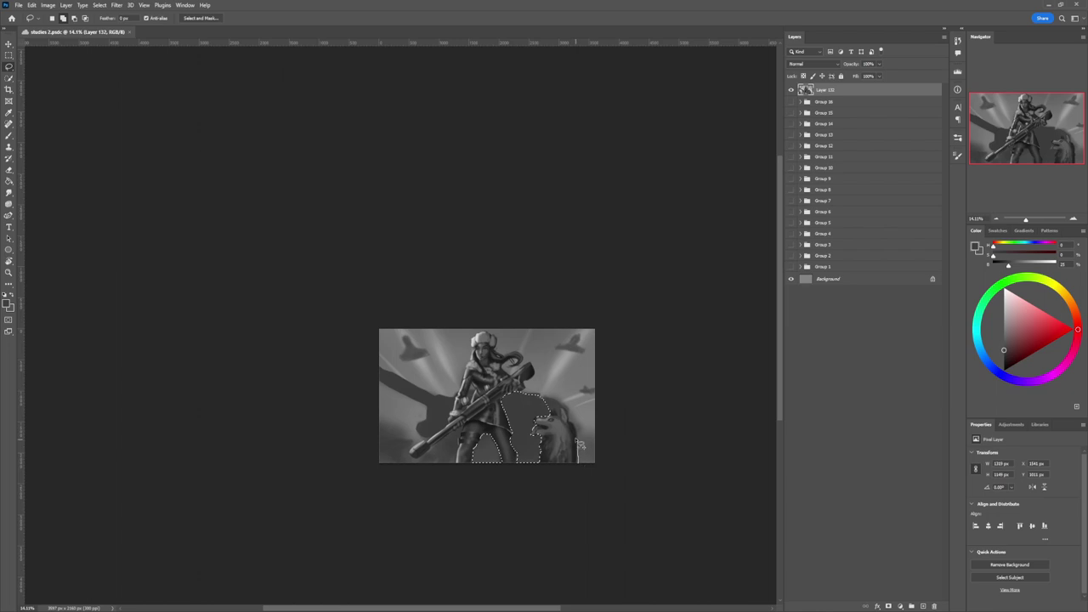
{"action": "mouse_move", "coordinate": [558, 413]}
{"action": "left_mouse_down"}
{"action": "mouse_move", "coordinate": [557, 396]}
{"action": "mouse_move", "coordinate": [599, 403]}
{"action": "mouse_move", "coordinate": [586, 491]}
{"action": "mouse_move", "coordinate": [572, 501]}
{"action": "left_mouse_up"}
{"action": "mouse_move", "coordinate": [473, 460]}
{"action": "left_mouse_down"}
{"action": "mouse_move", "coordinate": [451, 424]}
{"action": "mouse_move", "coordinate": [420, 464]}
{"action": "mouse_move", "coordinate": [416, 446]}
{"action": "mouse_move", "coordinate": [441, 435]}
{"action": "mouse_move", "coordinate": [434, 397]}
{"action": "mouse_move", "coordinate": [380, 413]}
{"action": "mouse_move", "coordinate": [367, 493]}
{"action": "mouse_move", "coordinate": [442, 534]}
{"action": "left_mouse_up"}
{"action": "key", "text": "b"}
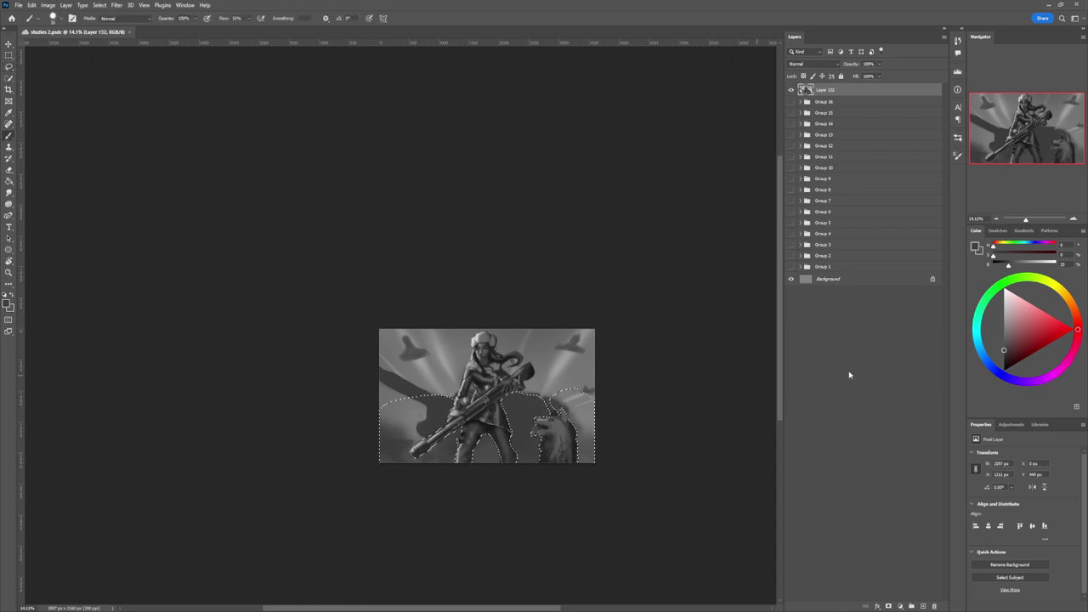
Step: Brush grey at 65% brightness along the bottom of the selected background with a very large brush at 100% flow, and deselect
{"action": "left_click_drag", "start_coordinate": [1003, 350], "coordinate": [1001, 320]}
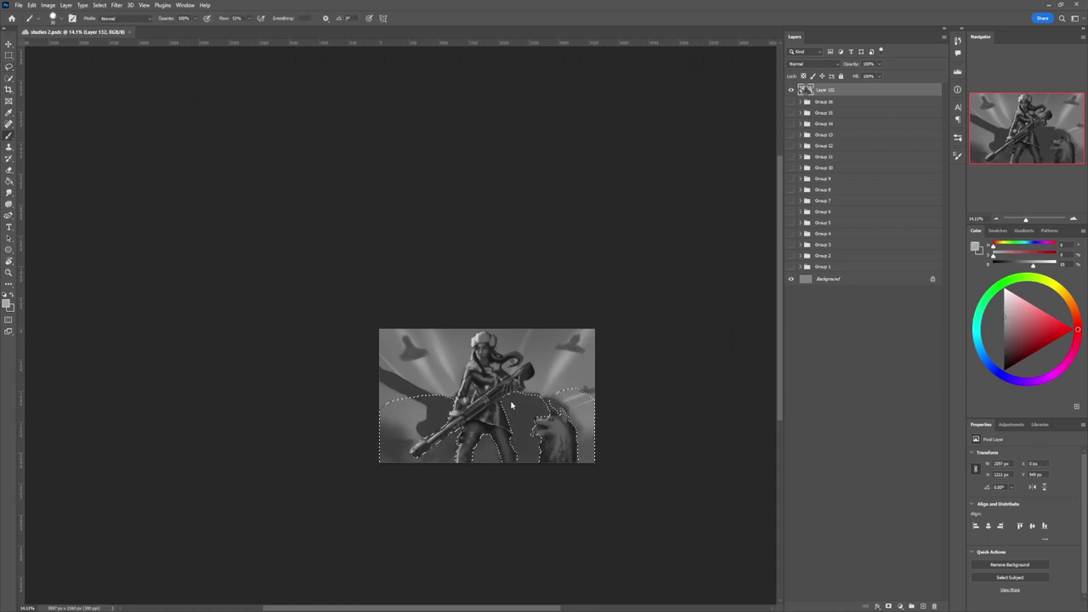
{"action": "left_click", "coordinate": [658, 415]}
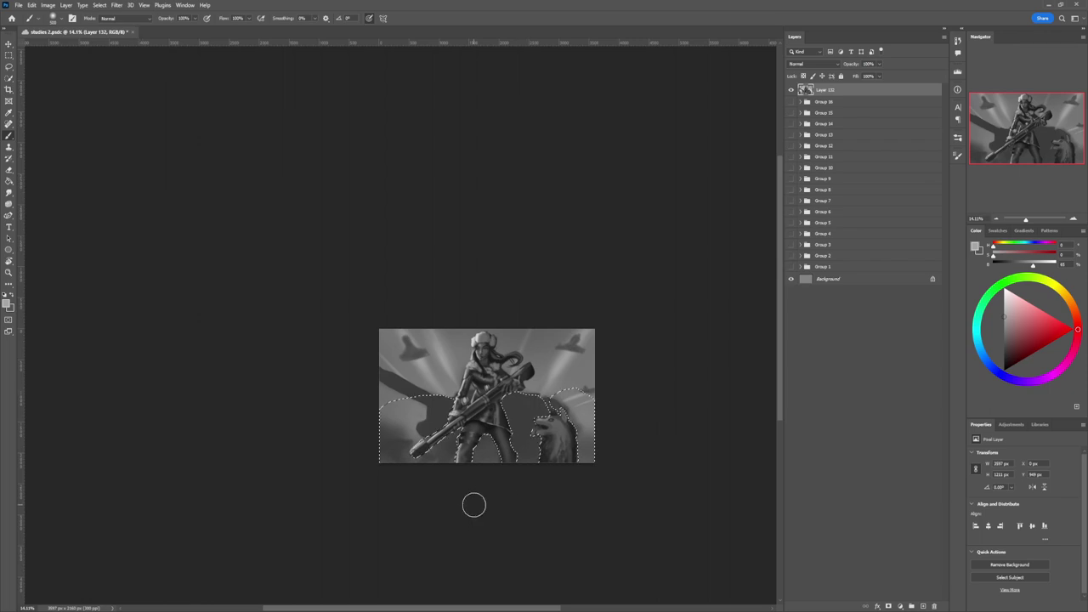
{"action": "key", "text": "bracketright"}
{"action": "key", "text": "bracketright"}
{"action": "key", "text": "bracketright"}
{"action": "key", "text": "bracketright"}
{"action": "key", "text": "bracketright"}
{"action": "key", "text": "bracketright"}
{"action": "key", "text": "bracketright"}
{"action": "key", "text": "bracketright"}
{"action": "key", "text": "bracketright"}
{"action": "key", "text": "bracketright"}
{"action": "key", "text": "bracketright"}
{"action": "key", "text": "bracketright"}
{"action": "key", "text": "bracketright"}
{"action": "key", "text": "bracketright"}
{"action": "key", "text": "bracketright"}
{"action": "key", "text": "bracketright"}
{"action": "key", "text": "bracketright"}
{"action": "key", "text": "bracketright"}
{"action": "key", "text": "bracketright"}
{"action": "key", "text": "bracketright"}
{"action": "left_click", "coordinate": [635, 447]}
{"action": "key", "text": "bracketright"}
{"action": "key", "text": "bracketright"}
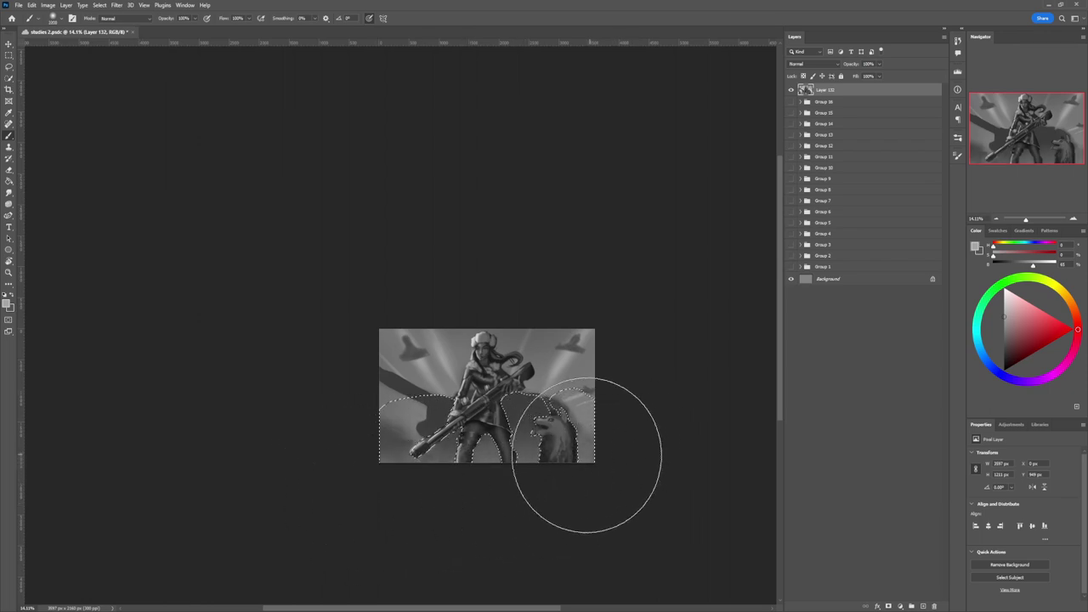
{"action": "key", "text": "ctrl+d"}
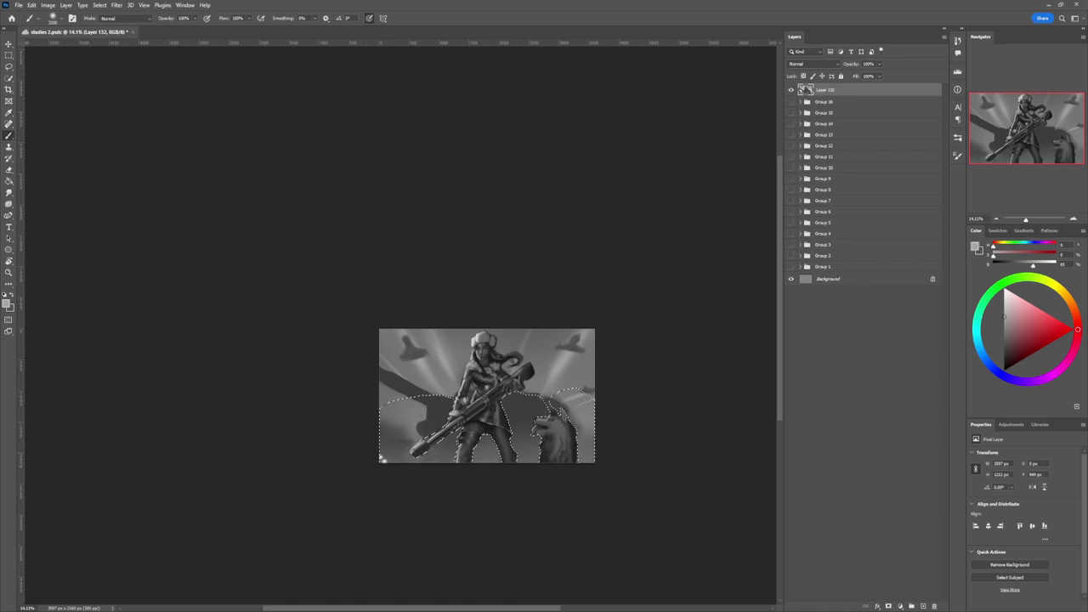
Step: Lasso the background patch beside the rifle barrel, below the dark slanted shape, and brush in a soft light grey glow at 89% brightness
{"action": "key", "text": "l"}
{"action": "mouse_move", "coordinate": [420, 424]}
{"action": "left_mouse_down"}
{"action": "mouse_move", "coordinate": [424, 439]}
{"action": "mouse_move", "coordinate": [380, 401]}
{"action": "mouse_move", "coordinate": [384, 384]}
{"action": "mouse_move", "coordinate": [427, 413]}
{"action": "left_mouse_up"}
{"action": "key", "text": "b"}
{"action": "left_click", "coordinate": [1001, 297]}
{"action": "mouse_move", "coordinate": [438, 404]}
{"action": "left_mouse_down"}
{"action": "mouse_move", "coordinate": [413, 430]}
{"action": "mouse_move", "coordinate": [413, 450]}
{"action": "left_mouse_up"}
{"action": "key", "text": "ctrl+z"}
{"action": "key", "text": "["}
{"action": "key", "text": "["}
{"action": "key", "text": "["}
{"action": "key", "text": "["}
{"action": "key", "text": "["}
{"action": "key", "text": "["}
{"action": "key", "text": "["}
{"action": "key", "text": "["}
{"action": "left_click", "coordinate": [409, 432]}
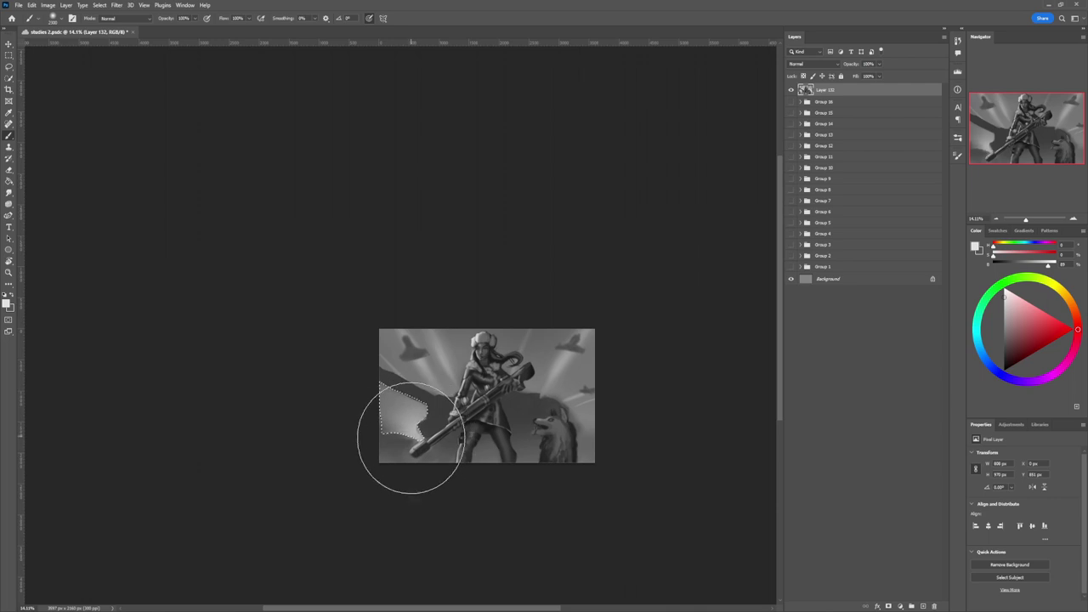
{"action": "left_click", "coordinate": [414, 434]}
{"action": "key", "text": "["}
{"action": "key", "text": "["}
{"action": "key", "text": "["}
{"action": "key", "text": "["}
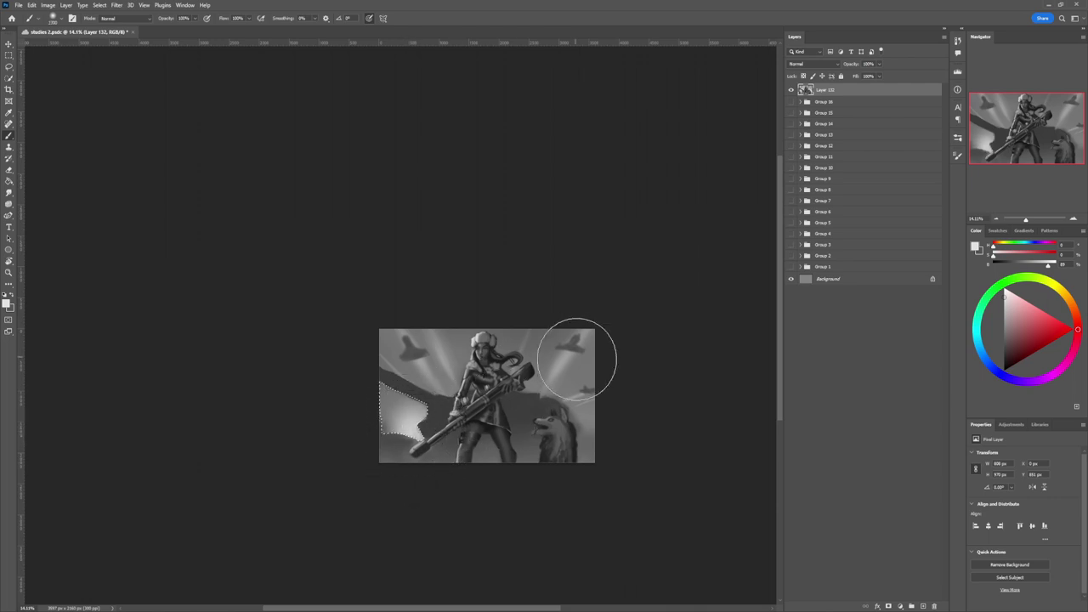
Step: Lasso the background between the creature's back and the canvas edge, brush a soft light grey glow into it with a large brush, and deselect
{"action": "key", "text": "l"}
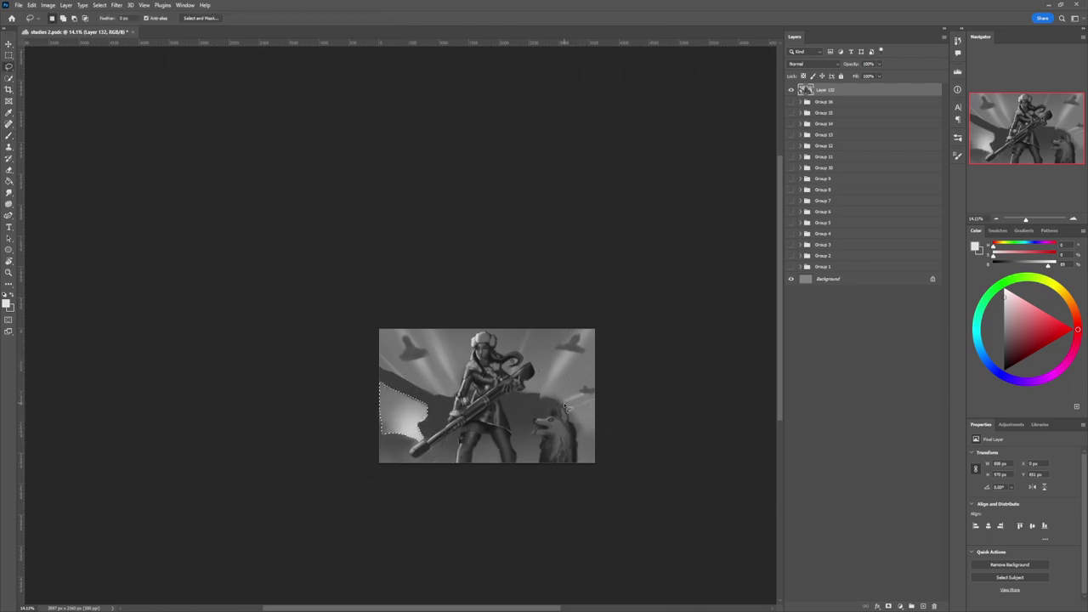
{"action": "key", "text": "ctrl+d"}
{"action": "mouse_move", "coordinate": [578, 430]}
{"action": "left_mouse_down"}
{"action": "mouse_move", "coordinate": [583, 442]}
{"action": "mouse_move", "coordinate": [600, 432]}
{"action": "mouse_move", "coordinate": [600, 371]}
{"action": "mouse_move", "coordinate": [552, 374]}
{"action": "left_mouse_up"}
{"action": "key", "text": "b"}
{"action": "key", "text": "bracketright"}
{"action": "key", "text": "bracketright"}
{"action": "key", "text": "bracketright"}
{"action": "key", "text": "bracketright"}
{"action": "key", "text": "bracketright"}
{"action": "key", "text": "bracketright"}
{"action": "key", "text": "bracketright"}
{"action": "key", "text": "bracketright"}
{"action": "mouse_move", "coordinate": [584, 441]}
{"action": "left_mouse_down"}
{"action": "mouse_move", "coordinate": [595, 444]}
{"action": "mouse_move", "coordinate": [583, 435]}
{"action": "mouse_move", "coordinate": [563, 454]}
{"action": "mouse_move", "coordinate": [572, 432]}
{"action": "mouse_move", "coordinate": [593, 433]}
{"action": "mouse_move", "coordinate": [580, 428]}
{"action": "mouse_move", "coordinate": [597, 418]}
{"action": "left_mouse_up"}
{"action": "key", "text": "ctrl+d"}
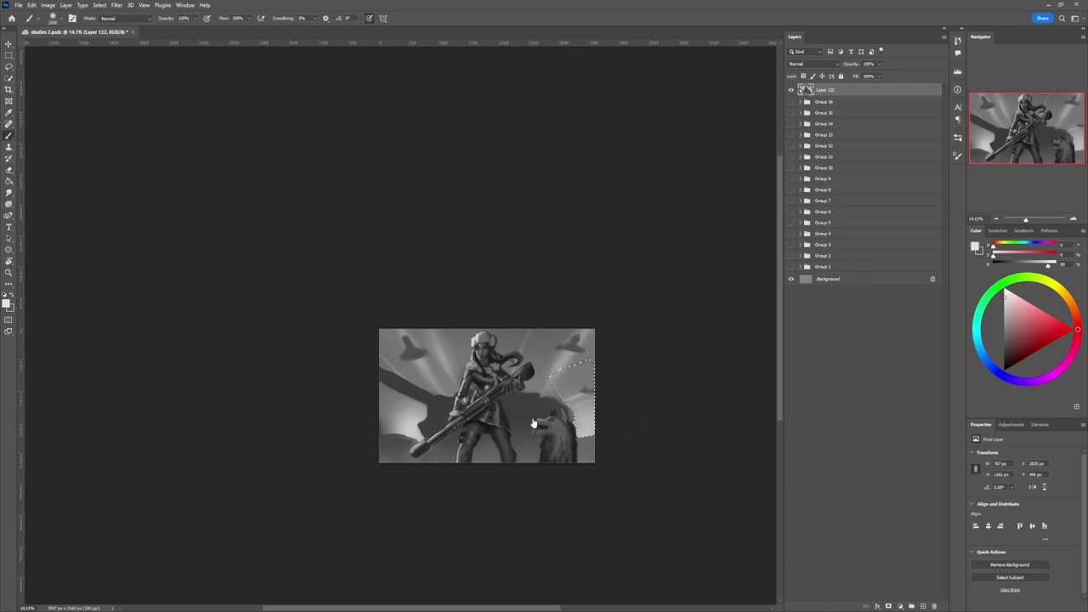
Step: Add a new empty layer above the painting and reduce the brush size considerably
{"action": "key", "text": "l"}
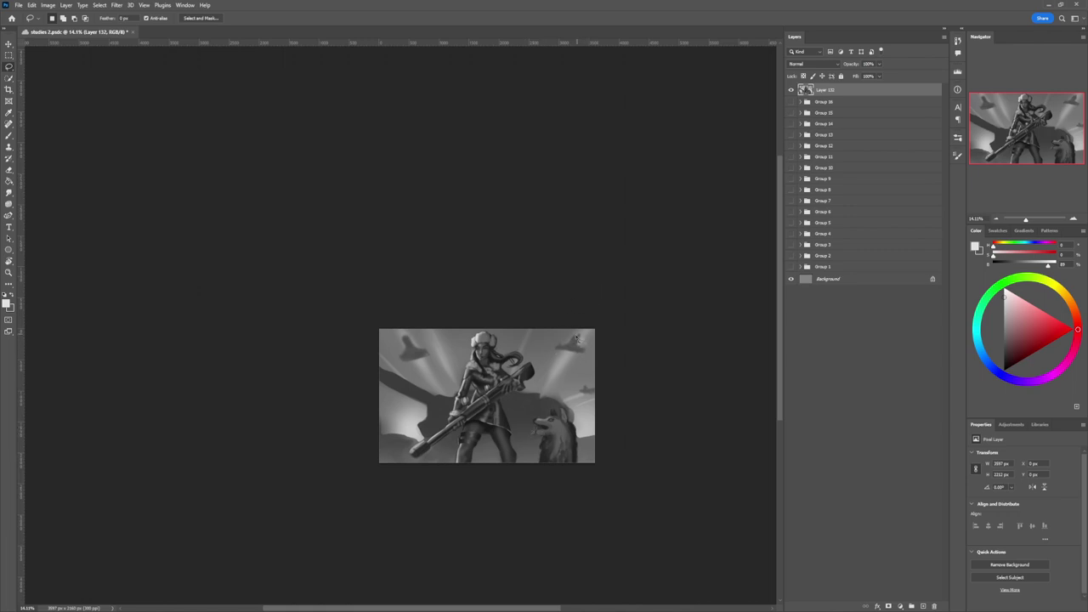
{"action": "key", "text": "z"}
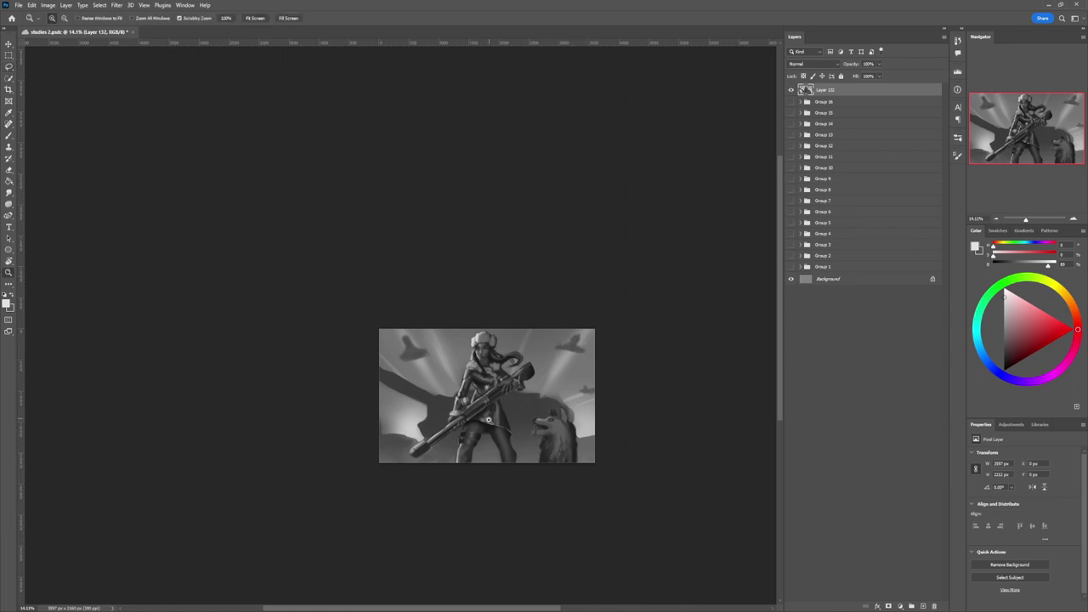
{"action": "left_click_drag", "start_coordinate": [489, 421], "coordinate": [535, 426]}
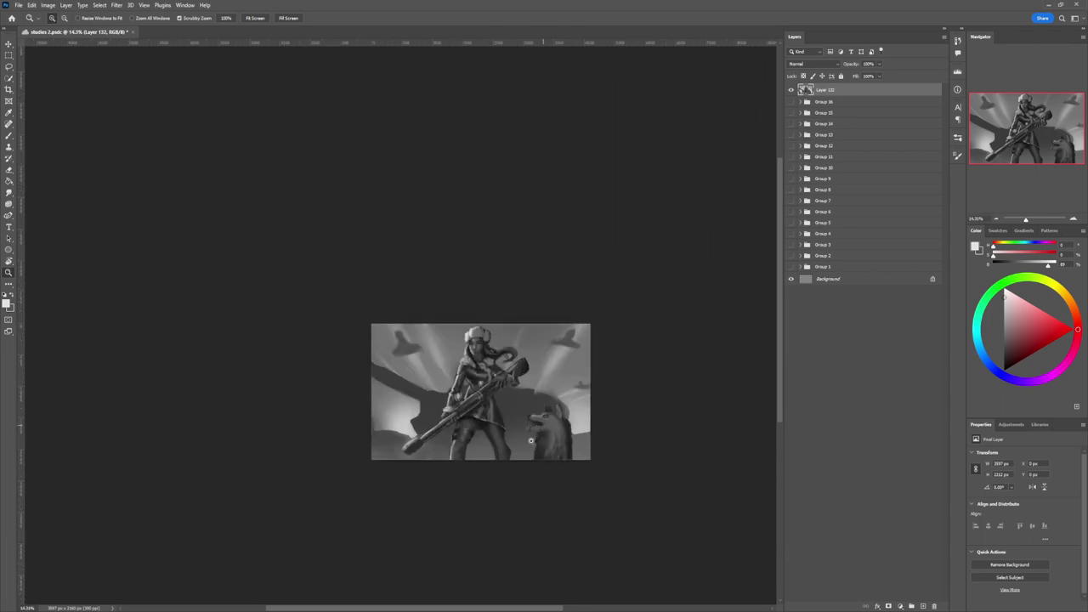
{"action": "left_click", "coordinate": [532, 442]}
{"action": "key", "text": "b"}
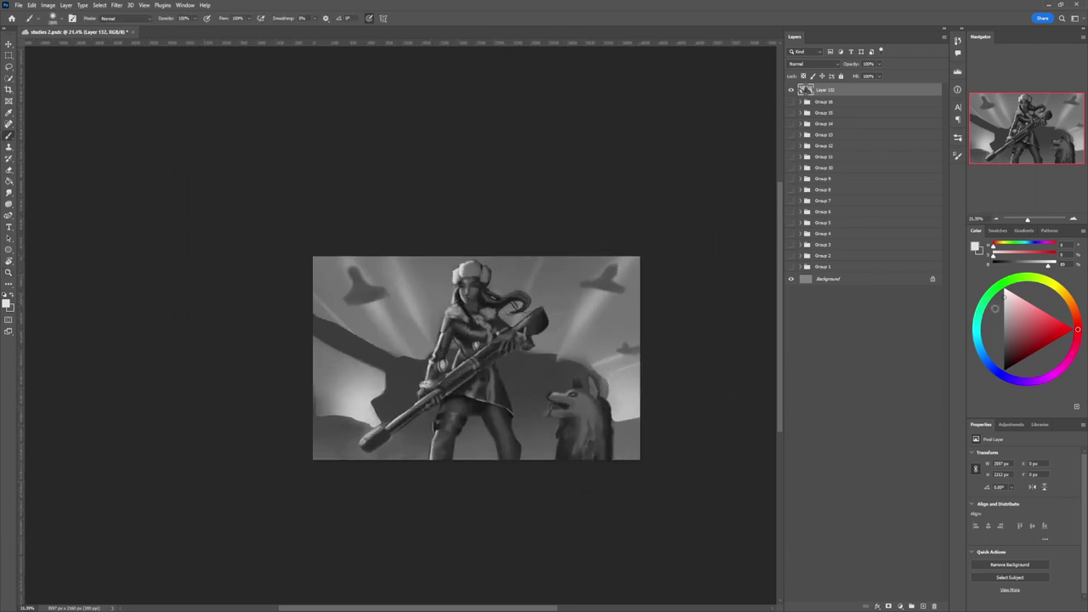
{"action": "key", "text": "["}
{"action": "key", "text": "["}
{"action": "key", "text": "["}
{"action": "key", "text": "["}
{"action": "key", "text": "["}
{"action": "key", "text": "["}
{"action": "key", "text": "["}
{"action": "key", "text": "["}
{"action": "key", "text": "["}
{"action": "key", "text": "["}
{"action": "key", "text": "["}
{"action": "key", "text": "["}
{"action": "key", "text": "["}
{"action": "key", "text": "["}
{"action": "key", "text": "["}
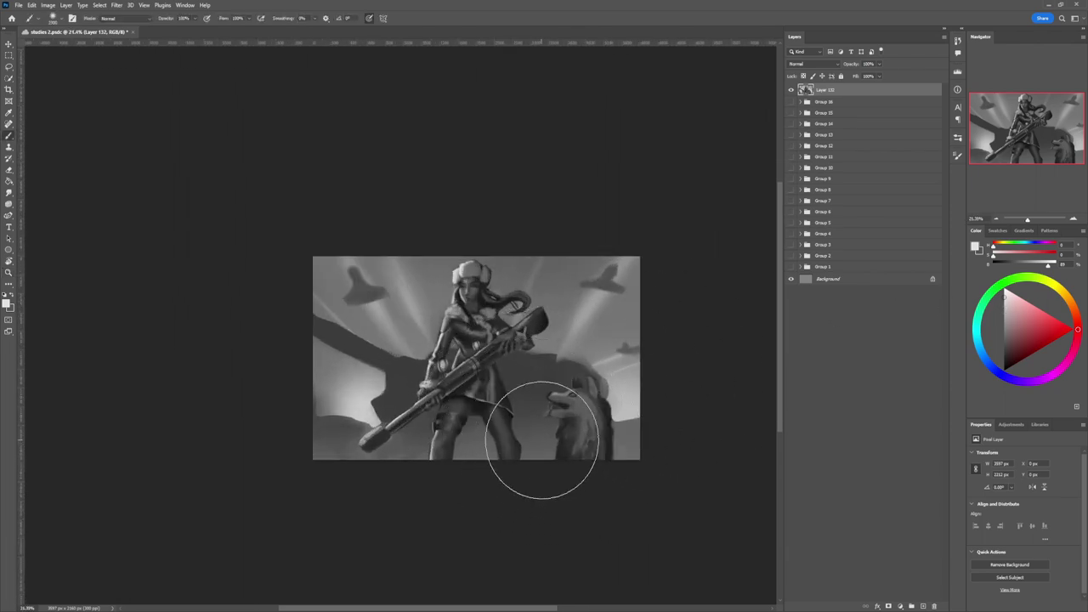
{"action": "key", "text": "ctrl+shift+alt+n"}
{"action": "key", "text": "["}
{"action": "key", "text": "["}
{"action": "key", "text": "["}
{"action": "key", "text": "["}
{"action": "key", "text": "["}
{"action": "key", "text": "["}
{"action": "key", "text": "["}
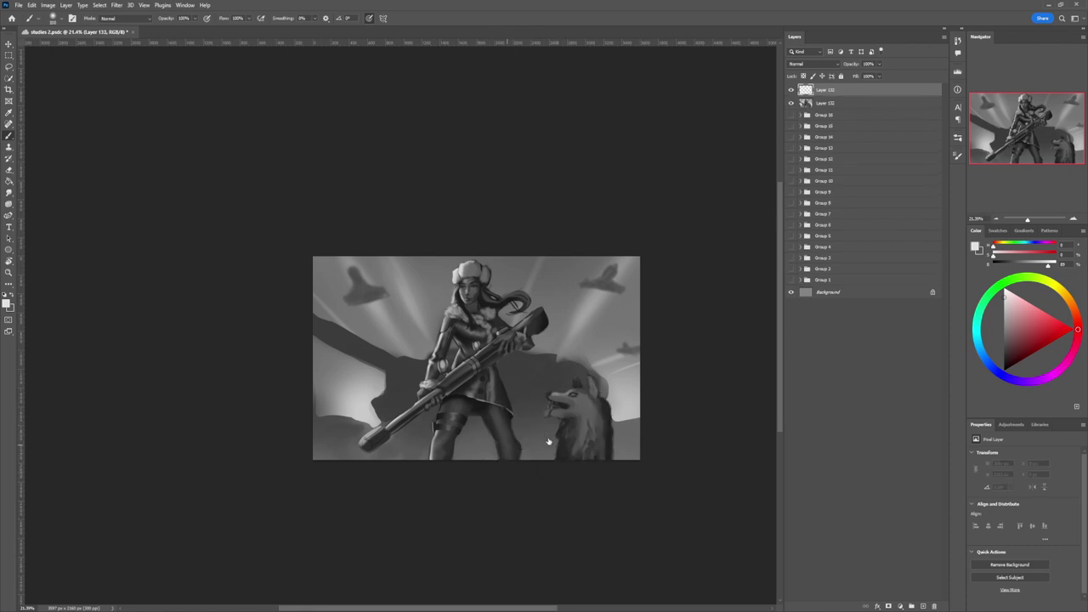
Step: Scatter light grey snow flecks at 84% brightness across the scene on the new layer with a particle brush
{"action": "key", "text": "."}
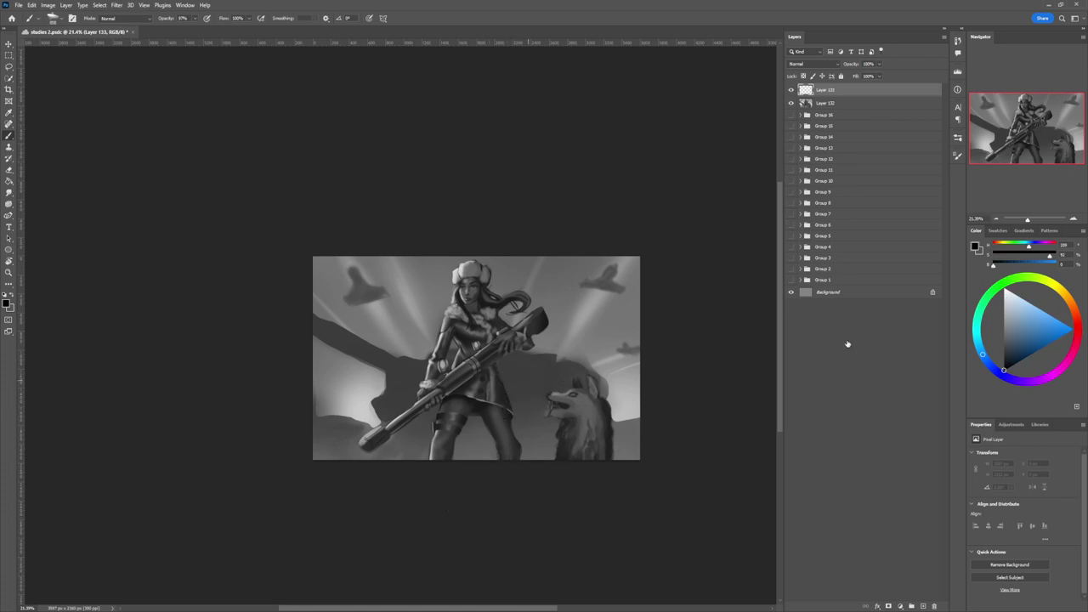
{"action": "key", "text": "period"}
{"action": "left_click", "coordinate": [1005, 301]}
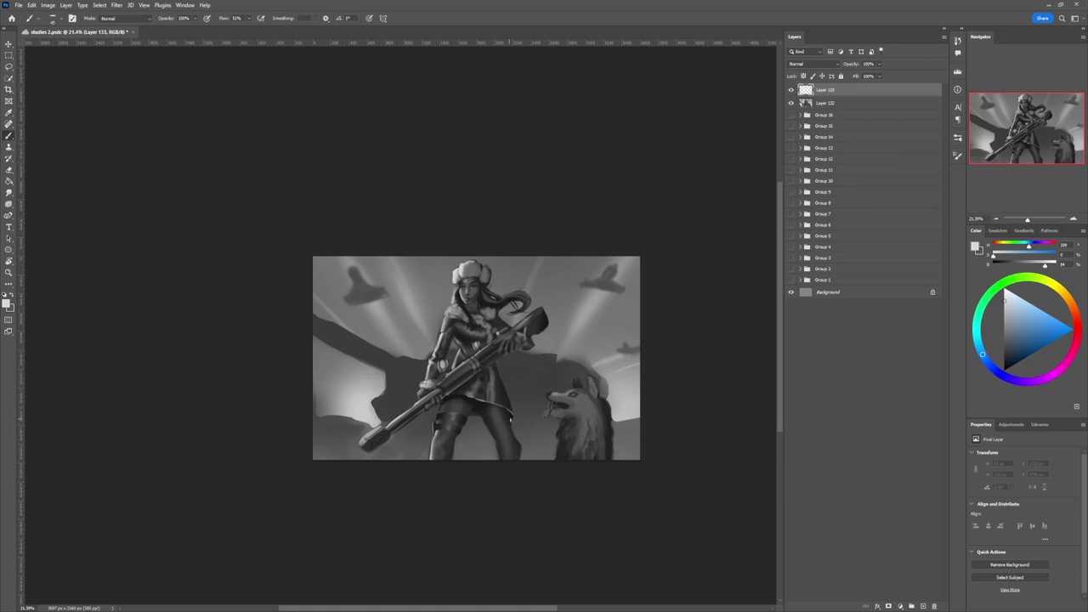
{"action": "left_click", "coordinate": [495, 435]}
{"action": "left_click", "coordinate": [406, 445]}
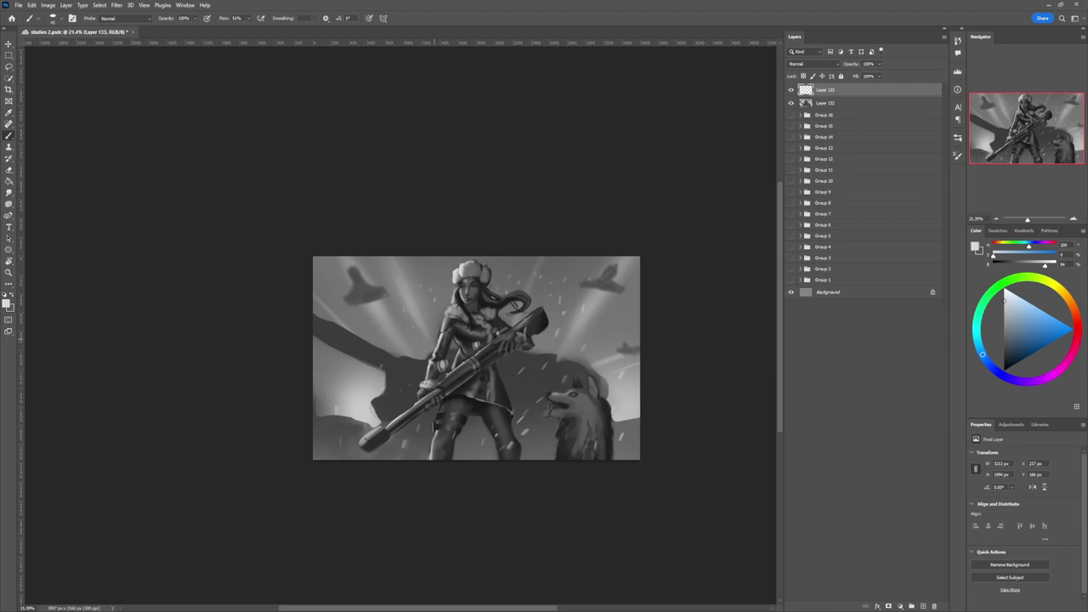
{"action": "key", "text": "z"}
{"action": "left_click_drag", "start_coordinate": [465, 428], "coordinate": [417, 425]}
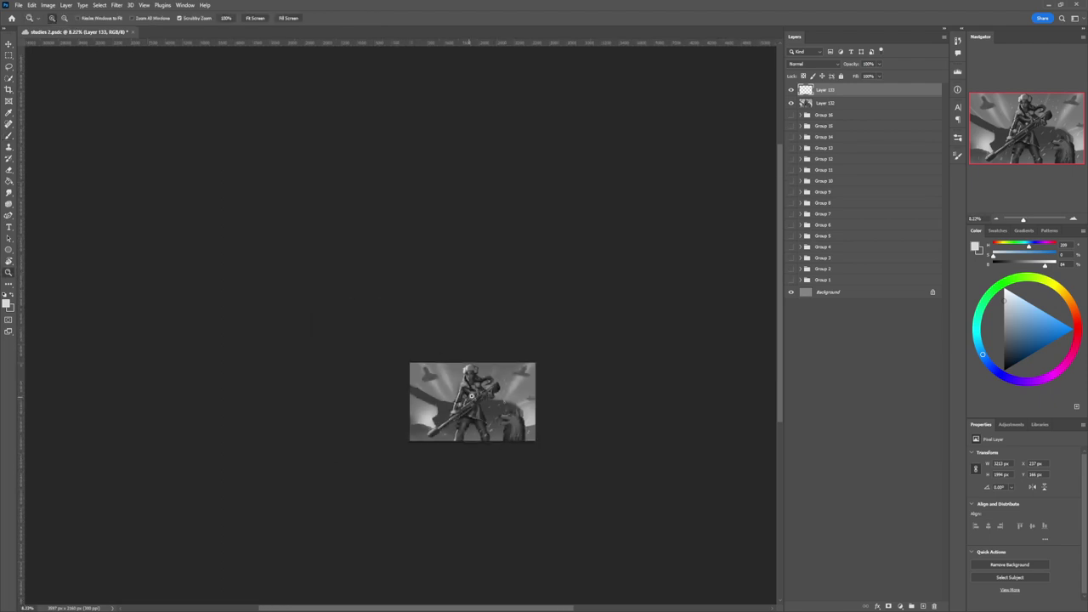
{"action": "left_click_drag", "start_coordinate": [476, 411], "coordinate": [530, 458]}
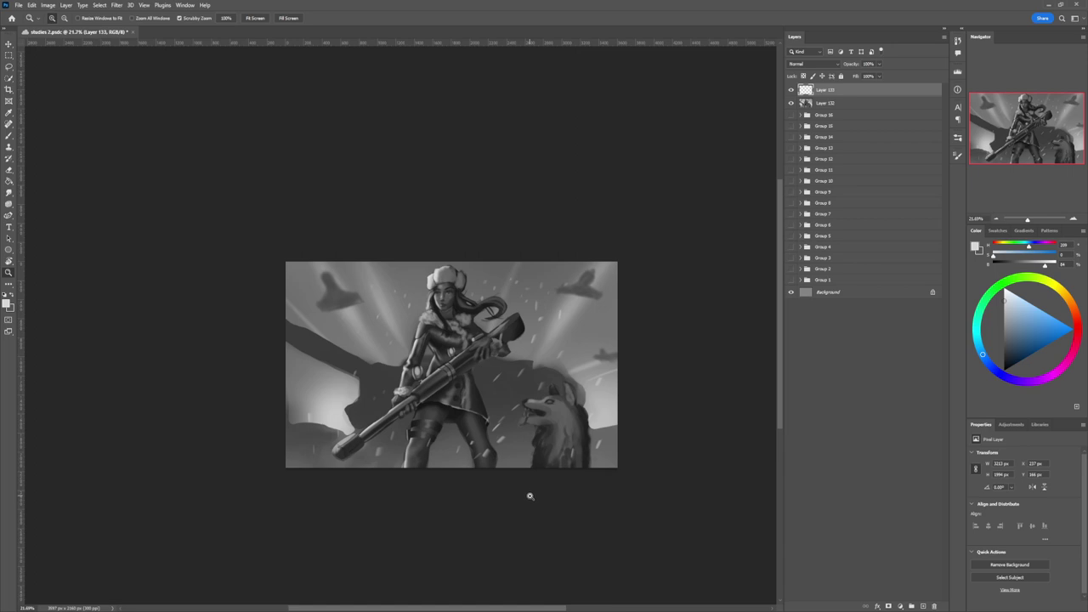
{"action": "left_click_drag", "start_coordinate": [530, 496], "coordinate": [521, 488]}
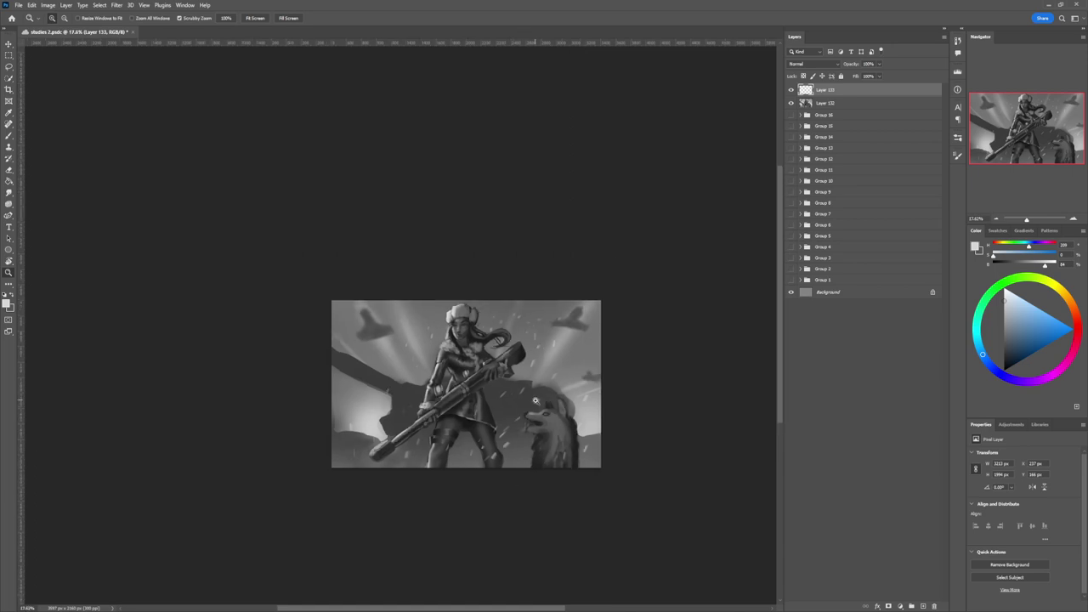